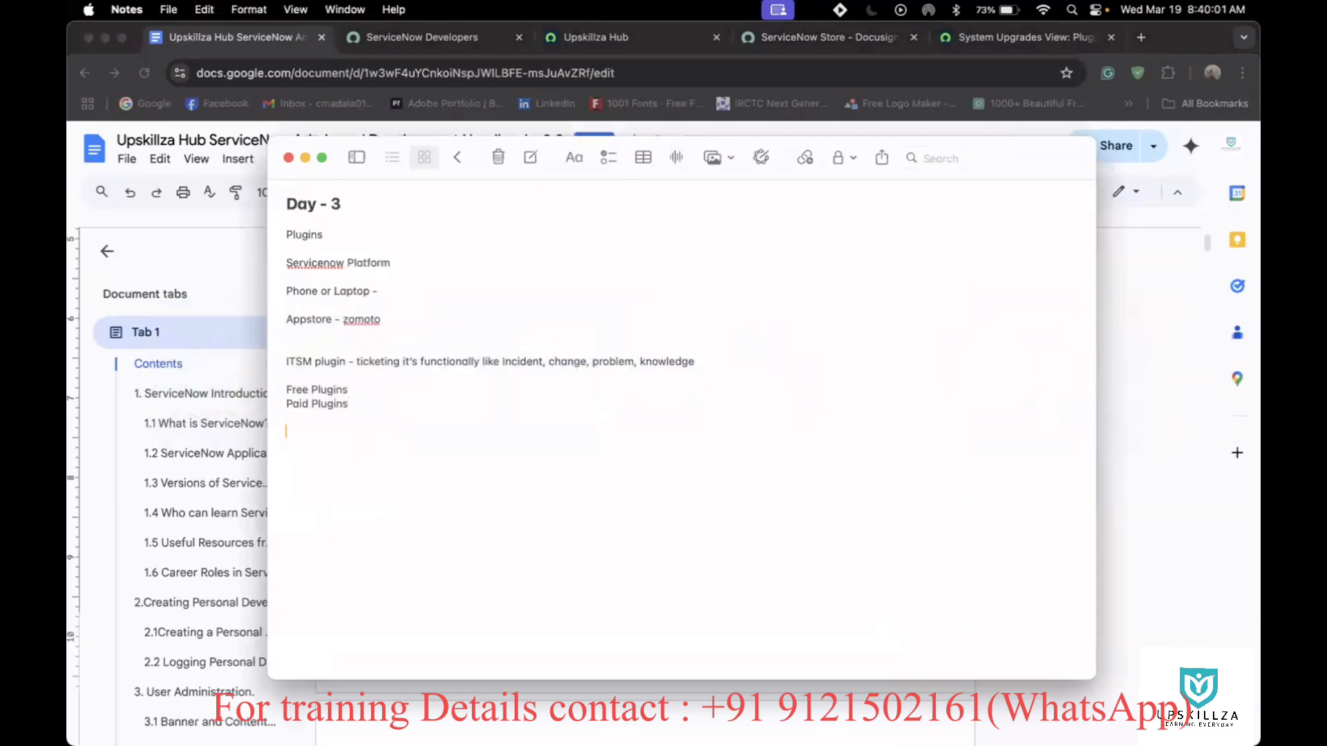
Add the lines "UpdateSets" and "Multiple instance - Dev, test, qa, prod." to the Day - 3 note below Paid Plugins
{"action": "type", "text": "UpdateSets"}
{"action": "key", "text": "Return"}
{"action": "type", "text": "Mut"}
{"action": "key", "text": "BackSpace"}
{"action": "type", "text": "ltiple "}
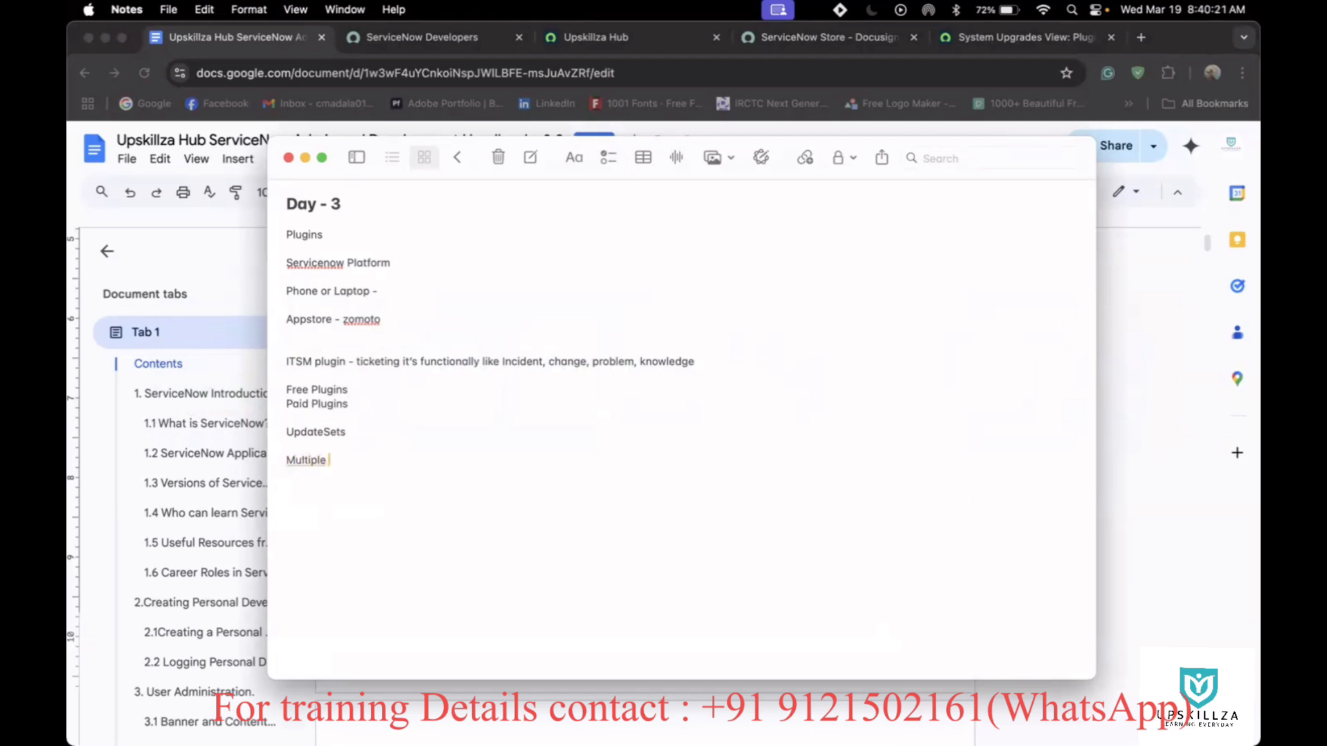
{"action": "type", "text": "instance - Dev, test, qa, "}
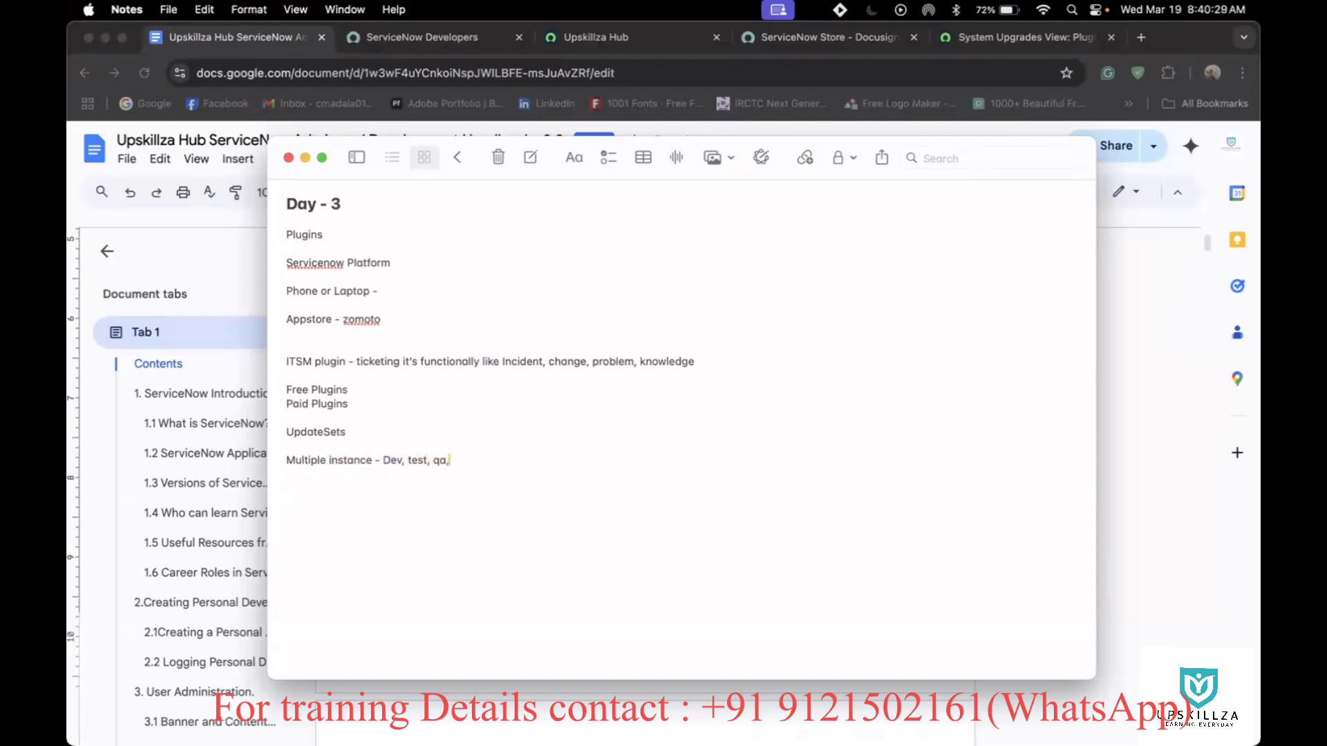
{"action": "type", "text": "prod."}
{"action": "key", "text": "Return"}
Add the line "Custom update sets - capture all development work in update sets" below the Multiple instance line
{"action": "left_click_drag", "start_coordinate": [385, 462], "coordinate": [403, 462]}
{"action": "left_click_drag", "start_coordinate": [286, 432], "coordinate": [345, 433]}
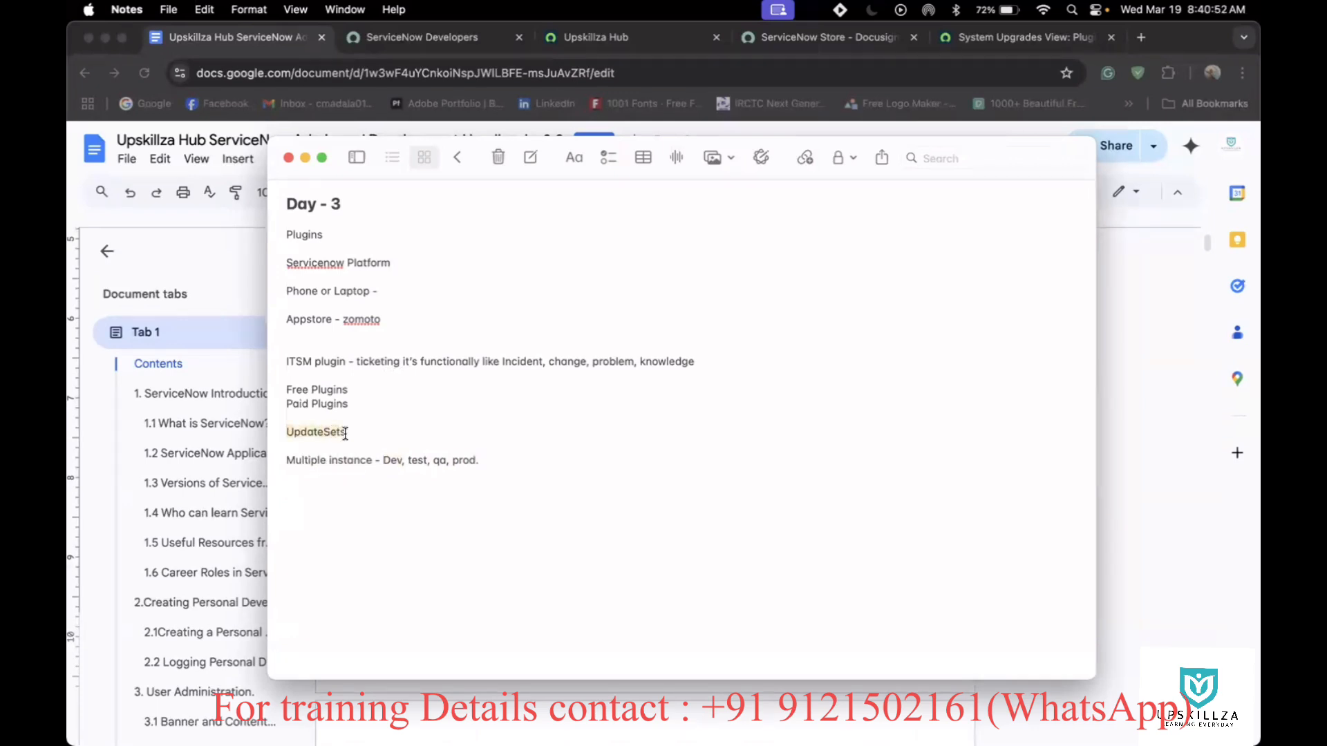
{"action": "left_click", "coordinate": [342, 483]}
{"action": "left_click_drag", "start_coordinate": [287, 430], "coordinate": [347, 432]}
{"action": "type", "text": "Custom update se"}
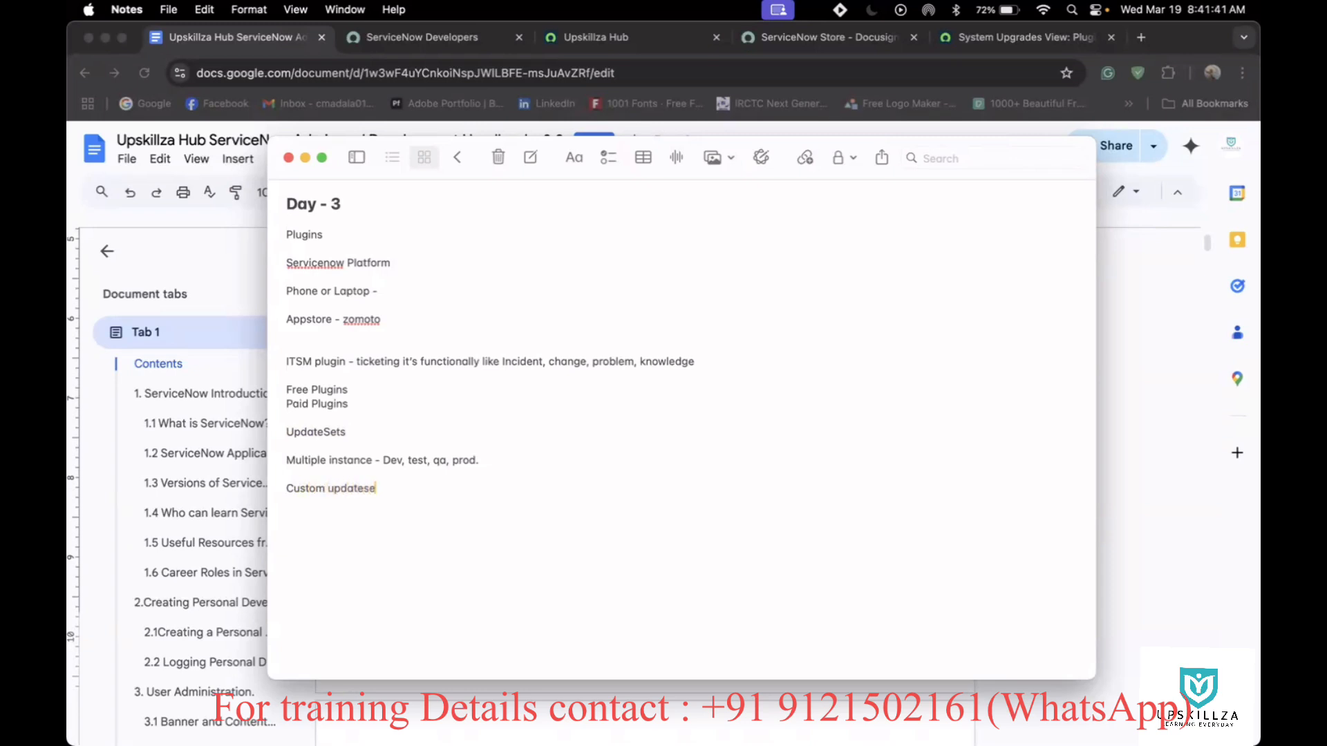
{"action": "type", "text": "ts - capture all deve"}
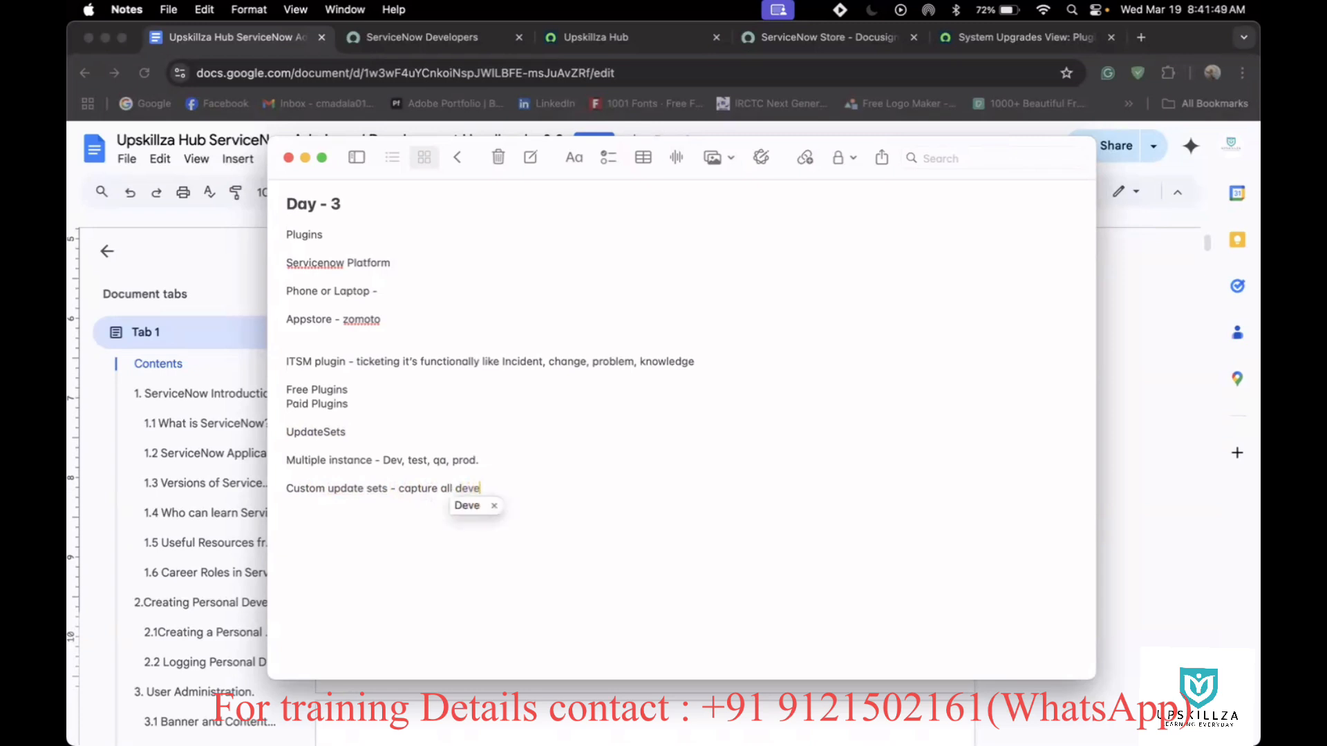
{"action": "type", "text": "lopment "}
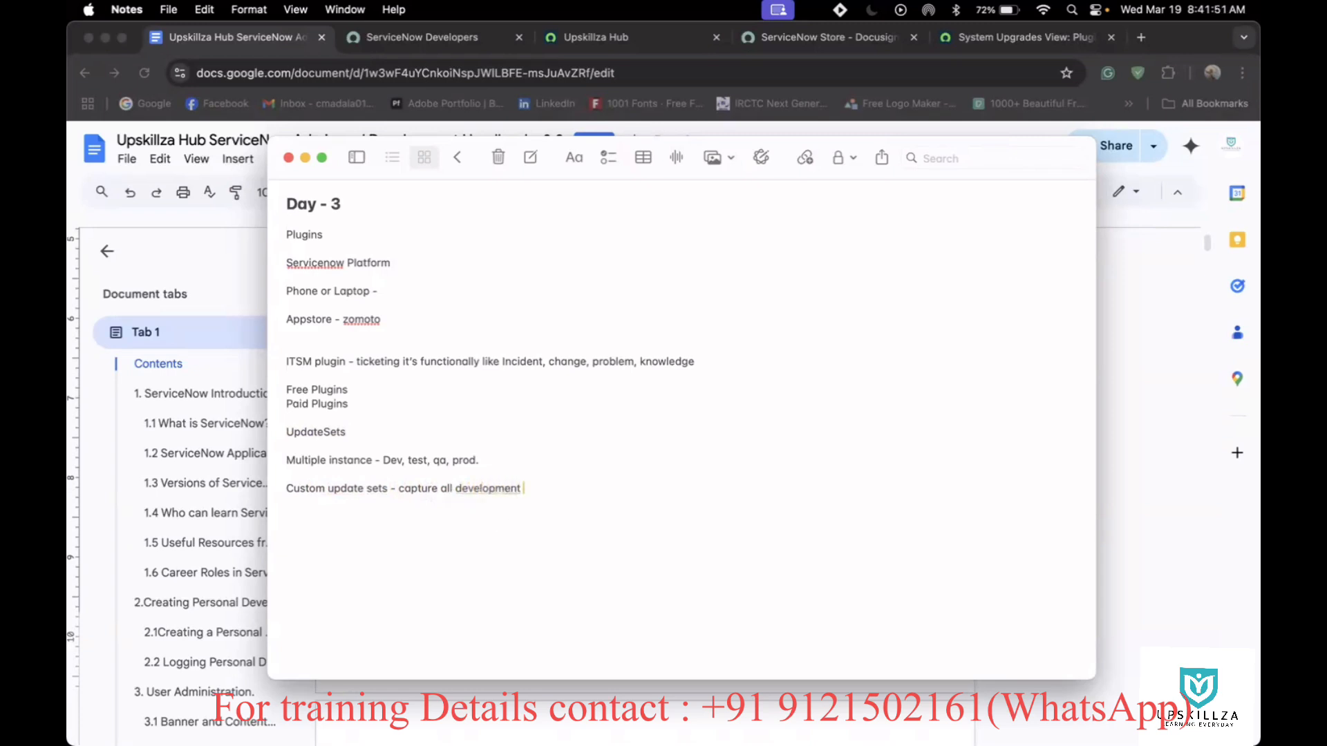
{"action": "type", "text": "work in update sets"}
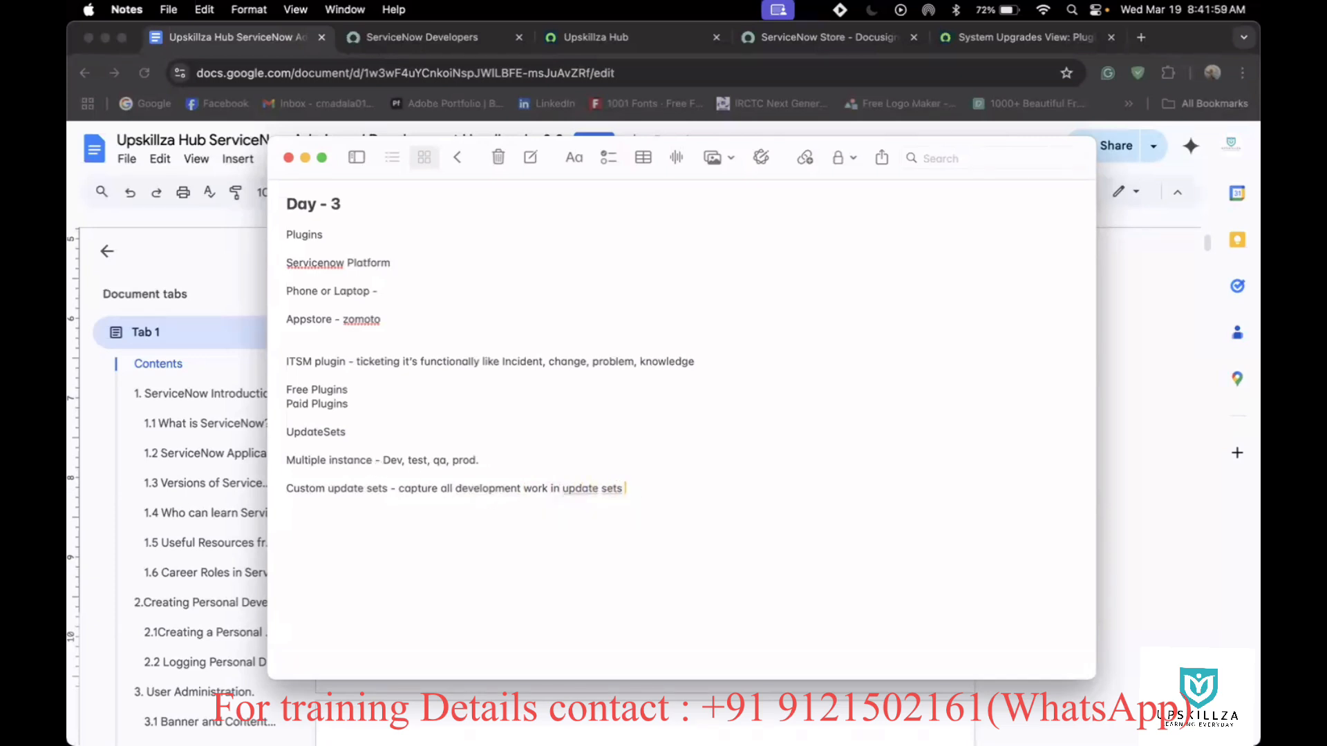
{"action": "key", "text": "Return"}
Add the line "Default updatesets -" to the note below the Custom update sets line
{"action": "left_click", "coordinate": [635, 490]}
{"action": "key", "text": "Return"}
{"action": "key", "text": "Return"}
{"action": "type", "text": "Default updates"}
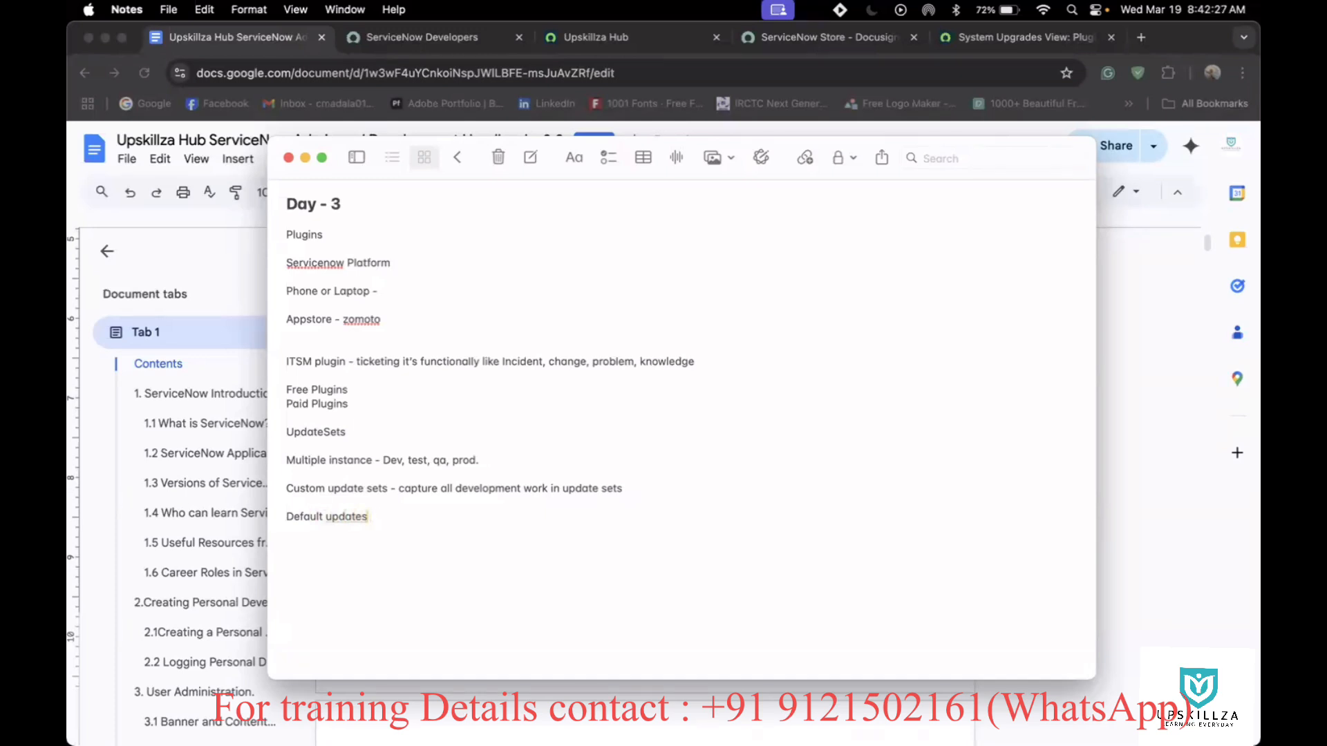
{"action": "type", "text": "ets -"}
Switch to the Upskillza Hub instance in Chrome and try to view its application scope and update set, reloading the page
{"action": "left_click", "coordinate": [642, 35]}
{"action": "left_click", "coordinate": [642, 35]}
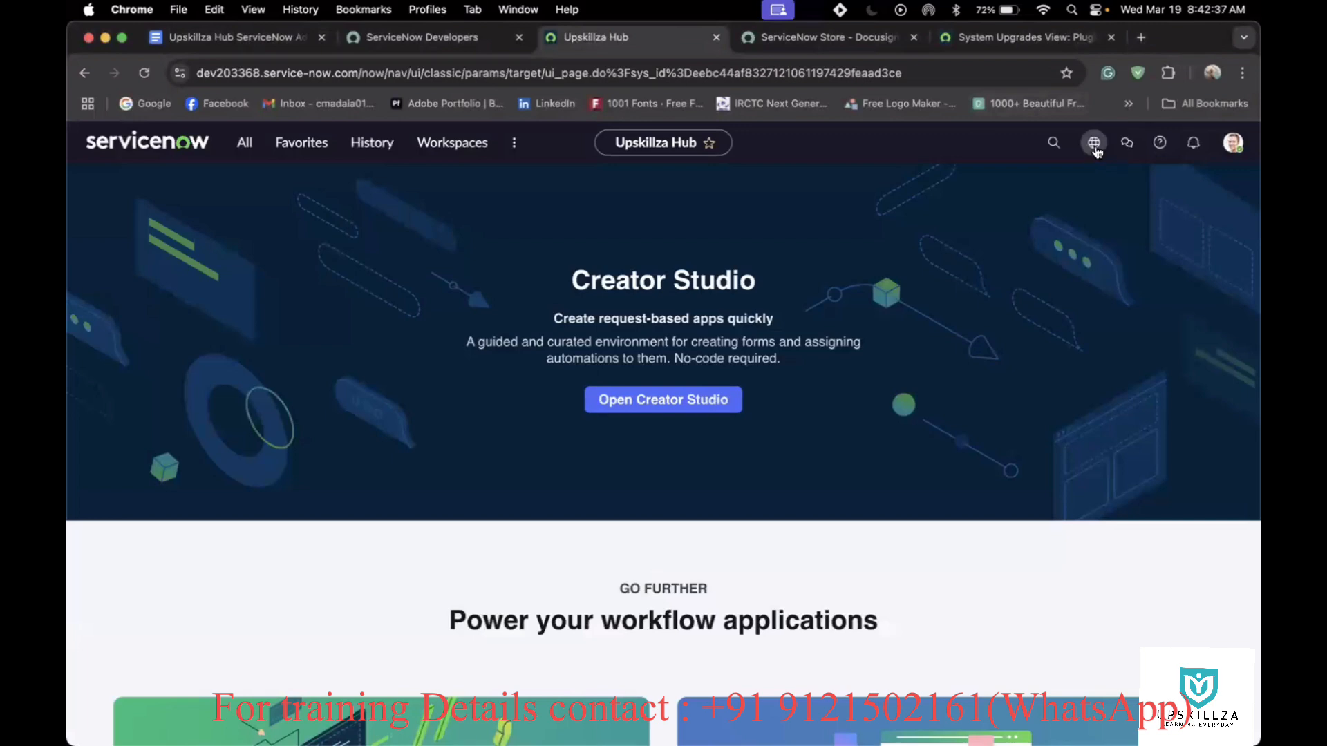
{"action": "left_click", "coordinate": [1095, 147]}
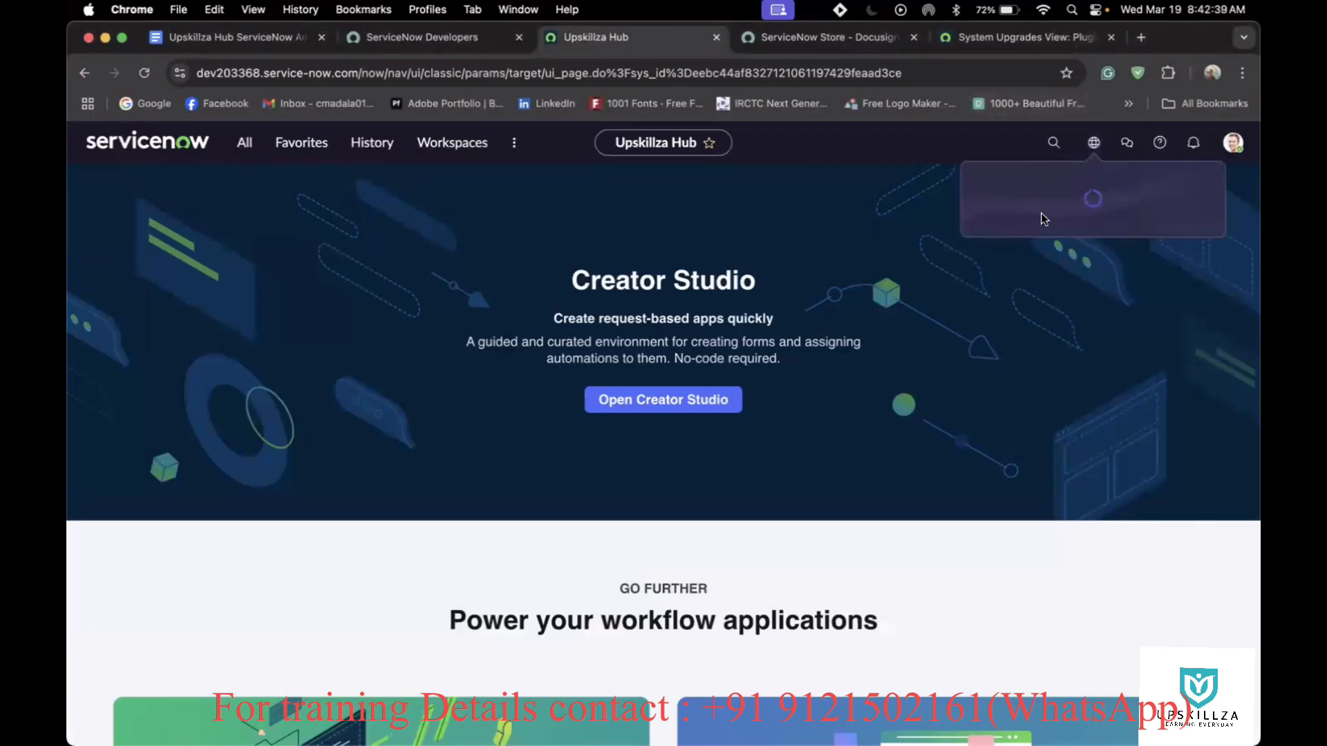
{"action": "left_click", "coordinate": [777, 150]}
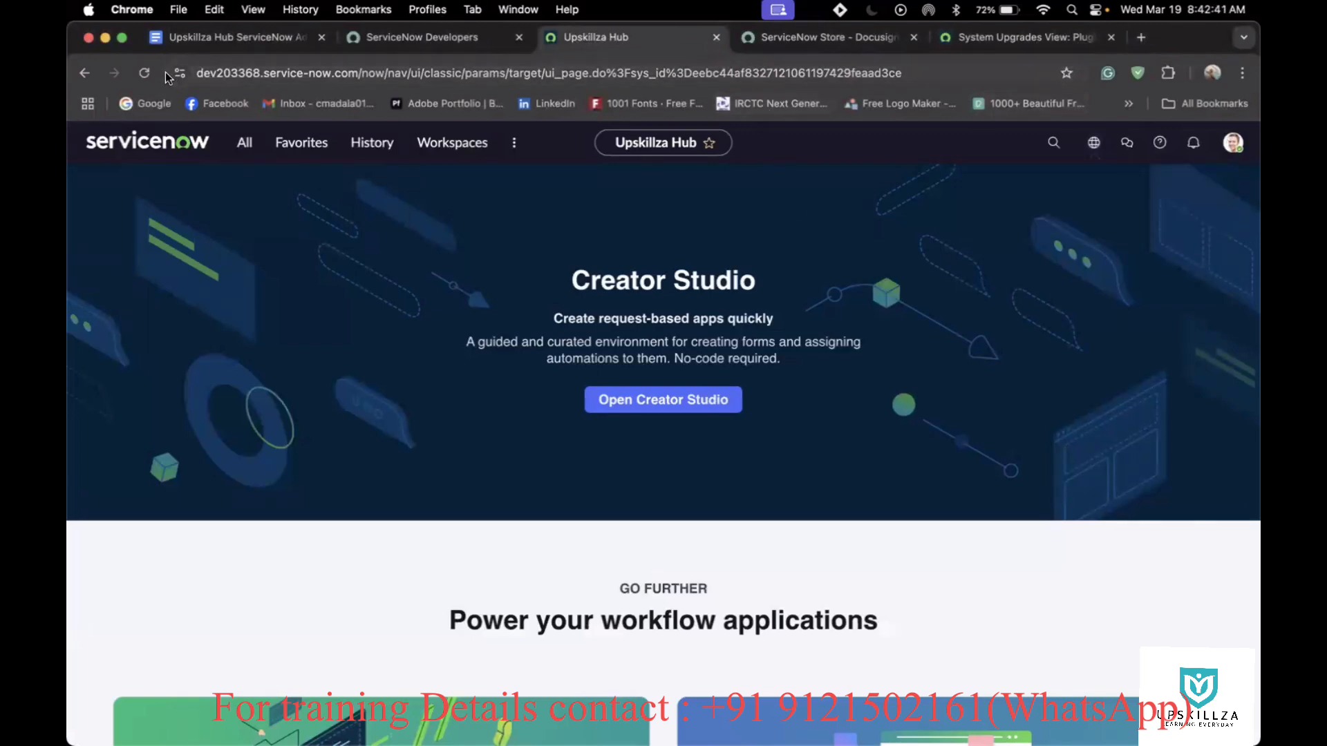
{"action": "left_click", "coordinate": [146, 72]}
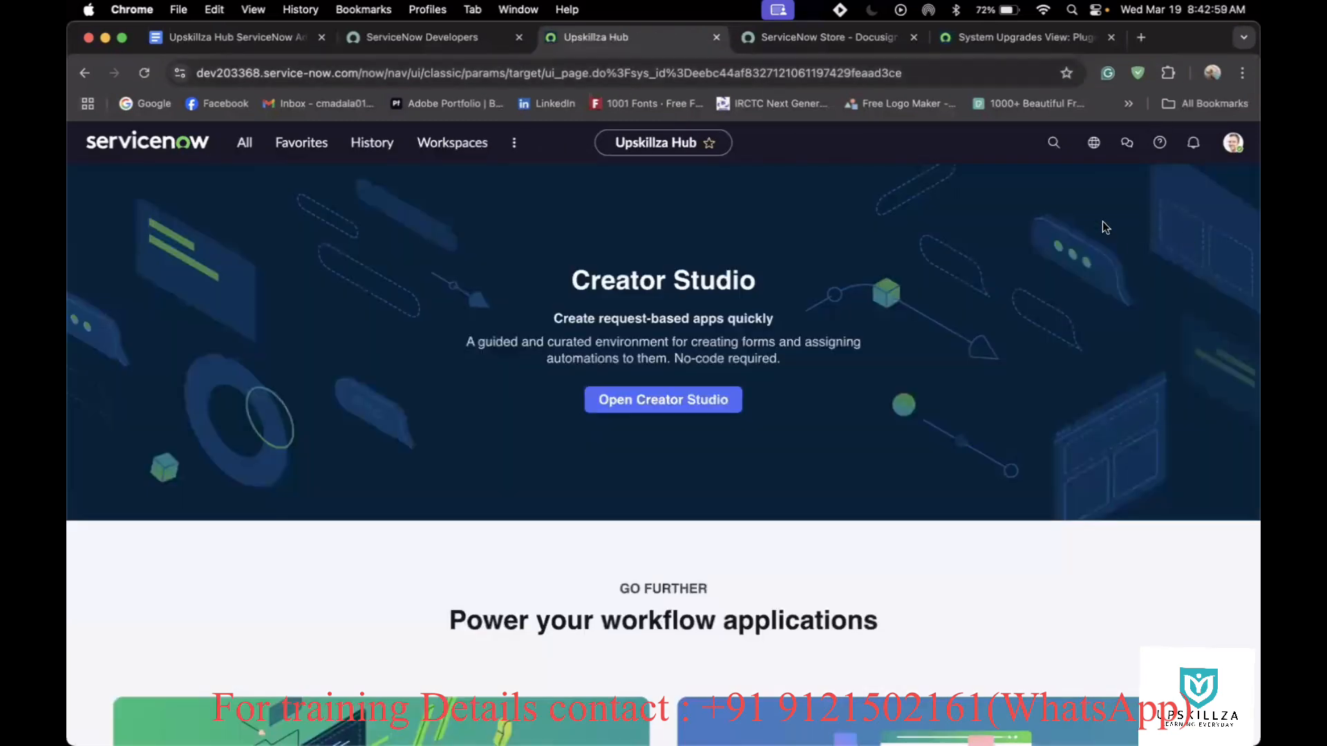
{"action": "left_click", "coordinate": [1095, 141]}
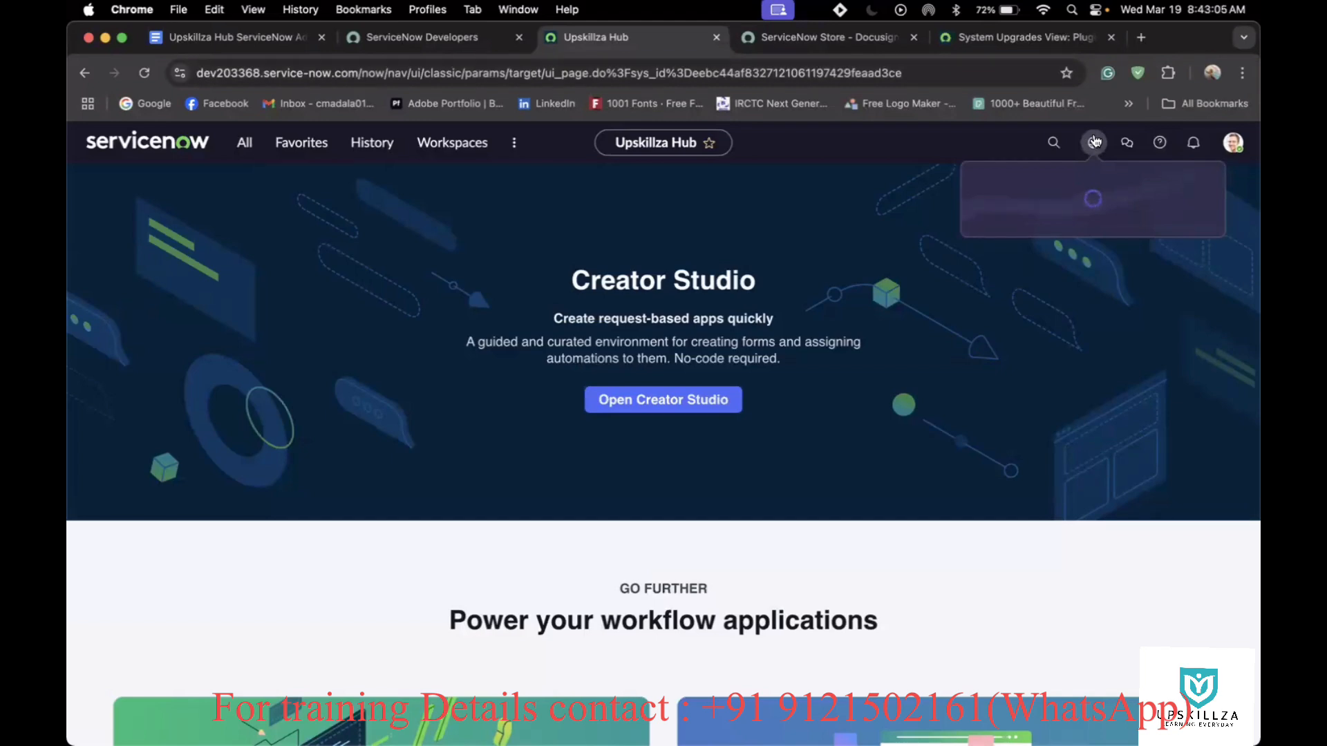
{"action": "left_click", "coordinate": [943, 167]}
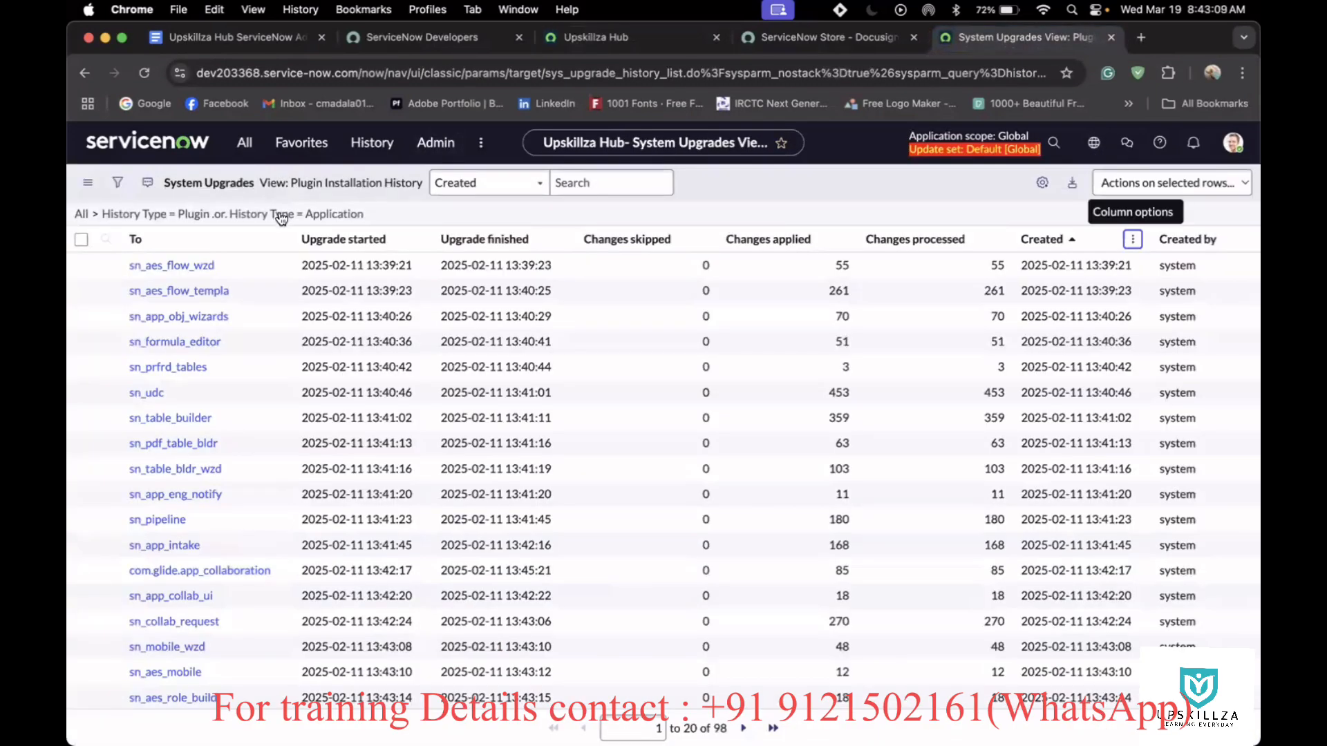
{"action": "left_click", "coordinate": [633, 40]}
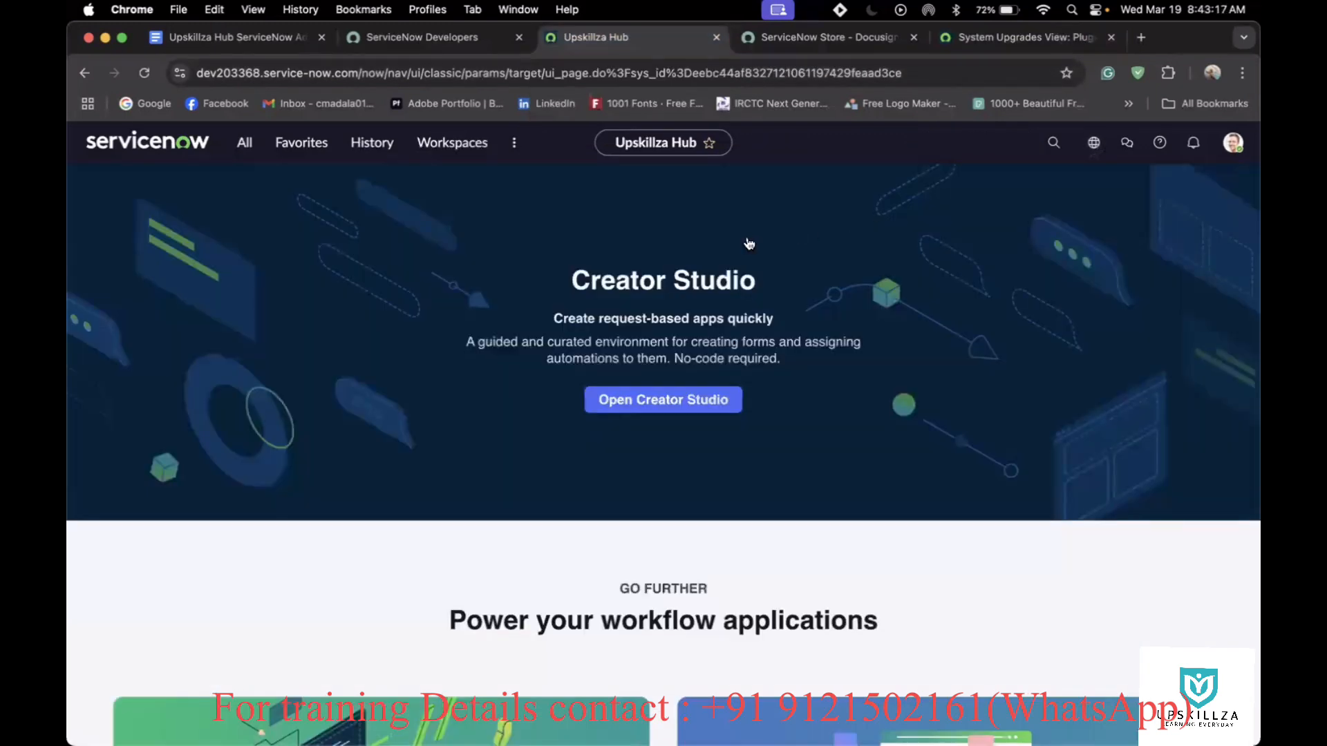
Switch to the ServiceNow instance in Safari and view its list of selectable update sets
{"action": "key", "text": "super+Tab"}
{"action": "key", "text": "super+Tab"}
{"action": "key", "text": "super+Tab"}
{"action": "key", "text": "super+Tab"}
{"action": "key", "text": "super+Tab"}
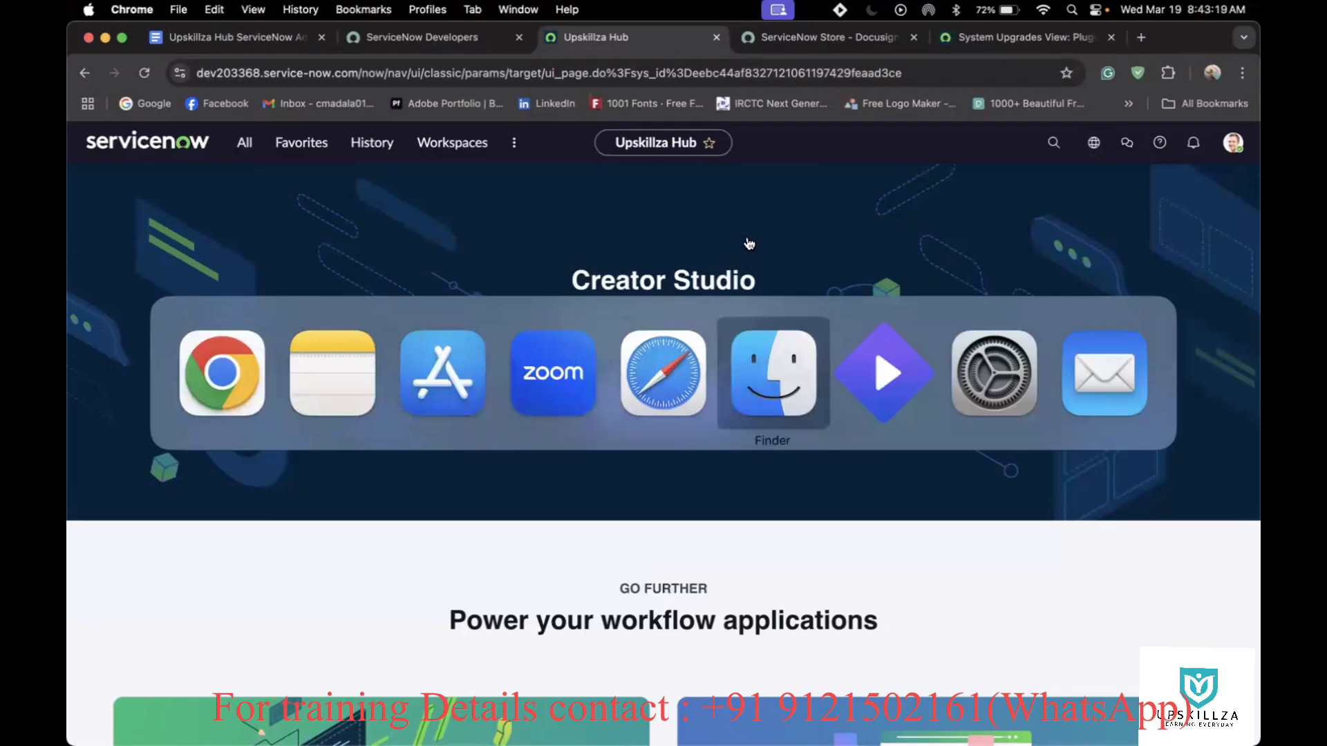
{"action": "key", "text": "super+Tab"}
{"action": "key", "text": "super+Tab"}
{"action": "key", "text": "super+Tab"}
{"action": "key", "text": "super+Tab"}
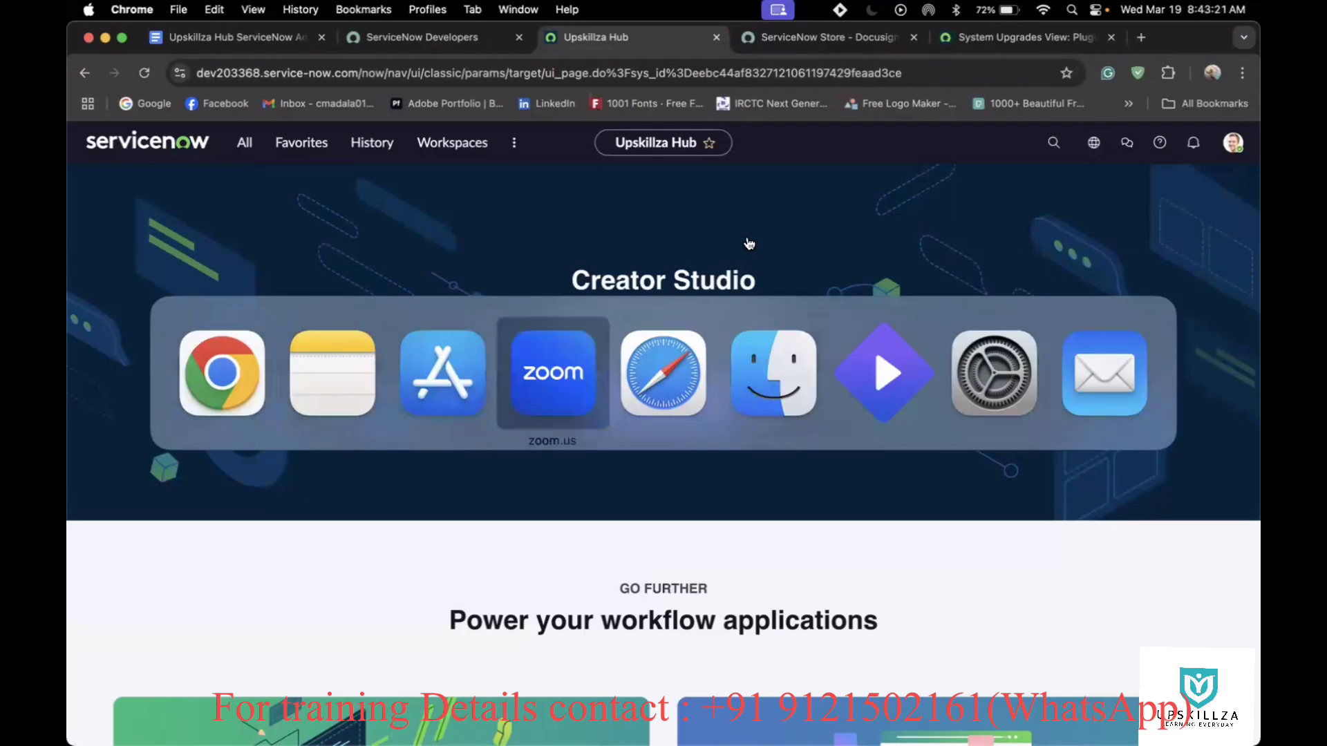
{"action": "key", "text": "super+Tab"}
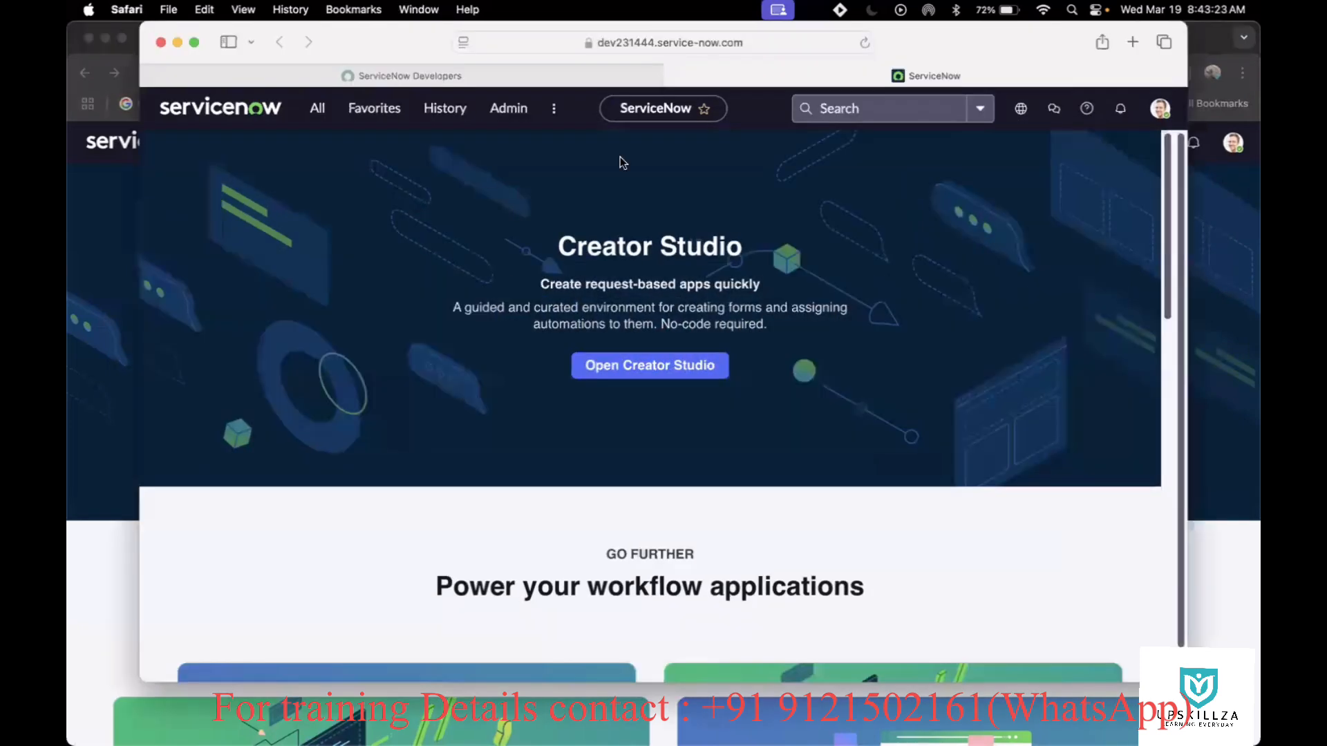
{"action": "left_click", "coordinate": [1021, 109]}
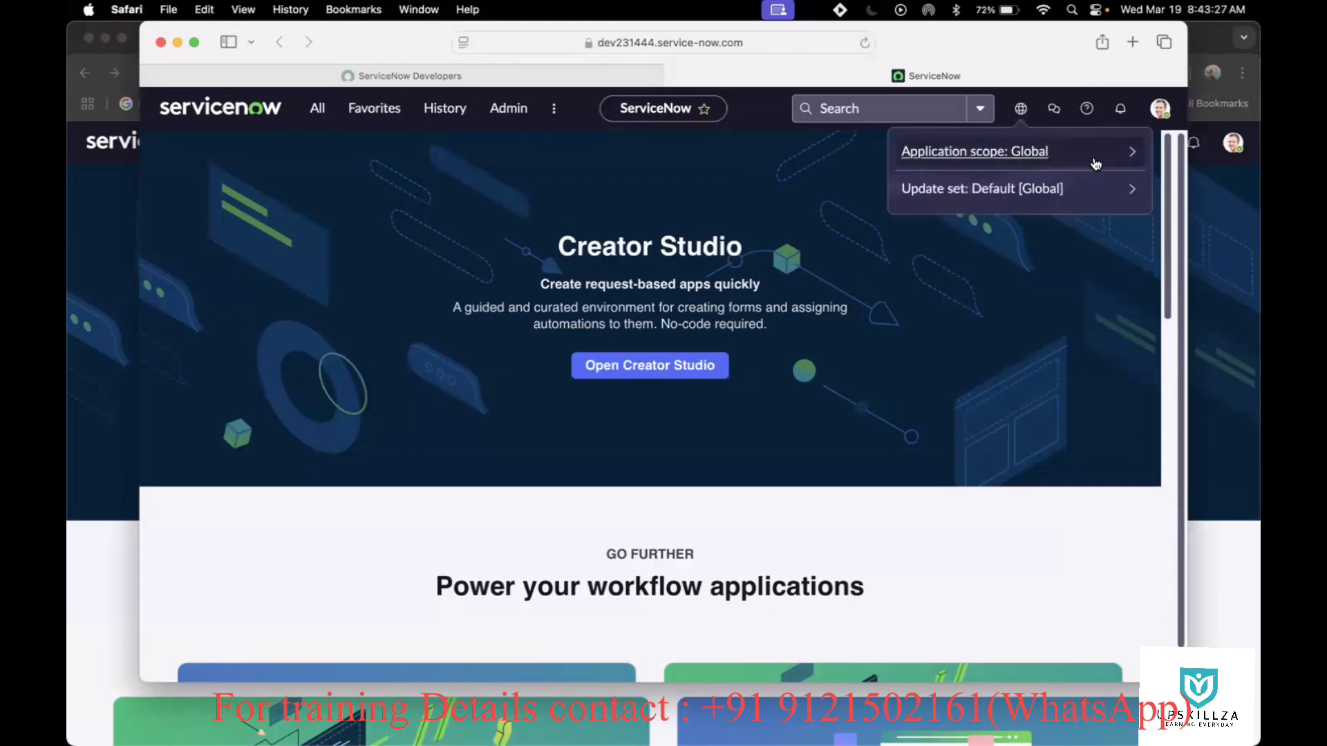
{"action": "left_click", "coordinate": [1092, 193]}
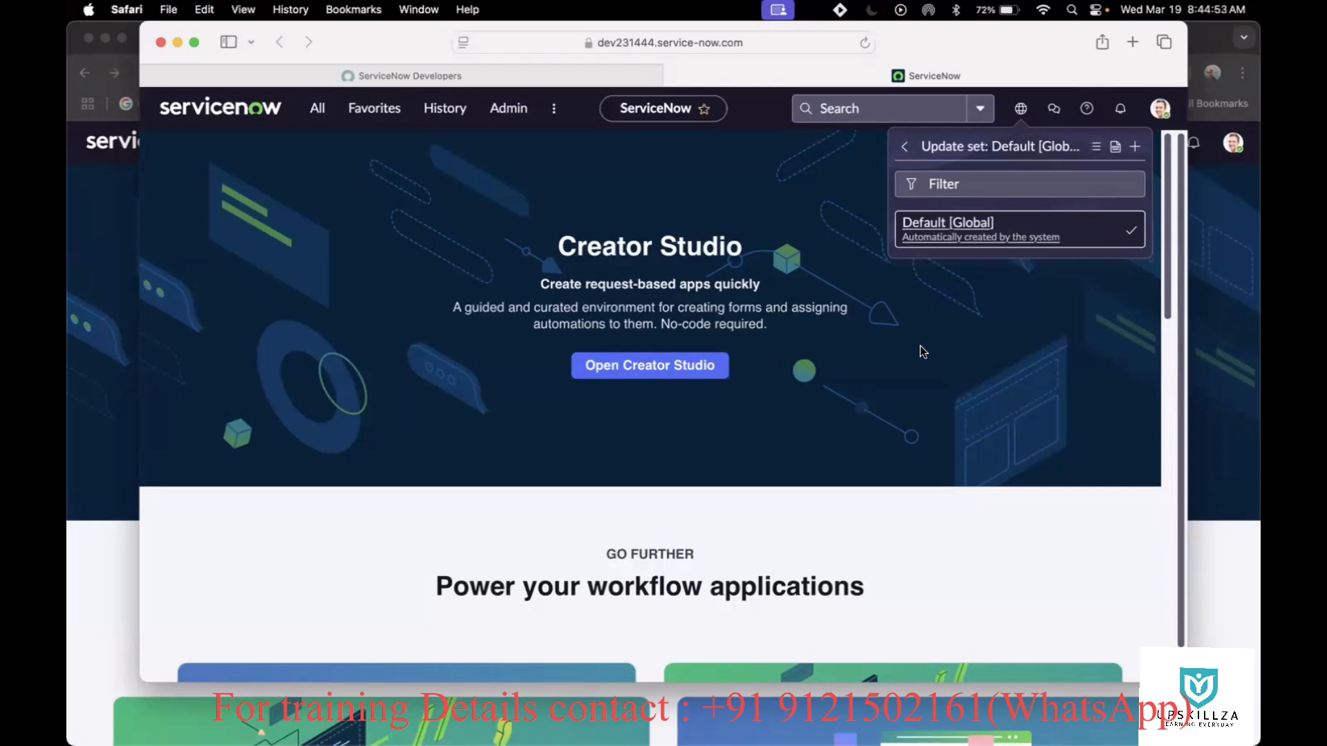
Go back to Chrome briefly, return to Safari and review the current scope and update set list once more
{"action": "left_click", "coordinate": [1219, 273]}
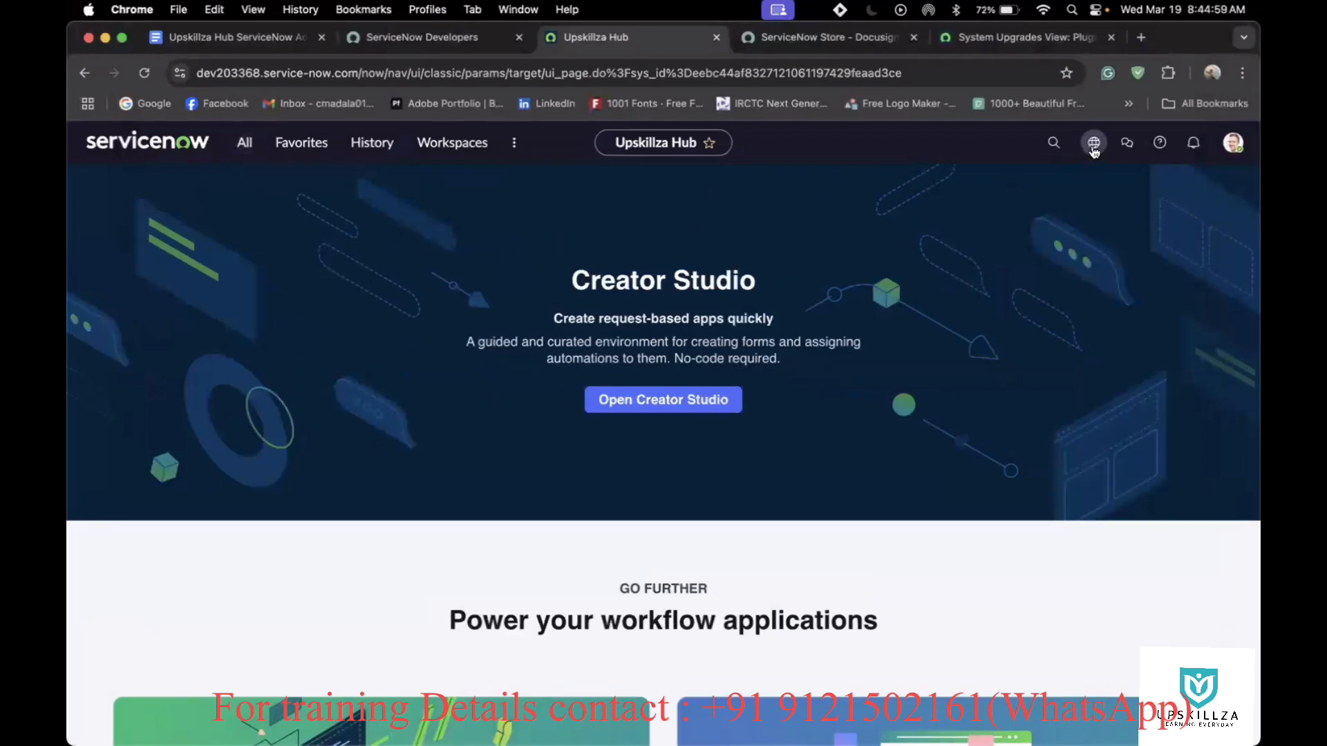
{"action": "key", "text": "super+Tab"}
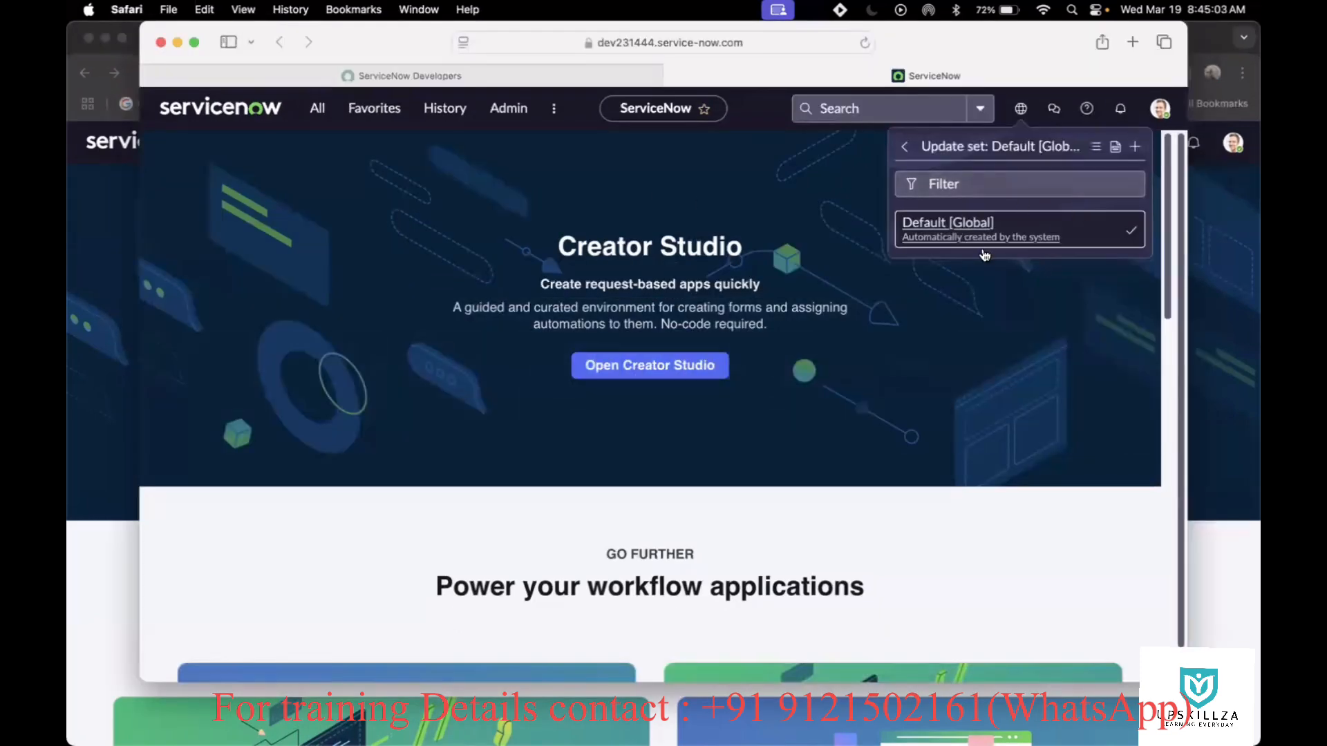
{"action": "left_click", "coordinate": [1028, 115]}
{"action": "left_click", "coordinate": [1020, 115]}
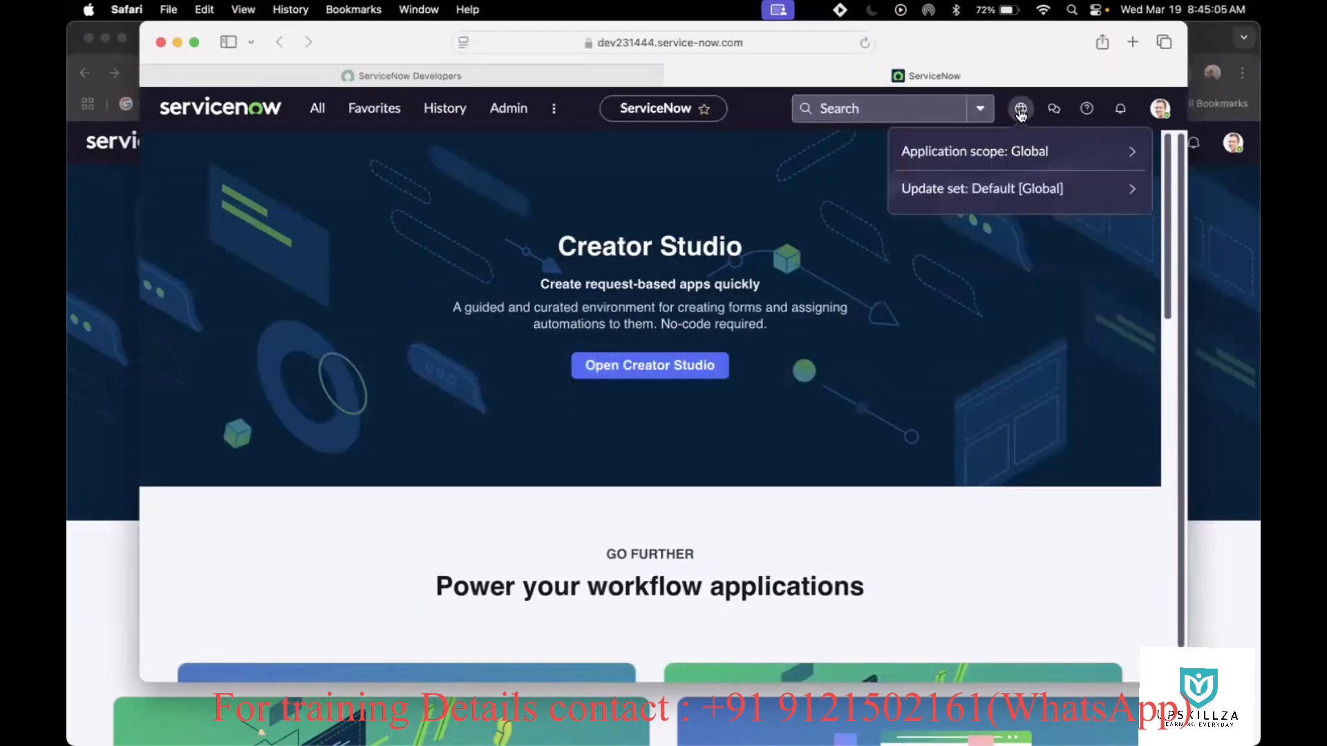
{"action": "left_click", "coordinate": [1110, 195]}
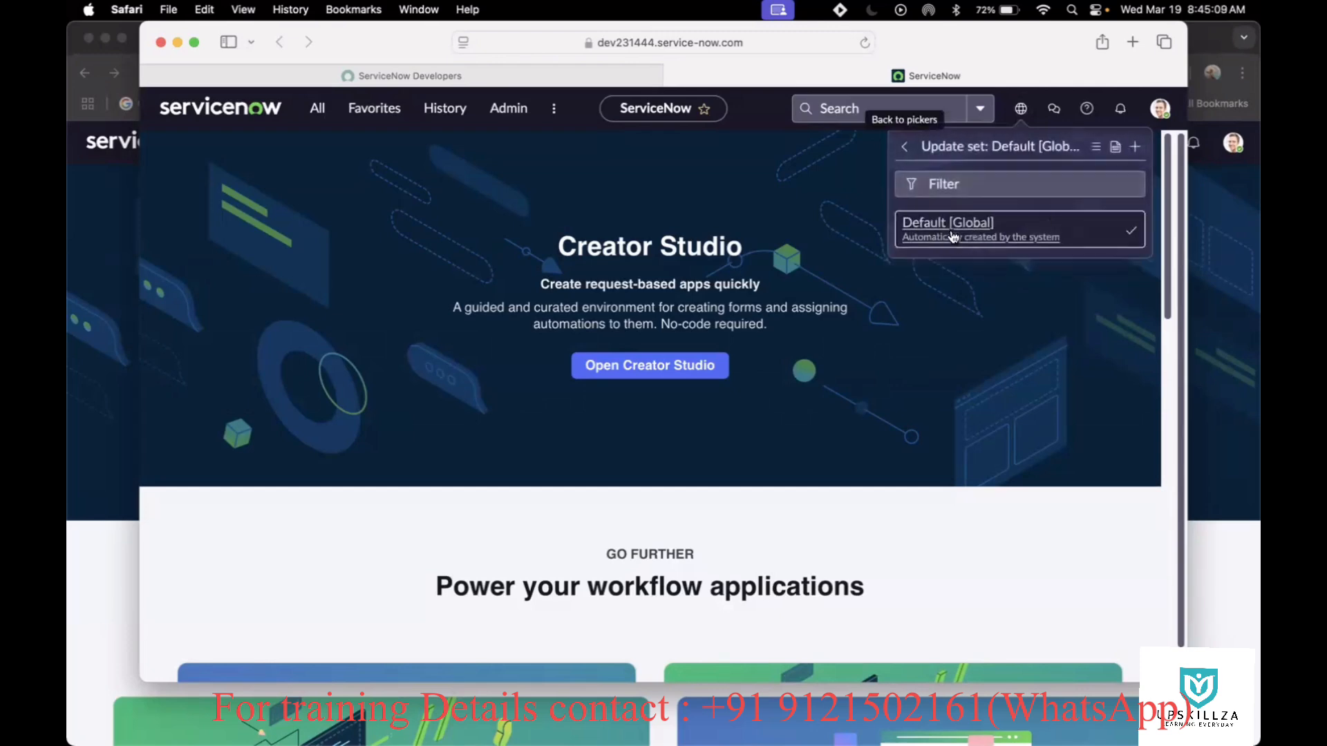
{"action": "left_click", "coordinate": [1032, 285]}
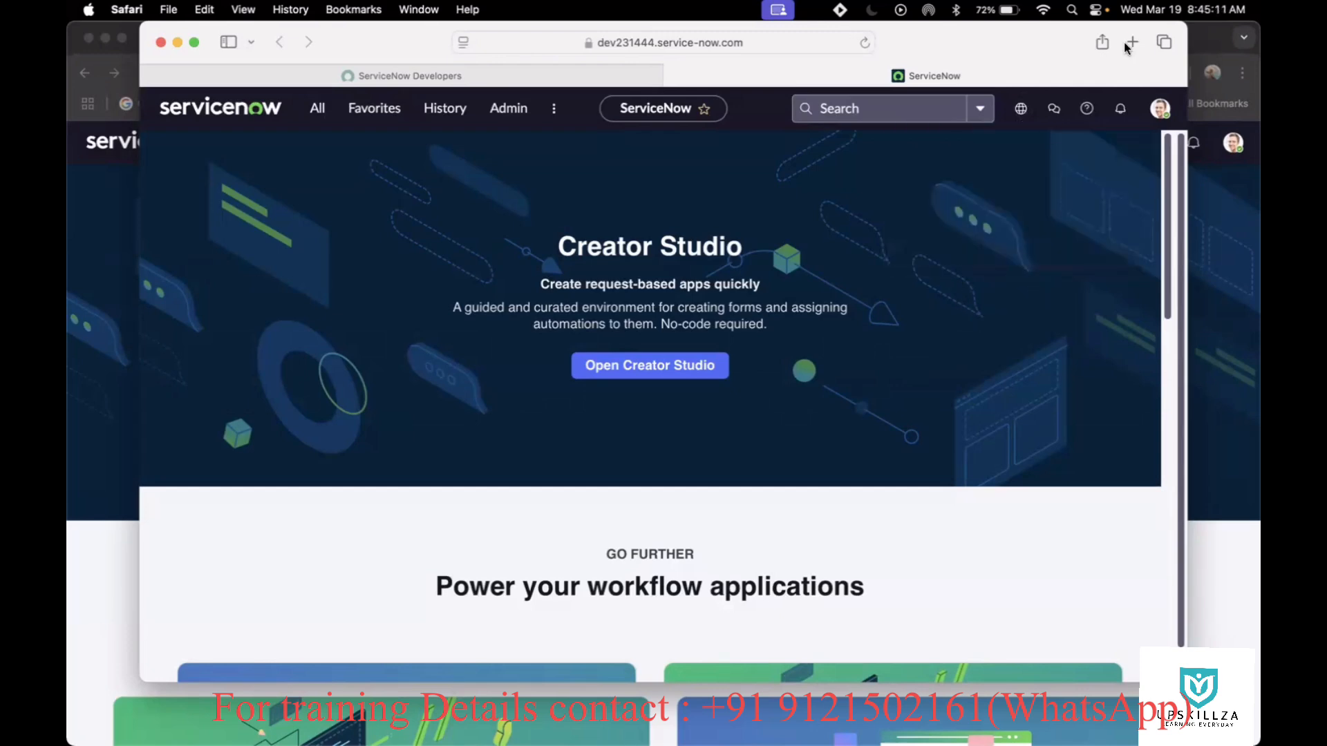
Filter the navigator for "local update" and open Local Update Sets
{"action": "double_click", "coordinate": [418, 32]}
{"action": "double_click", "coordinate": [355, 40]}
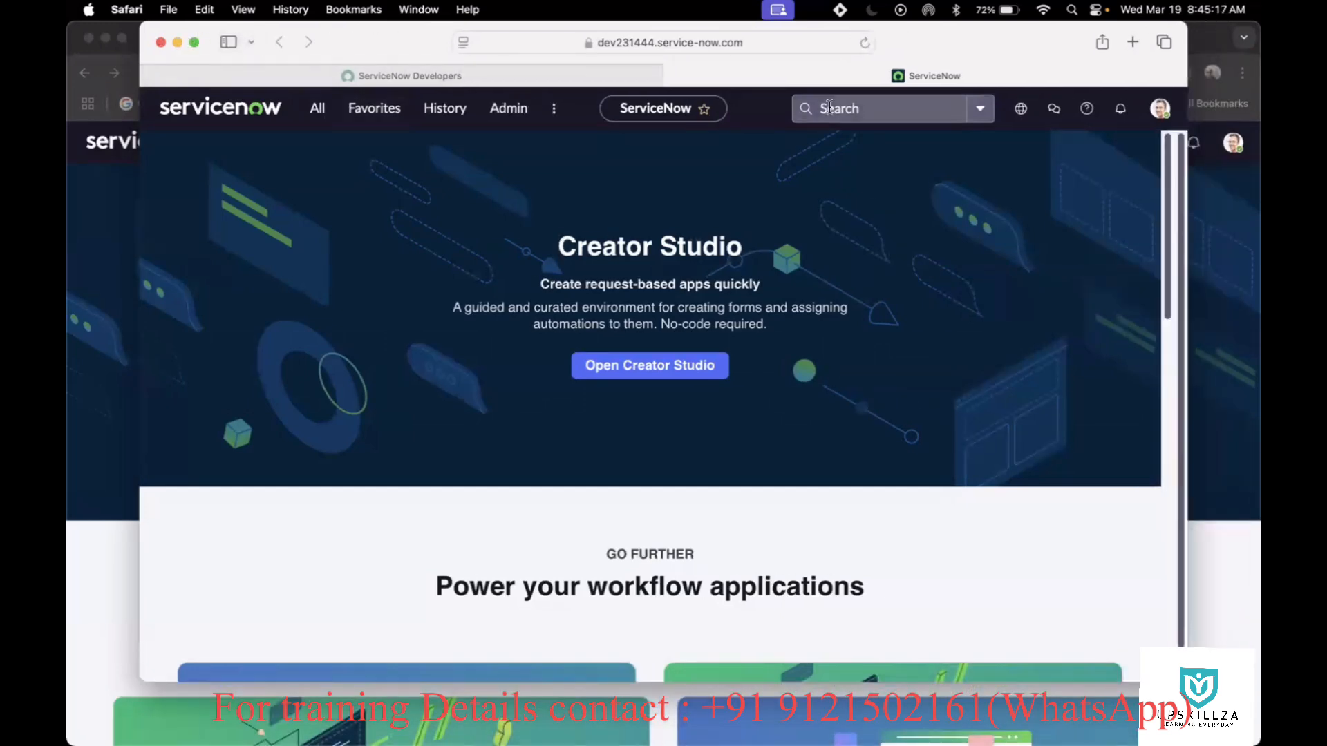
{"action": "left_click", "coordinate": [863, 110]}
{"action": "left_click", "coordinate": [320, 110]}
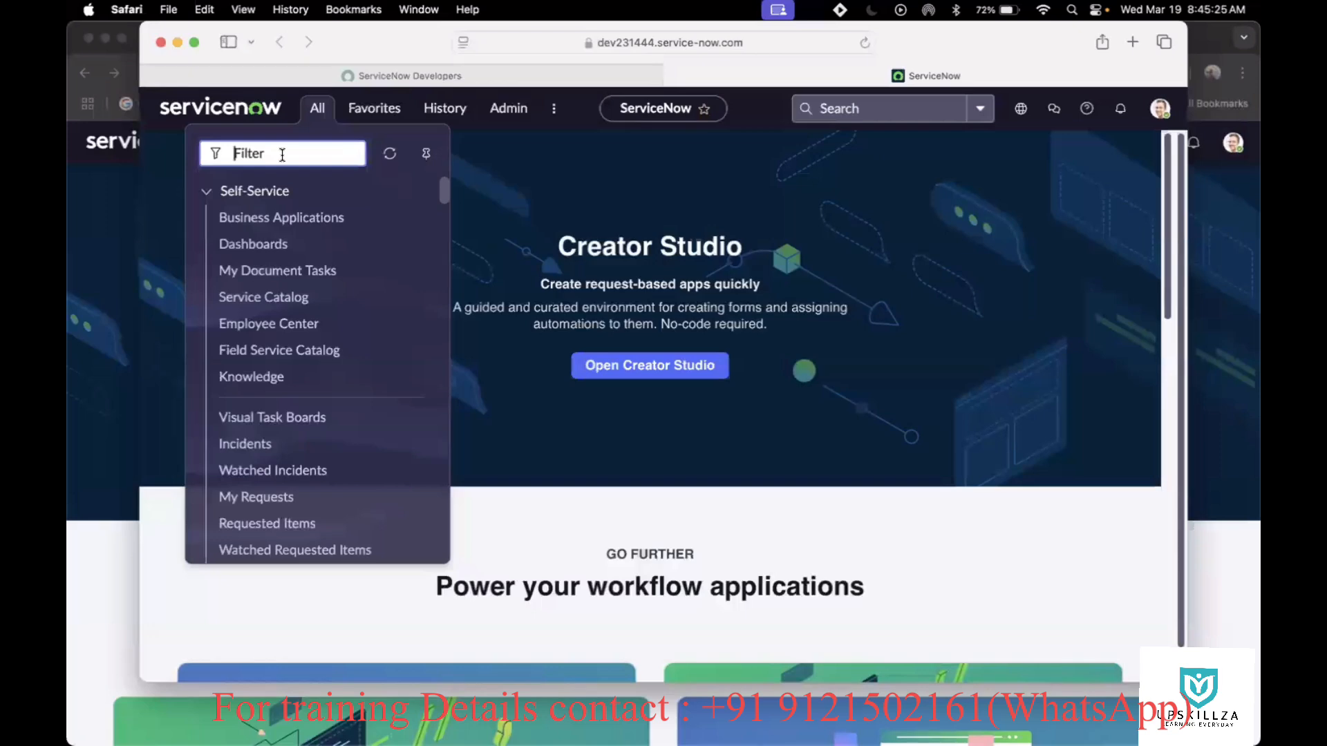
{"action": "type", "text": "lo"}
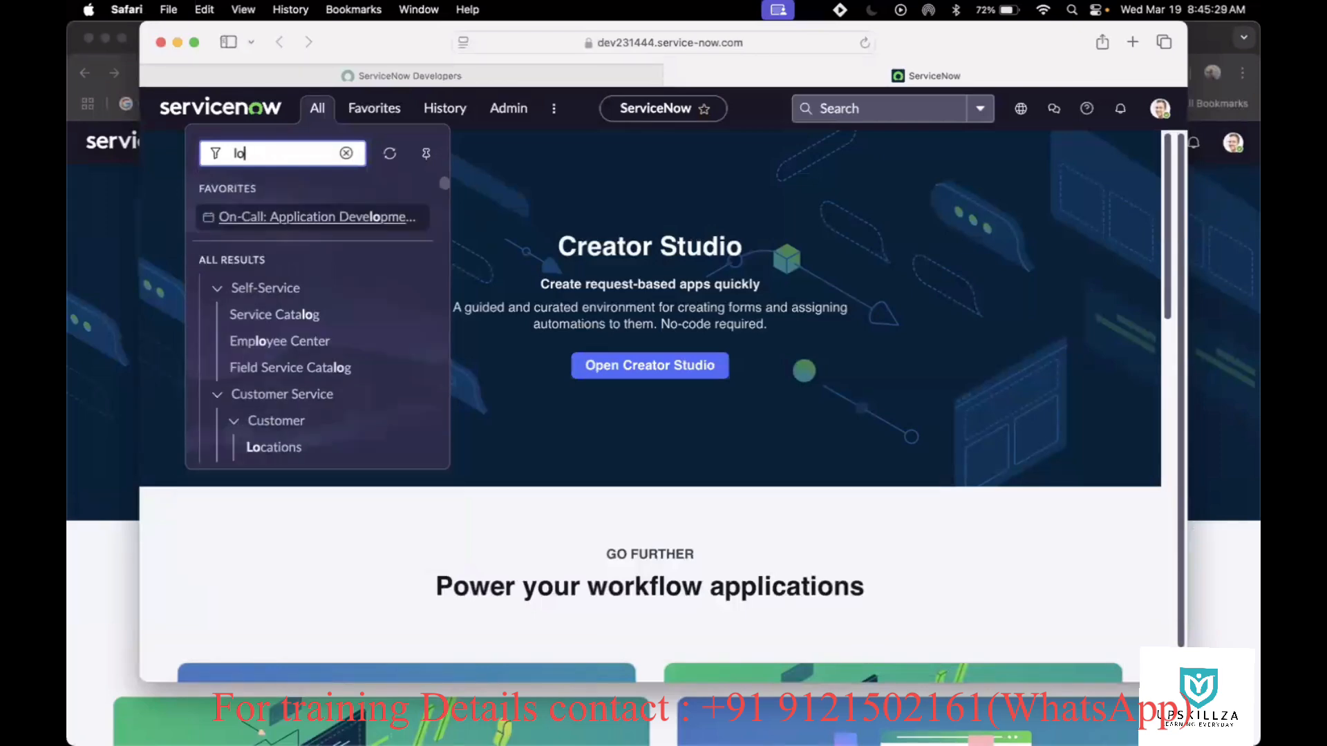
{"action": "type", "text": "cal"}
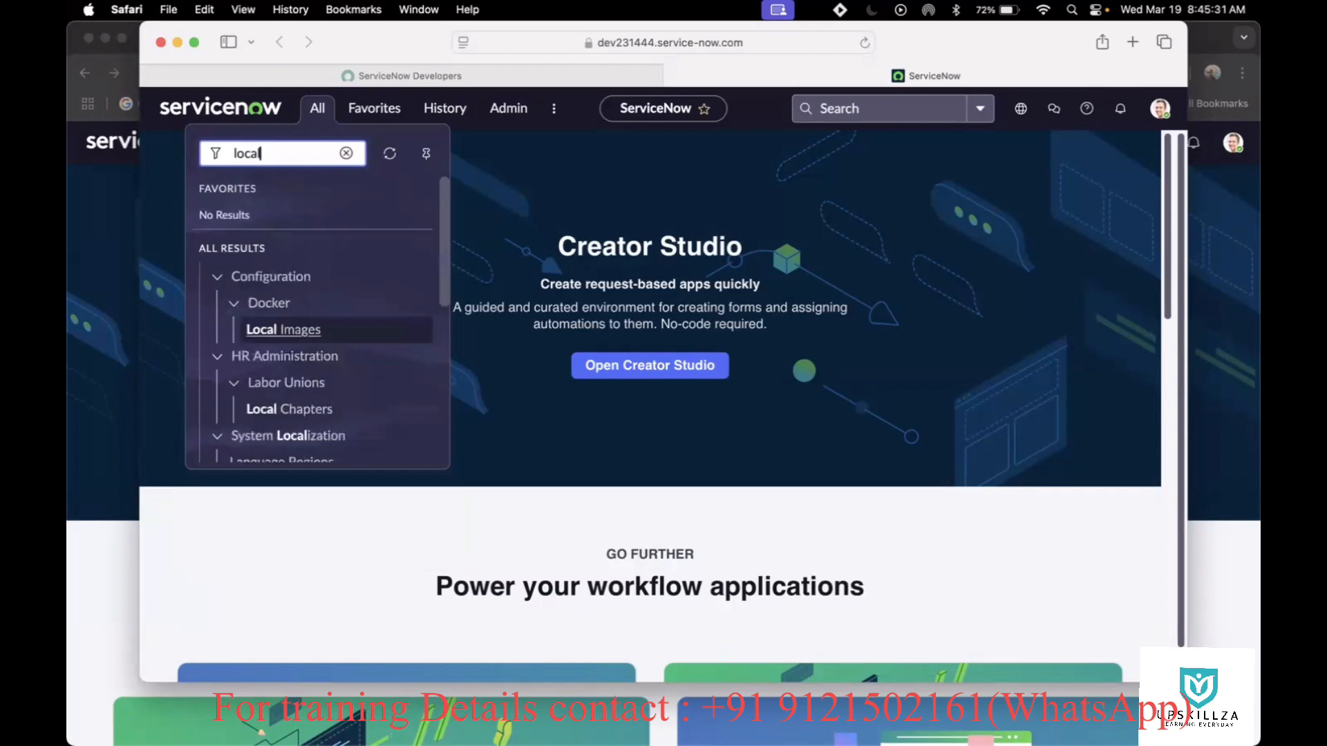
{"action": "type", "text": " upd"}
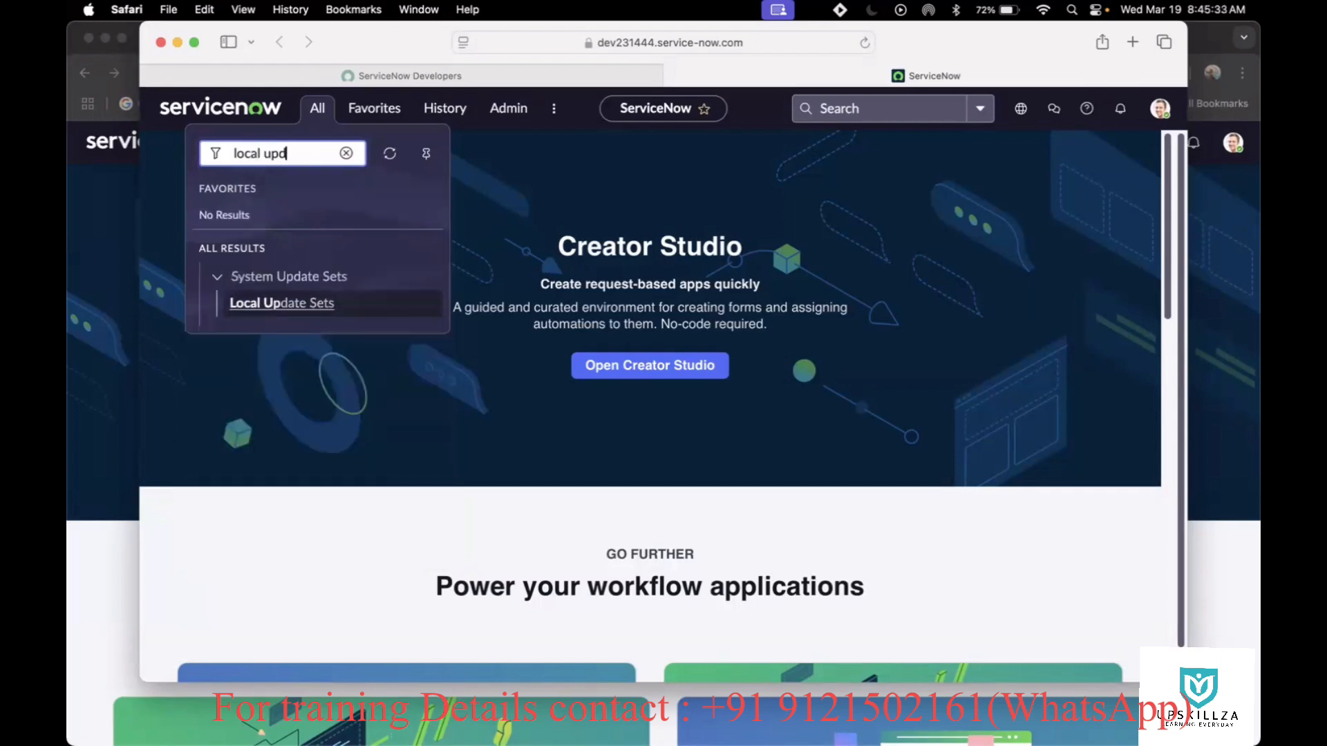
{"action": "type", "text": "ate"}
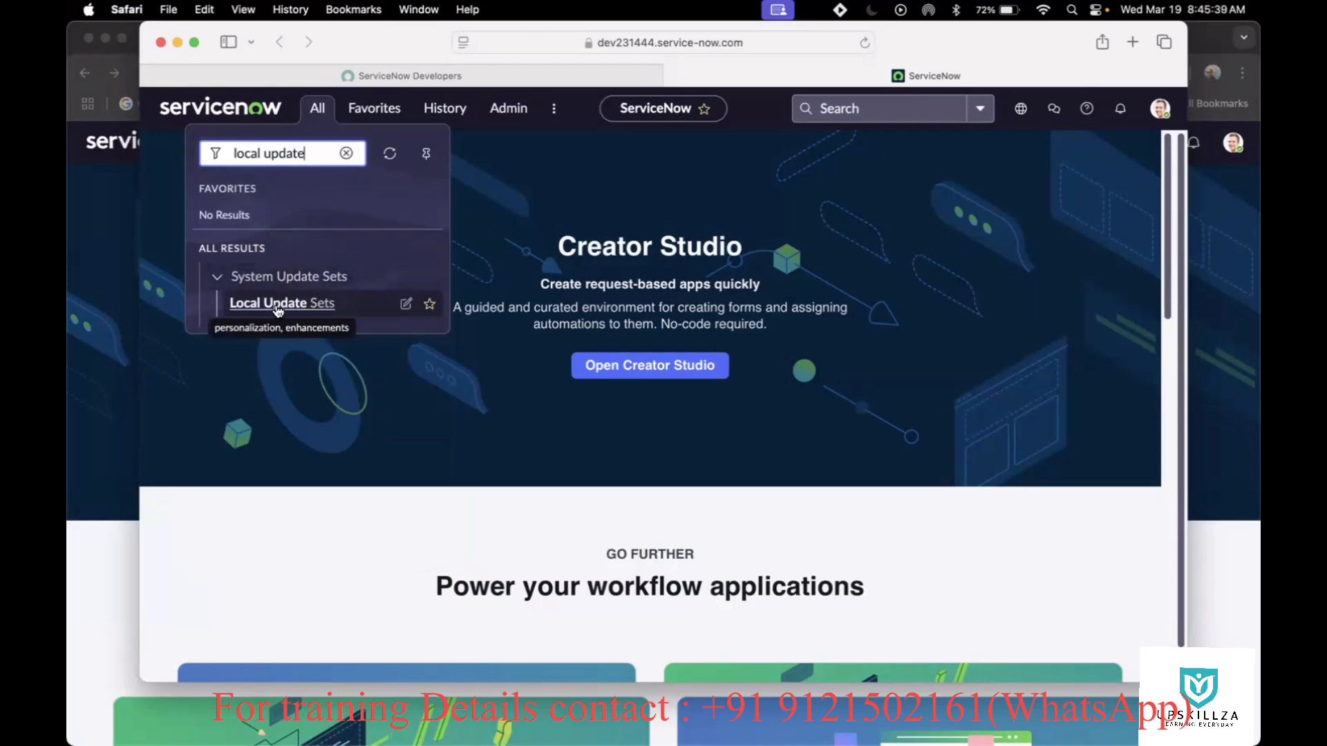
{"action": "left_click", "coordinate": [277, 306]}
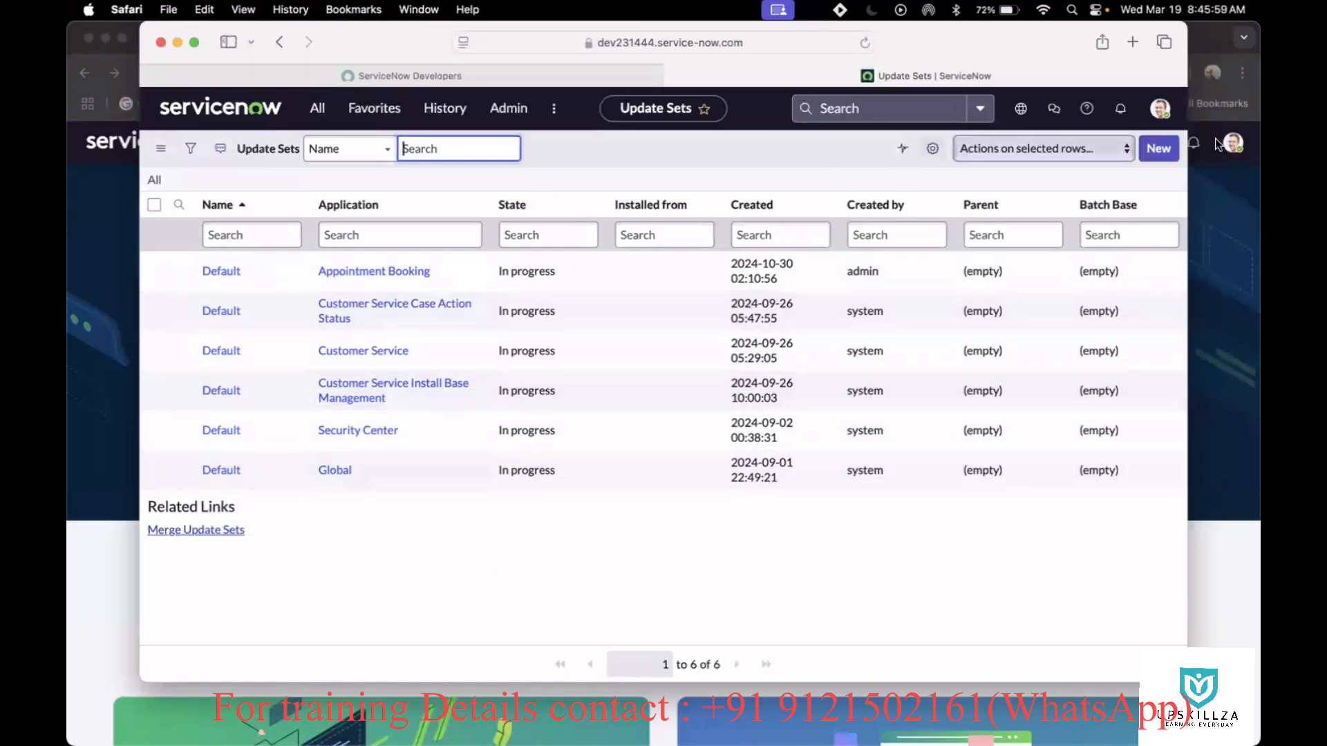
Start a new update set record and open the list of application scopes to examine what its Application value refers to
{"action": "left_click", "coordinate": [1157, 152]}
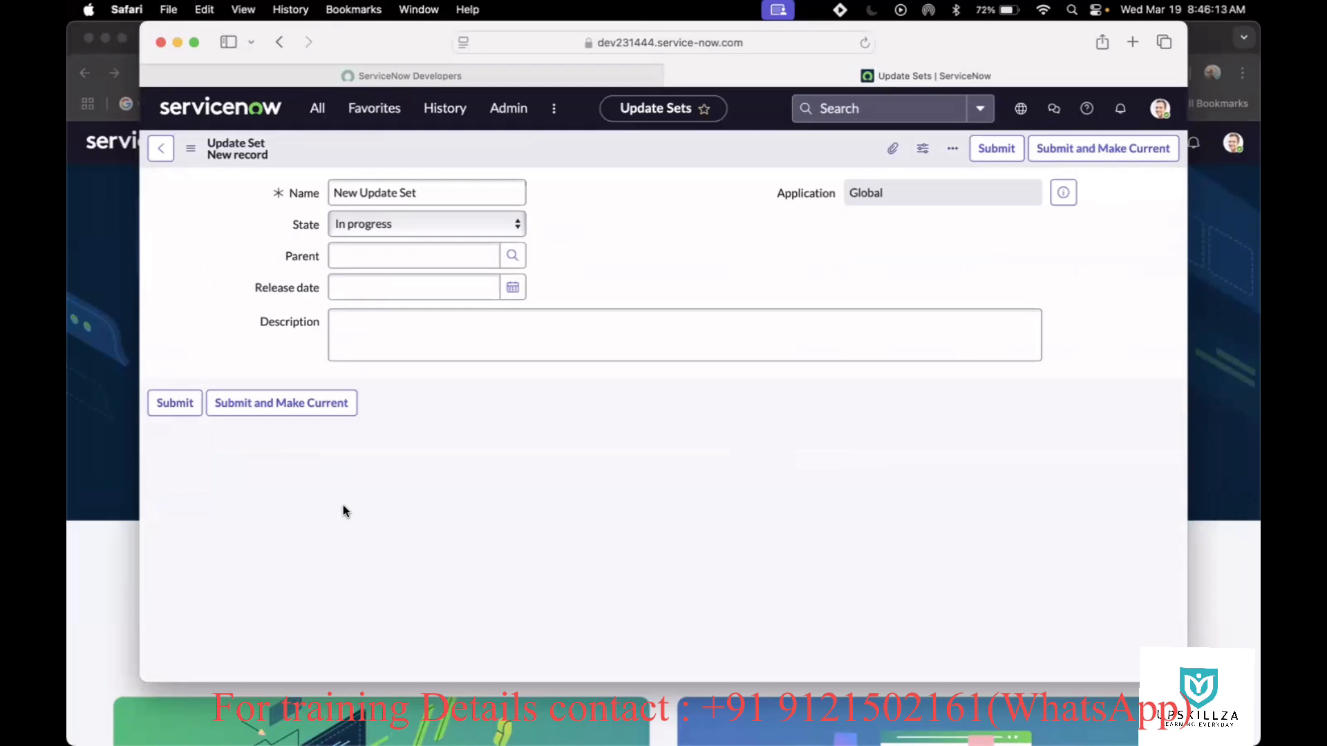
{"action": "left_click", "coordinate": [628, 244]}
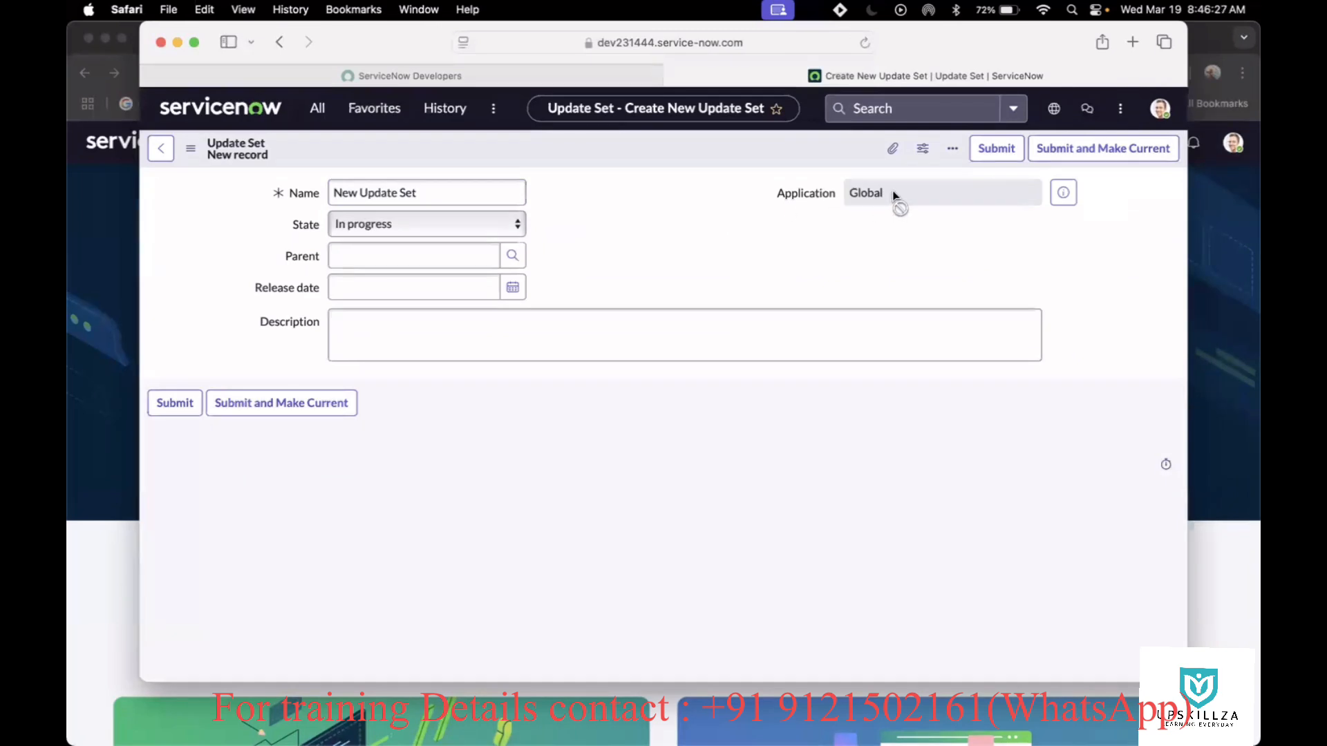
{"action": "left_click", "coordinate": [861, 191]}
{"action": "double_click", "coordinate": [857, 193]}
{"action": "left_click", "coordinate": [1053, 108]}
{"action": "left_click", "coordinate": [1140, 160]}
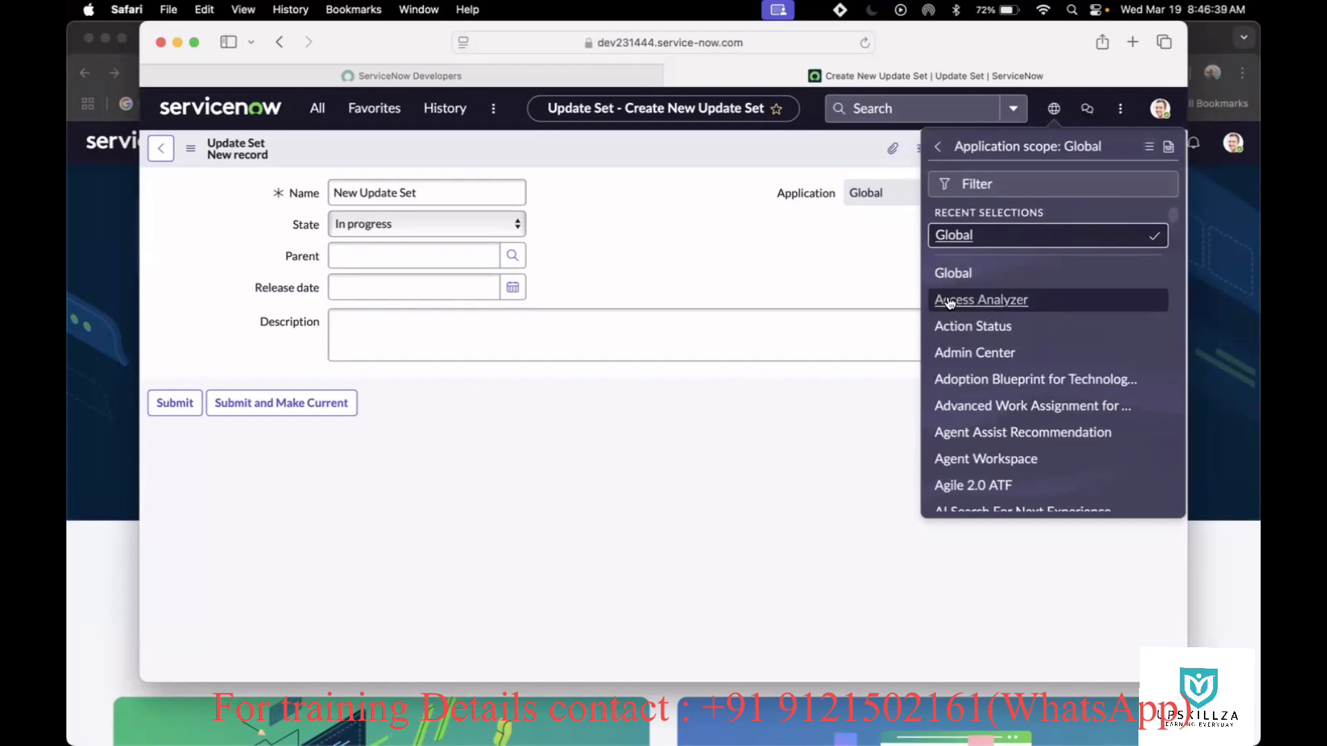
Switch the application scope to Access Analyzer to see how the record's Application value responds, and return the scope to Global
{"action": "left_click", "coordinate": [971, 302]}
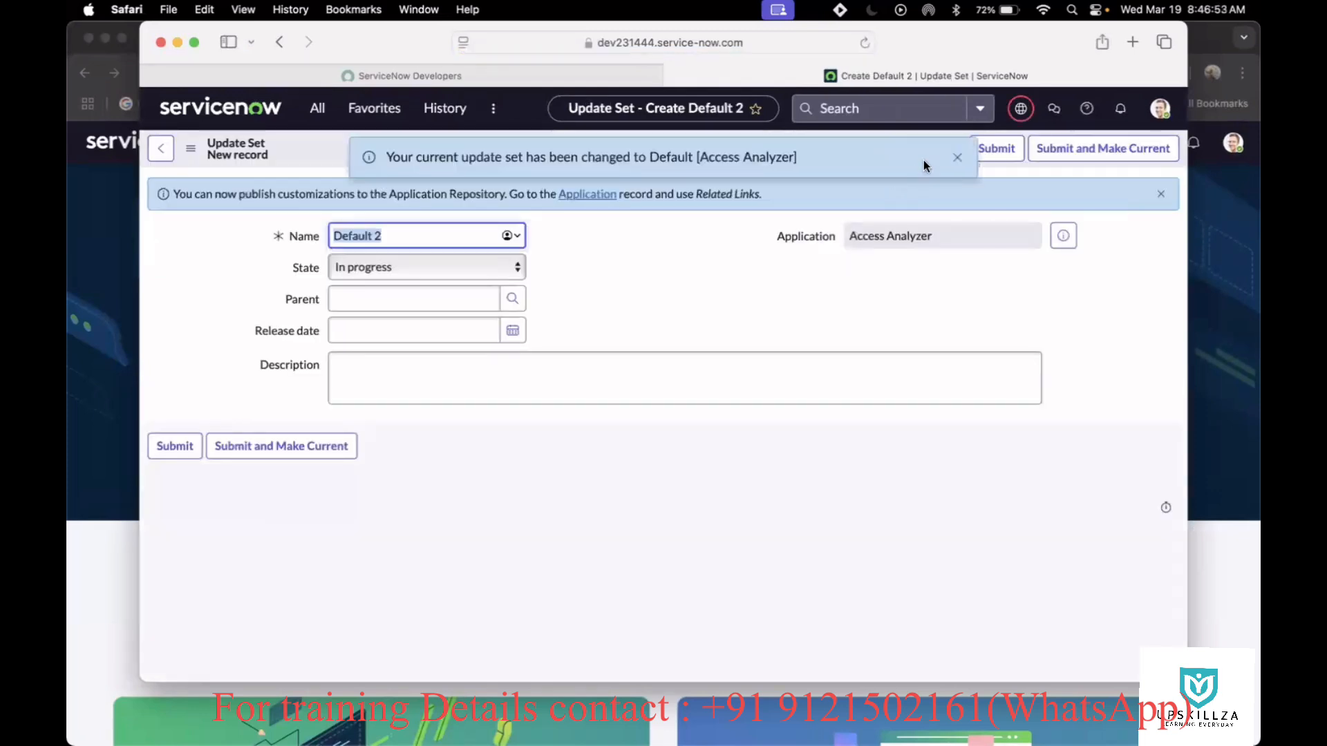
{"action": "left_click", "coordinate": [957, 157]}
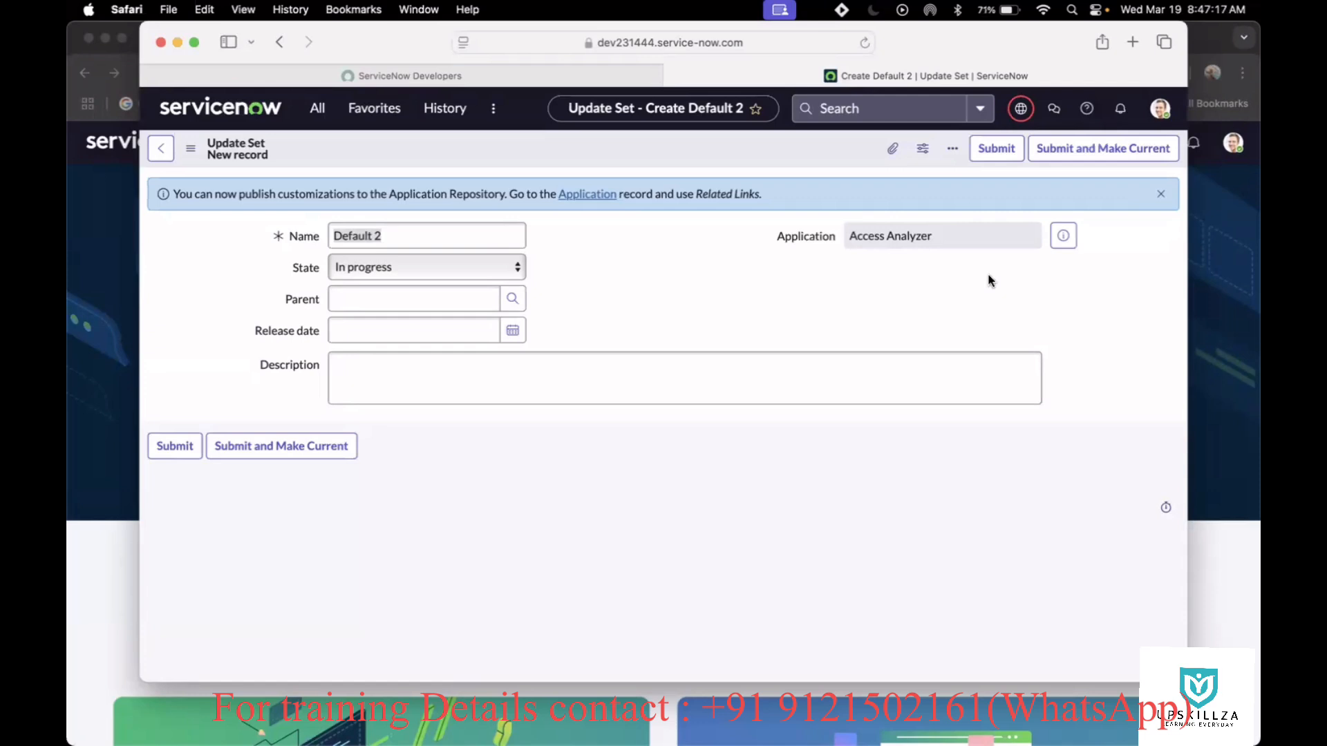
{"action": "left_click", "coordinate": [1023, 114]}
{"action": "left_click", "coordinate": [1113, 147]}
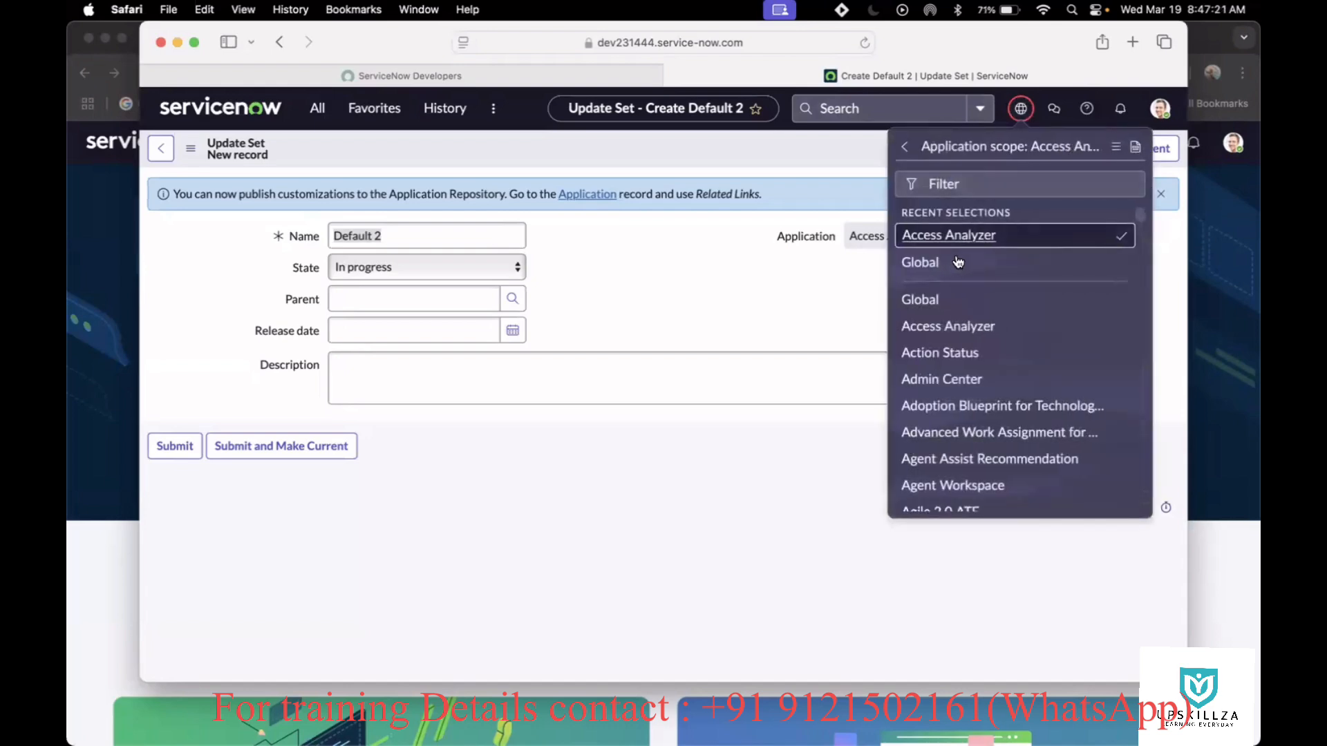
{"action": "left_click", "coordinate": [927, 266]}
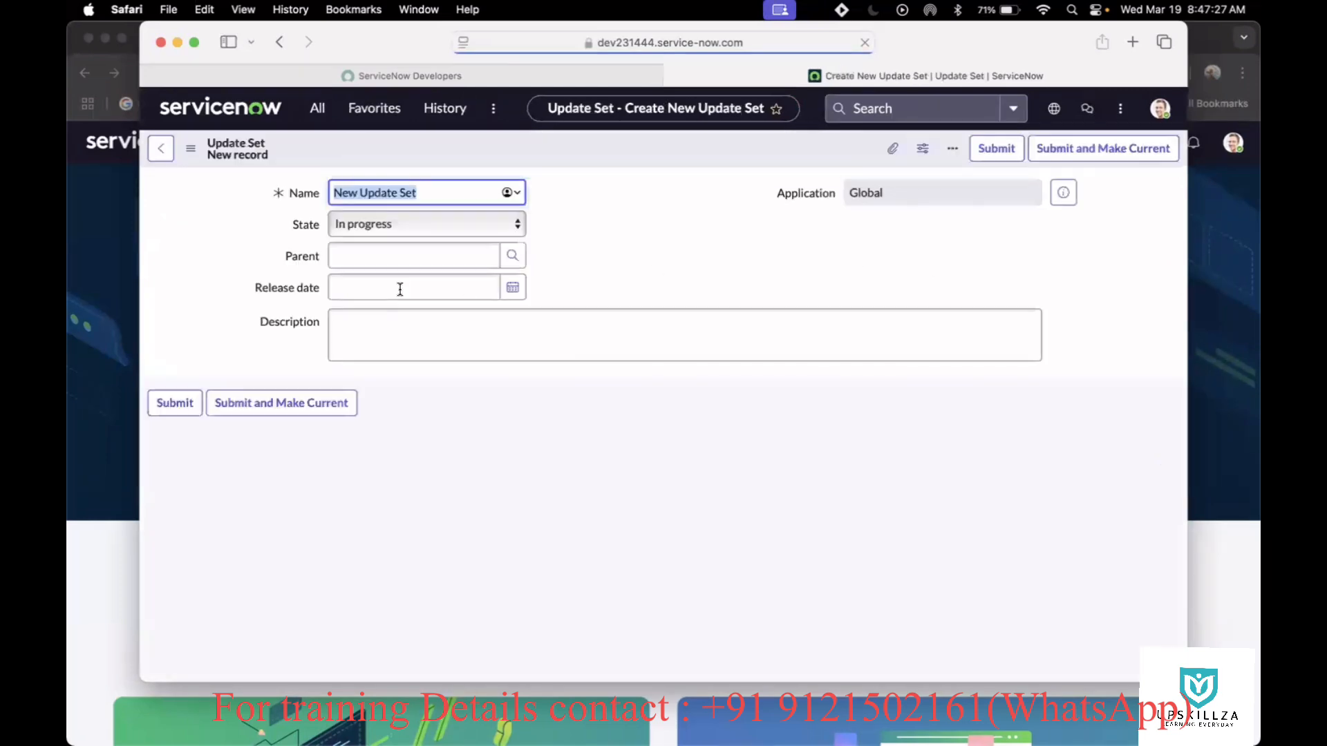
Name the new update set "Incident Changes"
{"action": "triple_click", "coordinate": [430, 193]}
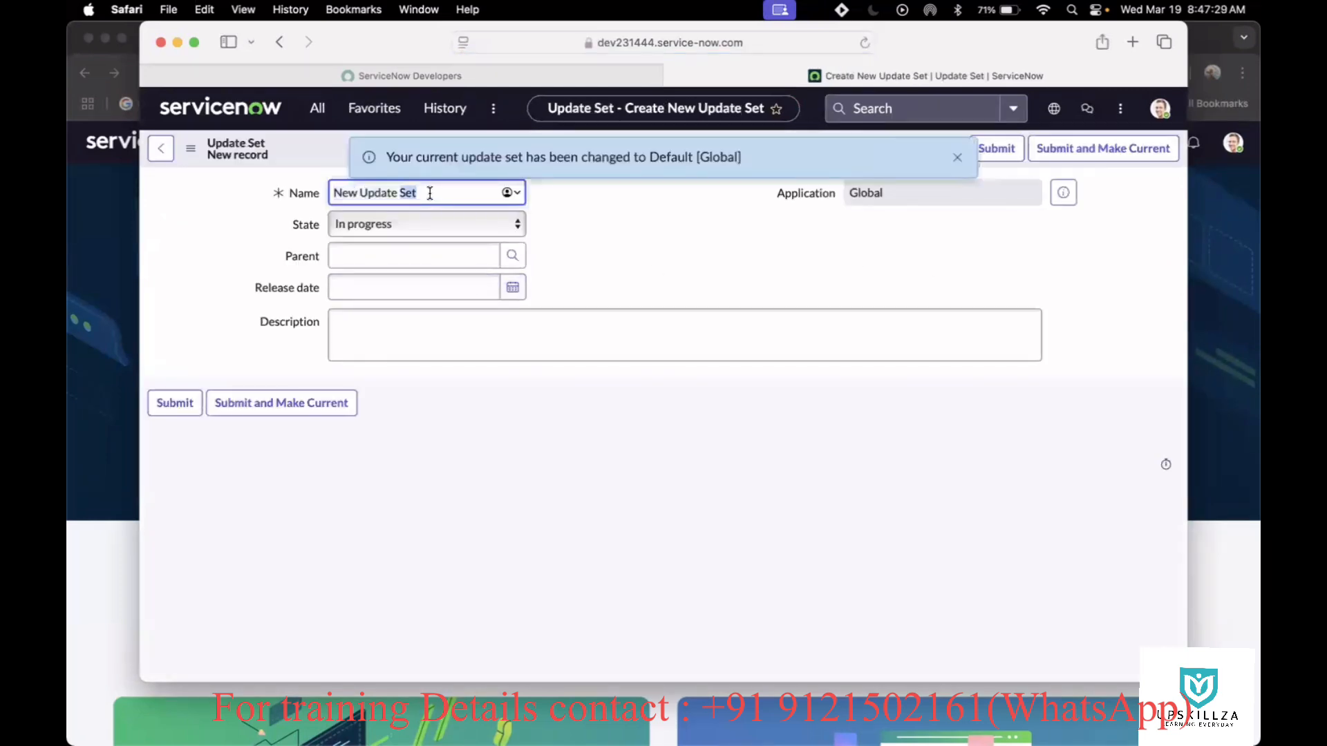
{"action": "type", "text": "Incident Changes"}
{"action": "left_click", "coordinate": [596, 233]}
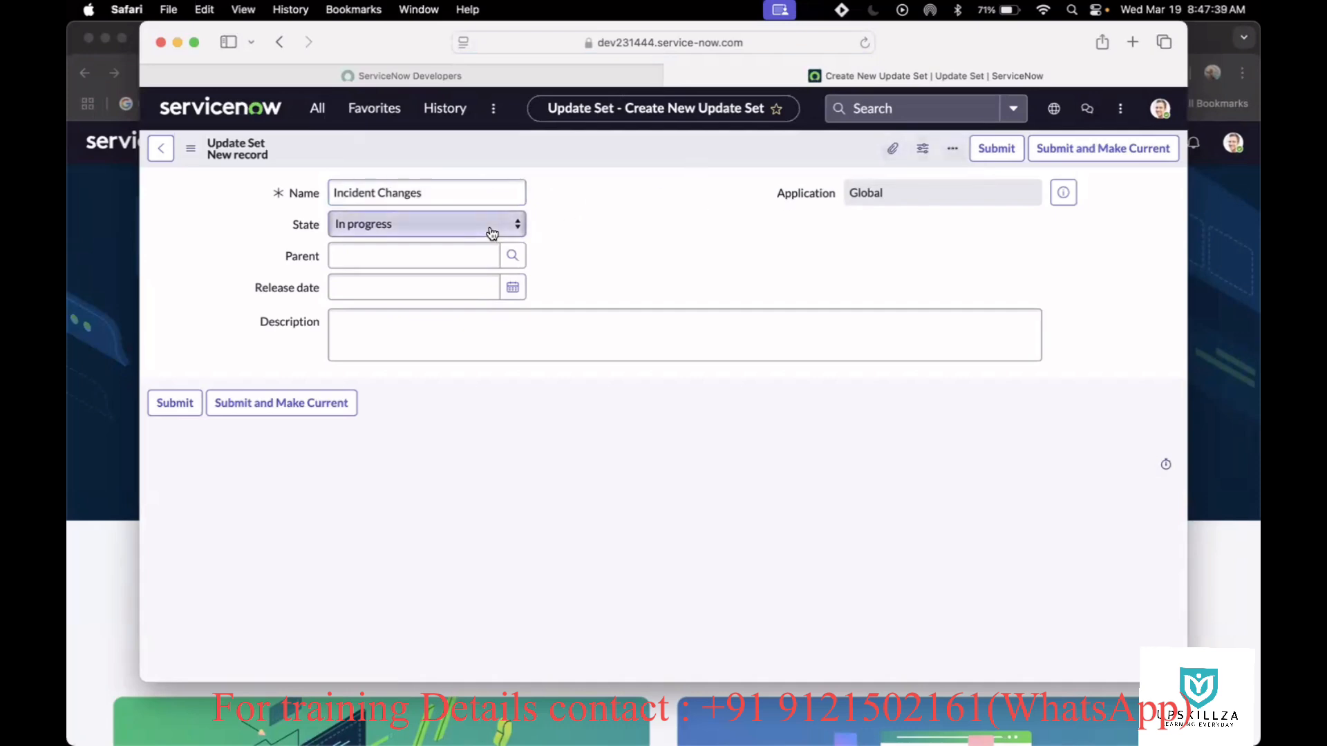
Examine the State choices offered for the new update set
{"action": "left_click", "coordinate": [395, 224]}
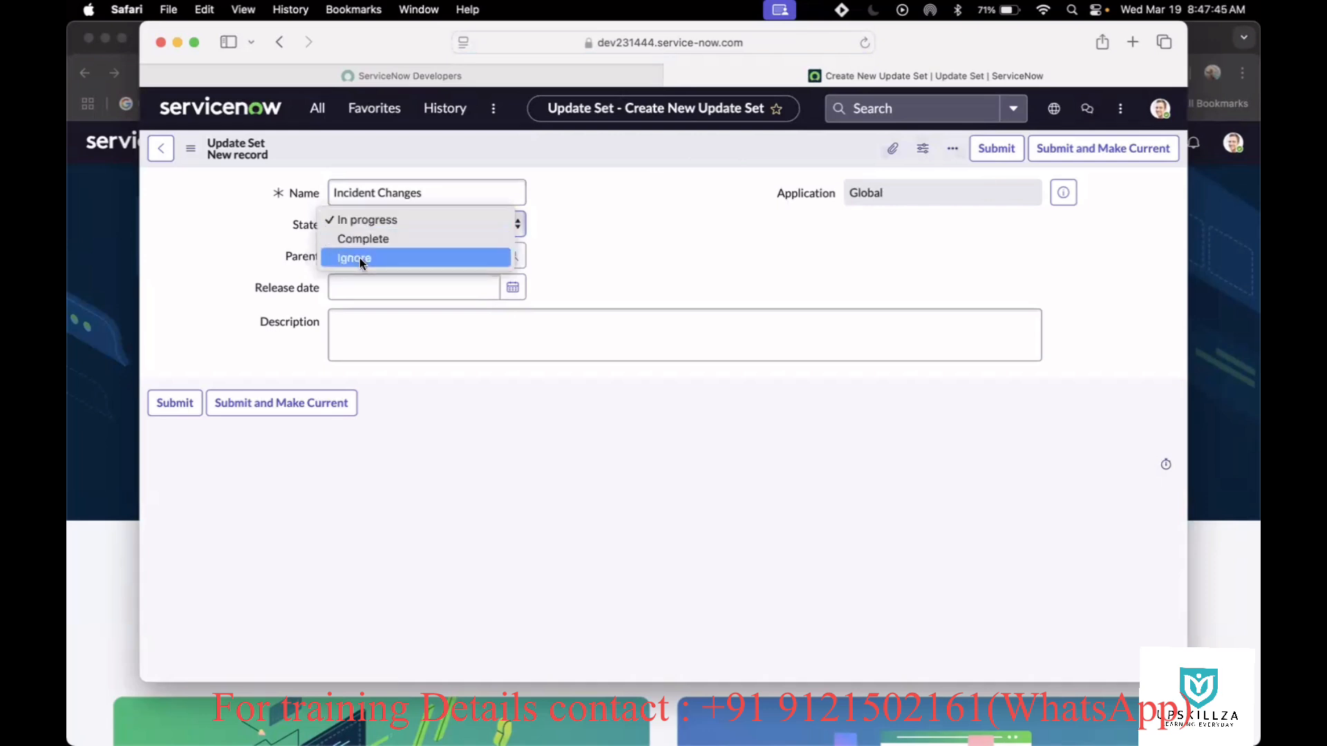
{"action": "left_click", "coordinate": [633, 247]}
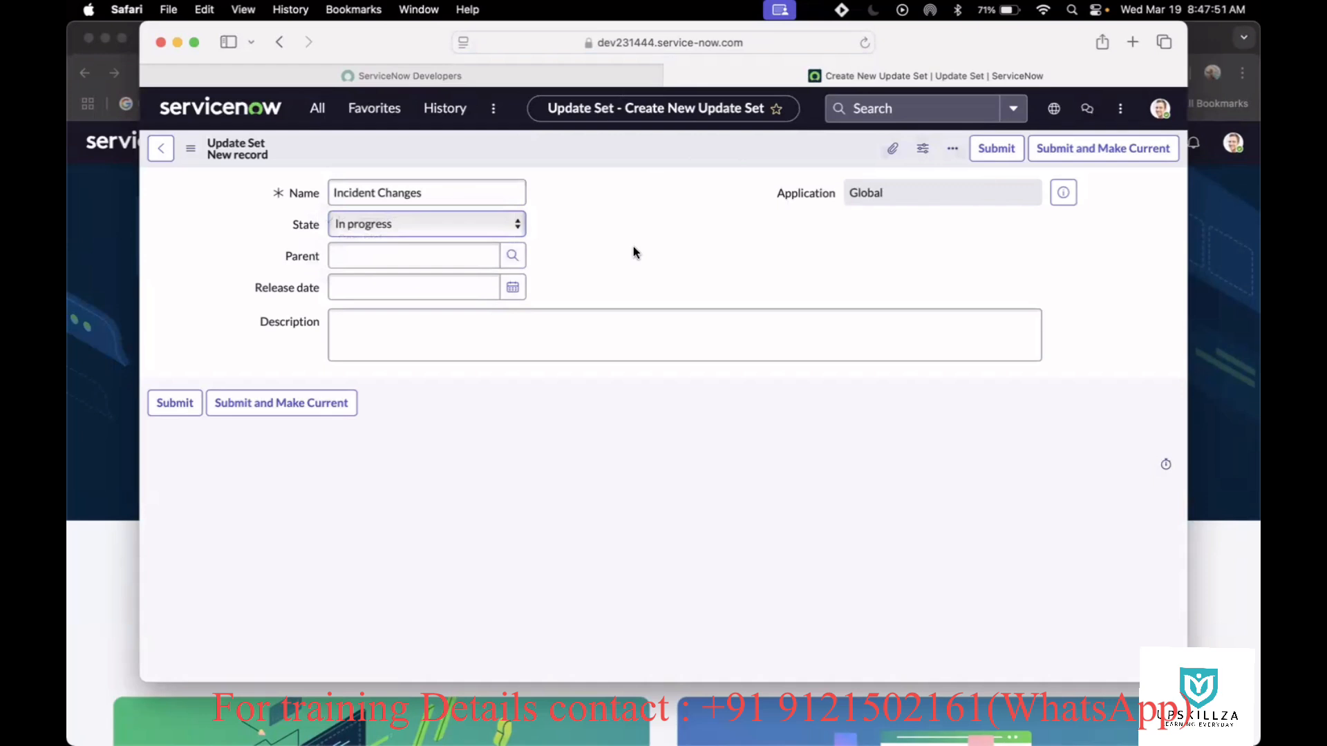
{"action": "left_click", "coordinate": [476, 222]}
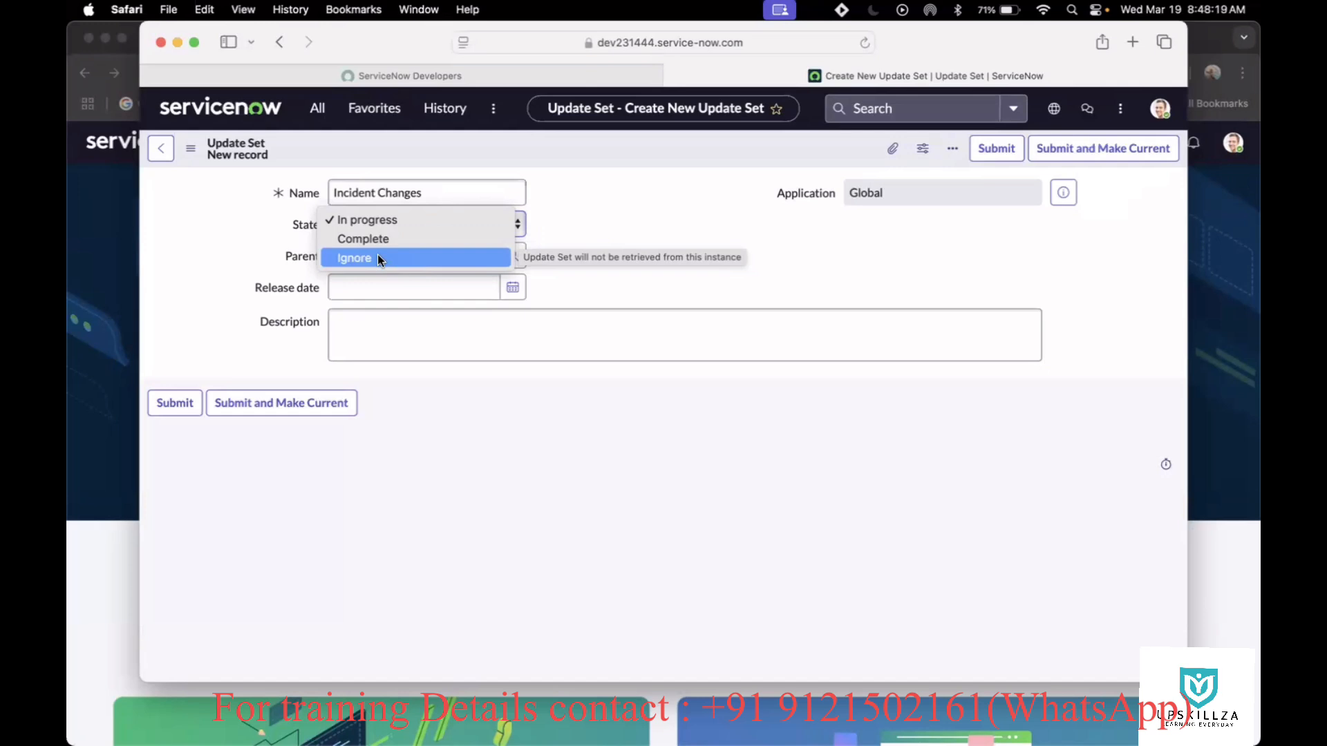
{"action": "left_click", "coordinate": [619, 171]}
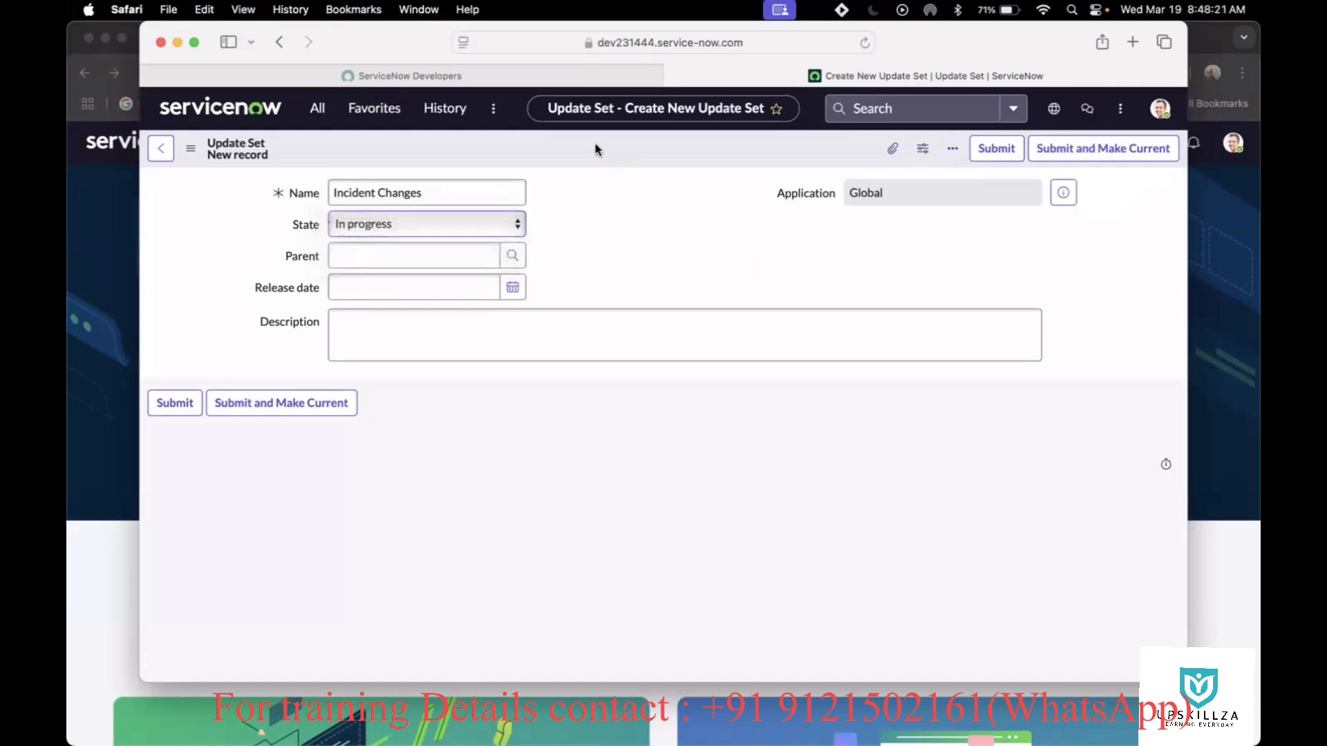
{"action": "right_click", "coordinate": [593, 140]}
{"action": "mouse_move", "coordinate": [691, 195]}
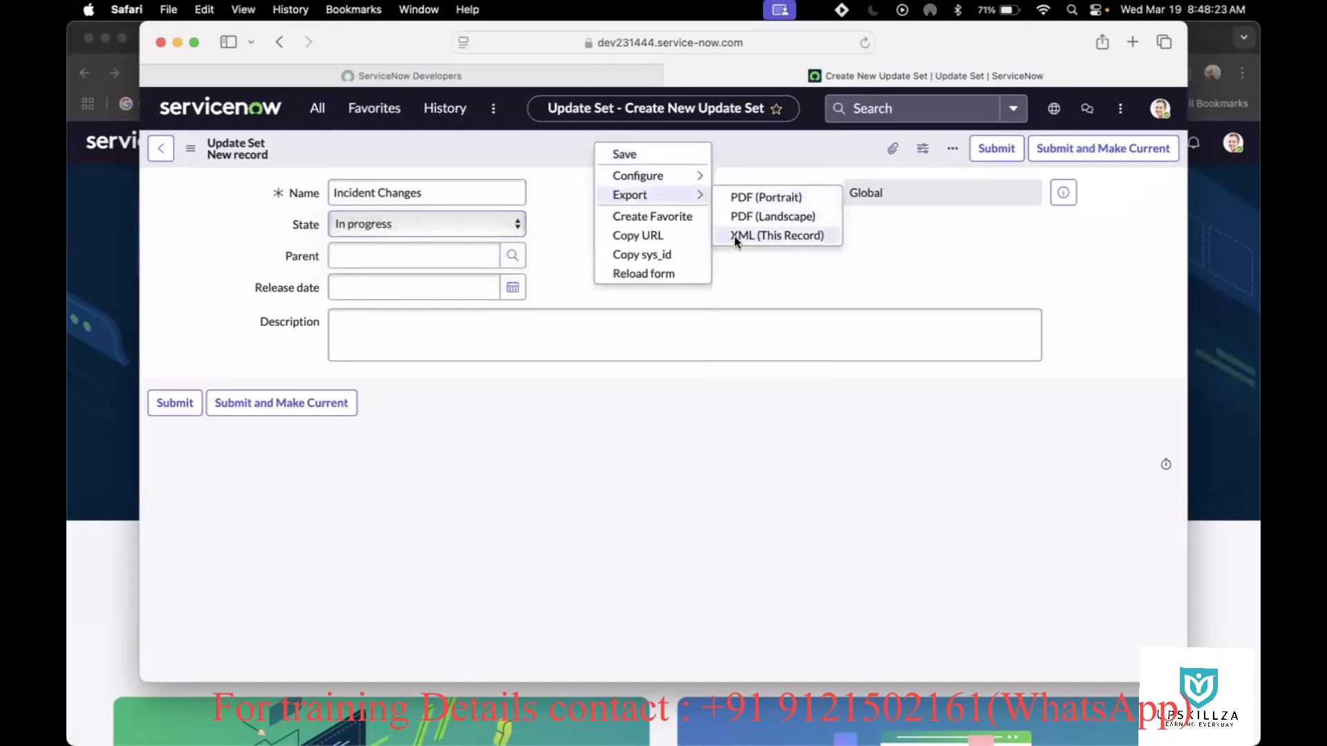
{"action": "left_click", "coordinate": [559, 233]}
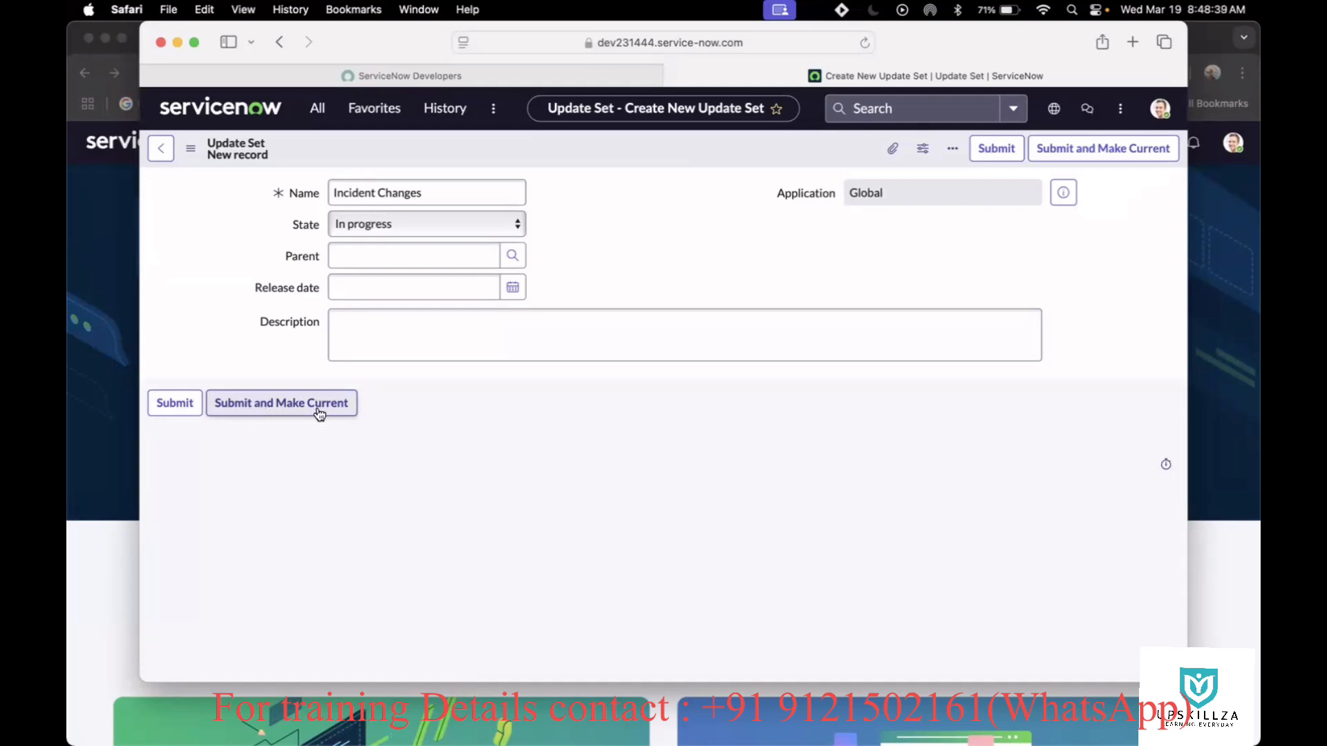
Check which update sets can be selected before the new record is saved
{"action": "left_click", "coordinate": [1053, 108]}
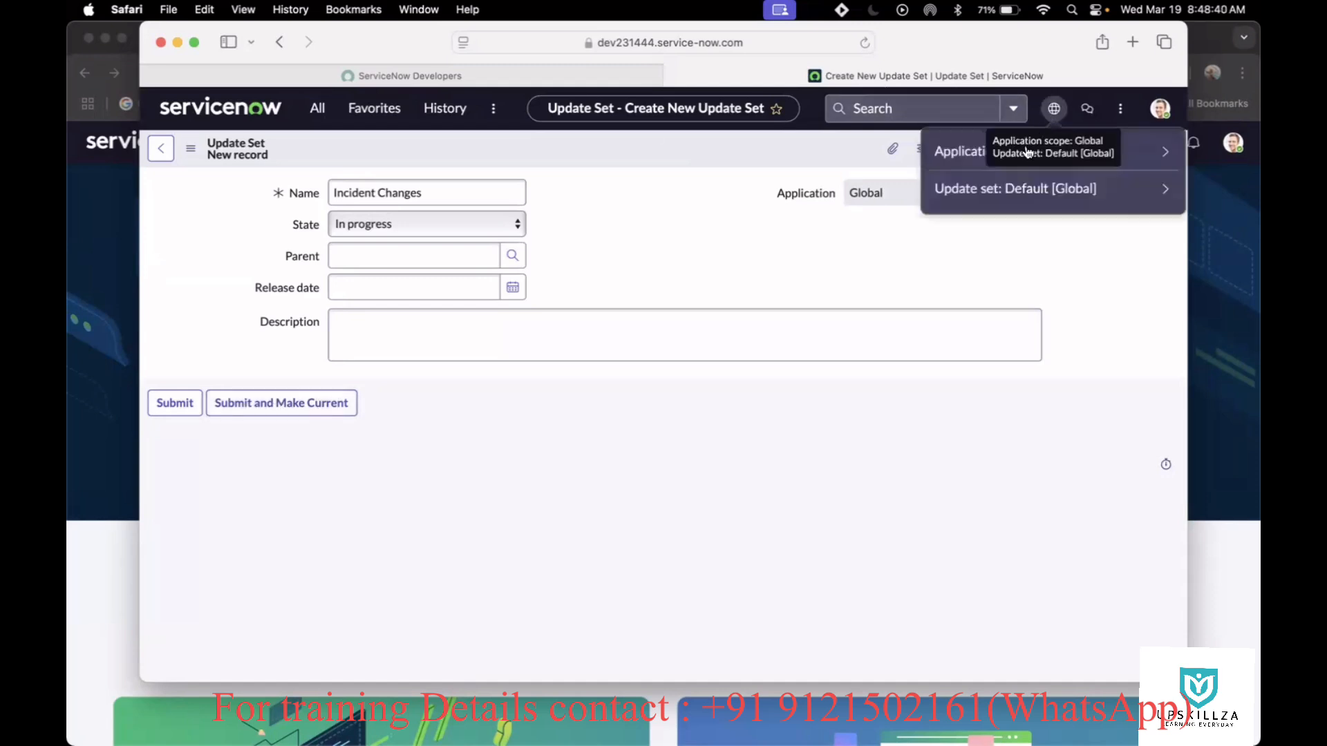
{"action": "left_click", "coordinate": [1153, 192]}
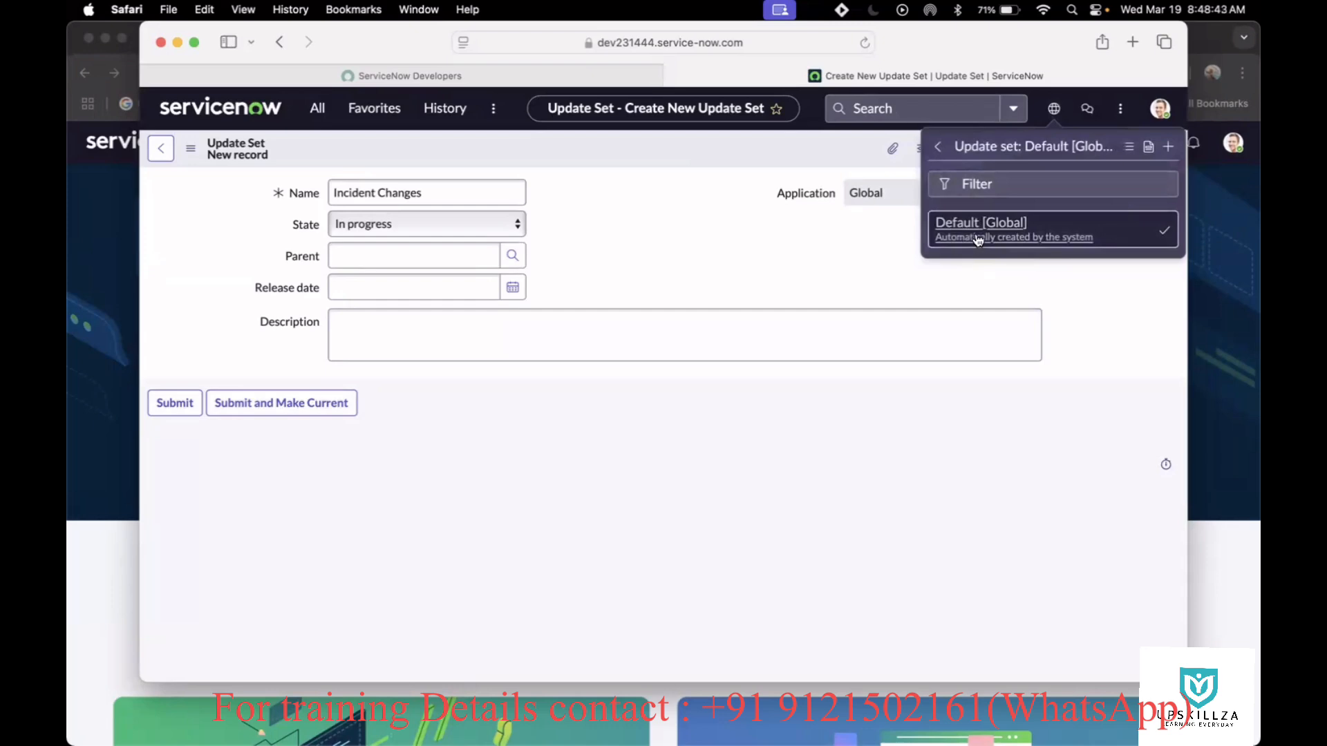
{"action": "left_click", "coordinate": [691, 284]}
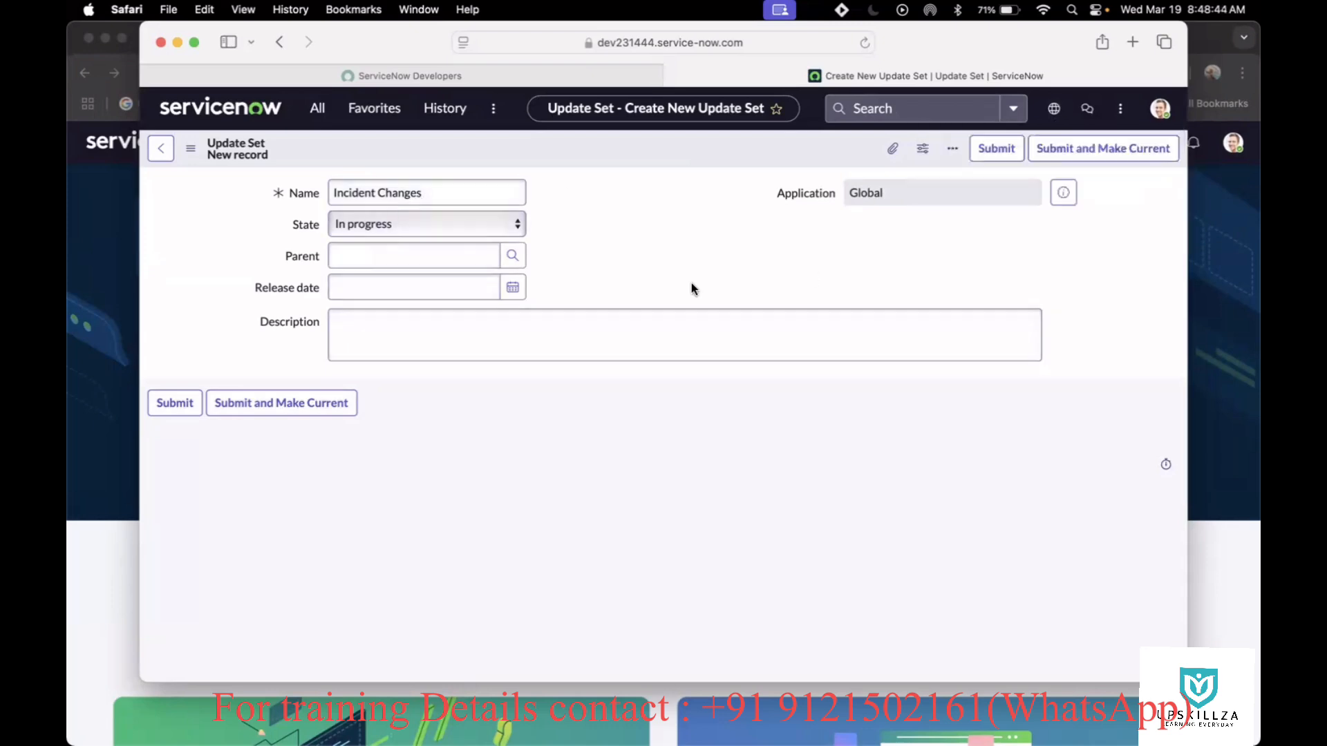
Save the Incident Changes update set while staying on its form, and dismiss the notification
{"action": "right_click", "coordinate": [595, 139]}
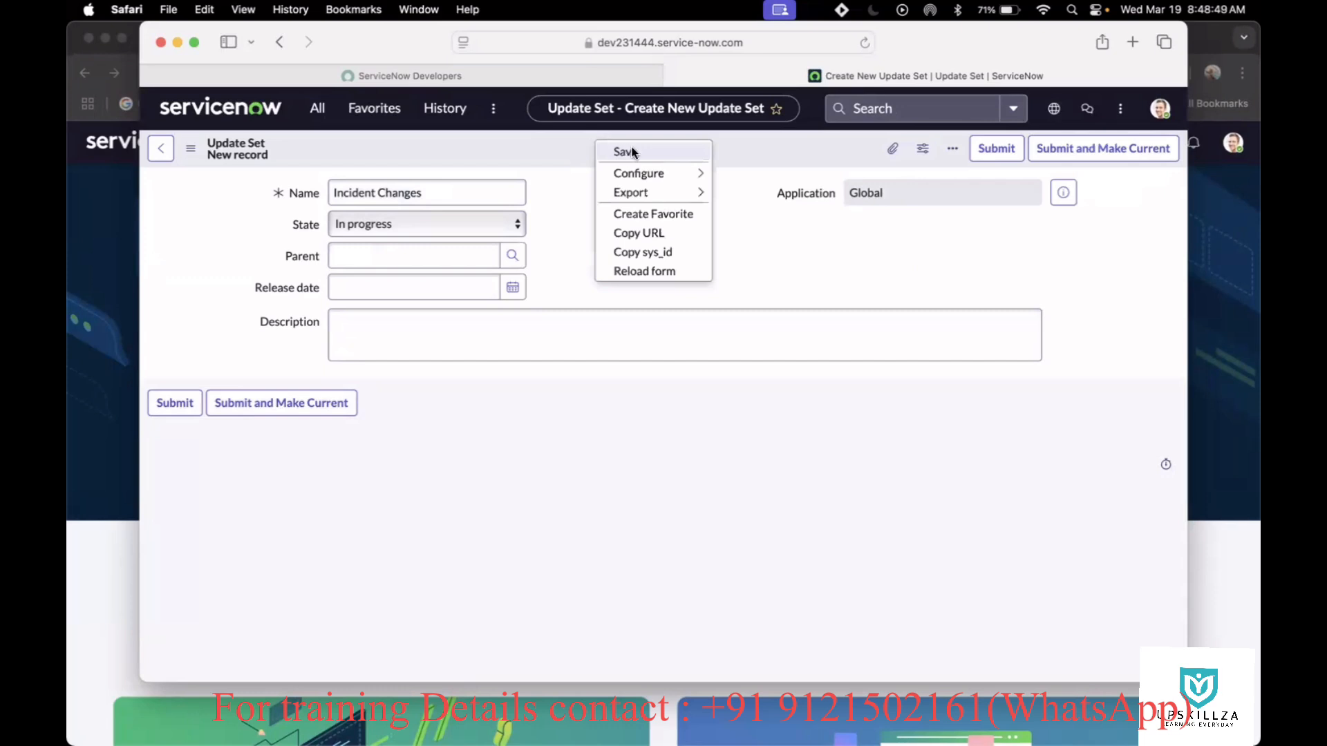
{"action": "left_click", "coordinate": [631, 152]}
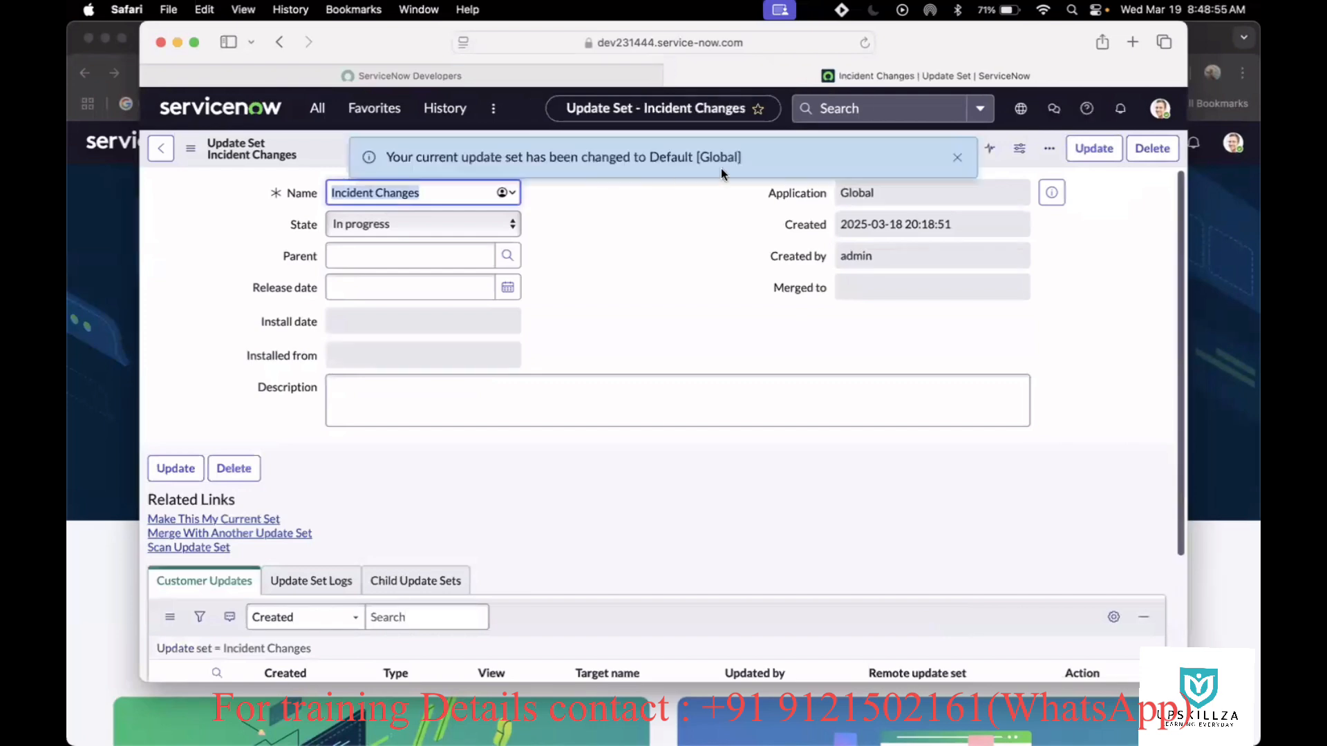
{"action": "left_click", "coordinate": [956, 159]}
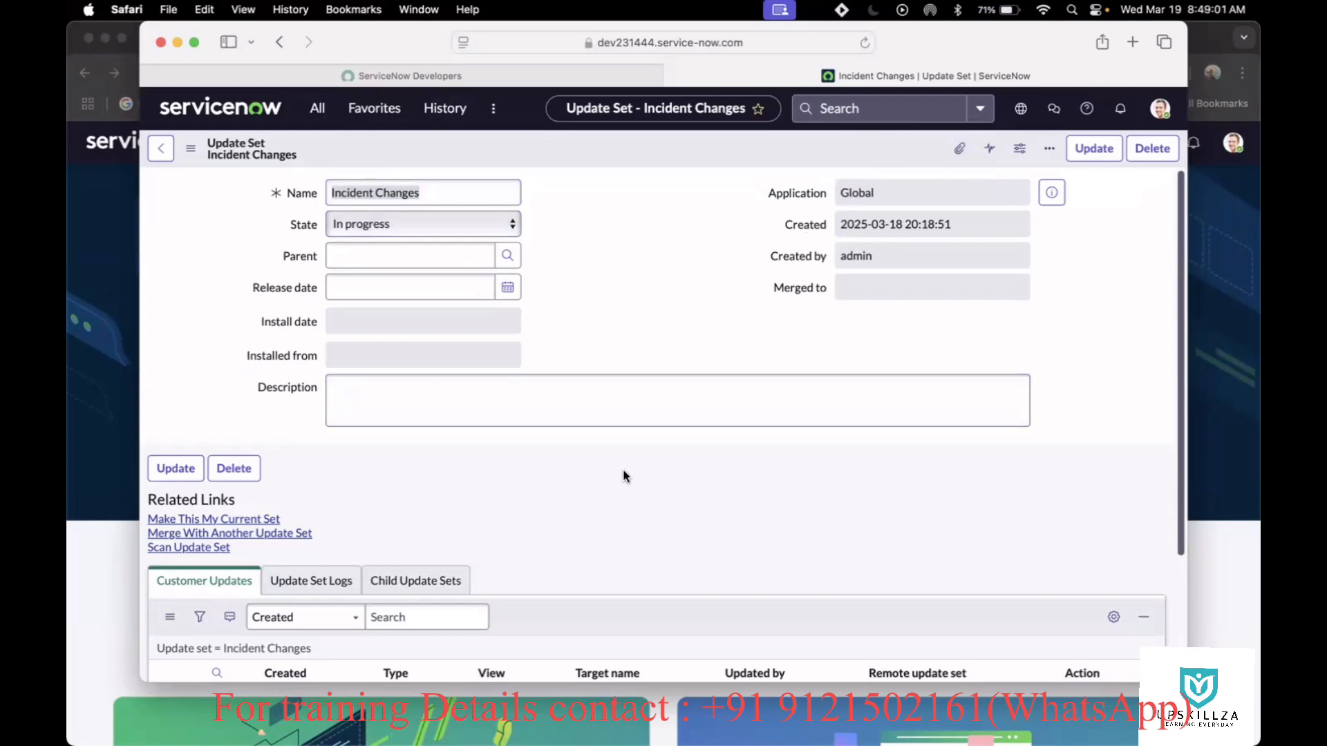
Check the current update set and look for Incident Changes among the selectable update sets
{"action": "scroll", "coordinate": [626, 474], "scroll_direction": "down", "scroll_amount": 1}
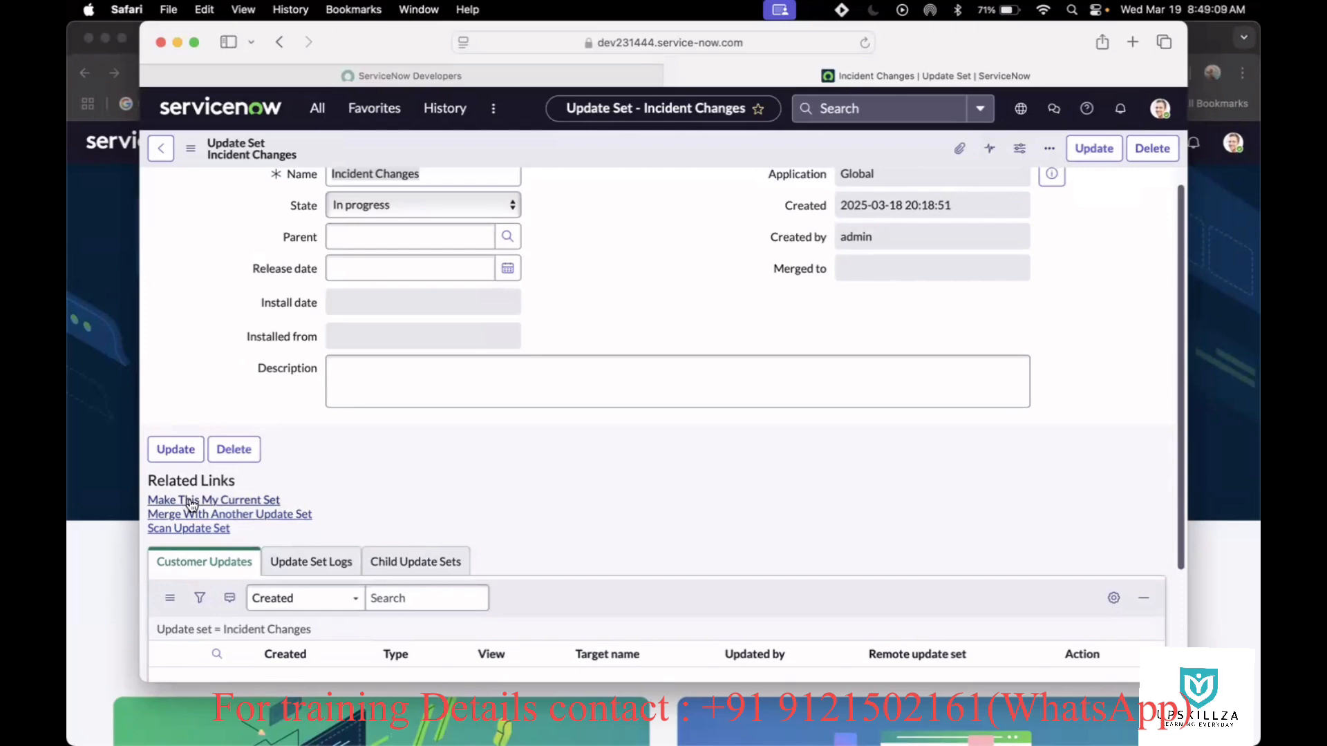
{"action": "left_click", "coordinate": [1020, 109]}
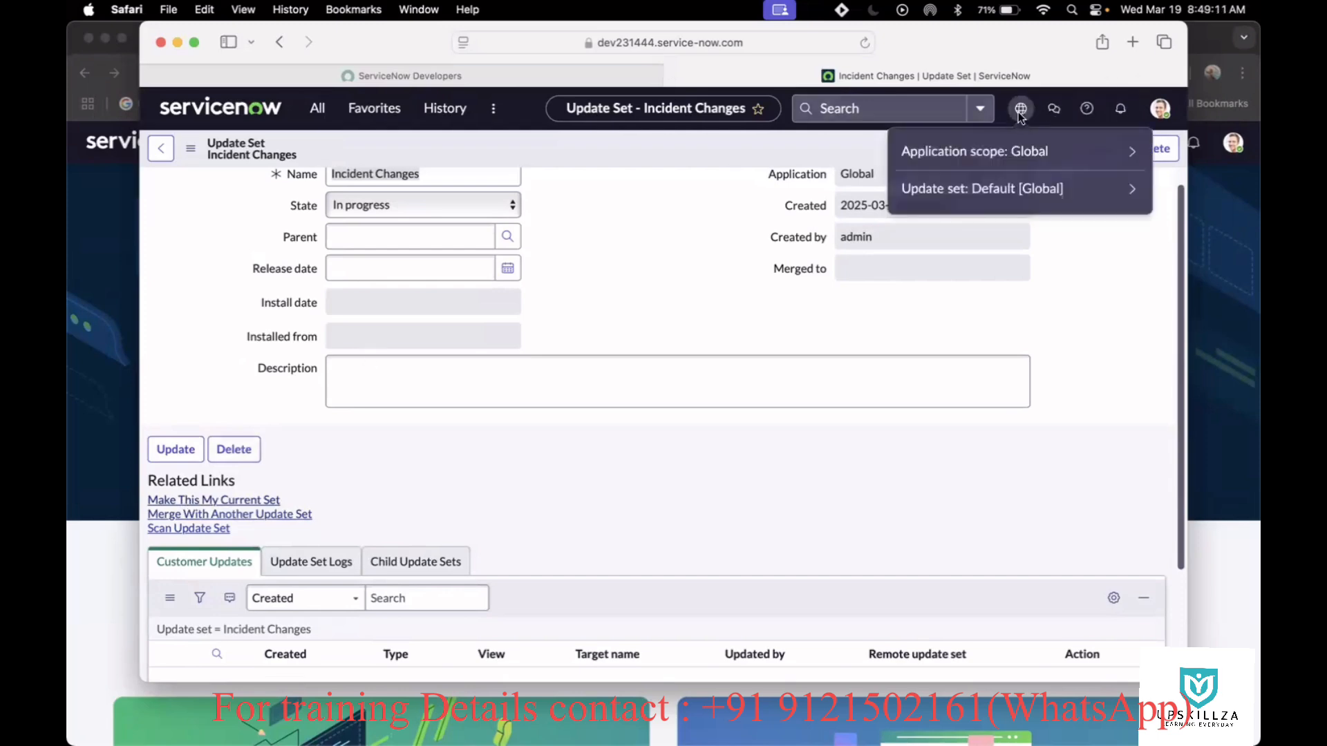
{"action": "left_click", "coordinate": [1100, 191]}
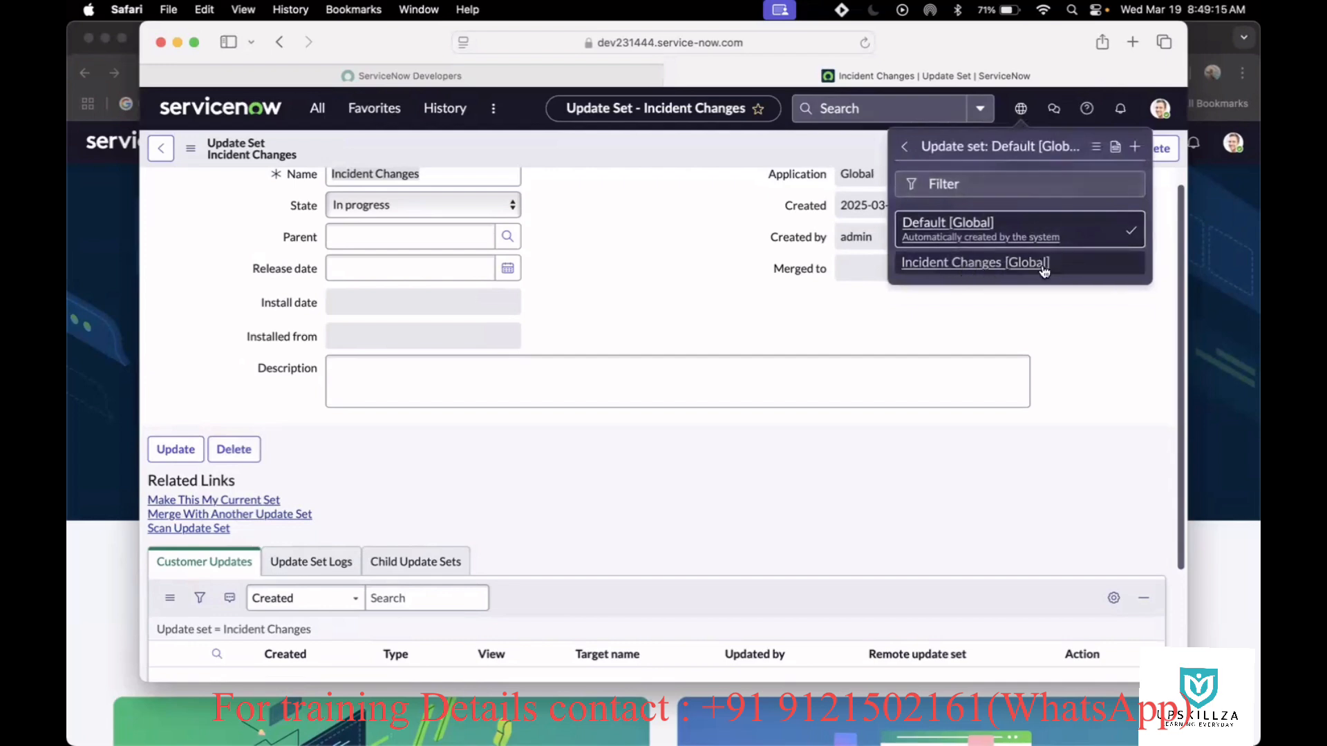
{"action": "left_click", "coordinate": [903, 146]}
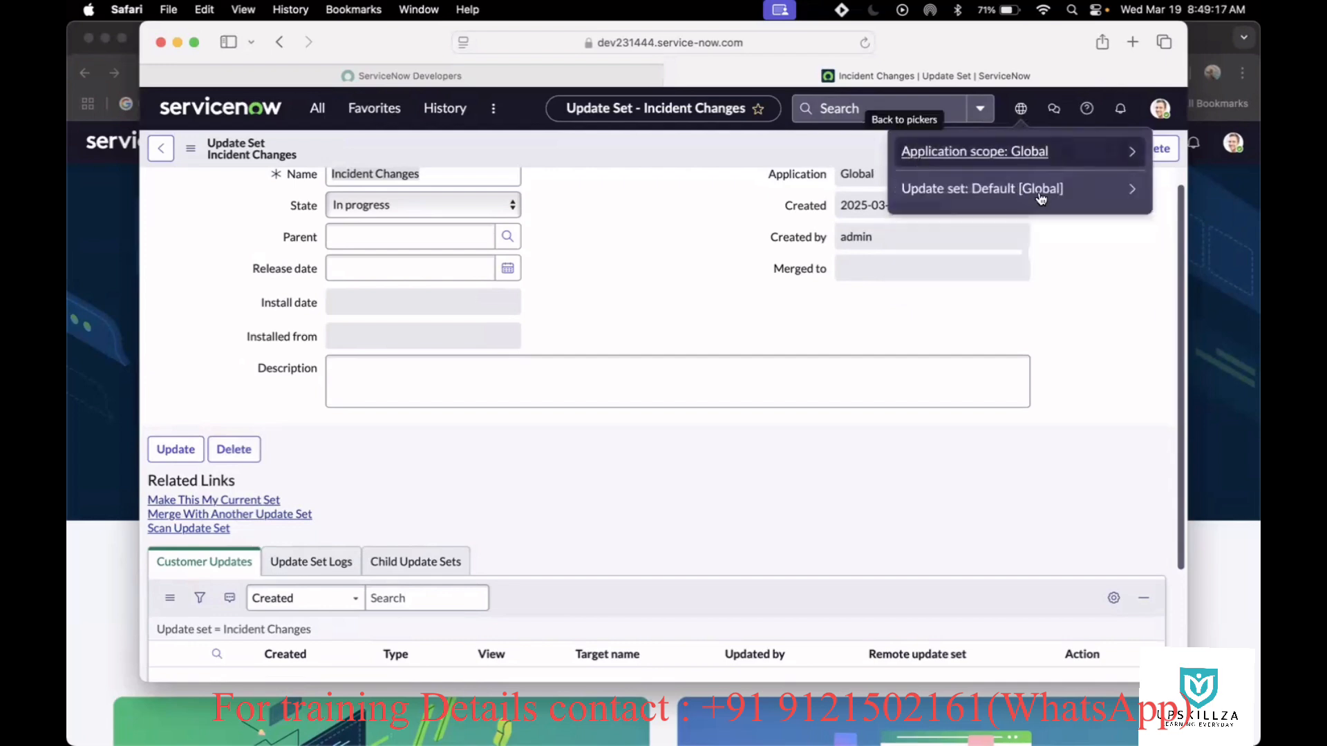
{"action": "left_click", "coordinate": [1126, 187]}
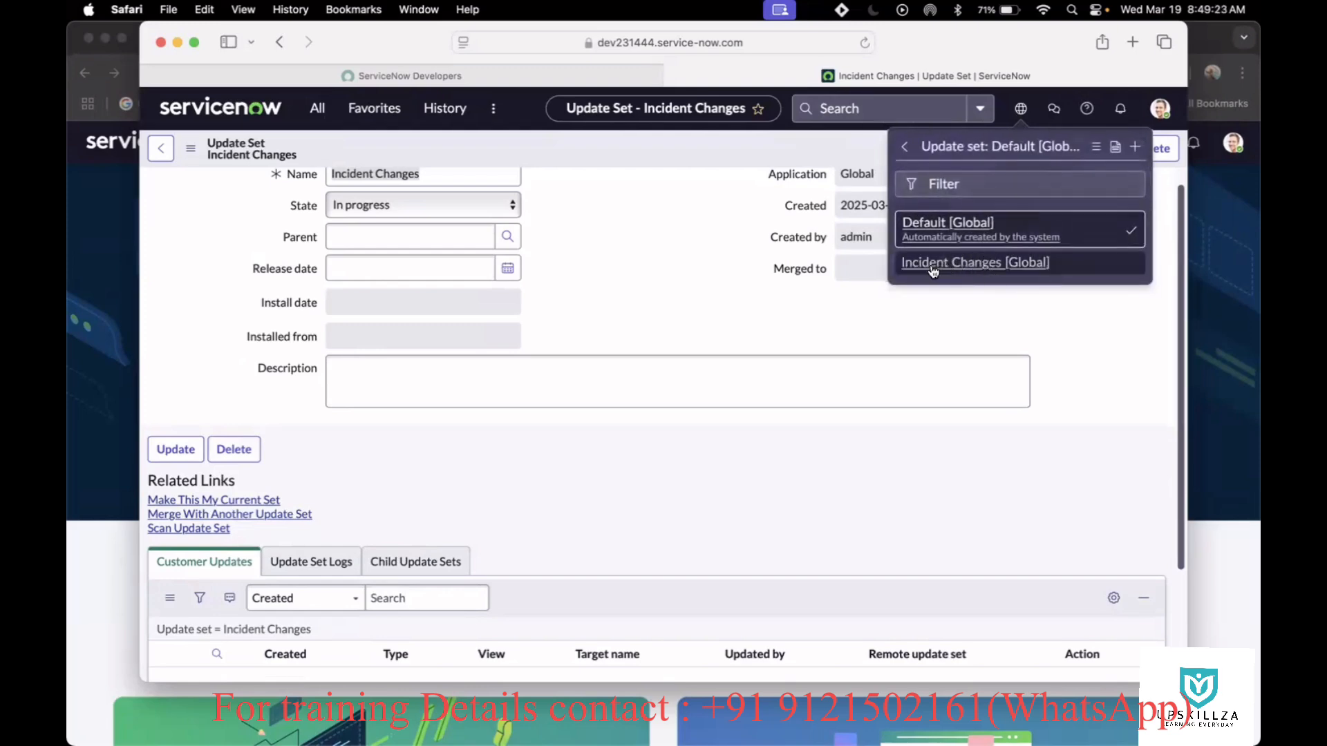
{"action": "left_click", "coordinate": [1093, 358]}
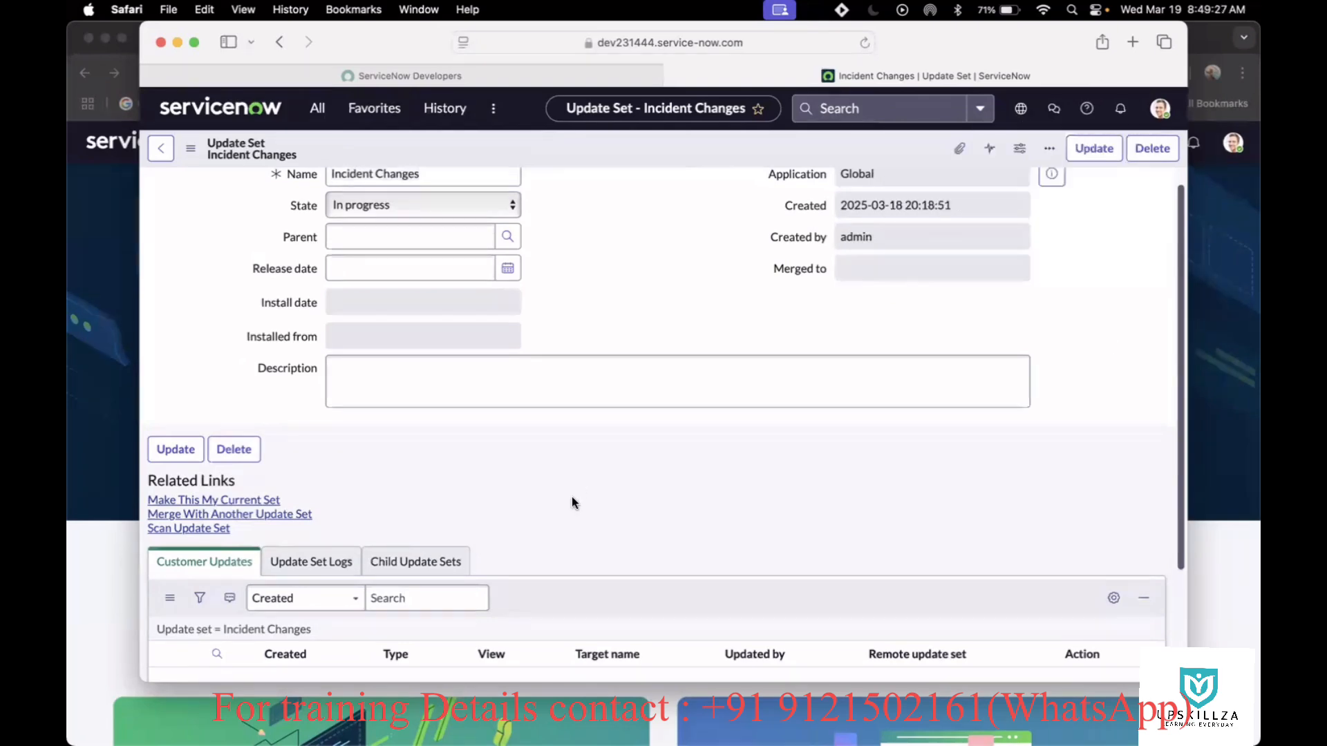
Make Incident Changes the current update set, dismiss the notification and reload the form
{"action": "left_click", "coordinate": [216, 504]}
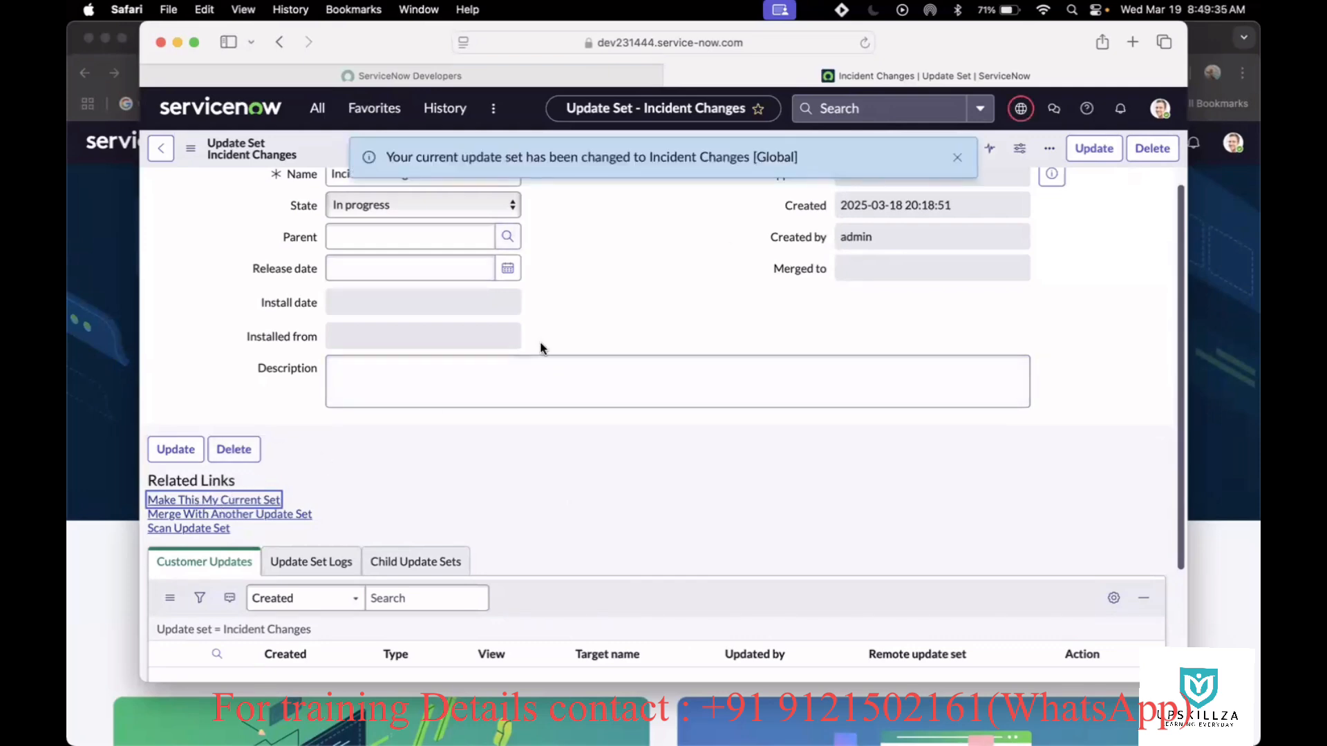
{"action": "left_click", "coordinate": [957, 158]}
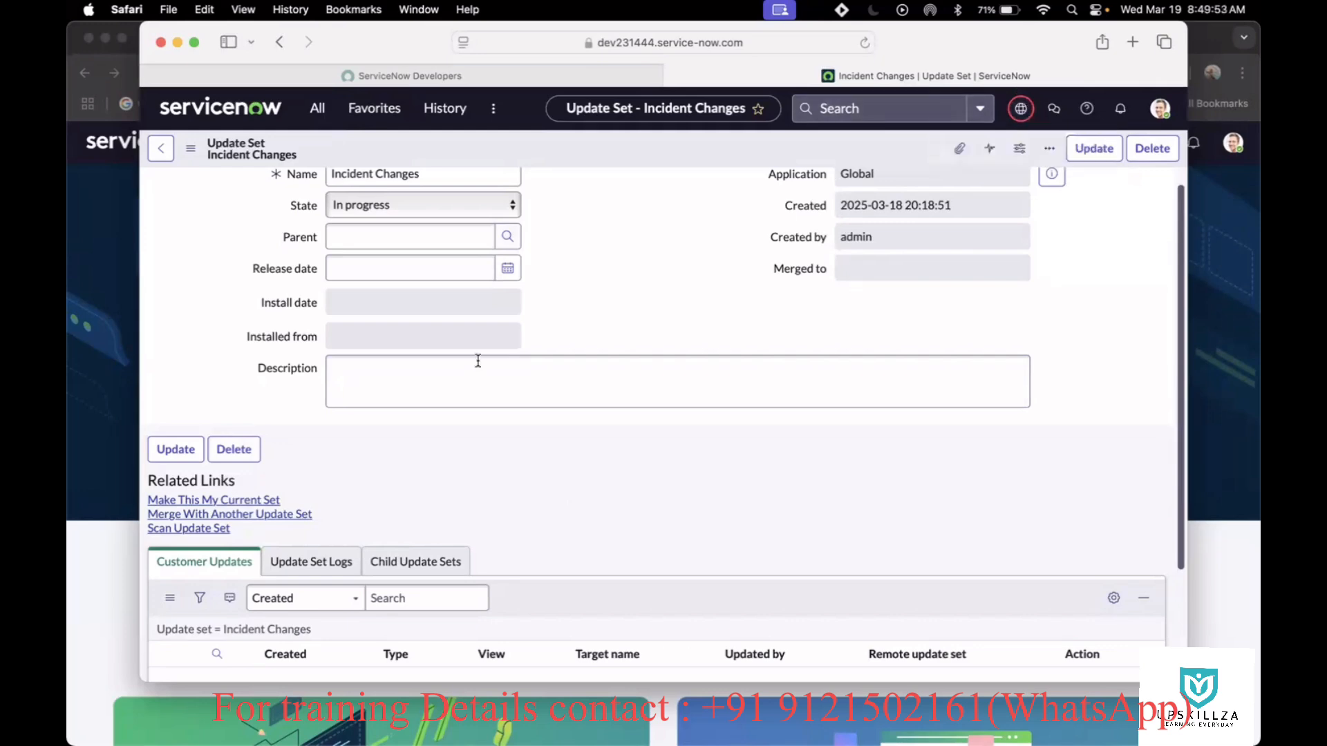
{"action": "left_click", "coordinate": [191, 150]}
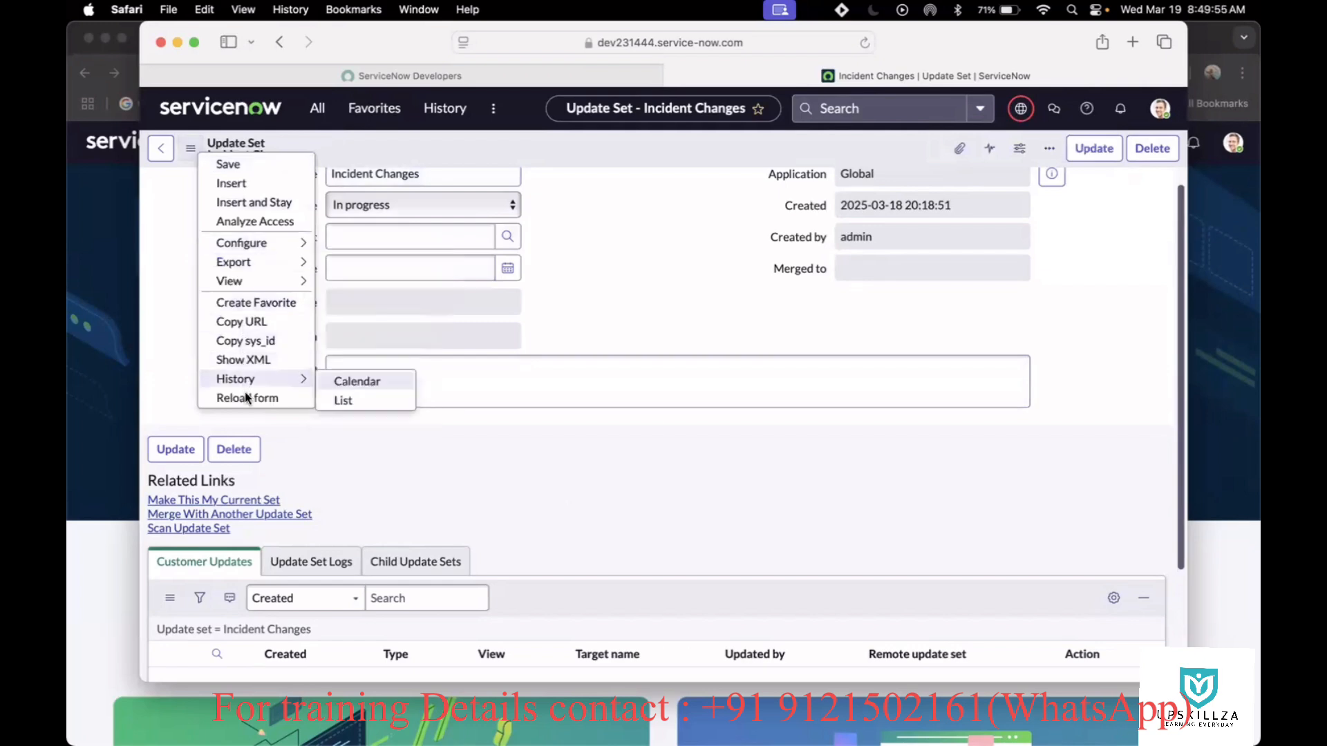
{"action": "key", "text": "Escape"}
{"action": "left_click", "coordinate": [155, 499]}
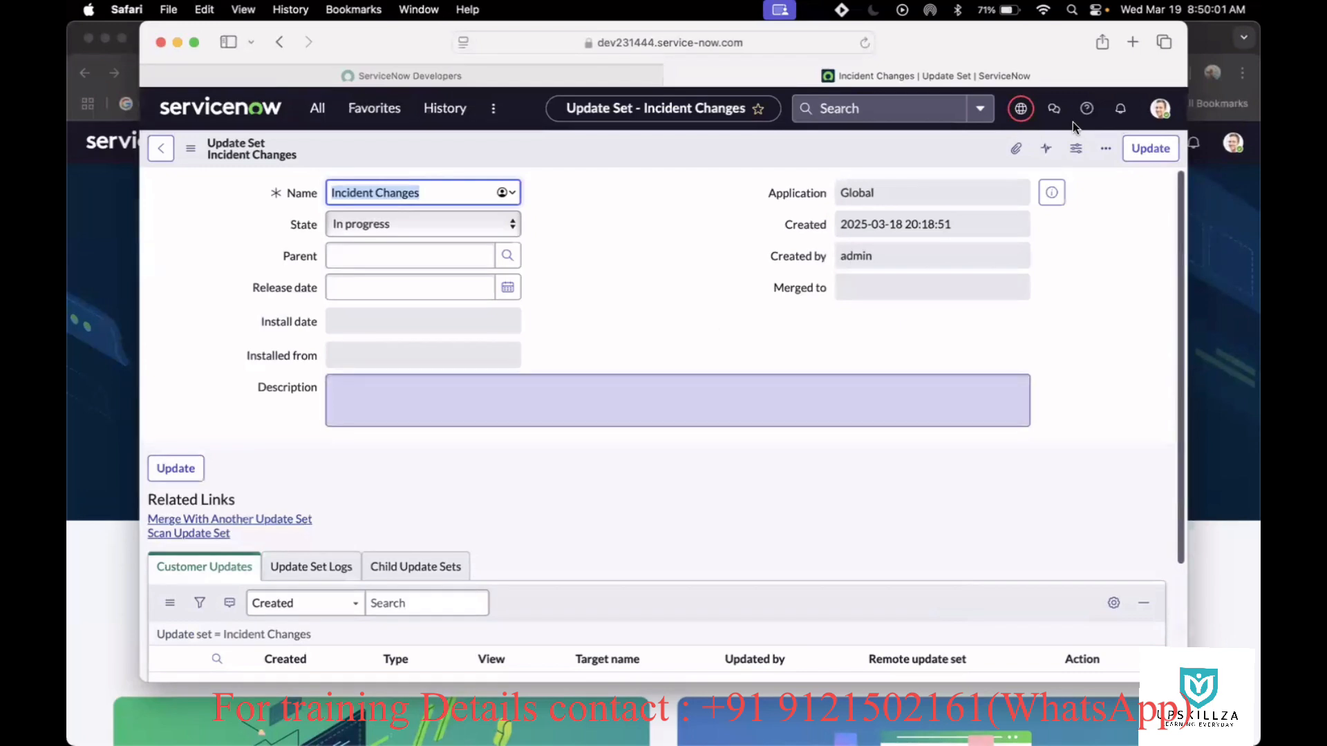
Verify in the update set picker which update set is current, and return to the record form
{"action": "left_click", "coordinate": [1020, 108]}
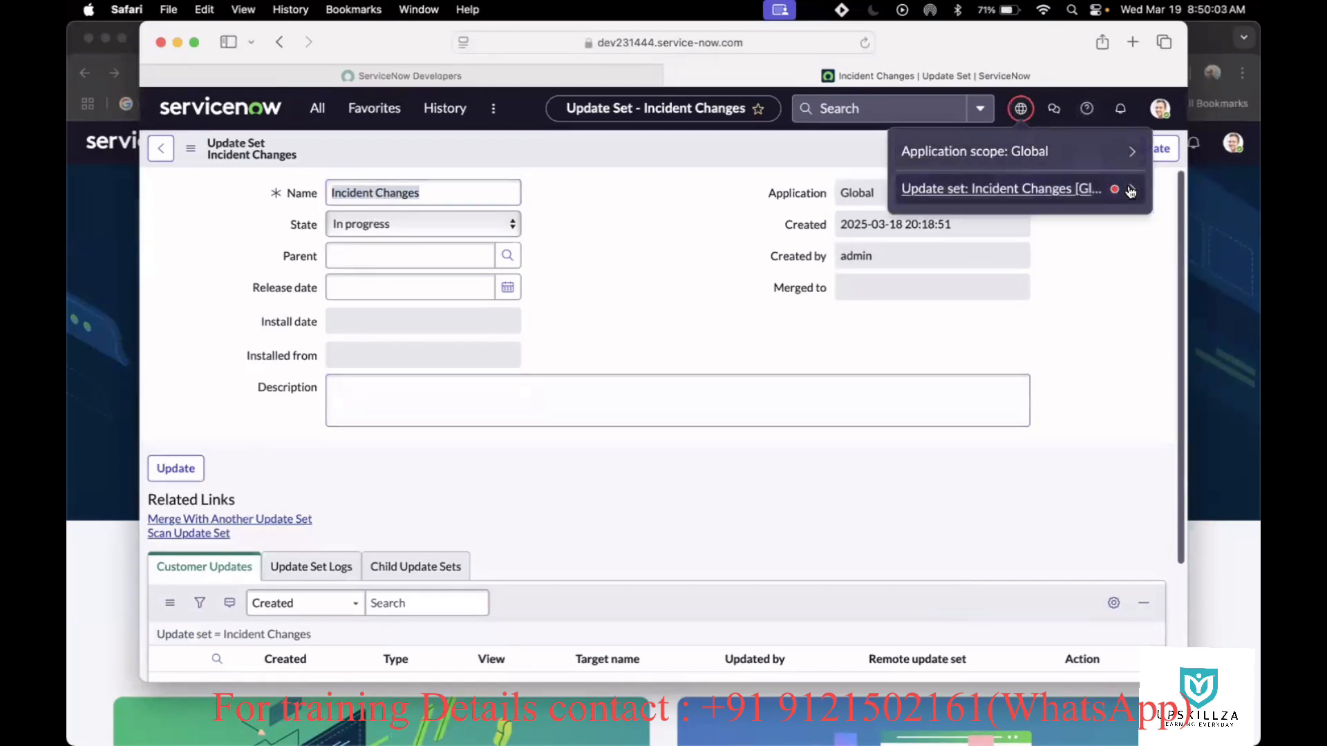
{"action": "left_click", "coordinate": [1098, 189]}
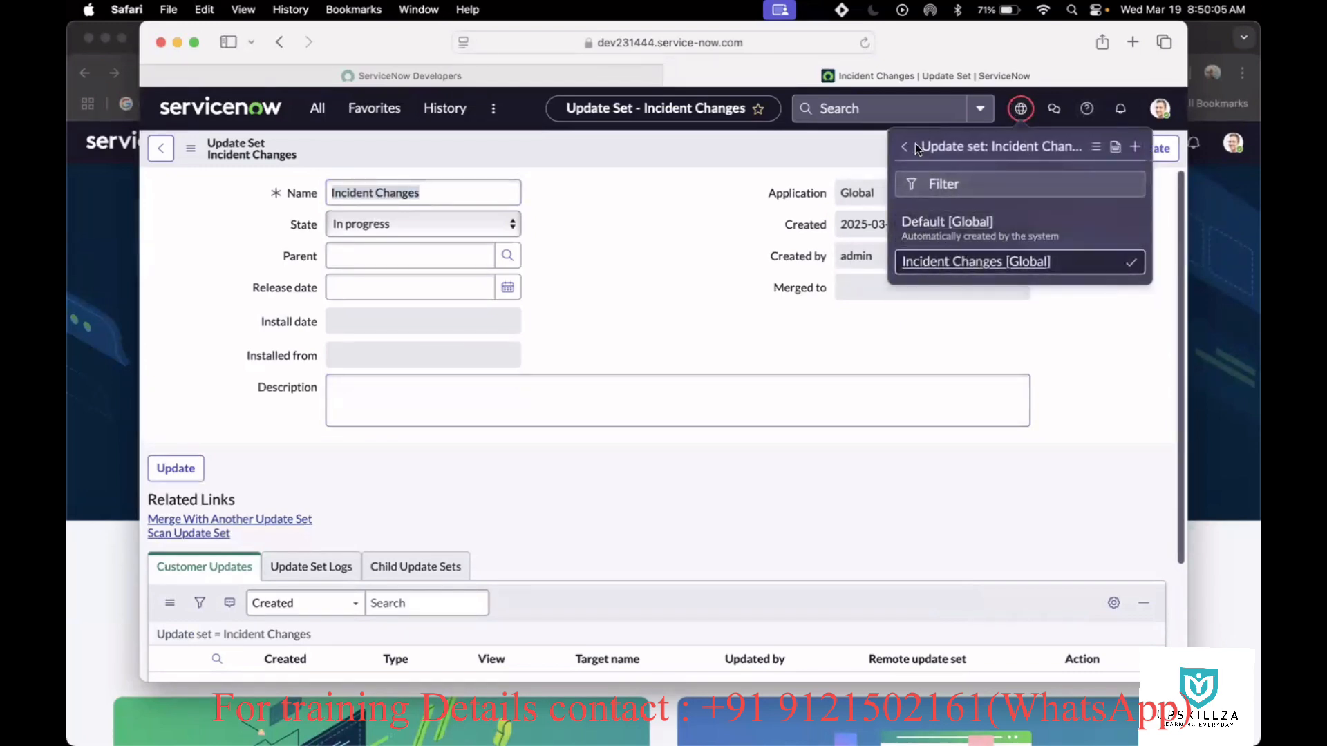
{"action": "left_click", "coordinate": [907, 148]}
{"action": "left_click", "coordinate": [1116, 184]}
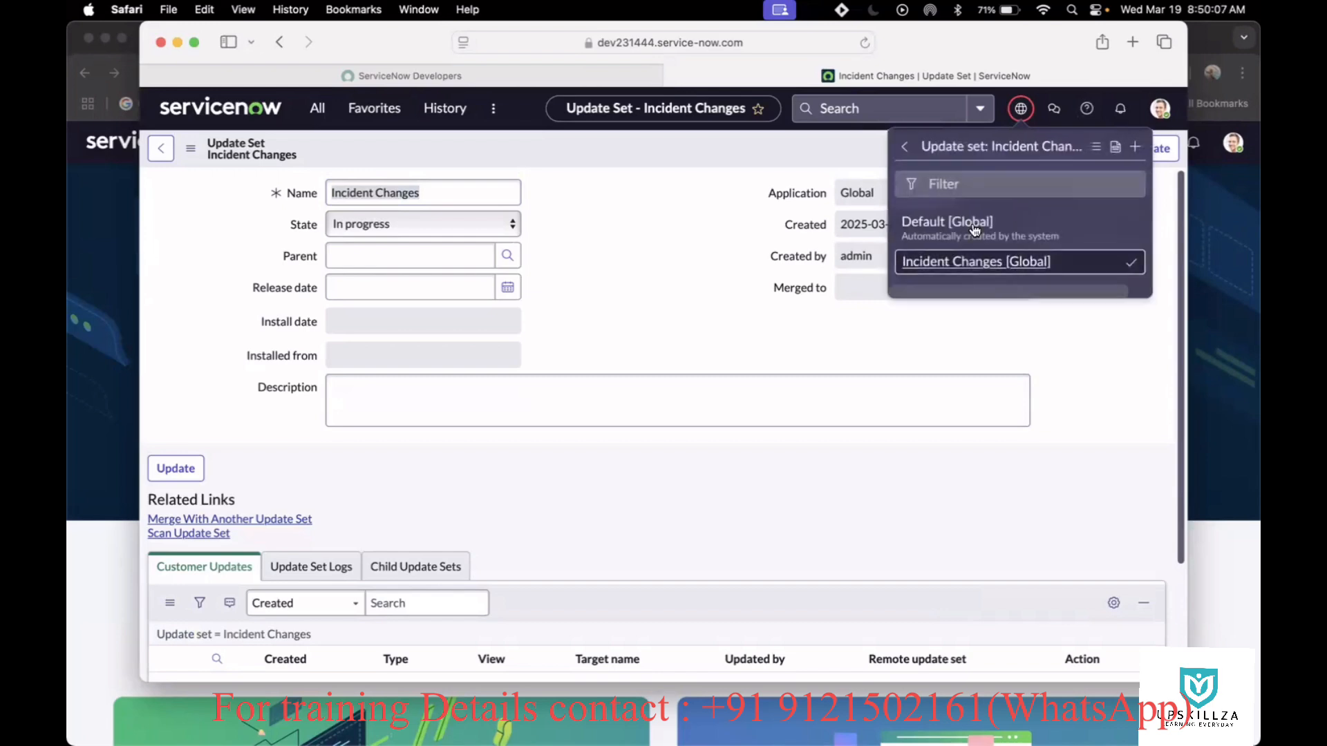
{"action": "left_click", "coordinate": [656, 251]}
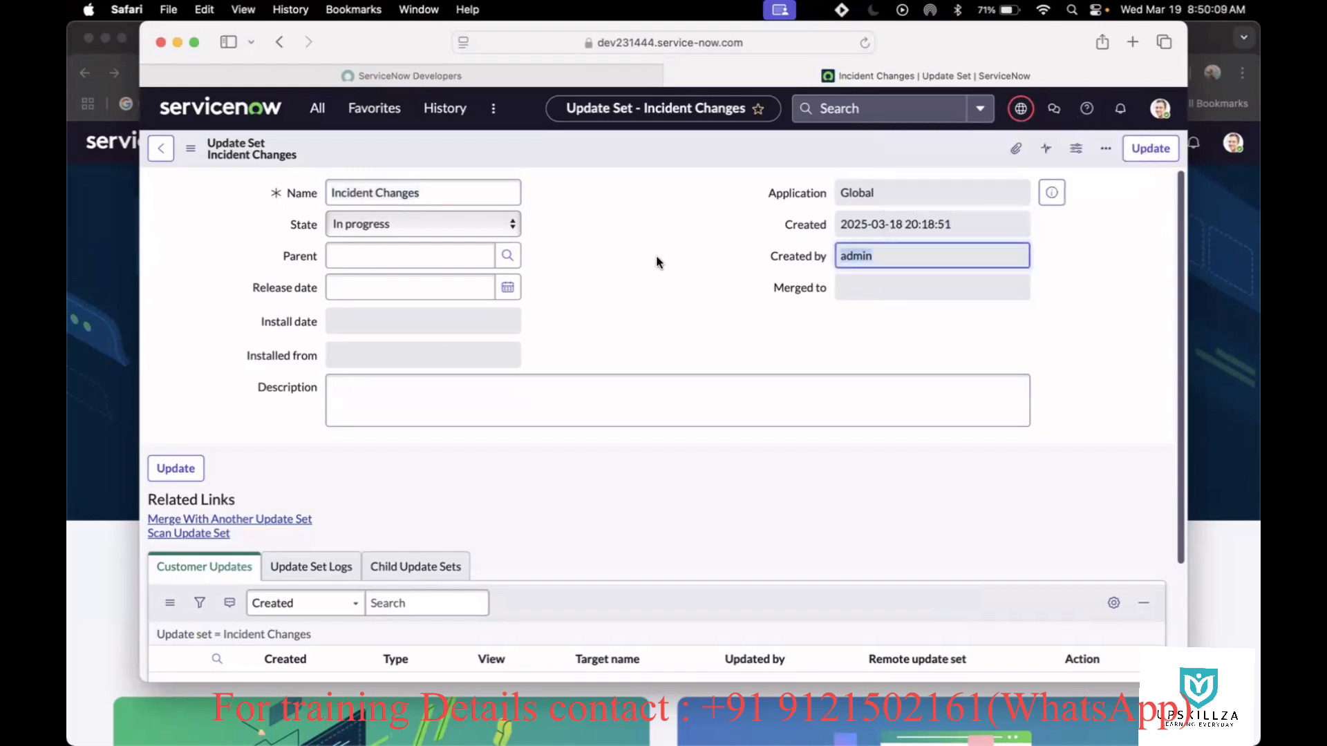
{"action": "left_click", "coordinate": [650, 284]}
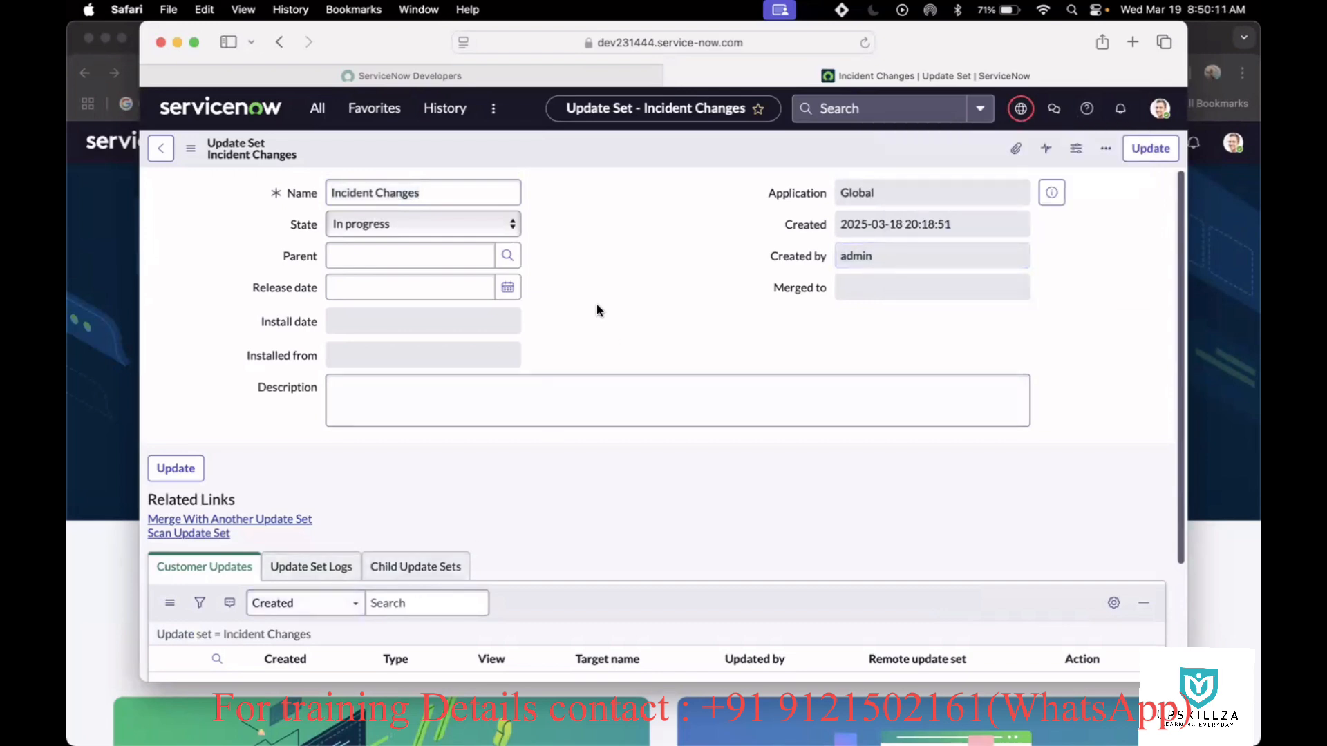
Find the Incident module in the navigator, list all incidents and open incident INC0010002
{"action": "left_click", "coordinate": [317, 108]}
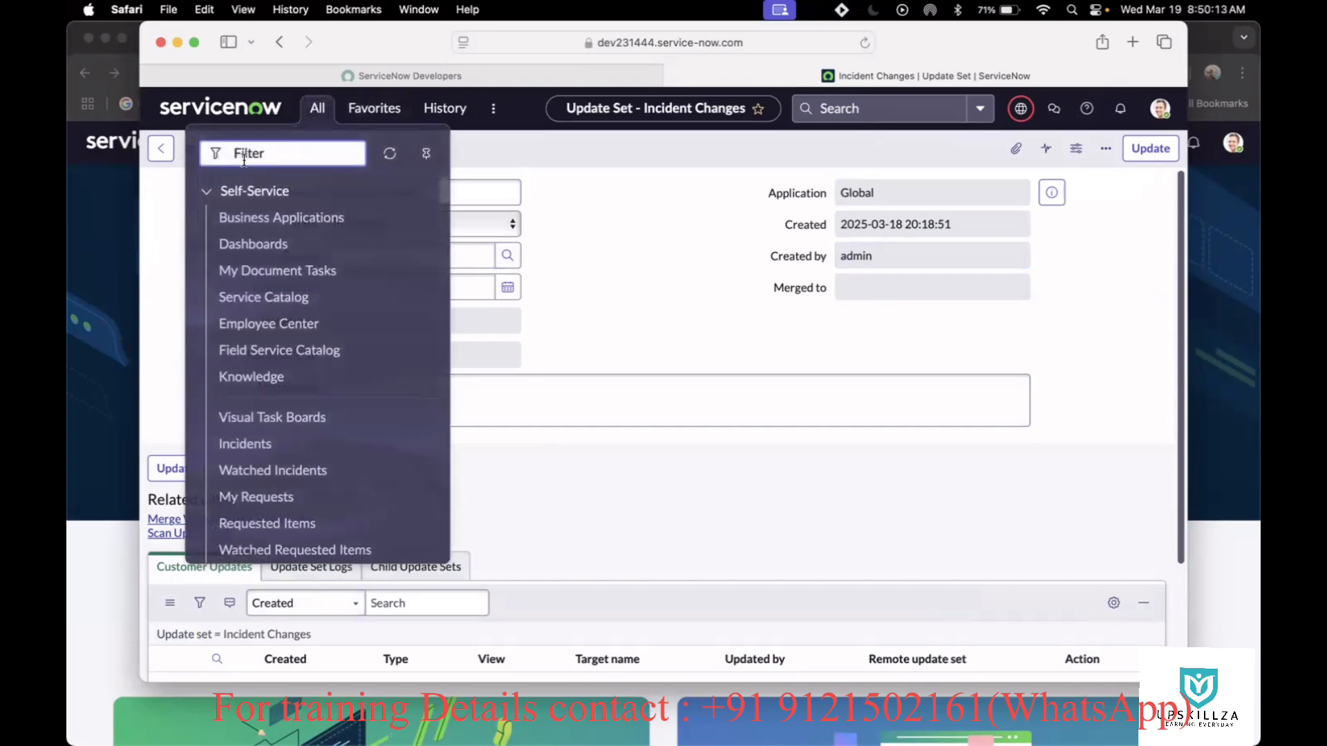
{"action": "type", "text": "incident"}
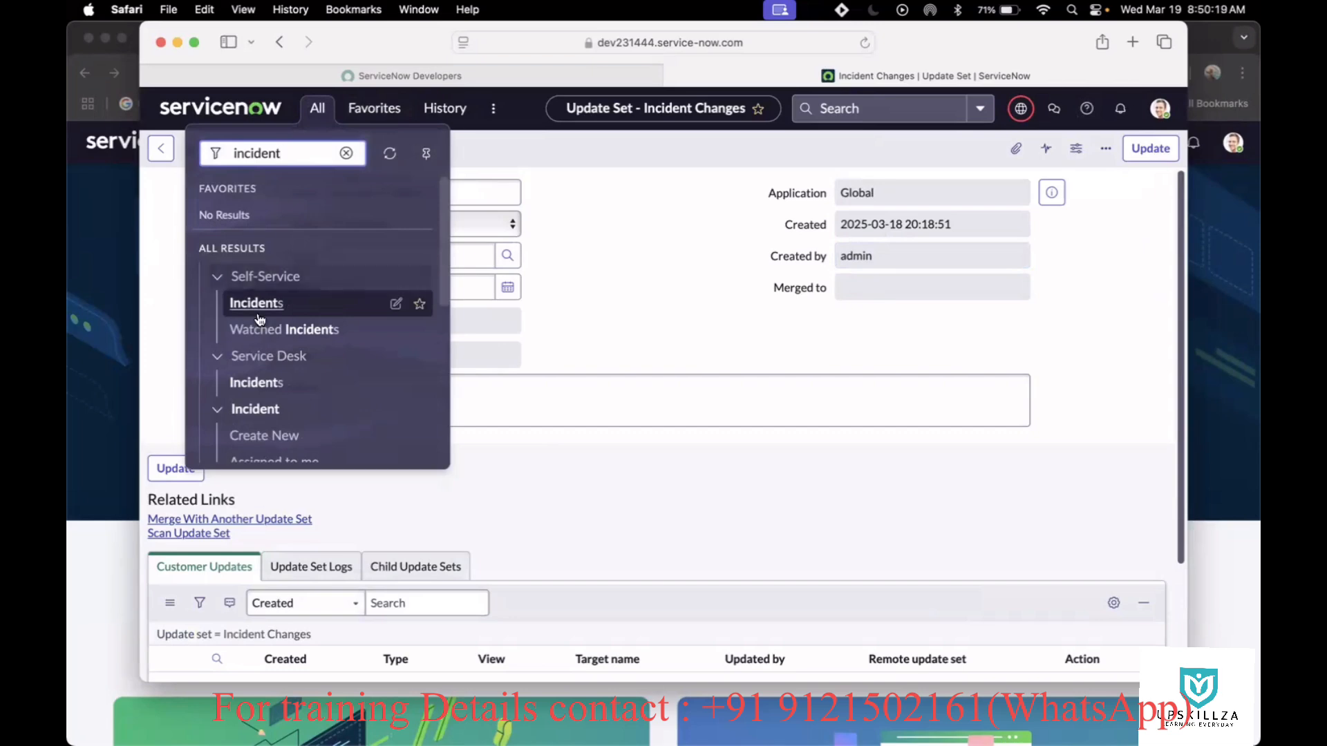
{"action": "scroll", "coordinate": [260, 320], "scroll_direction": "down", "scroll_amount": 3}
{"action": "scroll", "coordinate": [260, 319], "scroll_direction": "down", "scroll_amount": 2}
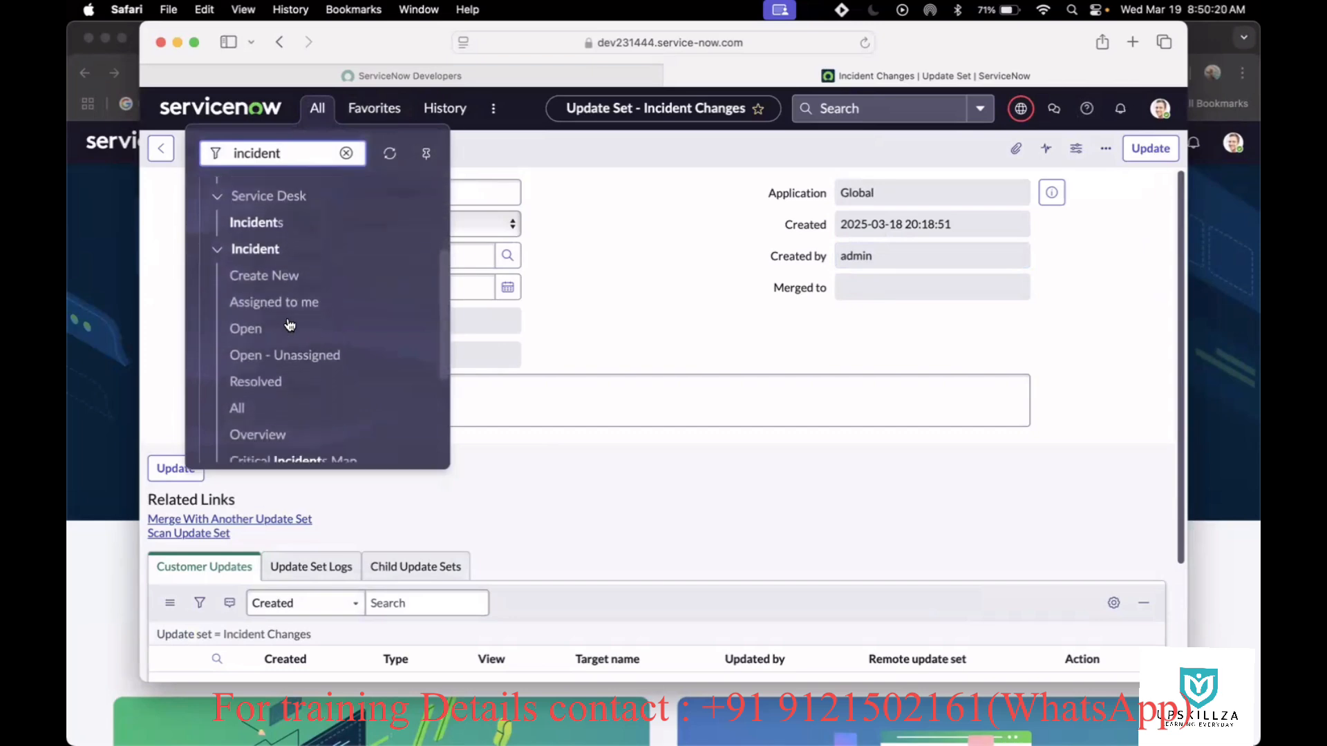
{"action": "left_click", "coordinate": [239, 406]}
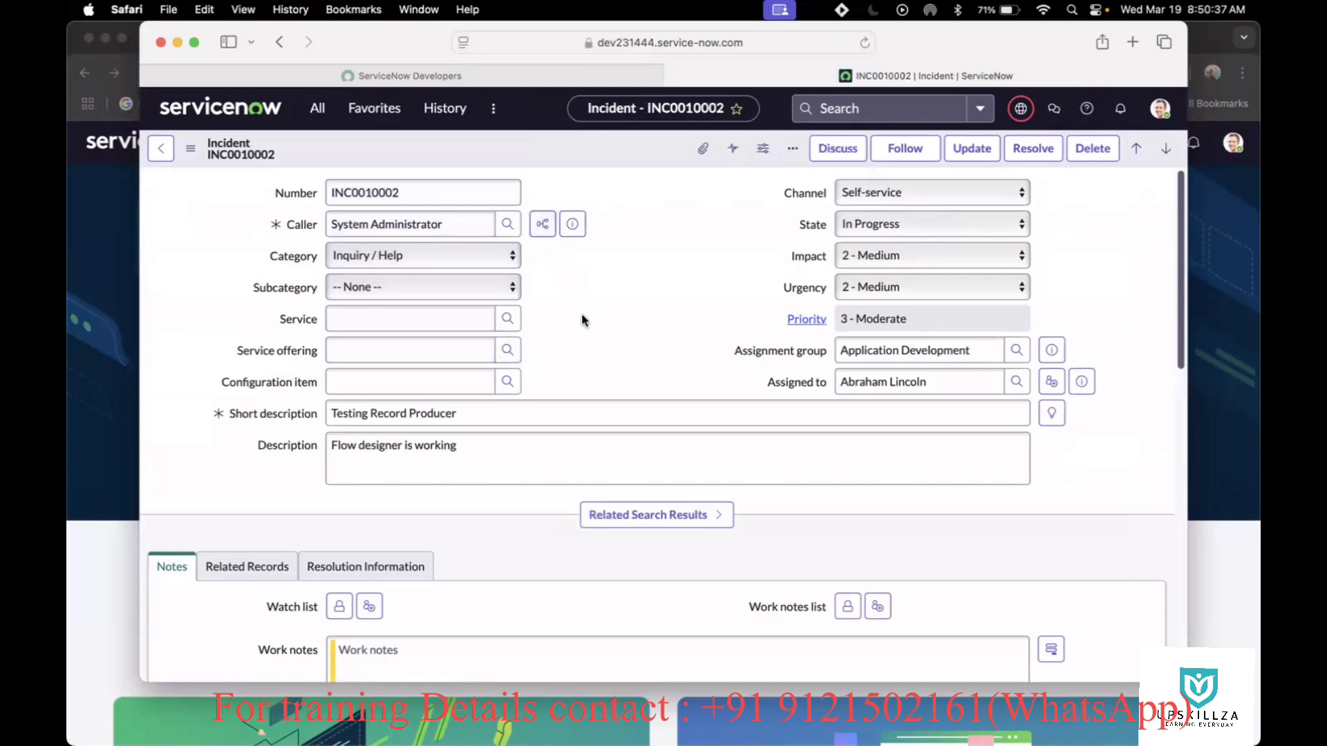
Open the Form Layout configuration for the Incident form and dismiss the Form Builder suggestion
{"action": "right_click", "coordinate": [551, 147]}
{"action": "mouse_move", "coordinate": [691, 470]}
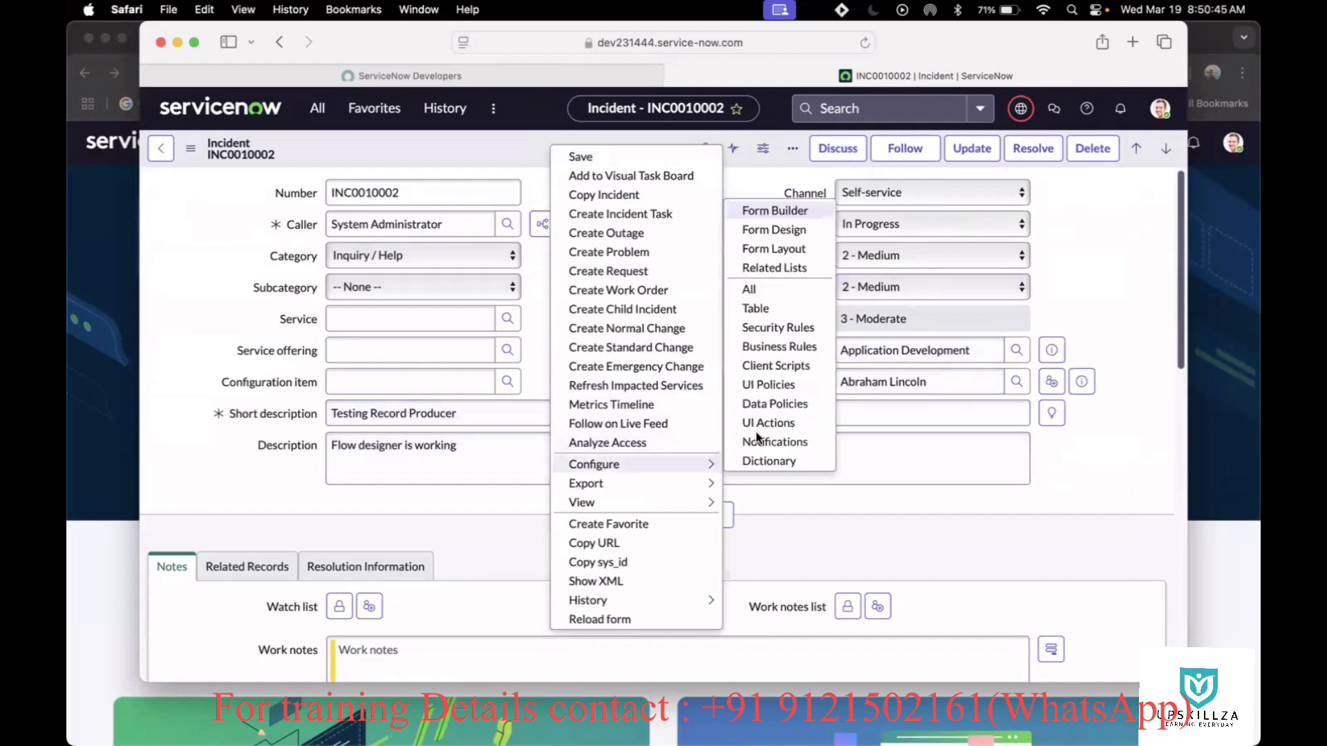
{"action": "left_click", "coordinate": [776, 251]}
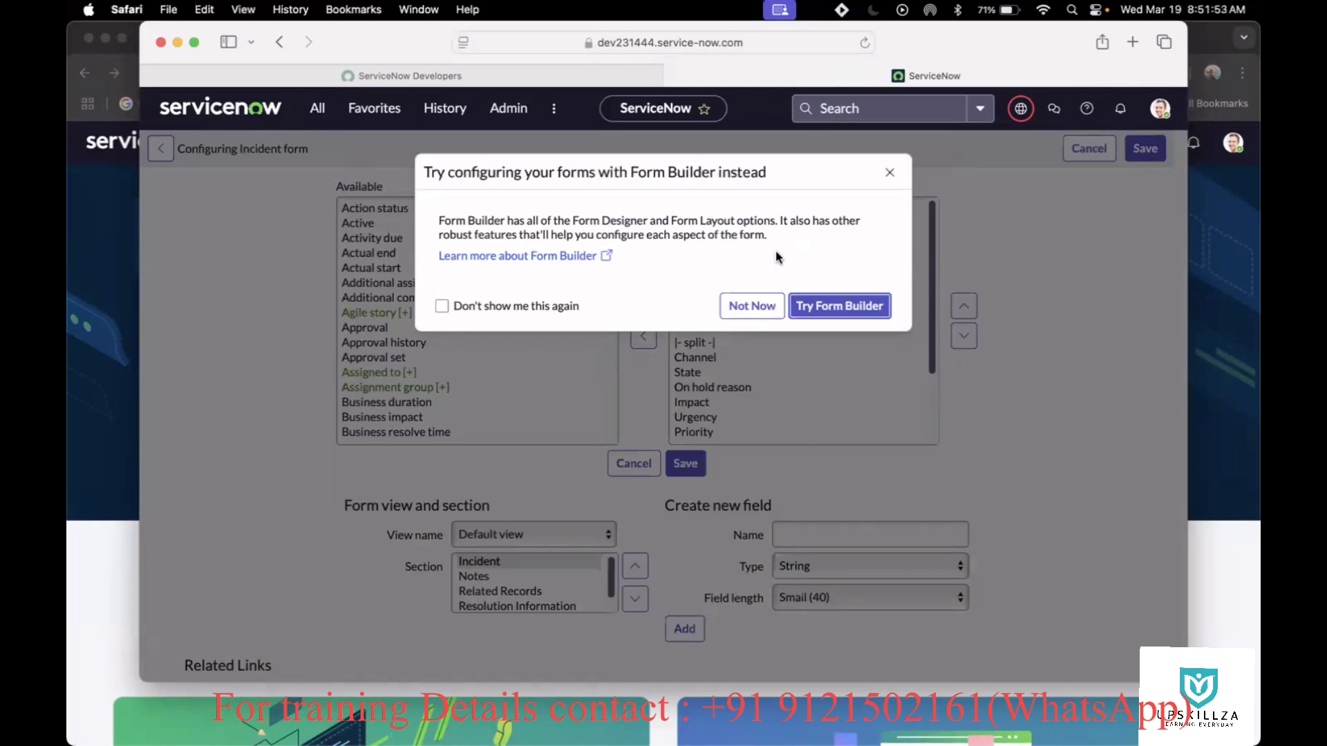
{"action": "left_click", "coordinate": [888, 173]}
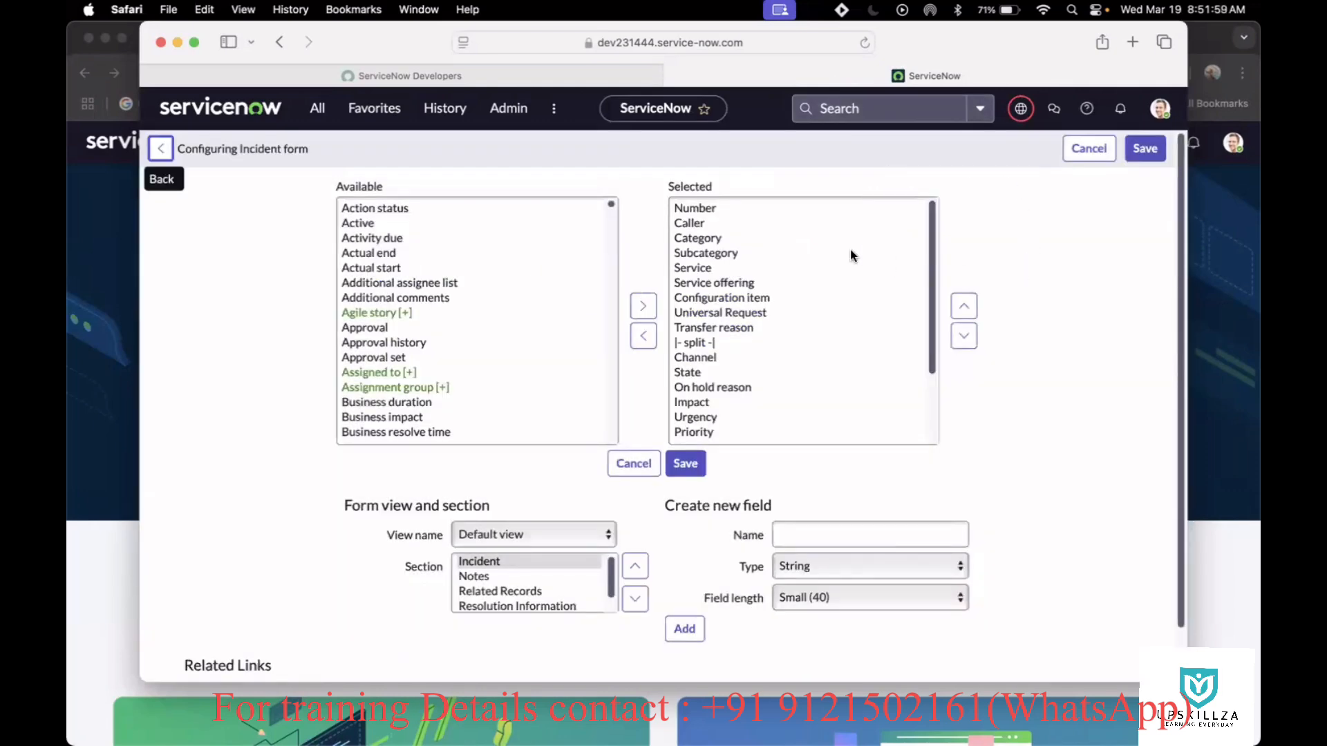
Remove the Service and Service offering fields from the selected fields of the Incident form
{"action": "double_click", "coordinate": [699, 270]}
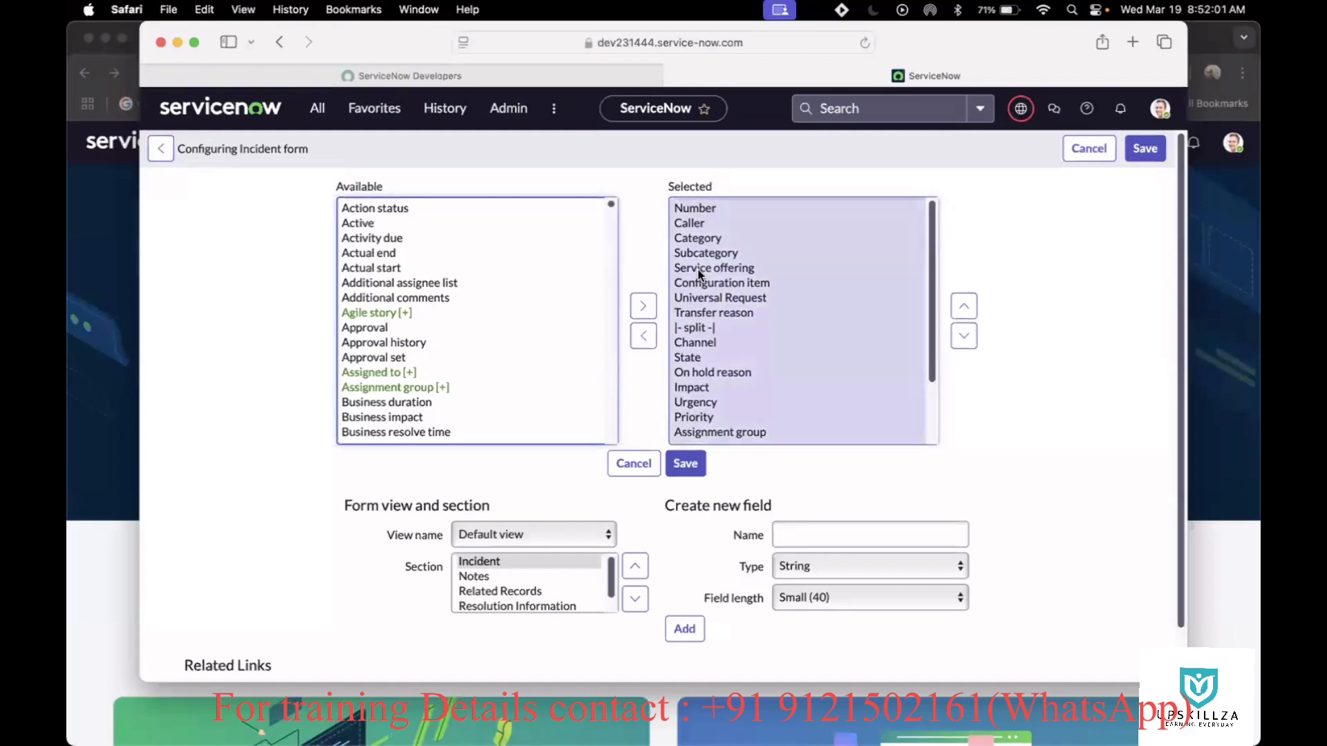
{"action": "double_click", "coordinate": [706, 269]}
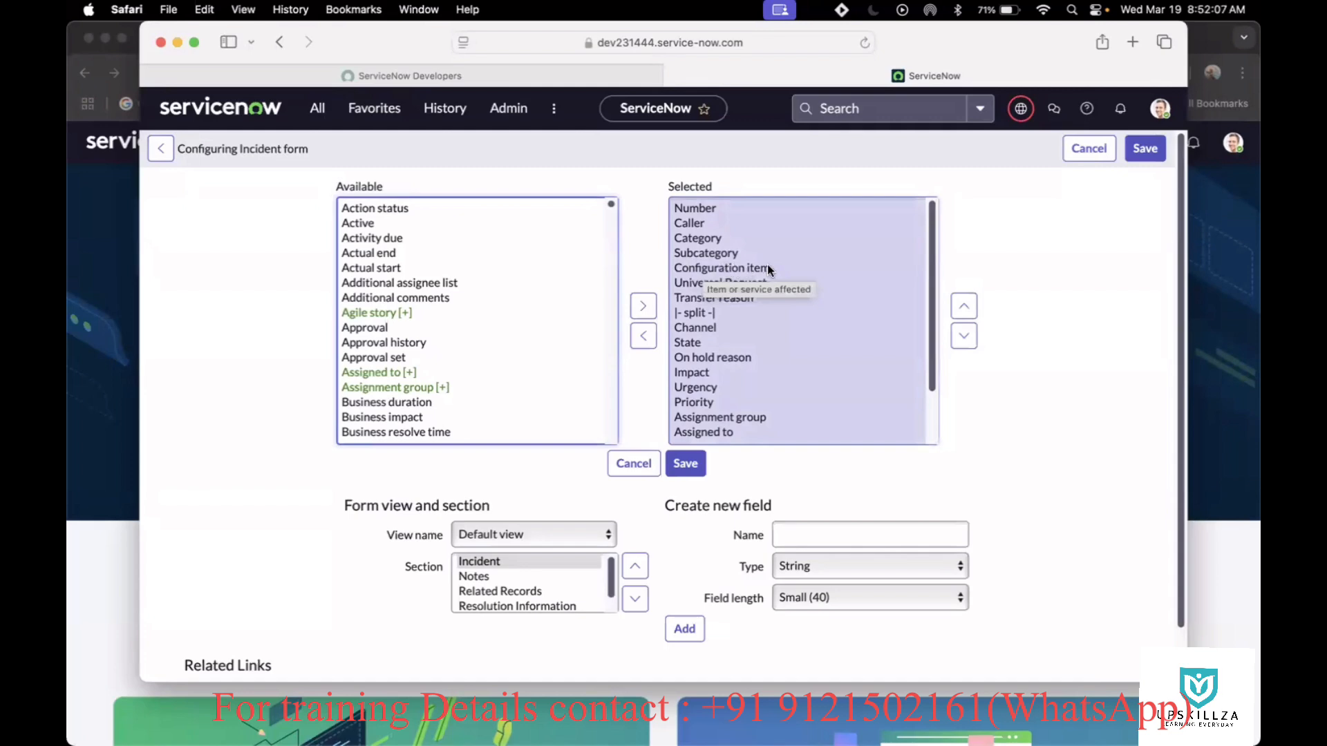
{"action": "left_click", "coordinate": [740, 266]}
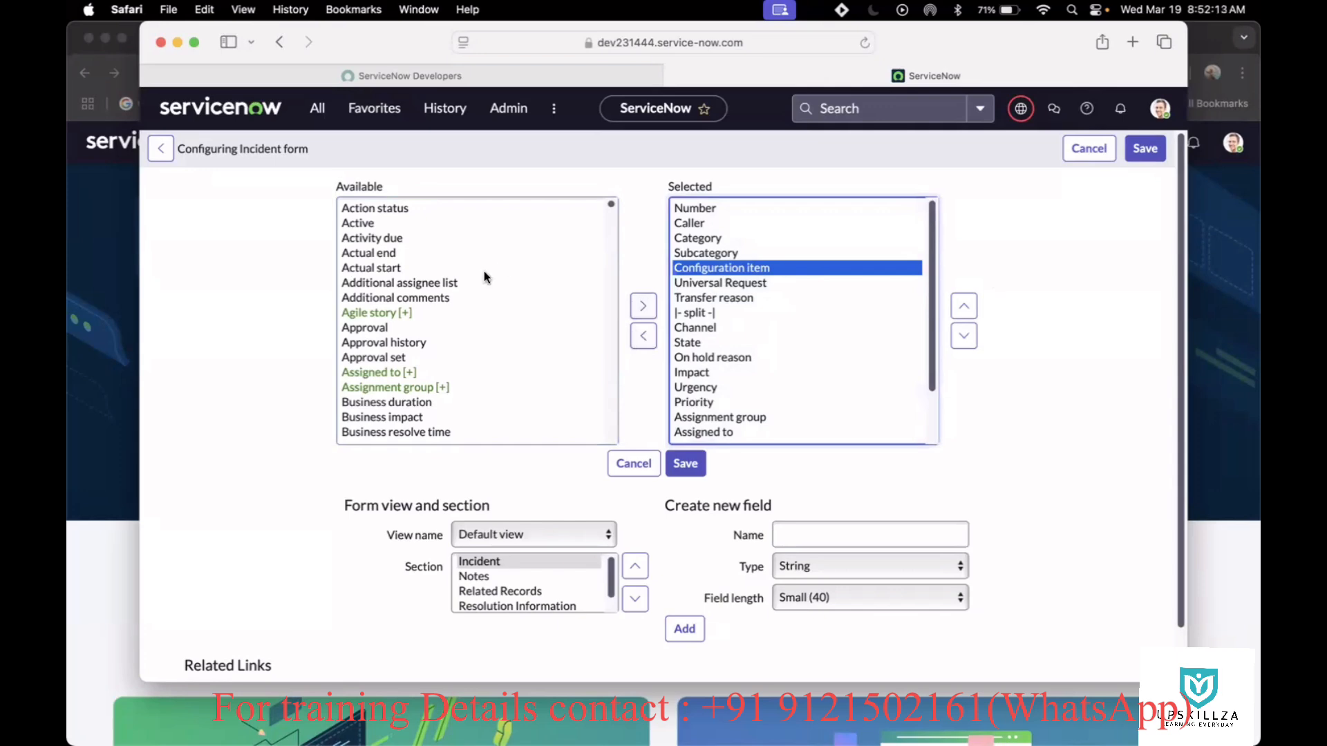
Add the Action status, Active and Activity due fields to the selected fields of the Incident form
{"action": "left_click", "coordinate": [386, 240]}
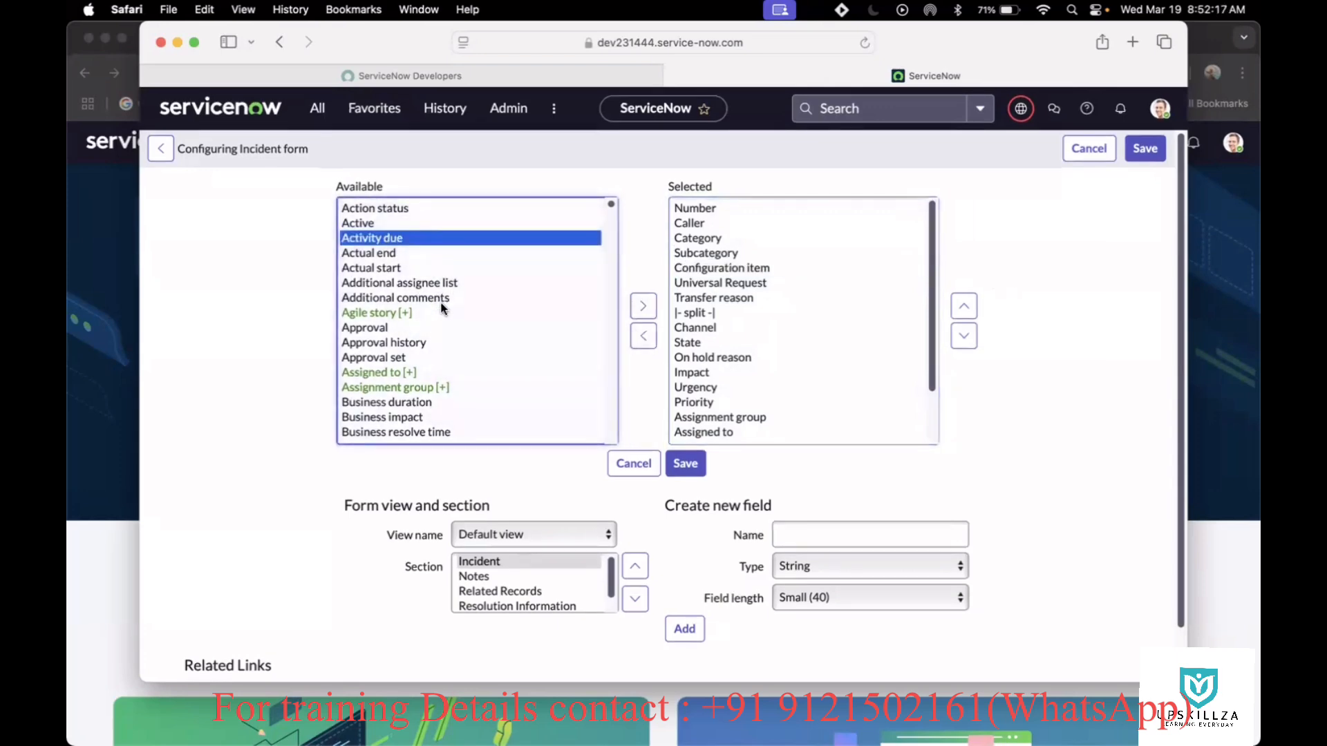
{"action": "scroll", "coordinate": [769, 347], "scroll_direction": "down", "scroll_amount": 3}
{"action": "scroll", "coordinate": [760, 345], "scroll_direction": "up", "scroll_amount": 2}
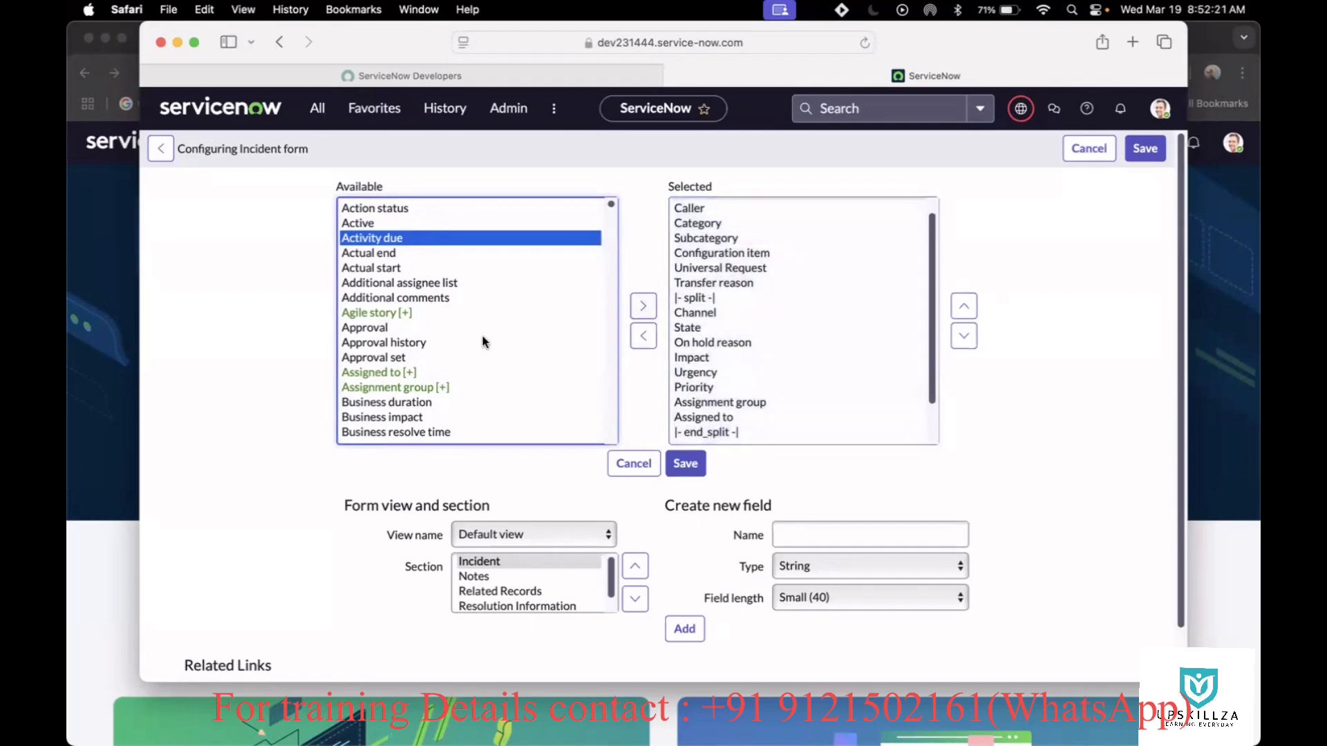
{"action": "scroll", "coordinate": [484, 341], "scroll_direction": "down", "scroll_amount": 5}
{"action": "scroll", "coordinate": [483, 341], "scroll_direction": "down", "scroll_amount": 1}
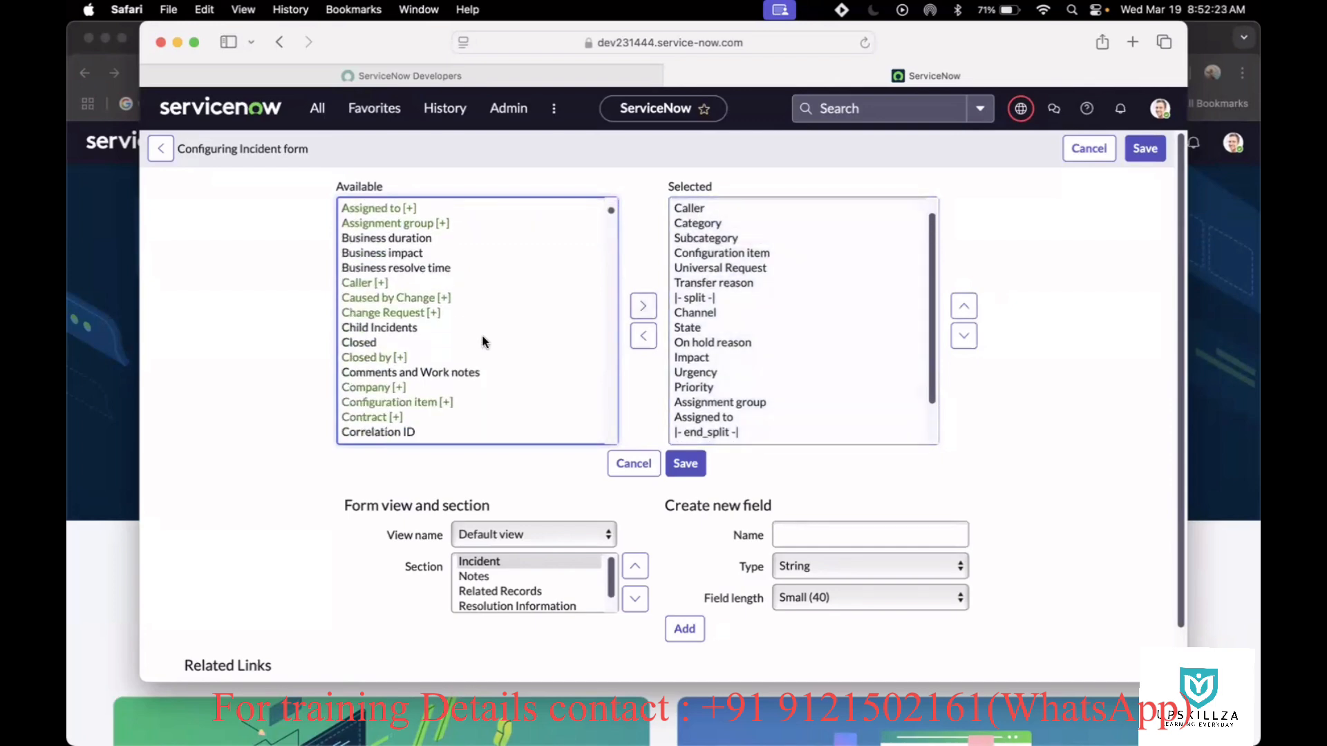
{"action": "scroll", "coordinate": [482, 342], "scroll_direction": "up", "scroll_amount": 6}
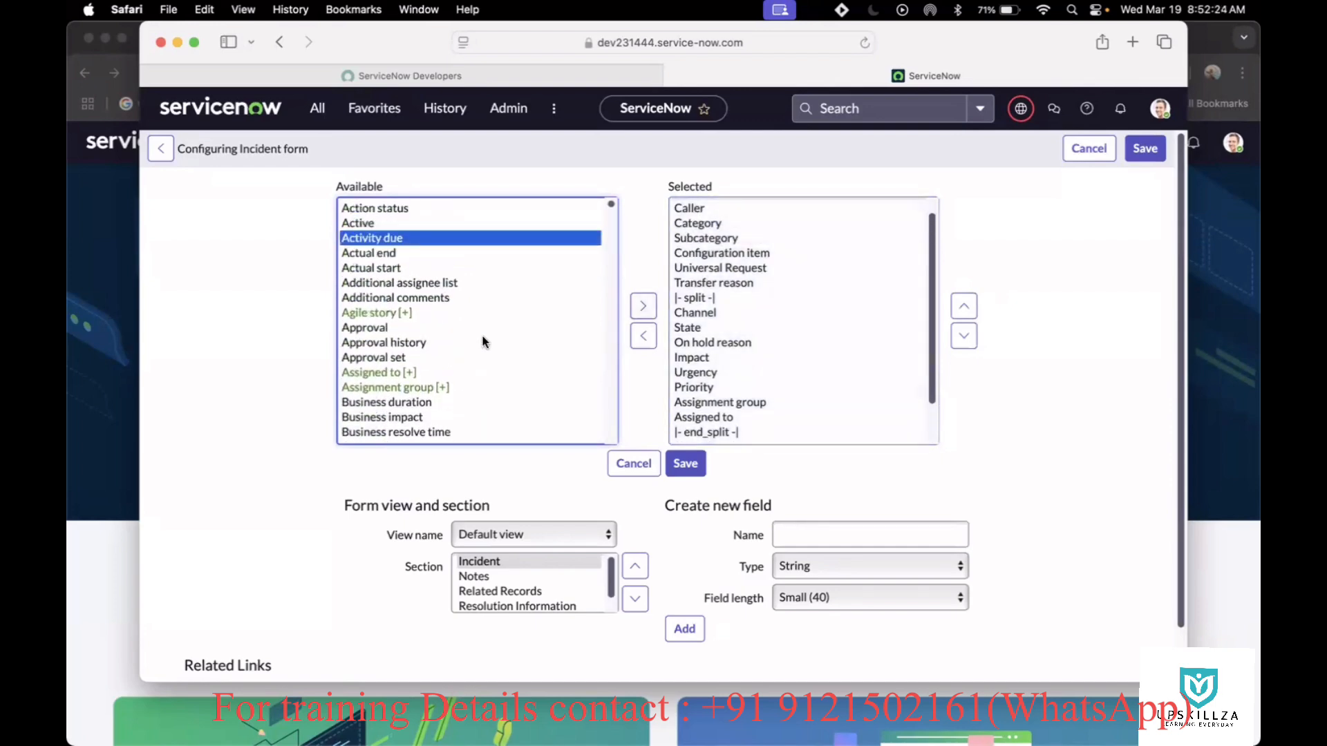
{"action": "double_click", "coordinate": [378, 208]}
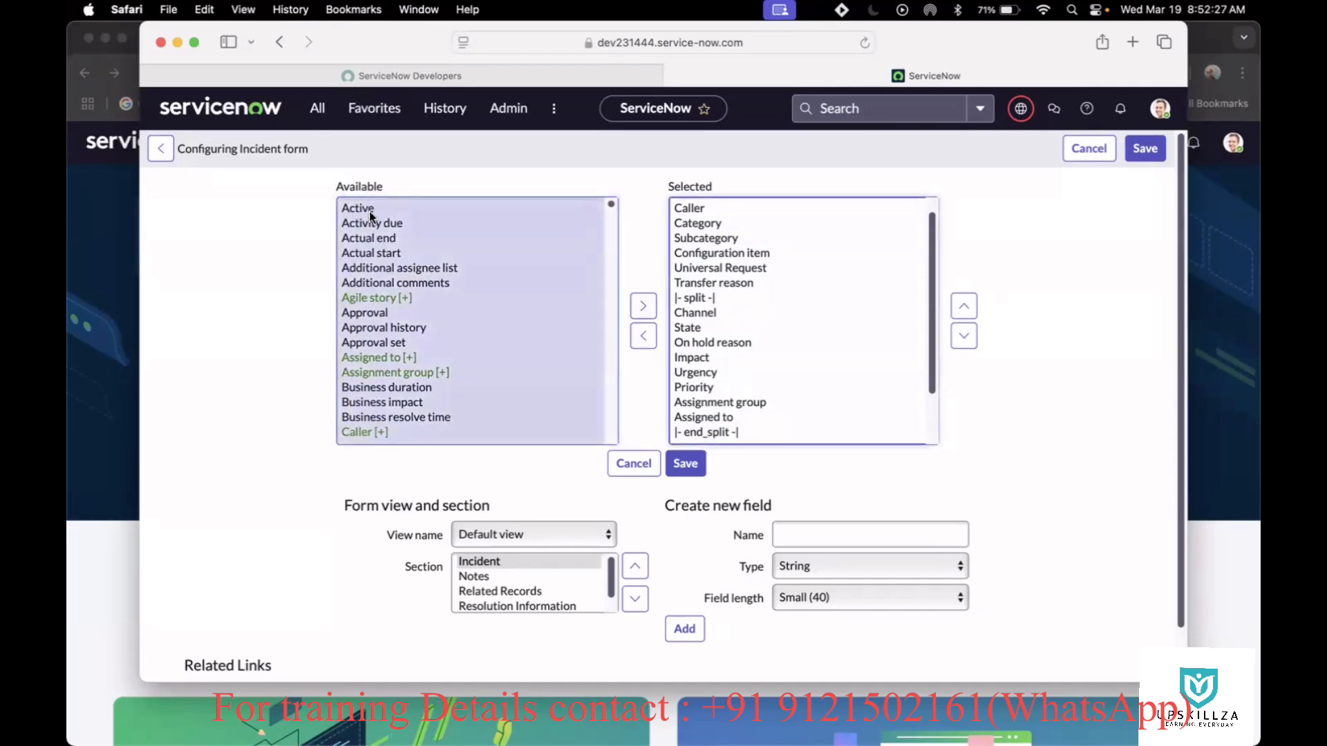
{"action": "double_click", "coordinate": [366, 210]}
{"action": "scroll", "coordinate": [782, 405], "scroll_direction": "down", "scroll_amount": 3}
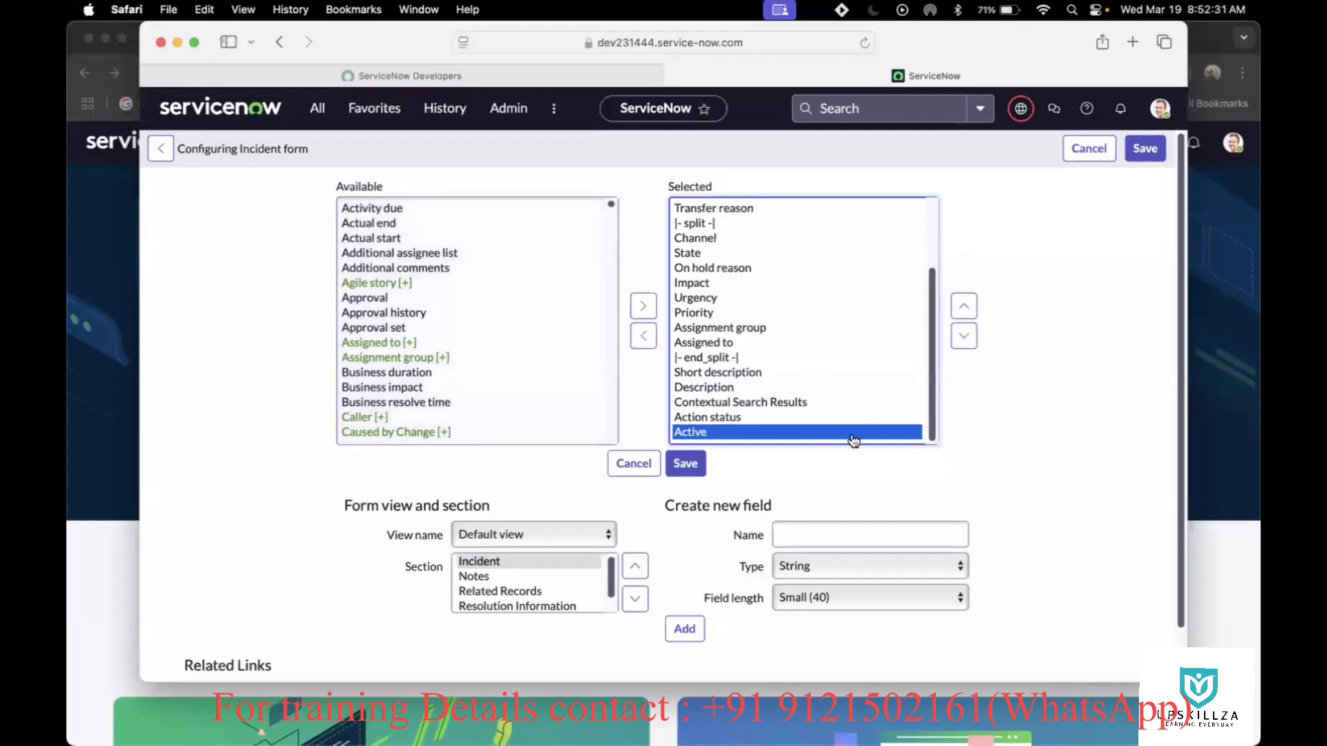
{"action": "scroll", "coordinate": [757, 403], "scroll_direction": "down", "scroll_amount": 2}
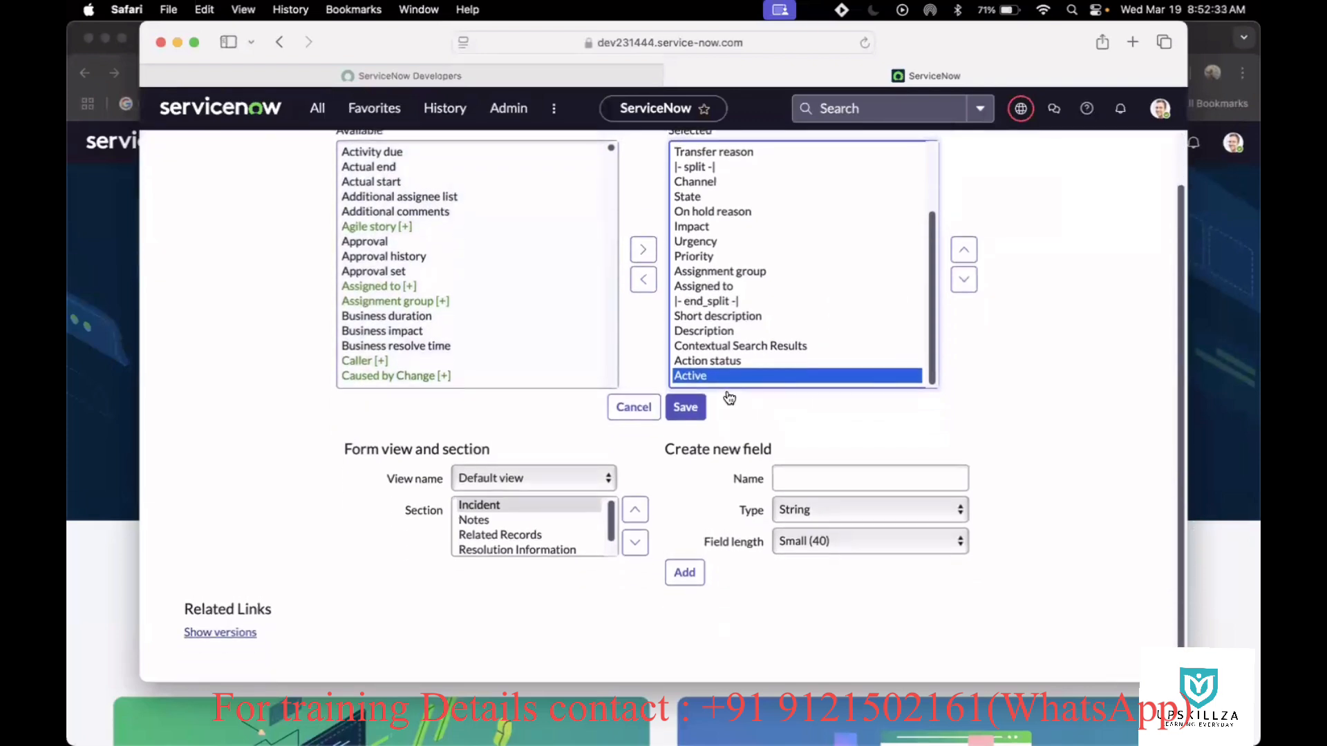
{"action": "scroll", "coordinate": [450, 274], "scroll_direction": "up", "scroll_amount": 2}
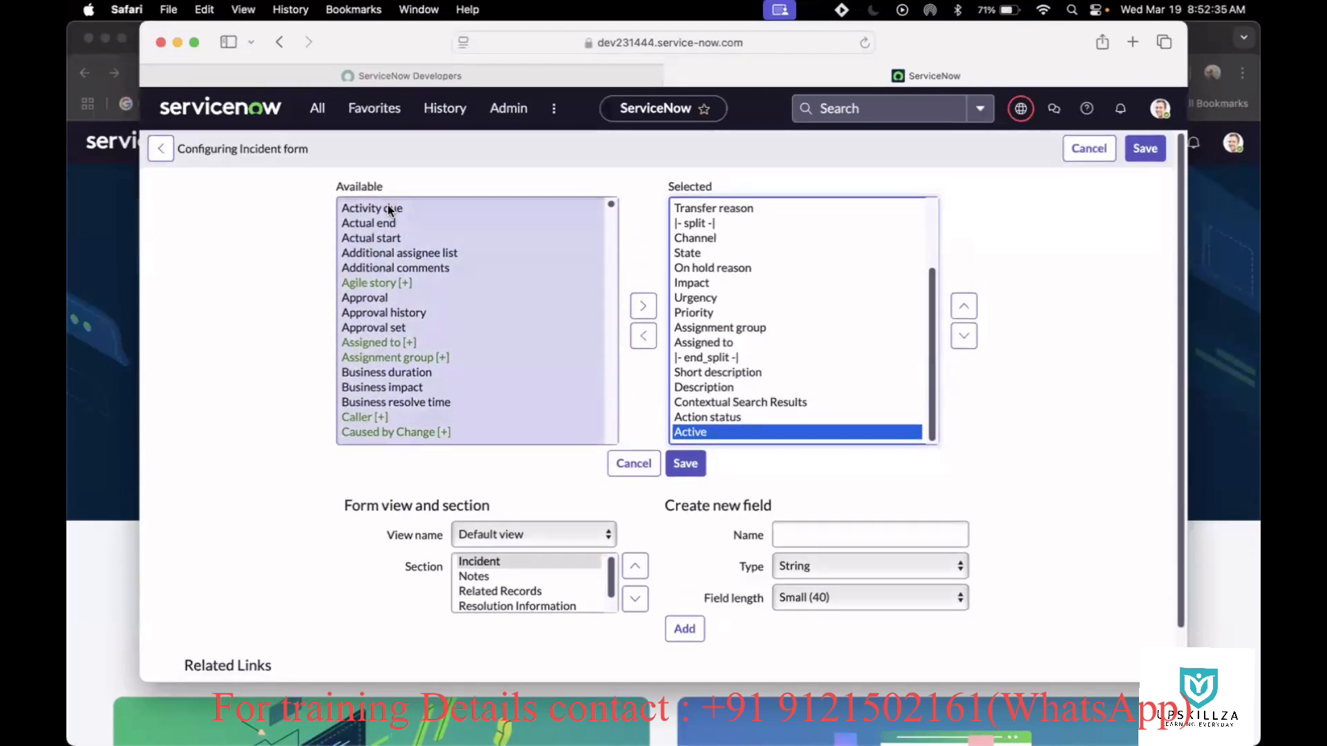
{"action": "left_click", "coordinate": [385, 208]}
{"action": "left_click", "coordinate": [644, 306]}
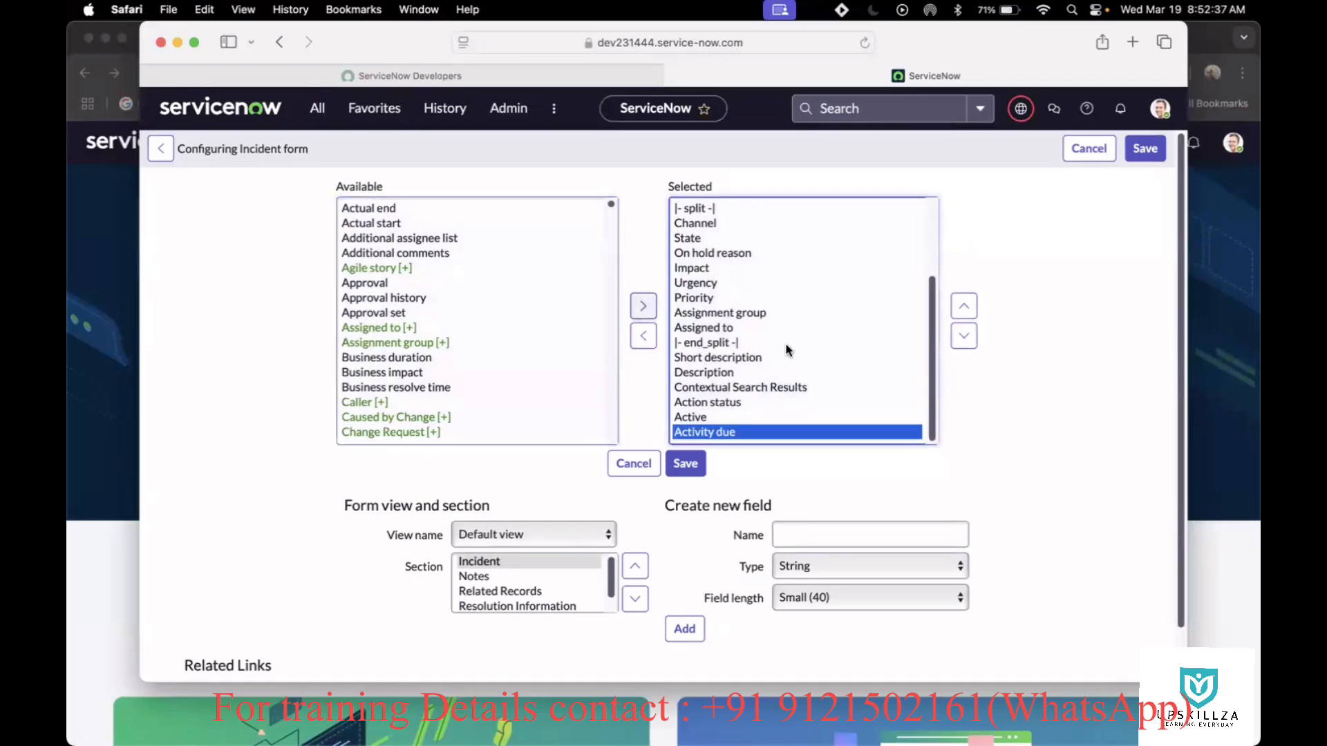
Move Action status, Active and Activity due together up the selected fields, placing them between Universal Request and Transfer reason
{"action": "scroll", "coordinate": [702, 352], "scroll_direction": "down", "scroll_amount": 2}
{"action": "left_click", "coordinate": [703, 348]}
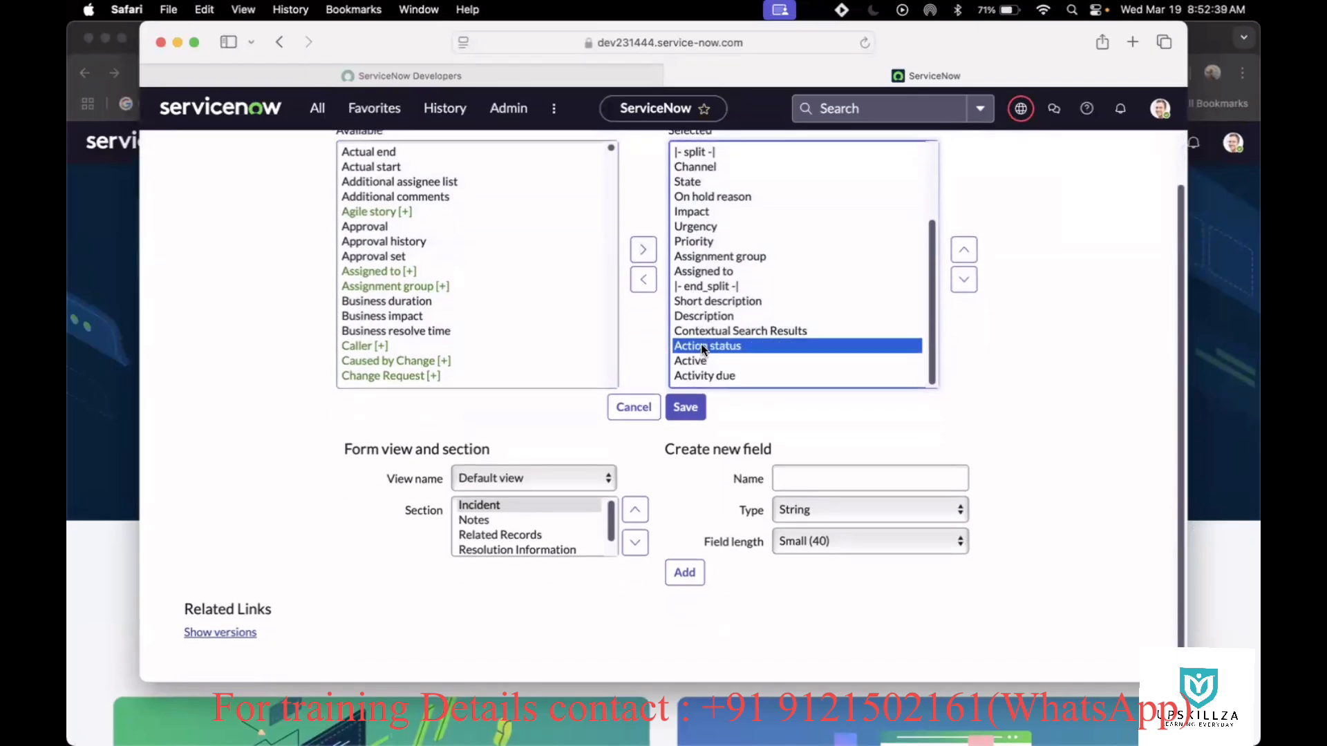
{"action": "left_click", "coordinate": [700, 361], "text": "shift"}
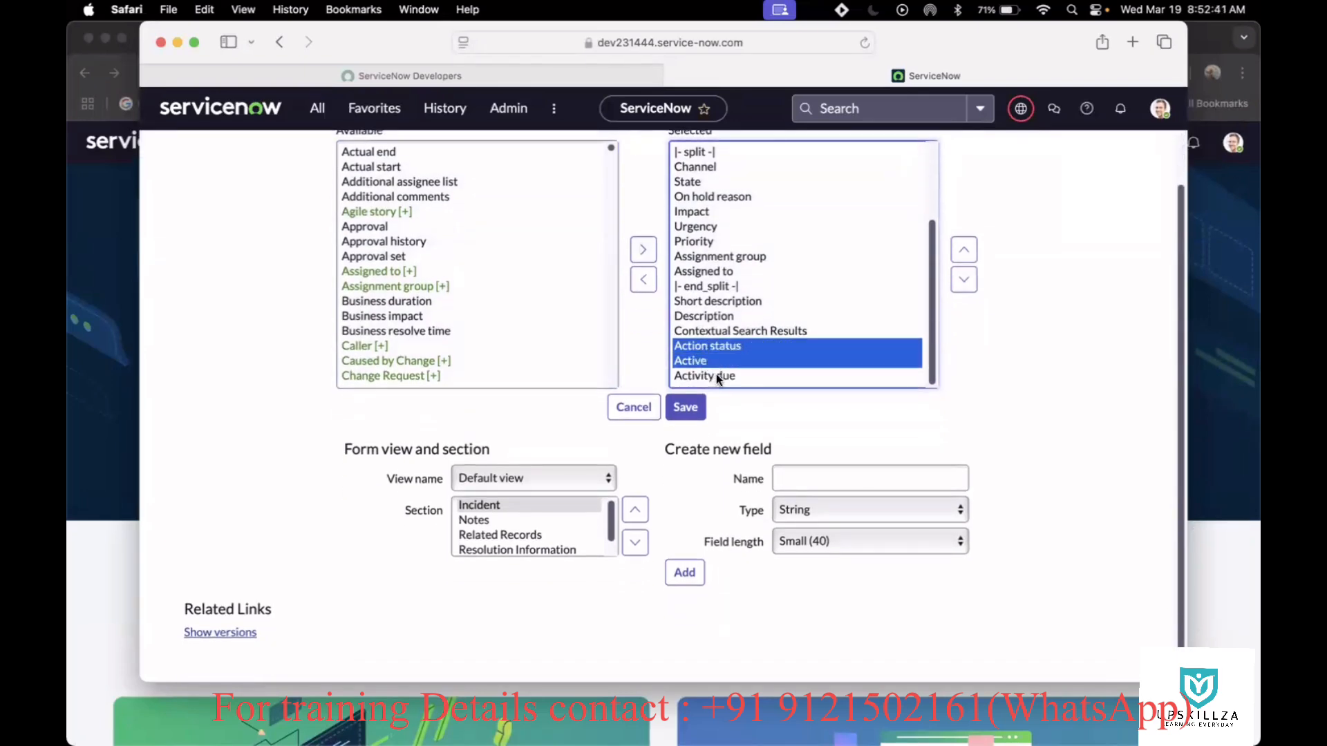
{"action": "left_click", "coordinate": [716, 374], "text": "shift"}
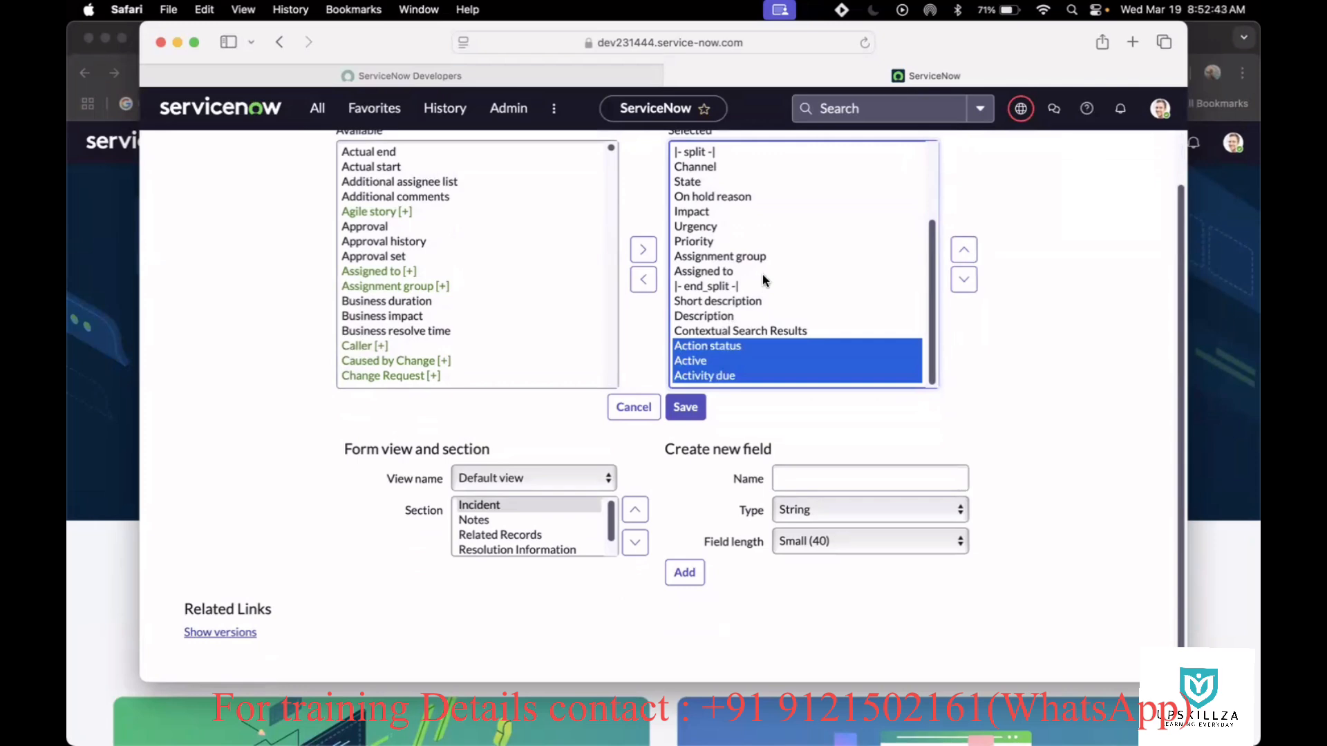
{"action": "left_click", "coordinate": [963, 249]}
{"action": "left_click", "coordinate": [964, 277]}
{"action": "left_click", "coordinate": [961, 250]}
{"action": "left_click", "coordinate": [960, 250]}
{"action": "double_click", "coordinate": [960, 250]}
{"action": "left_click", "coordinate": [960, 250]}
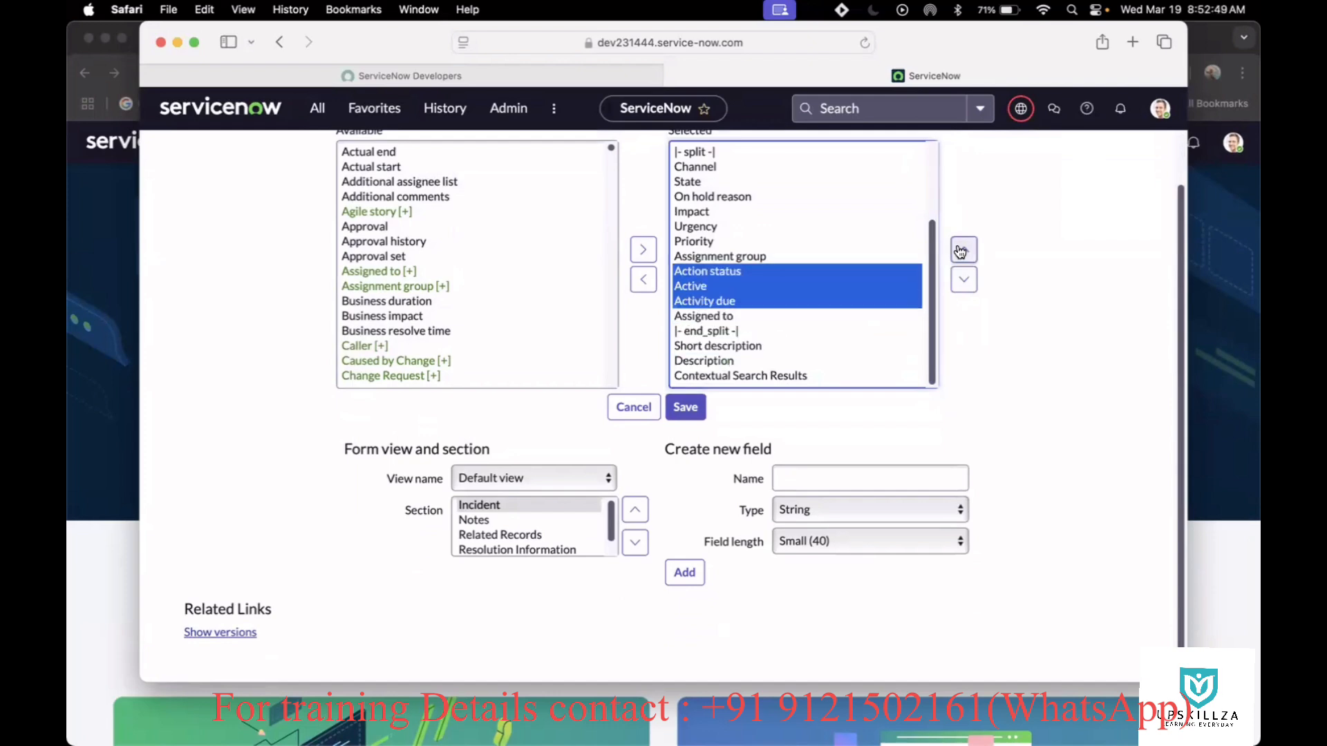
{"action": "double_click", "coordinate": [960, 250]}
{"action": "double_click", "coordinate": [960, 250]}
{"action": "left_click", "coordinate": [961, 250]}
{"action": "left_click", "coordinate": [960, 251]}
{"action": "double_click", "coordinate": [960, 250]}
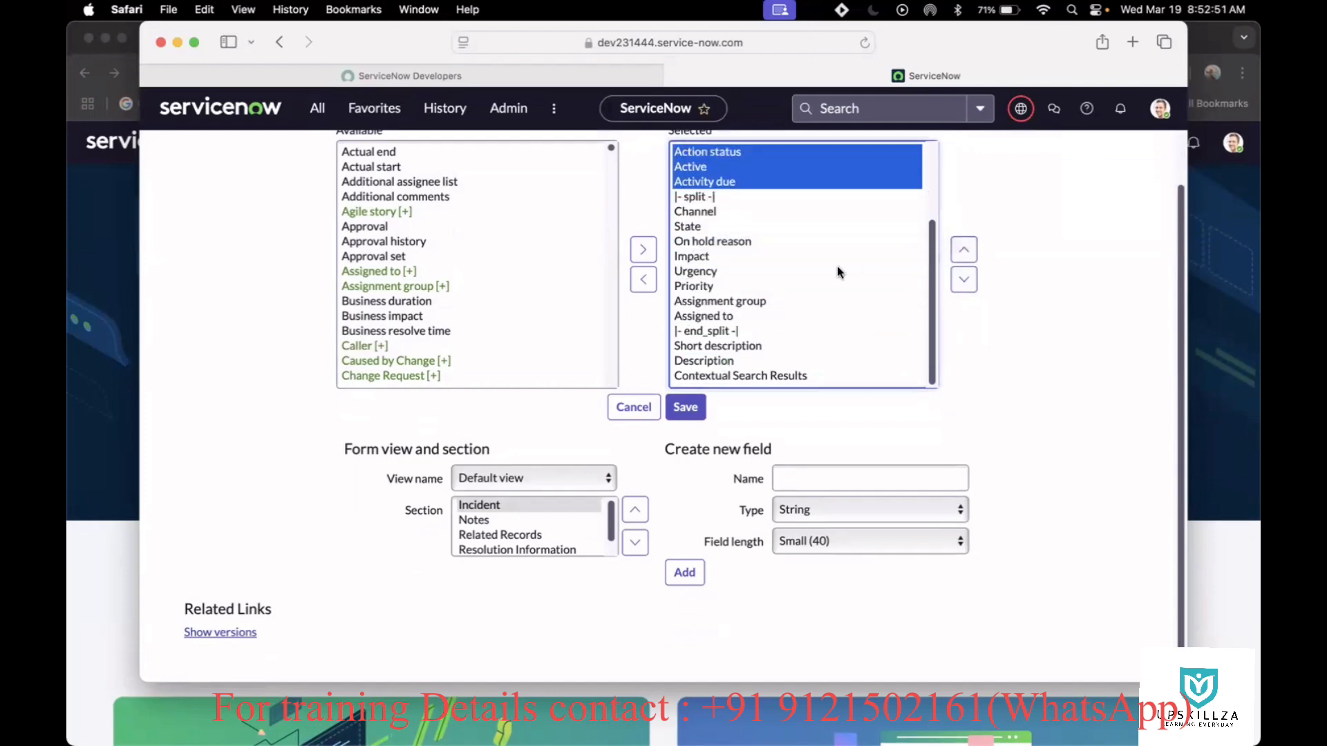
{"action": "scroll", "coordinate": [836, 267], "scroll_direction": "up", "scroll_amount": 4}
{"action": "left_click", "coordinate": [962, 259]}
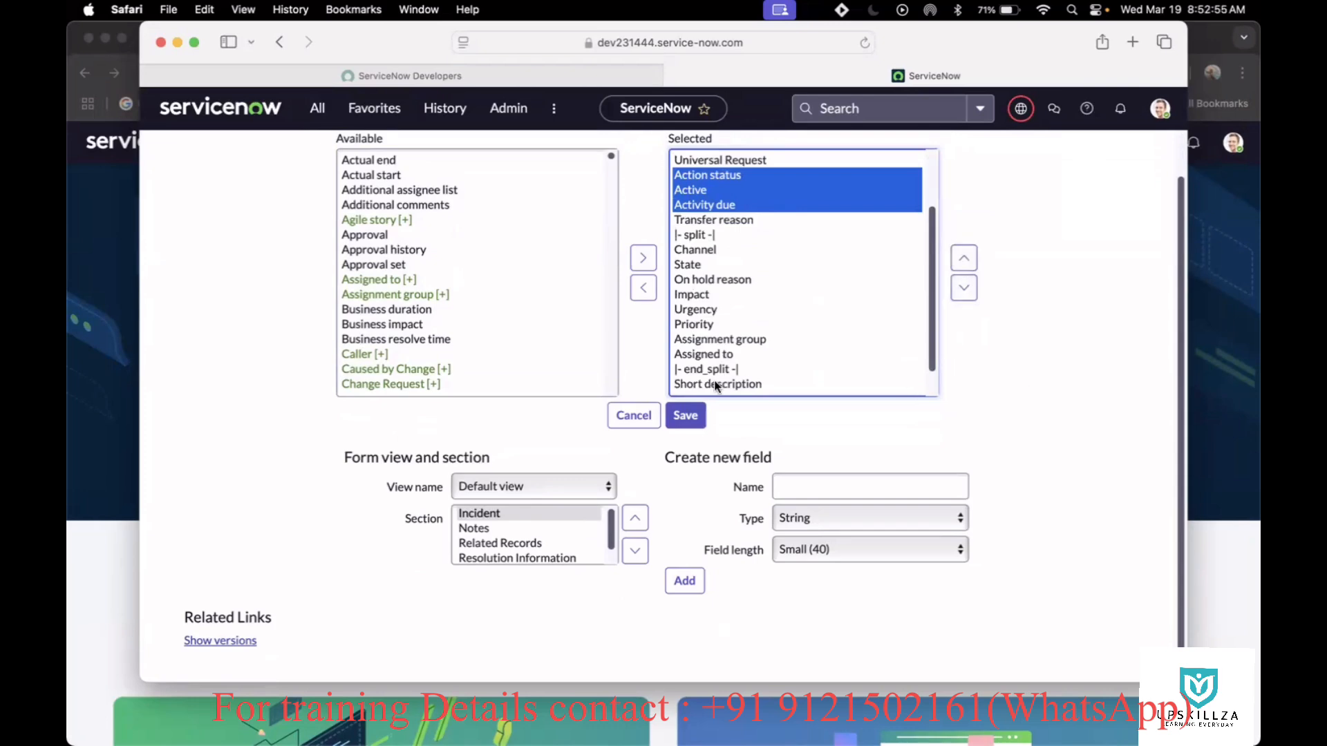
Save the Incident form layout and check the changed fields on the incident record
{"action": "left_click", "coordinate": [685, 418]}
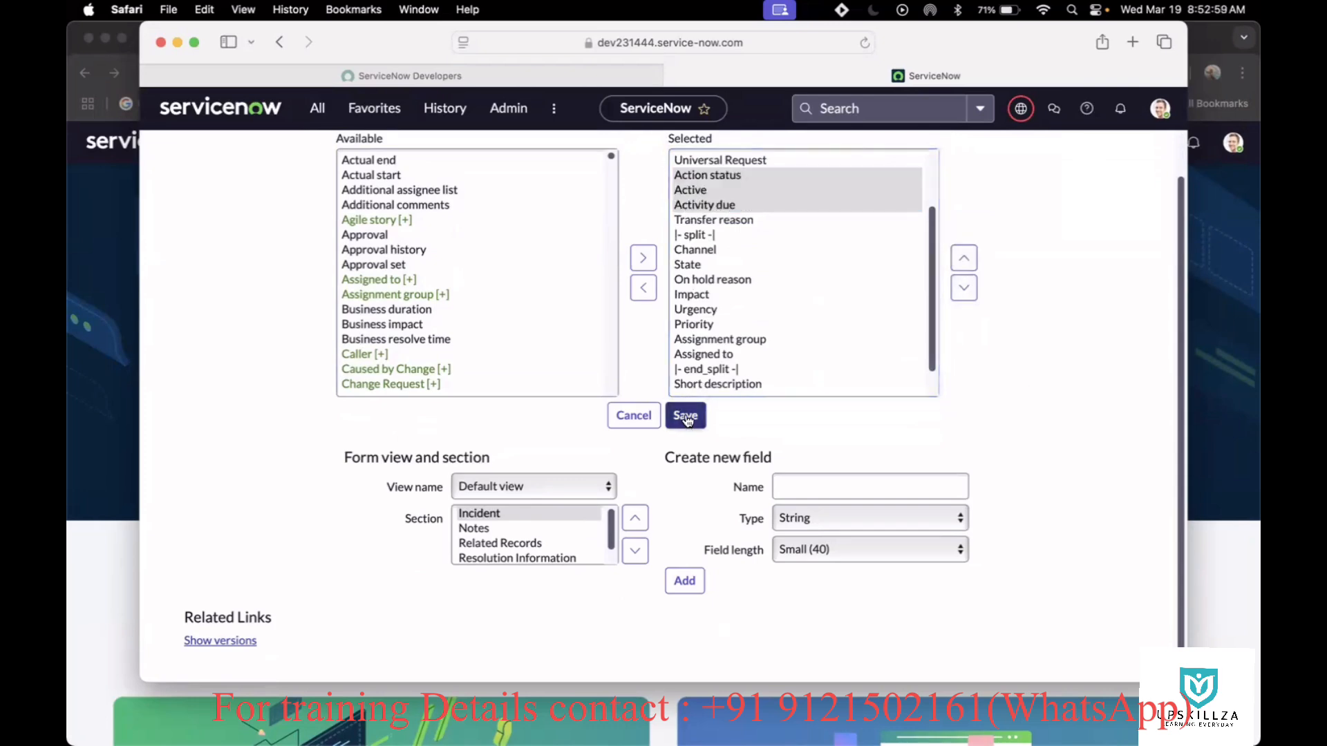
{"action": "left_click", "coordinate": [686, 418]}
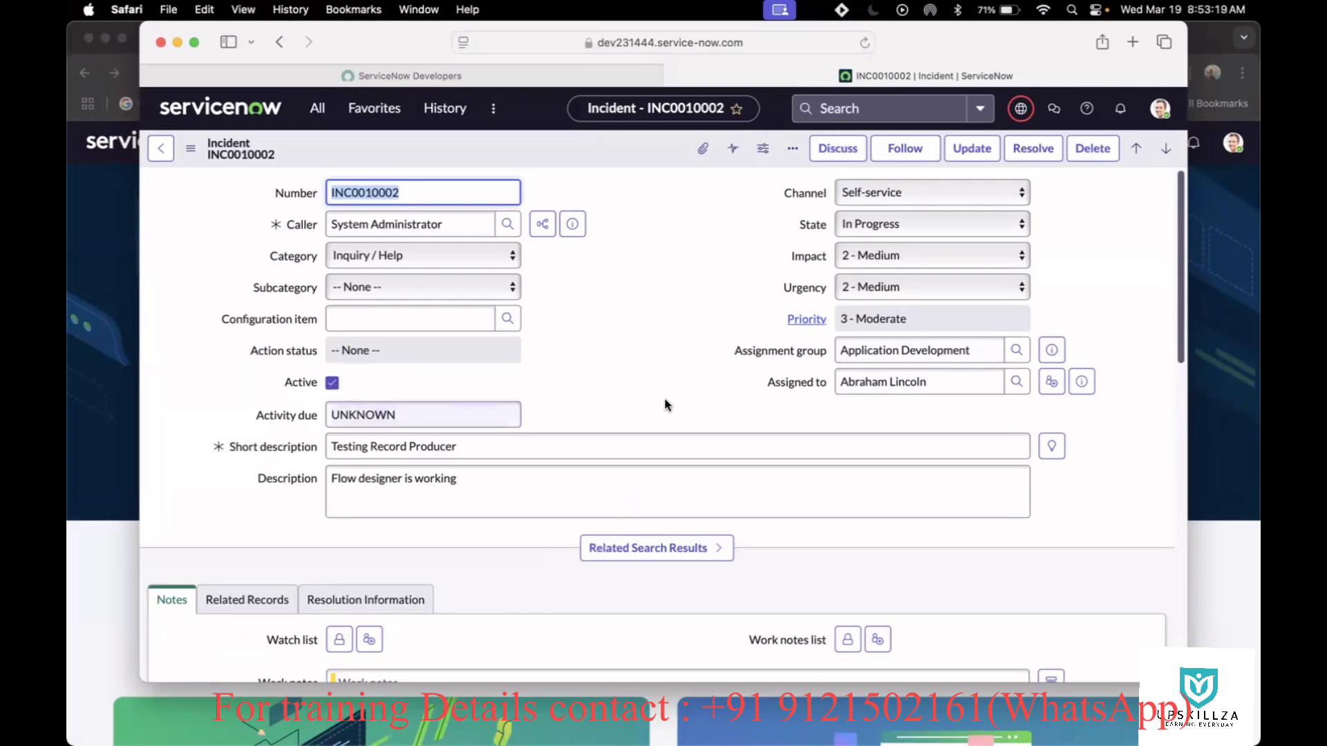
{"action": "scroll", "coordinate": [664, 404], "scroll_direction": "down", "scroll_amount": 1}
{"action": "scroll", "coordinate": [665, 404], "scroll_direction": "down", "scroll_amount": 1}
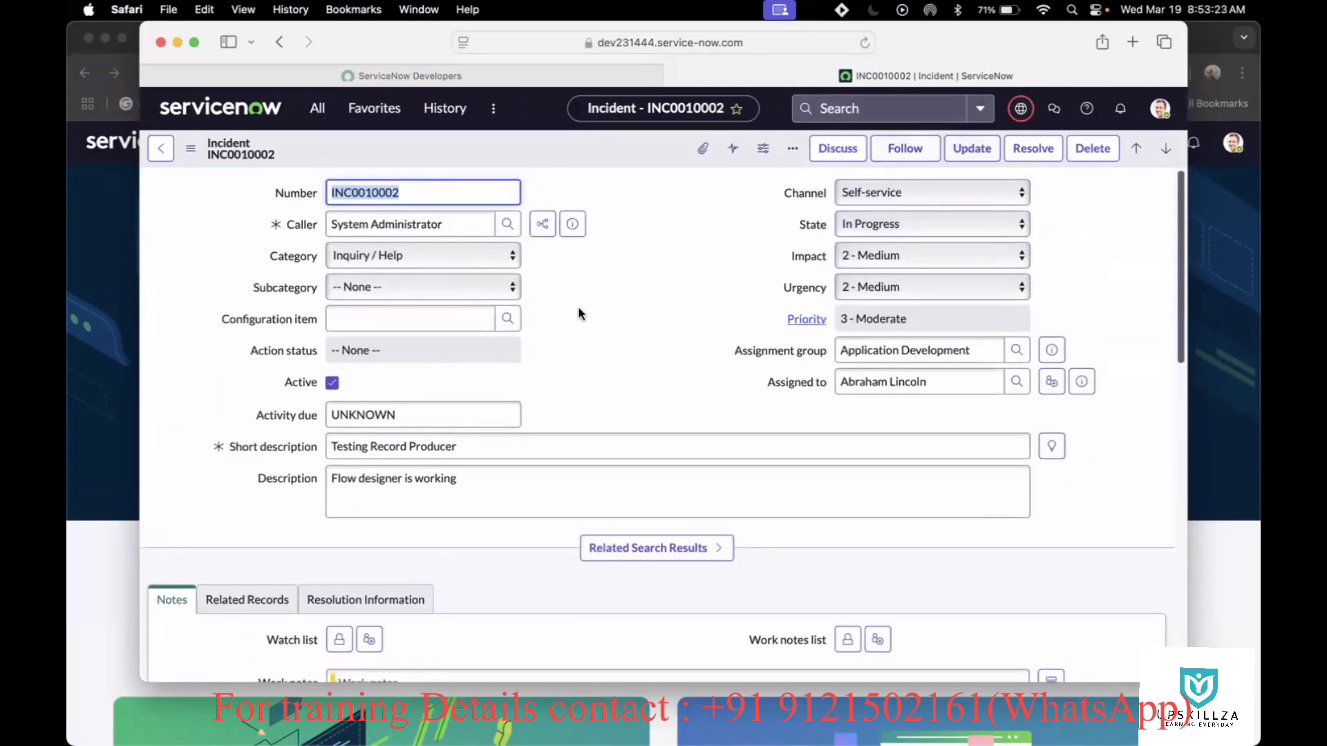
{"action": "left_click", "coordinate": [325, 117]}
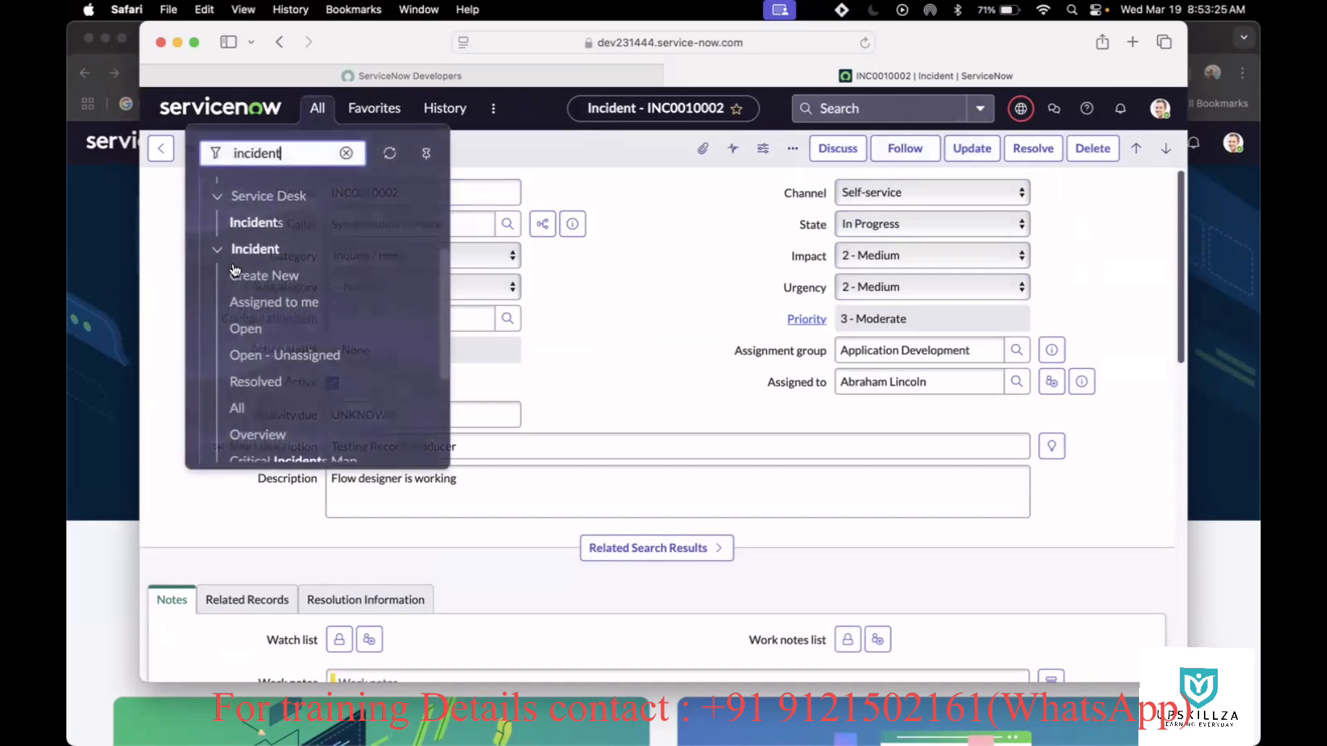
{"action": "left_click", "coordinate": [636, 277]}
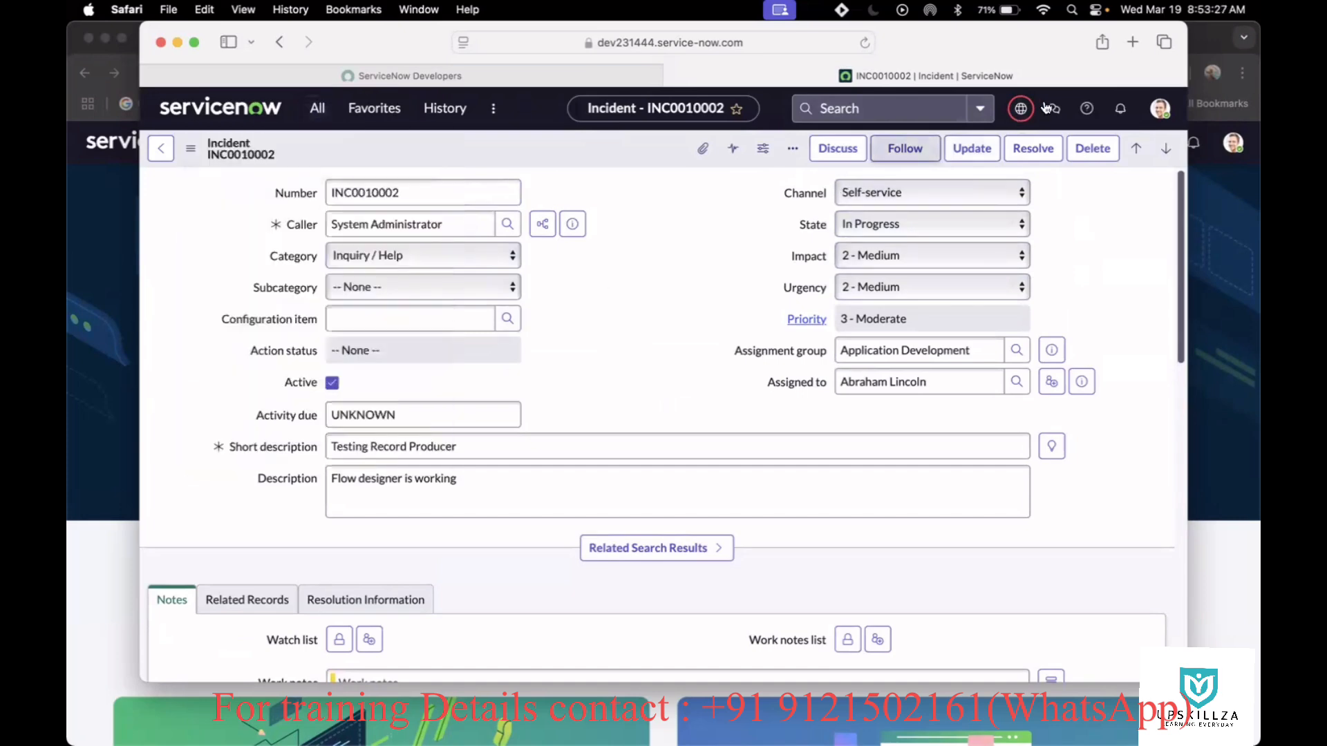
Open the record of the current update set, Incident Changes, and examine its captured customer updates
{"action": "mouse_move", "coordinate": [1018, 119]}
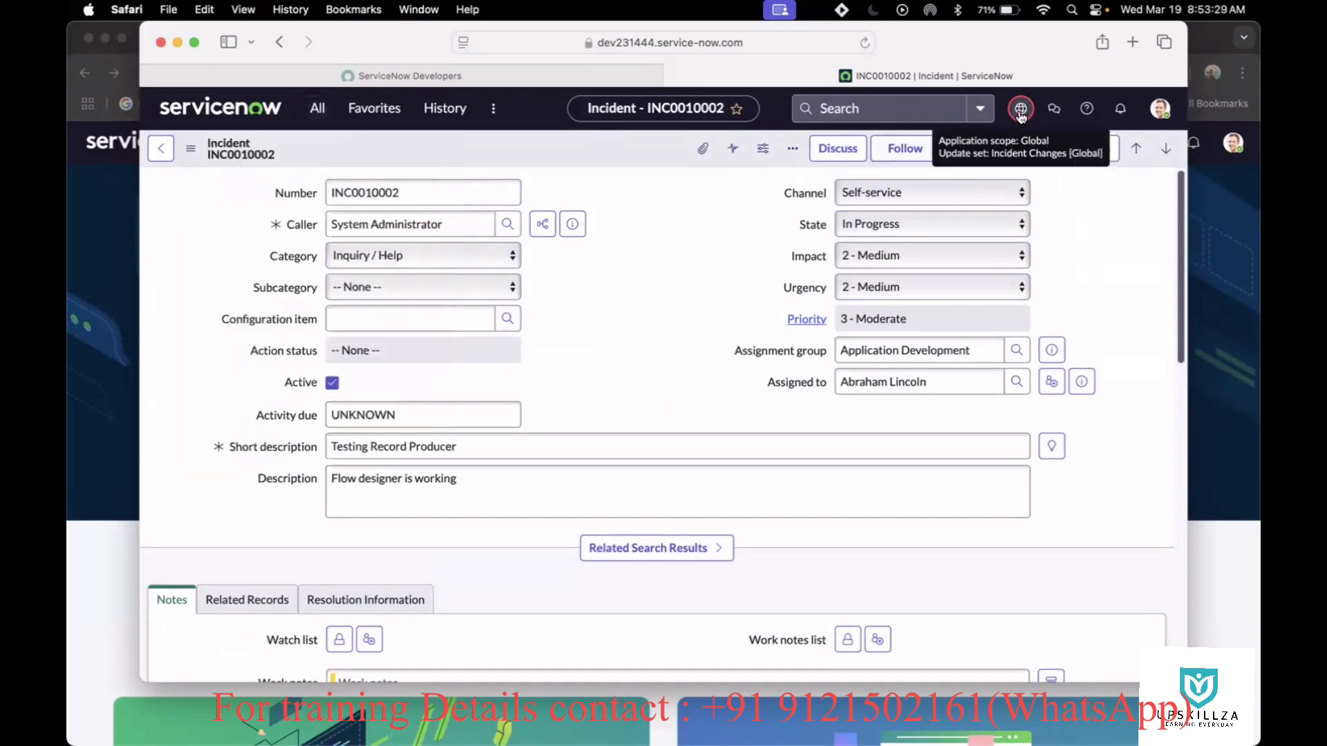
{"action": "left_click", "coordinate": [1020, 114]}
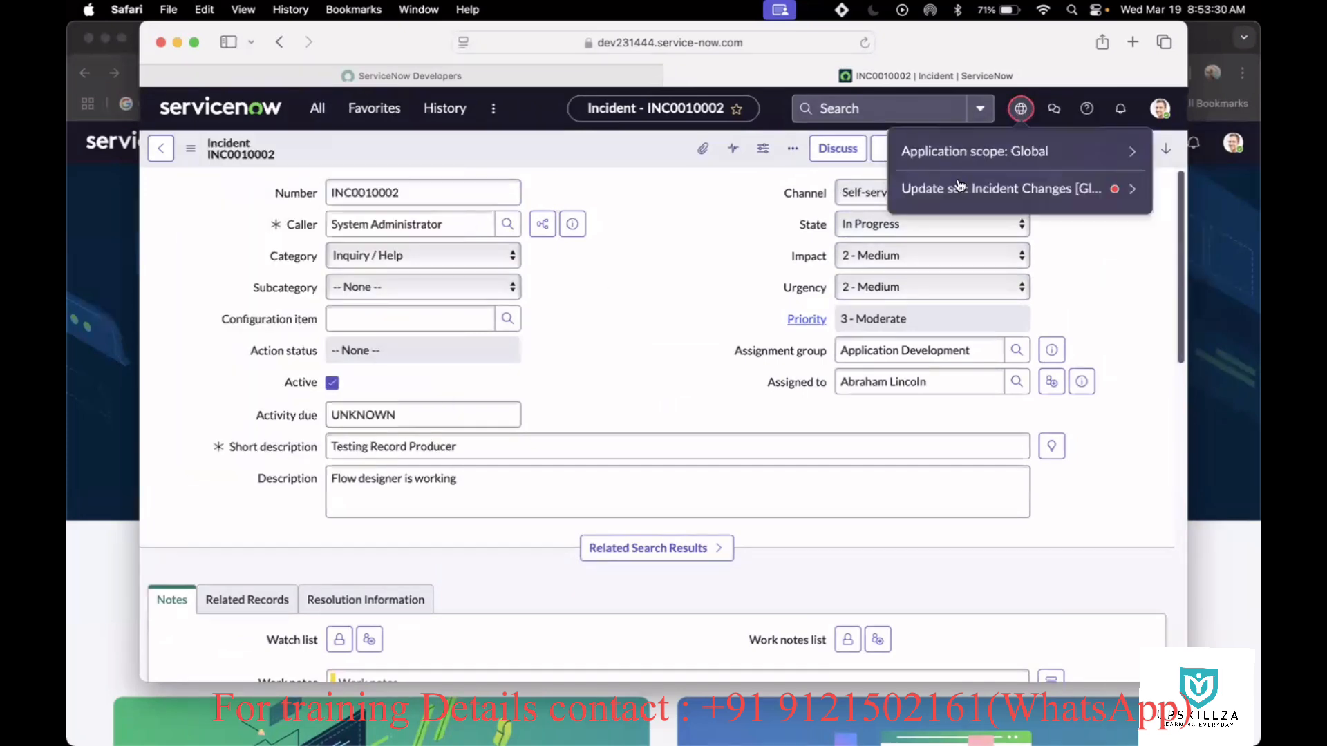
{"action": "left_click", "coordinate": [1132, 189]}
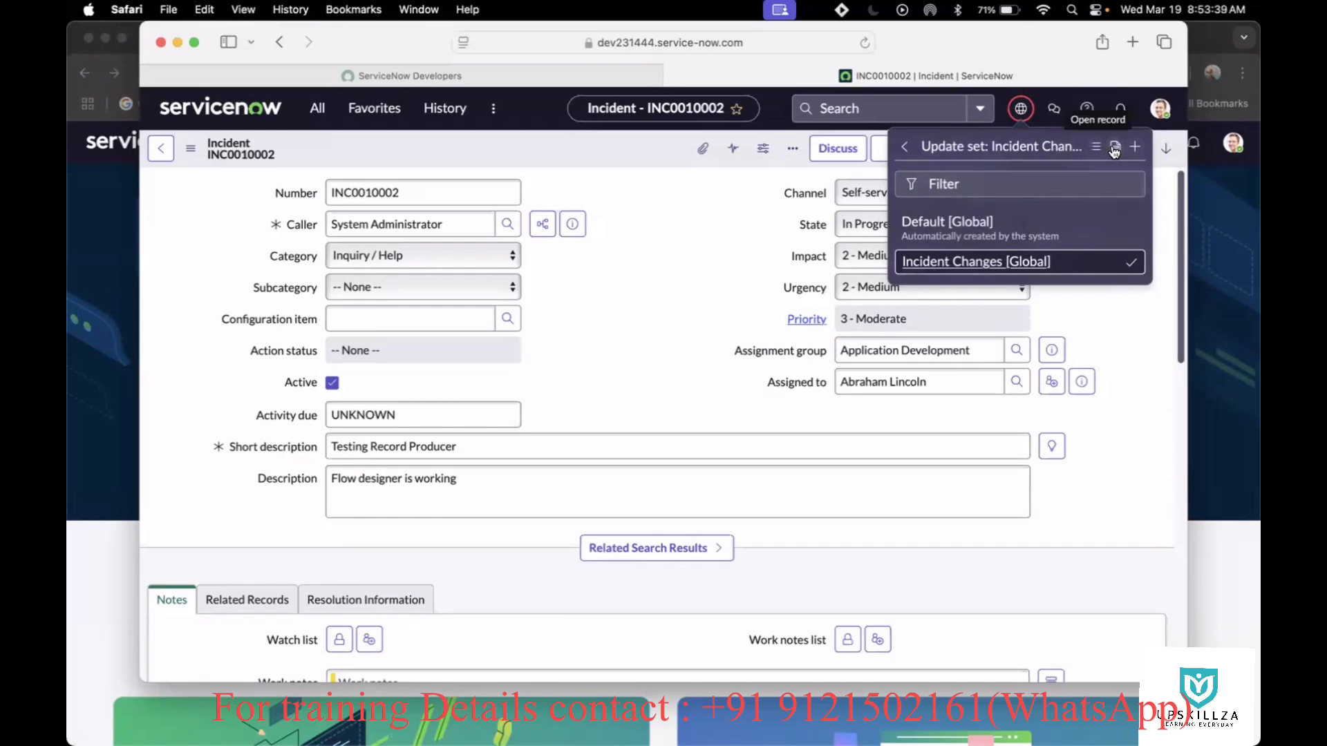
{"action": "left_click", "coordinate": [1114, 149]}
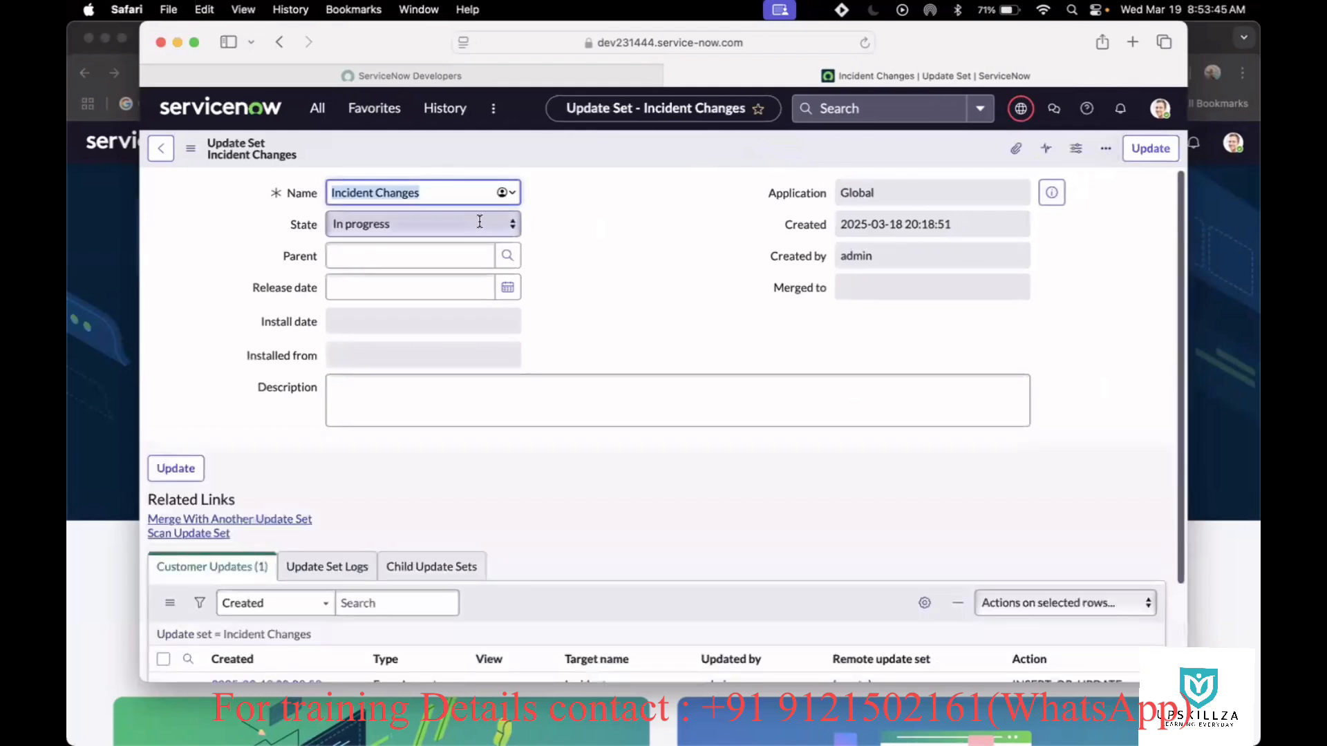
{"action": "scroll", "coordinate": [712, 367], "scroll_direction": "down", "scroll_amount": 3}
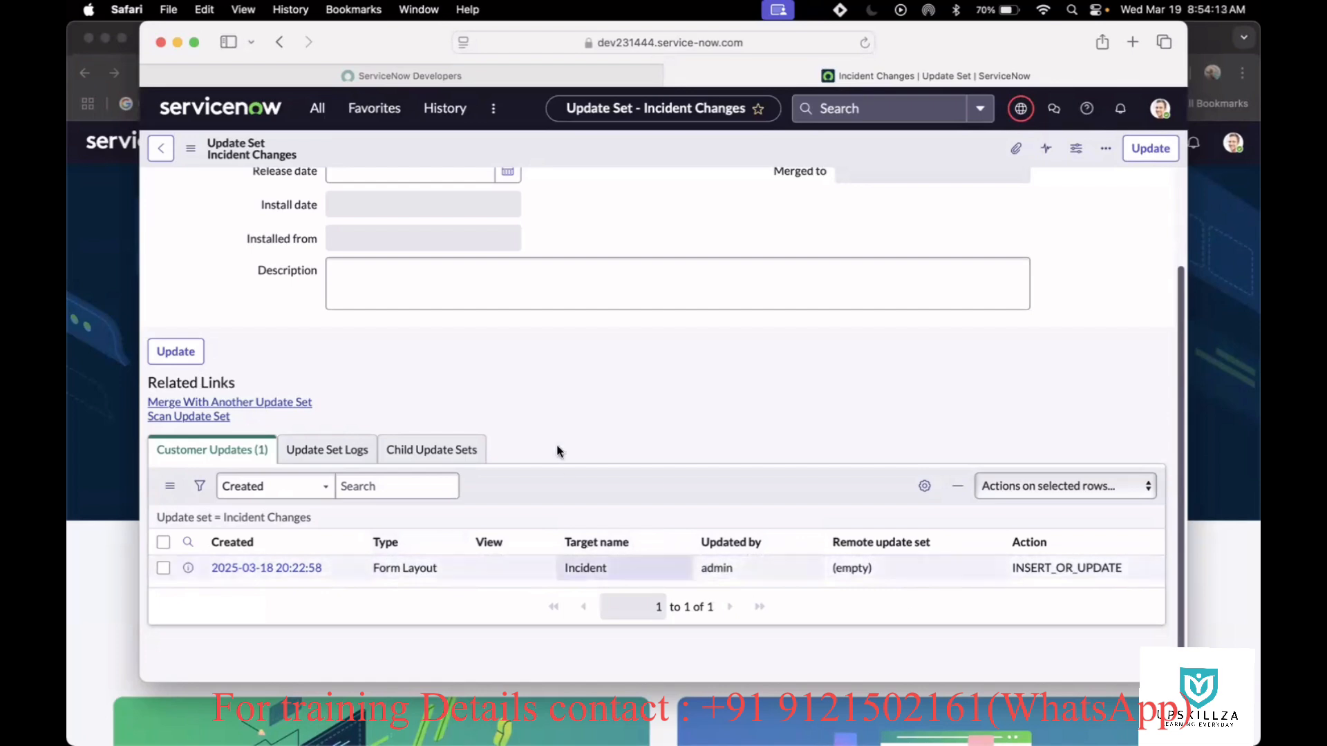
Set the state of the Incident Changes update set to Complete and save the record
{"action": "scroll", "coordinate": [600, 366], "scroll_direction": "up", "scroll_amount": 3}
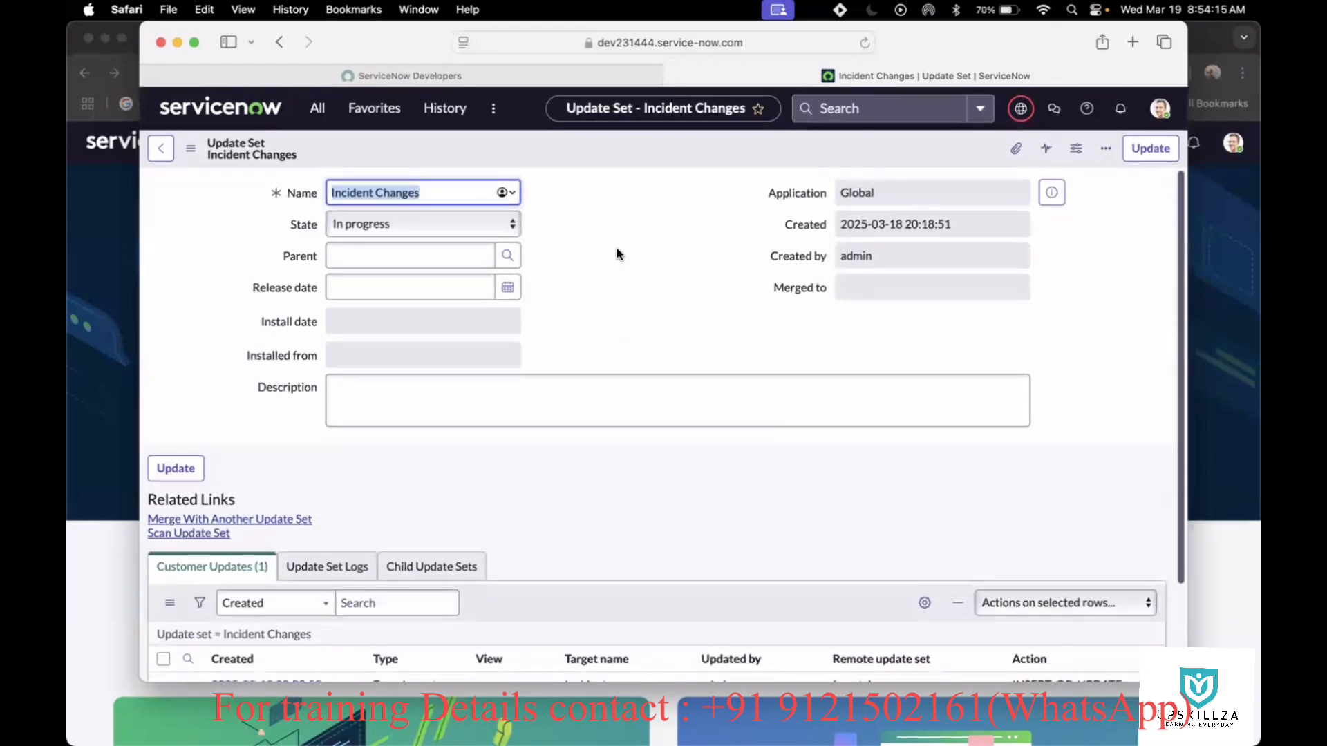
{"action": "left_click", "coordinate": [491, 223]}
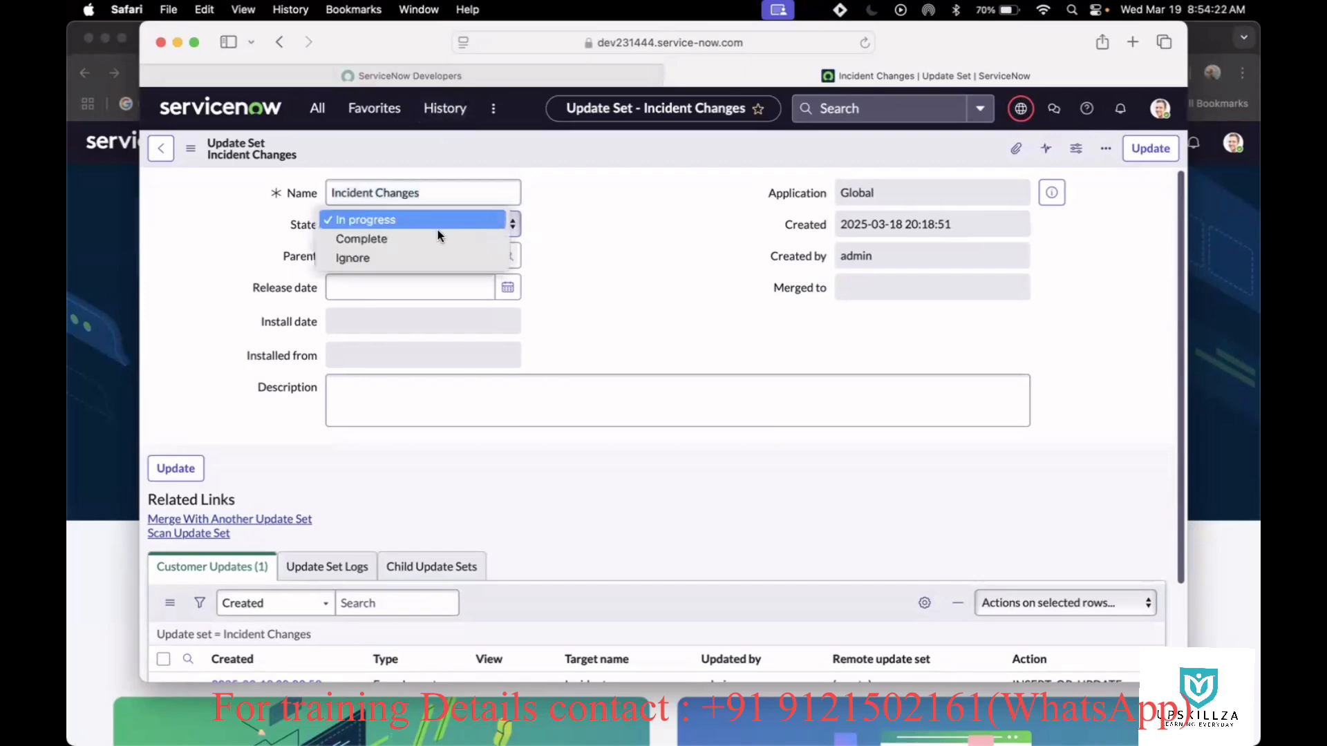
{"action": "left_click", "coordinate": [664, 296]}
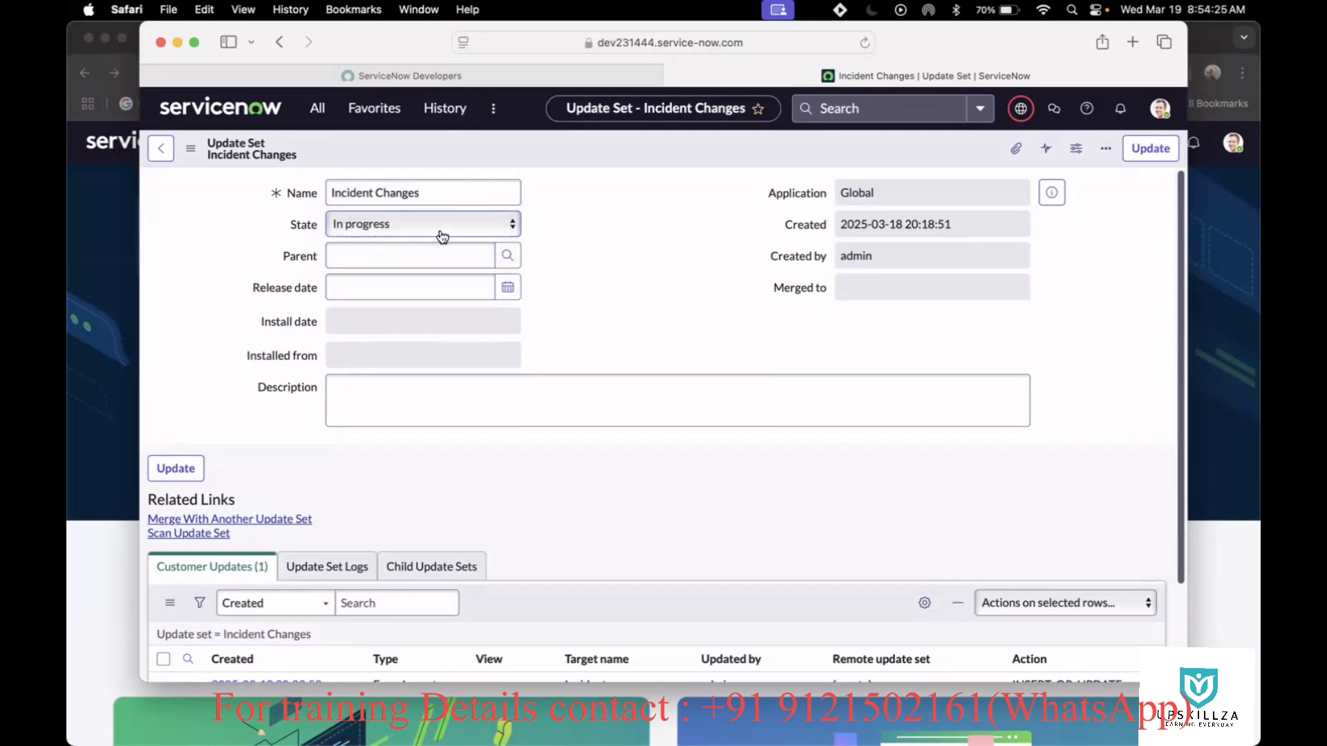
{"action": "left_click", "coordinate": [420, 222]}
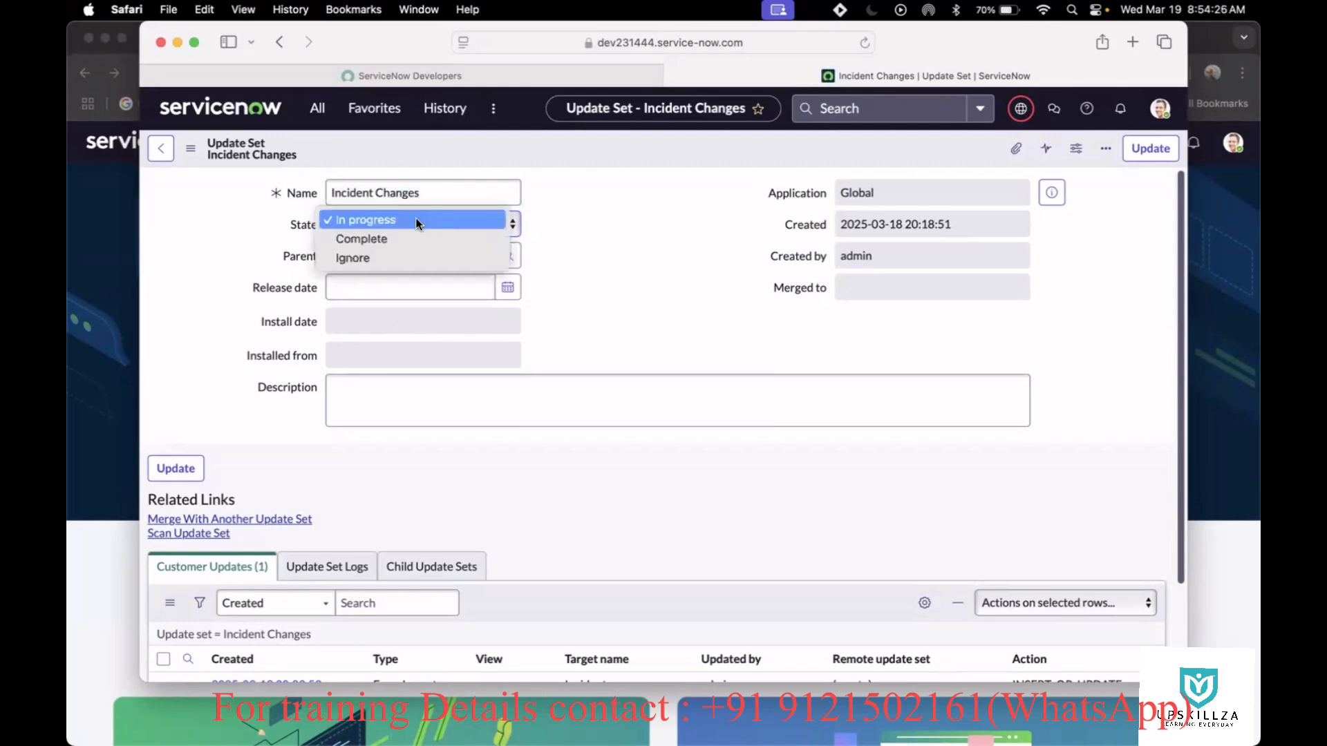
{"action": "left_click", "coordinate": [367, 245]}
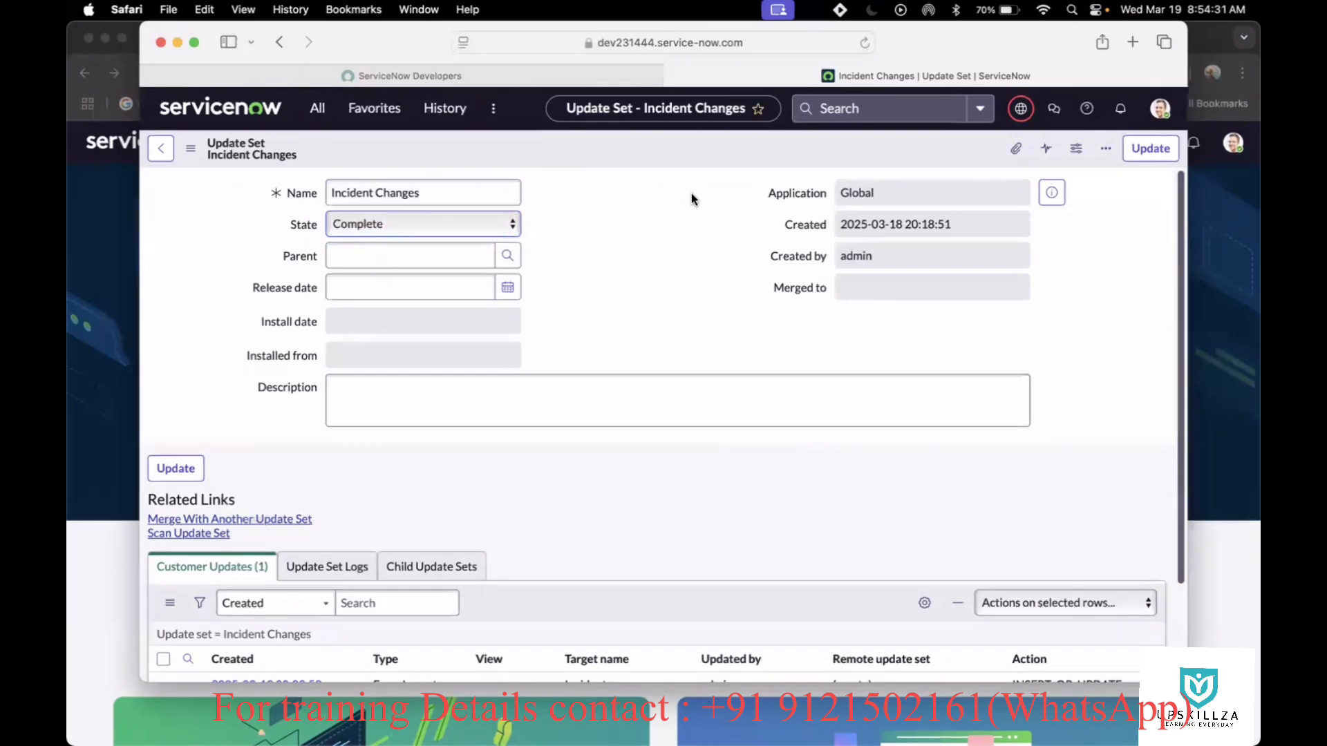
{"action": "right_click", "coordinate": [598, 143]}
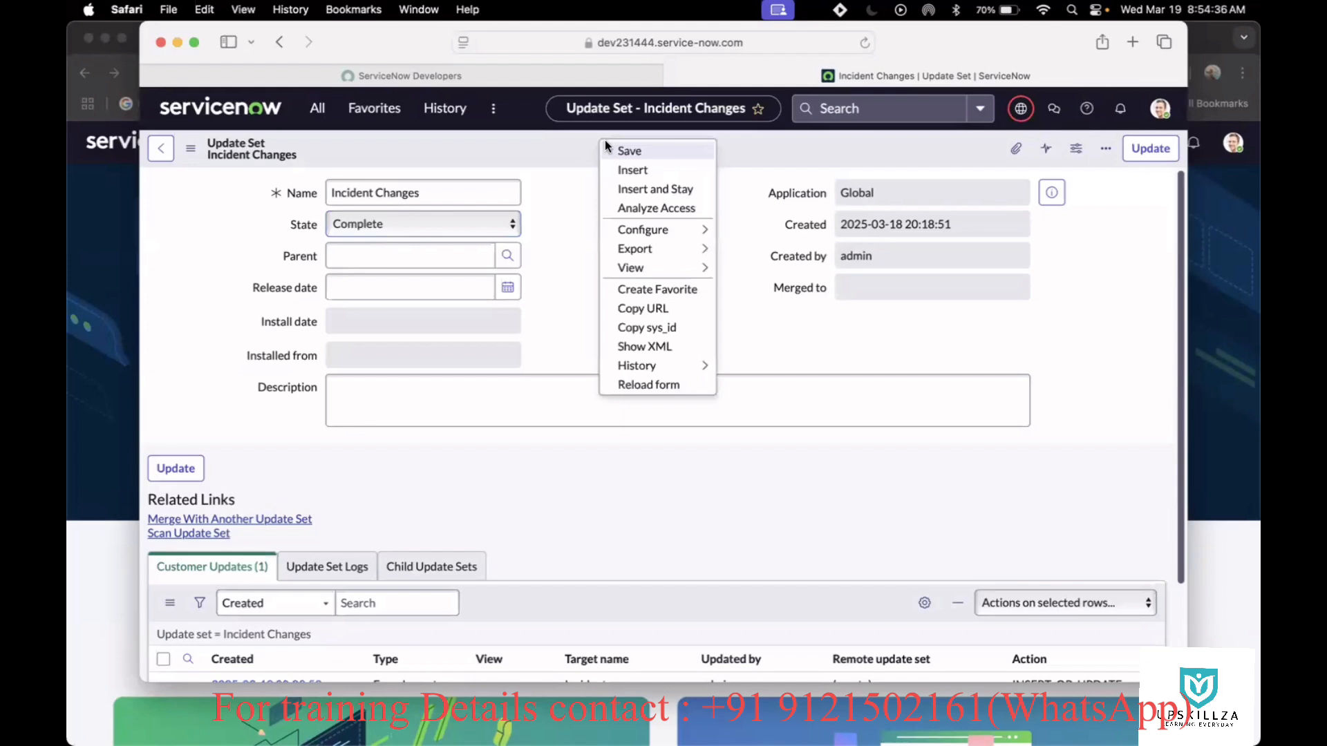
{"action": "left_click", "coordinate": [662, 152]}
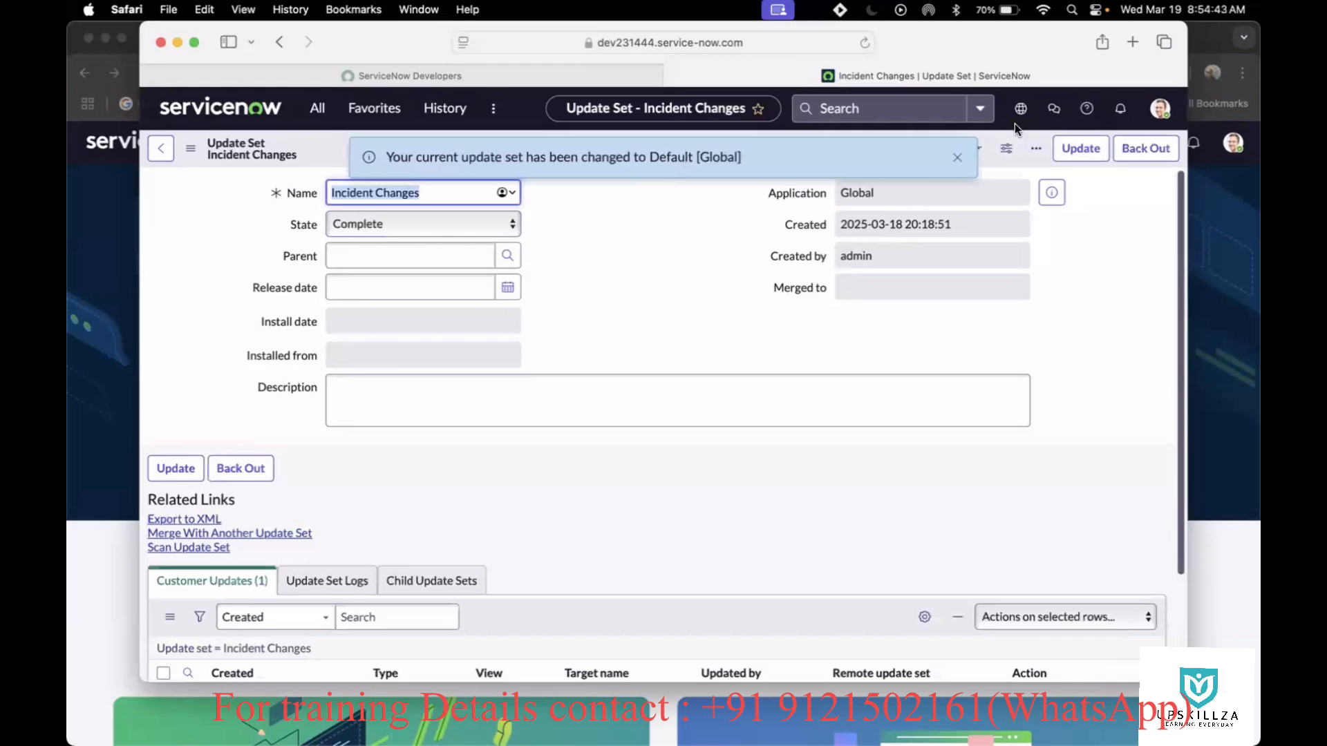
{"action": "left_click", "coordinate": [957, 157]}
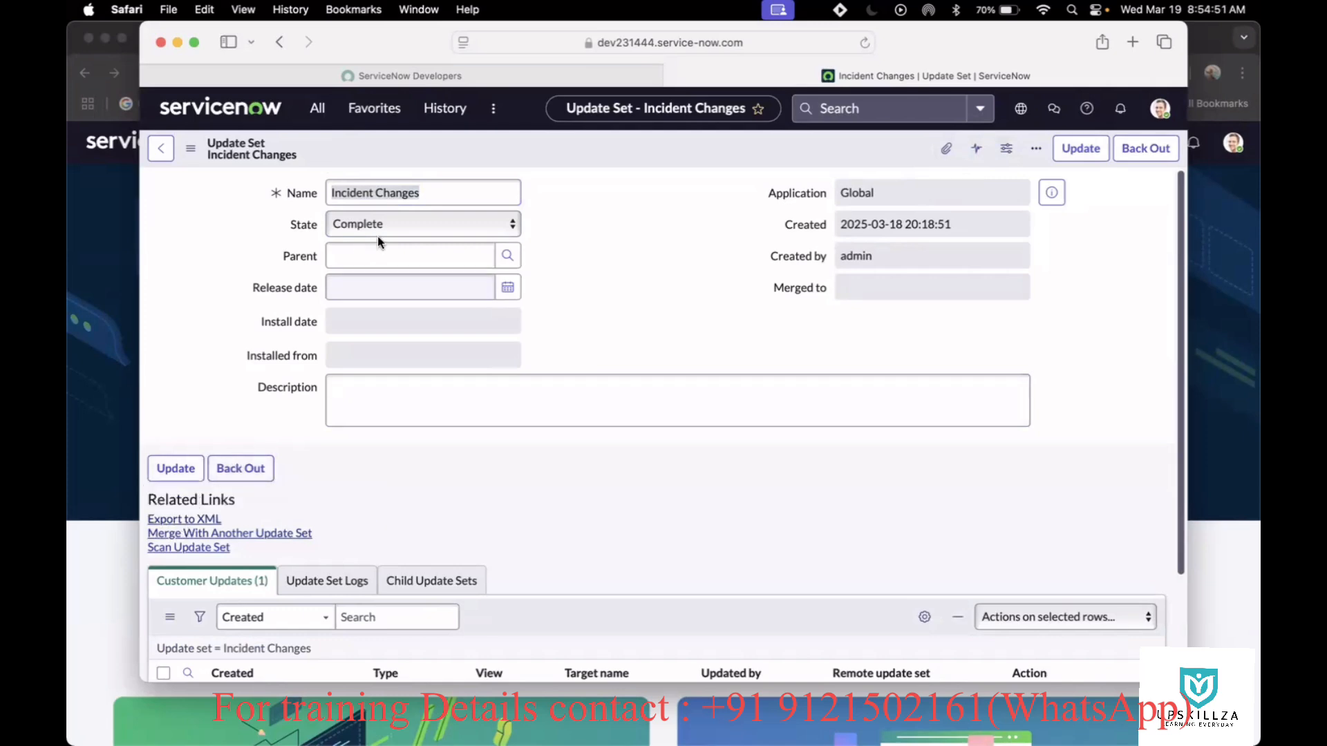
Export the Incident Changes update set to XML, allowing downloads from the site, and check for the file in Downloads
{"action": "left_click", "coordinate": [184, 521]}
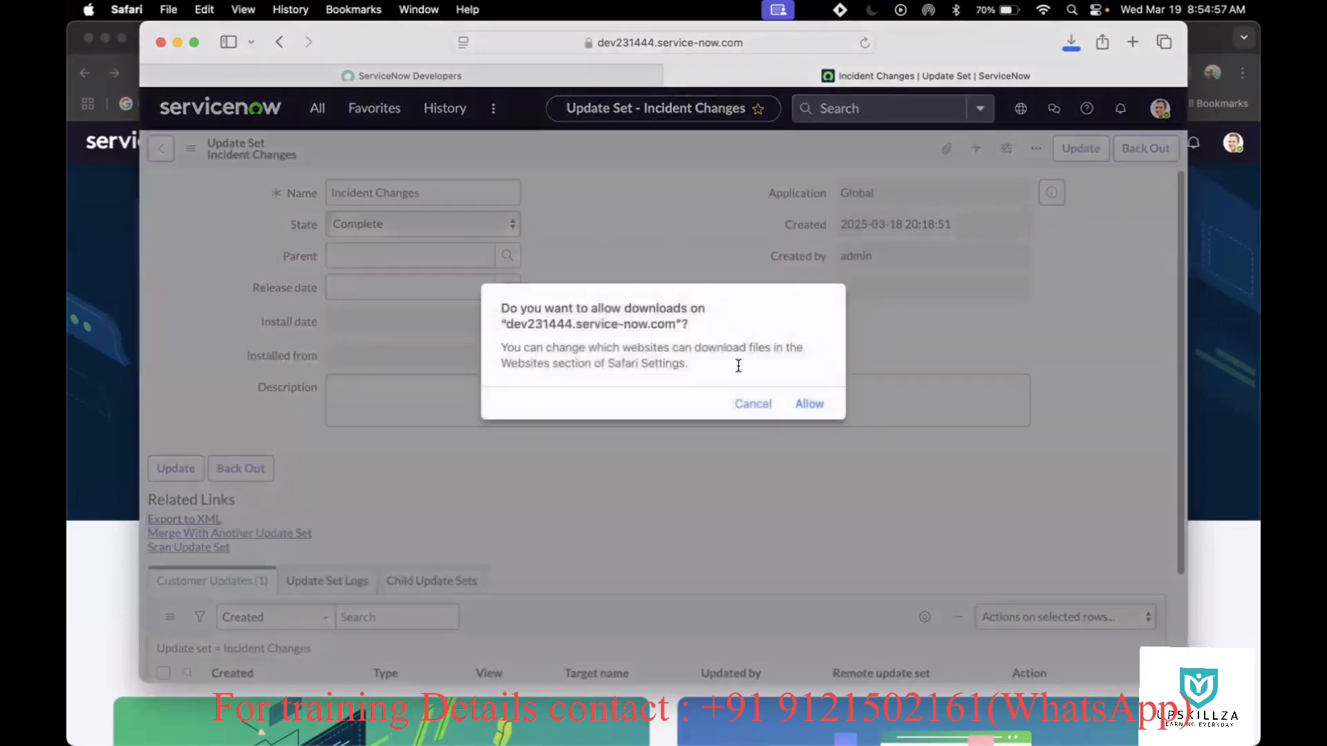
{"action": "left_click", "coordinate": [809, 405]}
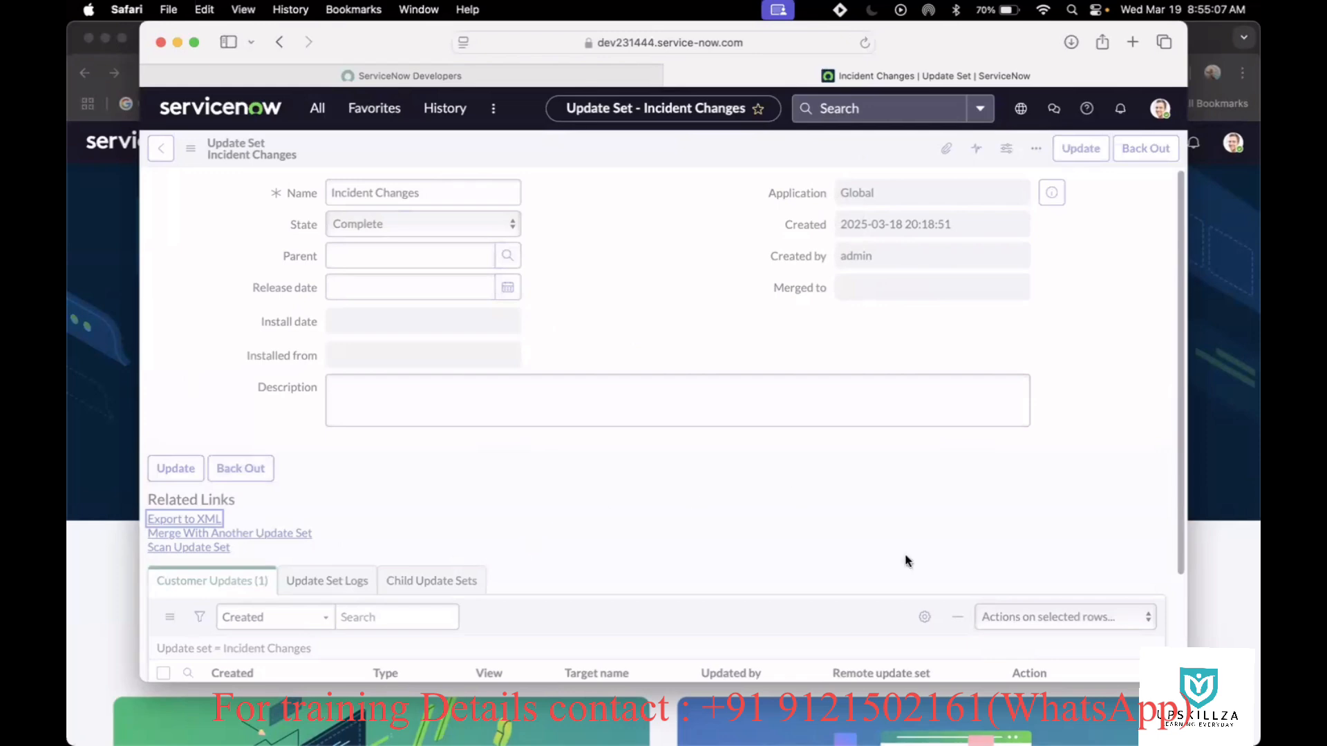
{"action": "mouse_move", "coordinate": [989, 722]}
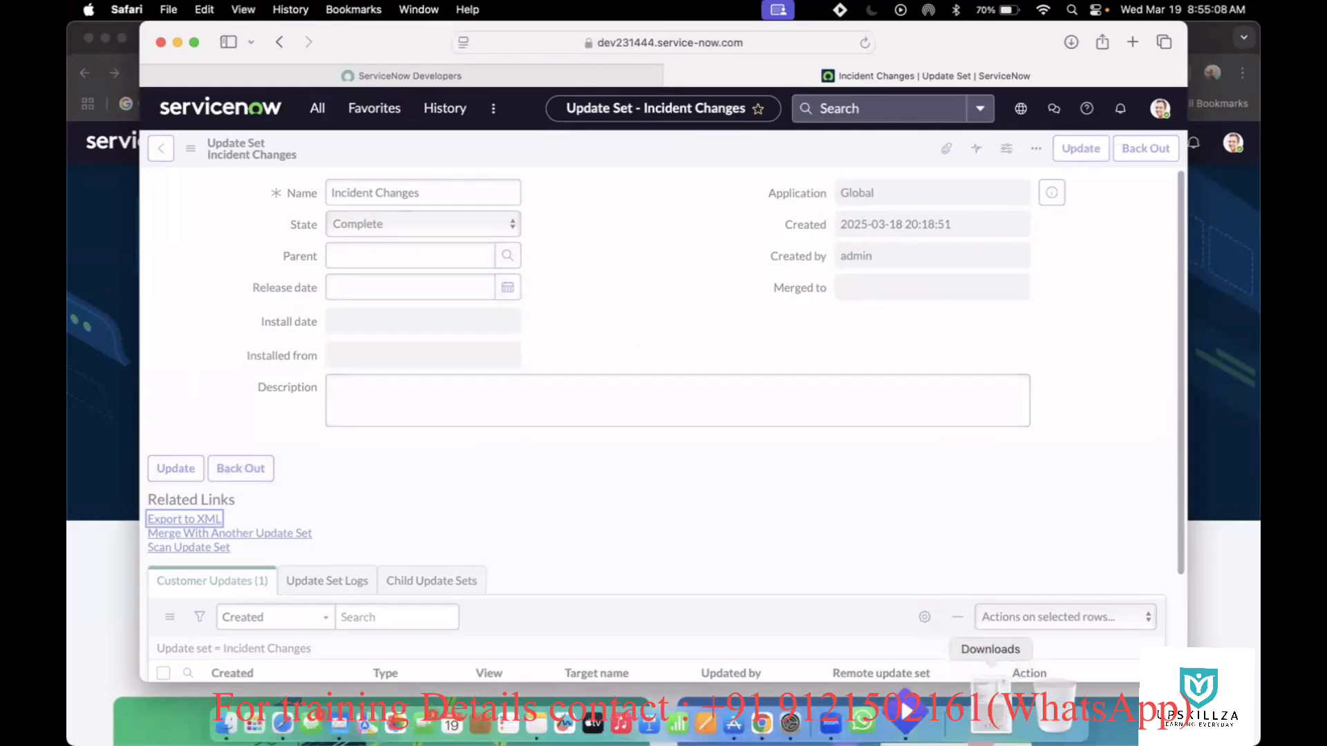
{"action": "left_click", "coordinate": [1001, 702]}
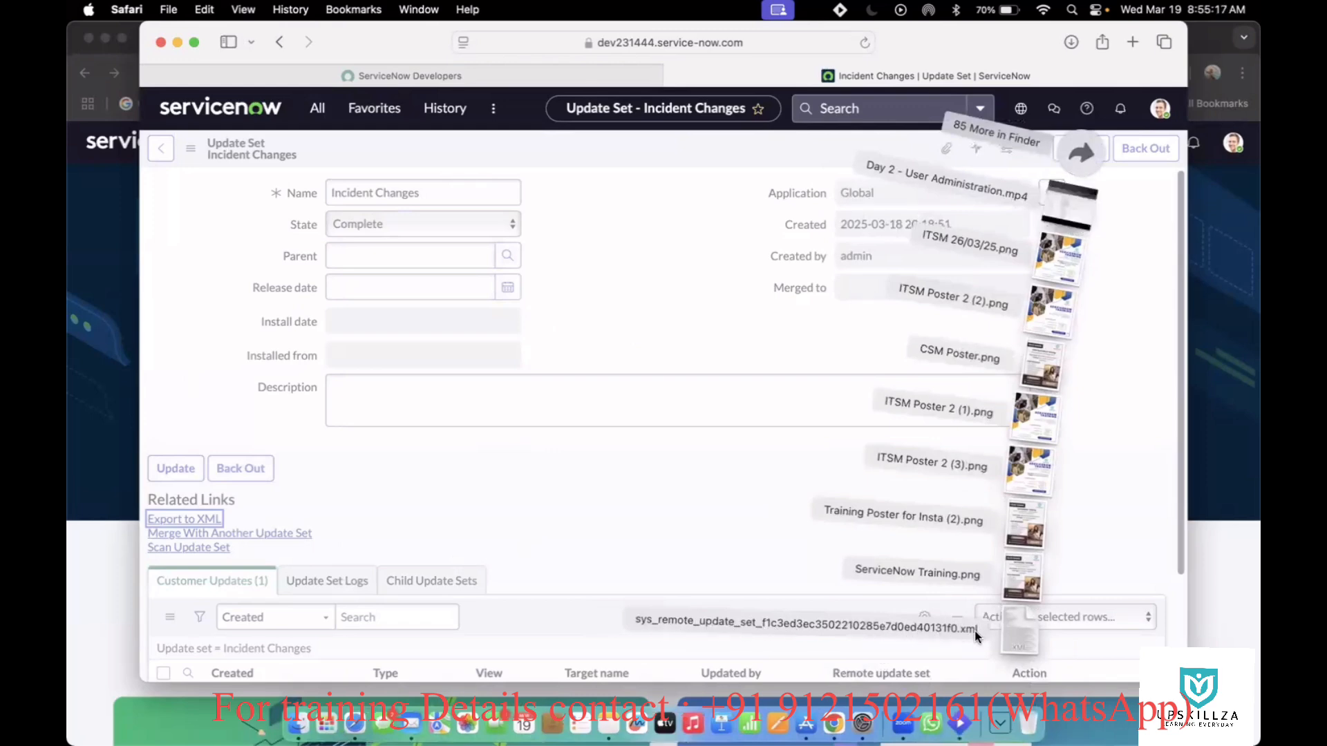
{"action": "left_click", "coordinate": [1180, 279]}
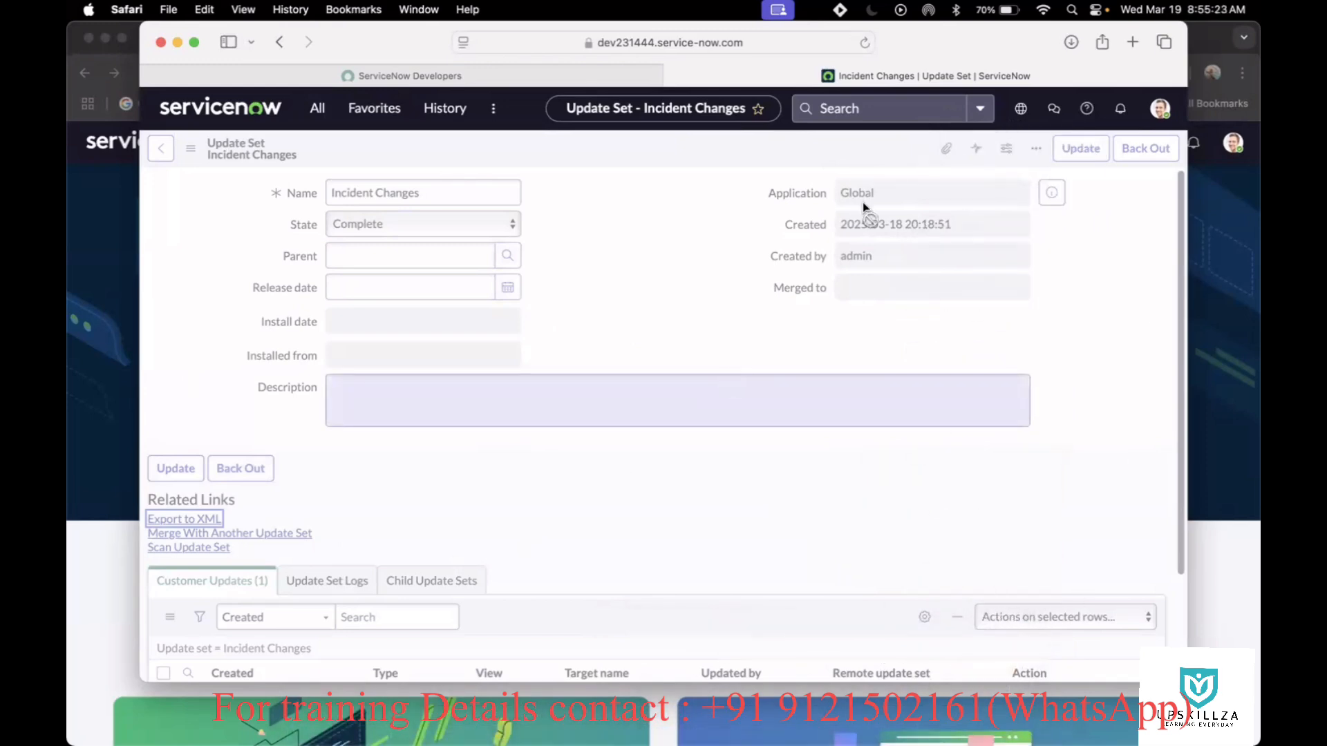
{"action": "left_click", "coordinate": [542, 362]}
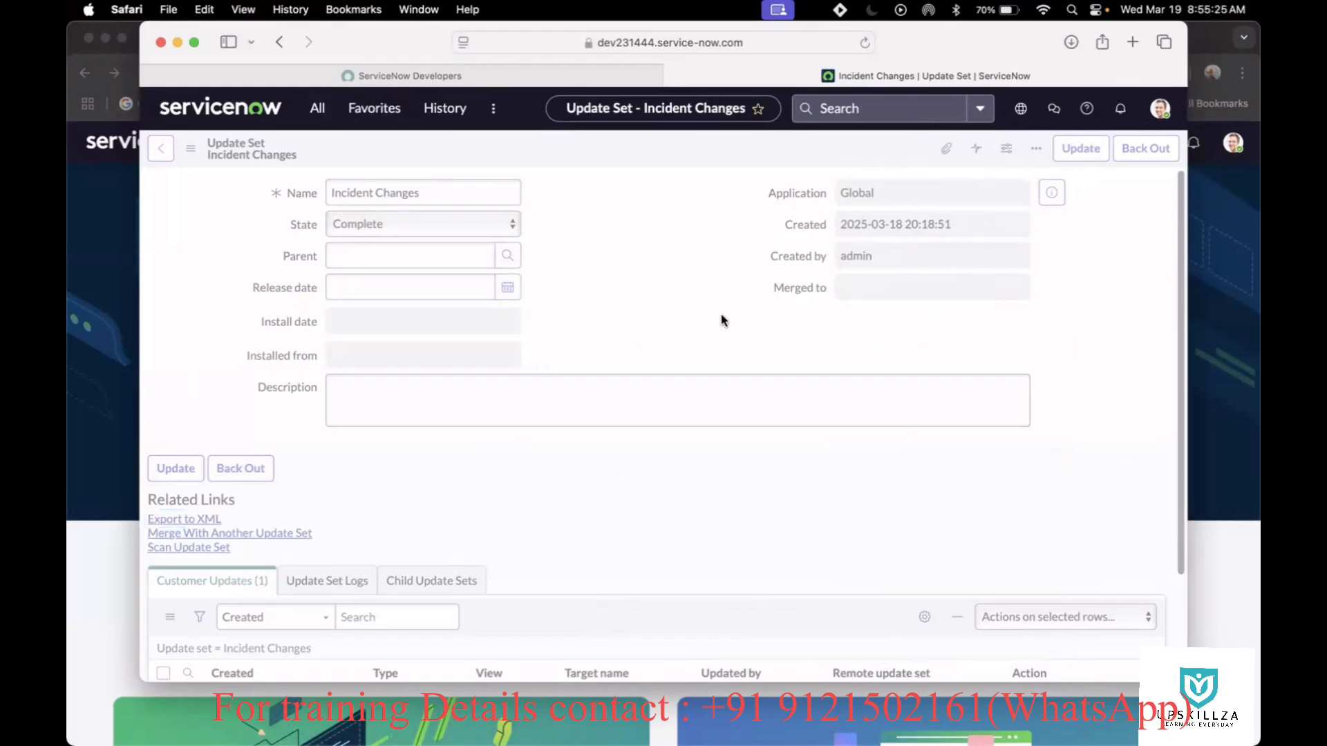
Switch to the dev203368 instance in Chrome, reload its page and close the ServiceNow Store page
{"action": "left_click", "coordinate": [1223, 255]}
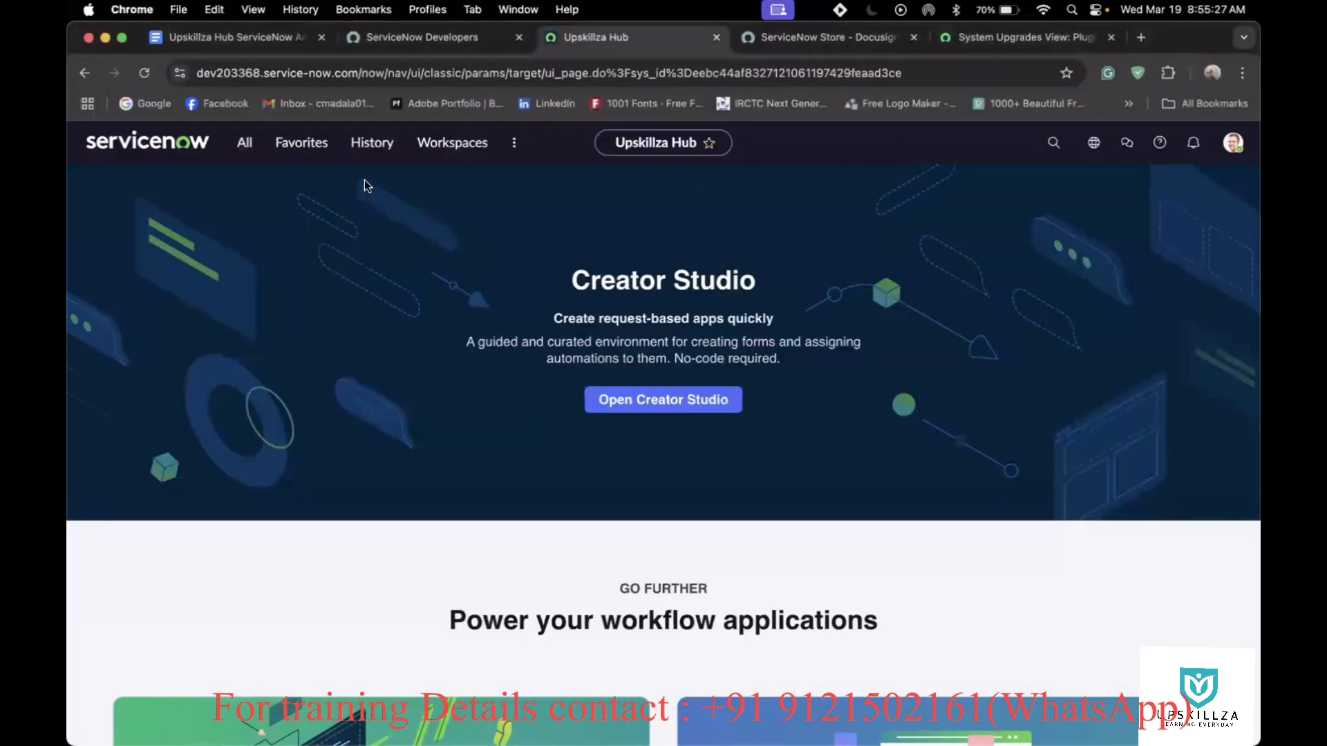
{"action": "left_click", "coordinate": [148, 76]}
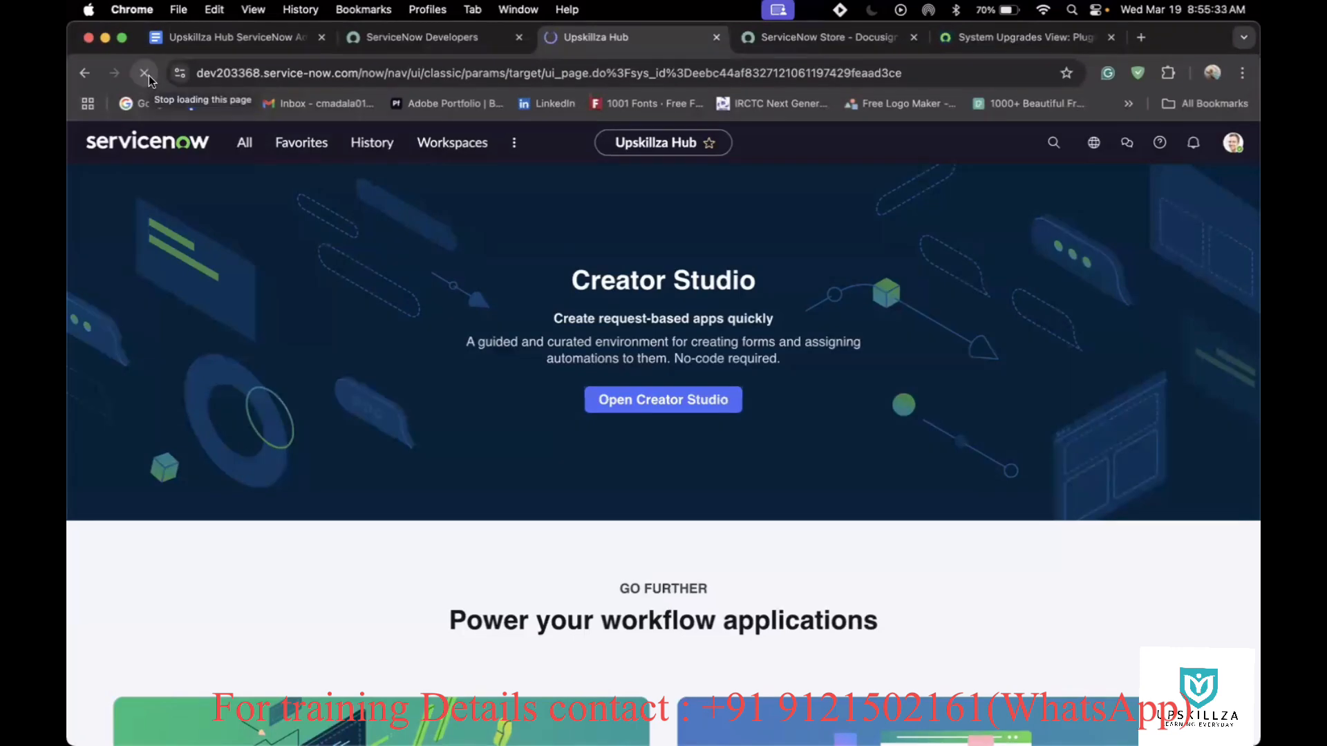
{"action": "left_click", "coordinate": [832, 39]}
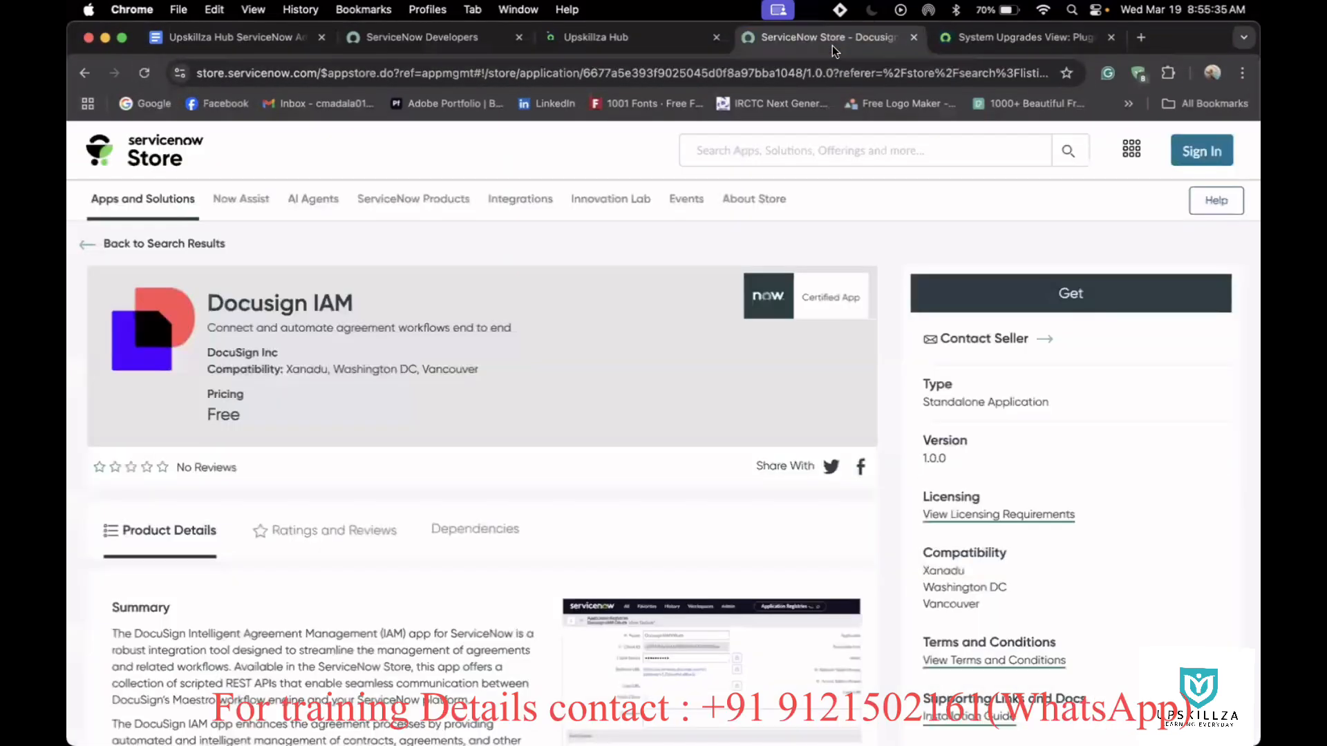
{"action": "left_click", "coordinate": [912, 36]}
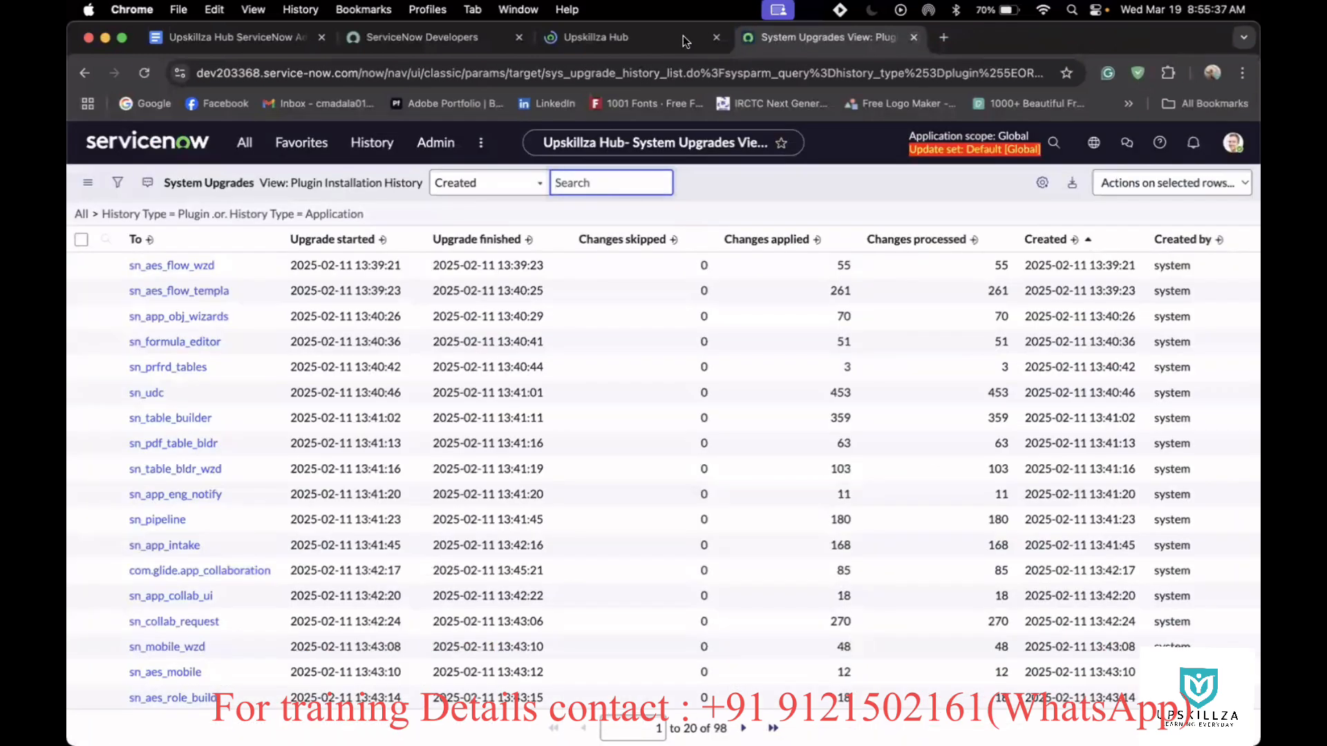
{"action": "left_click", "coordinate": [644, 37]}
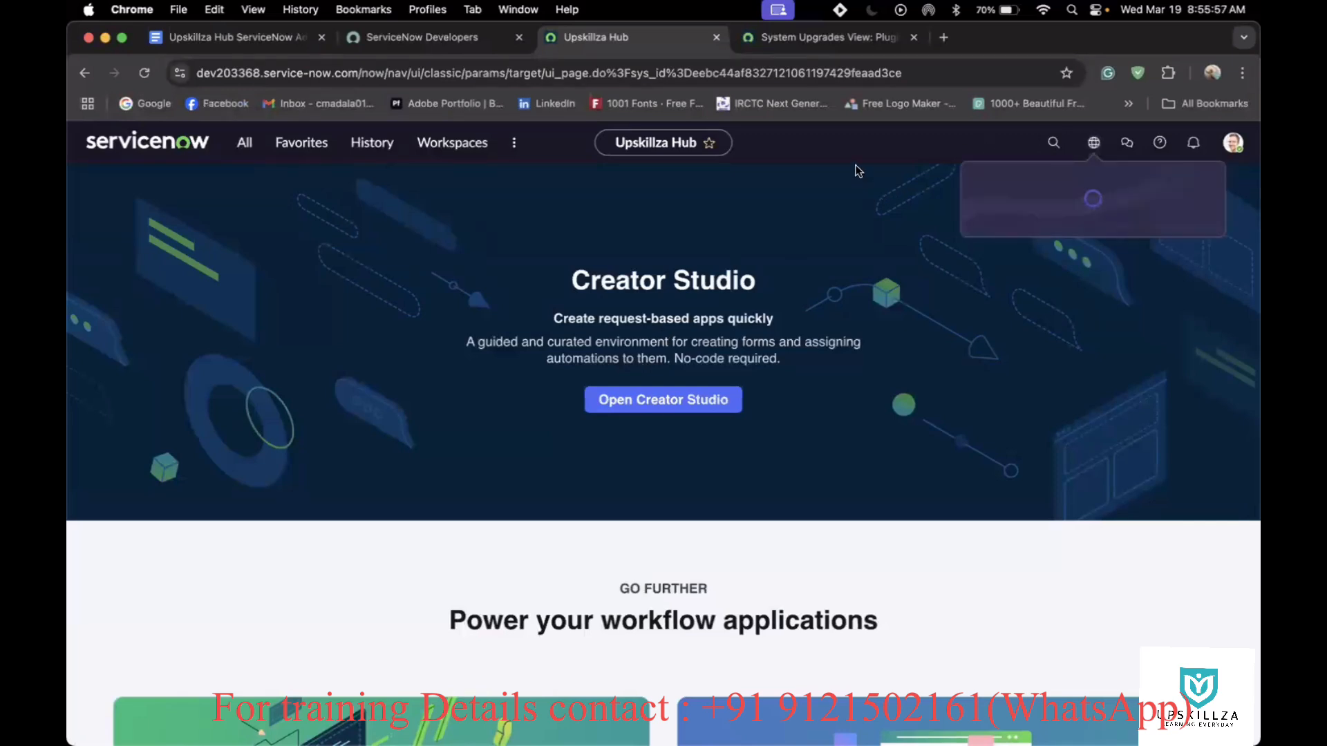
Find and open the Retrieved Update Sets list, and start an XML import from it
{"action": "left_click", "coordinate": [245, 143]}
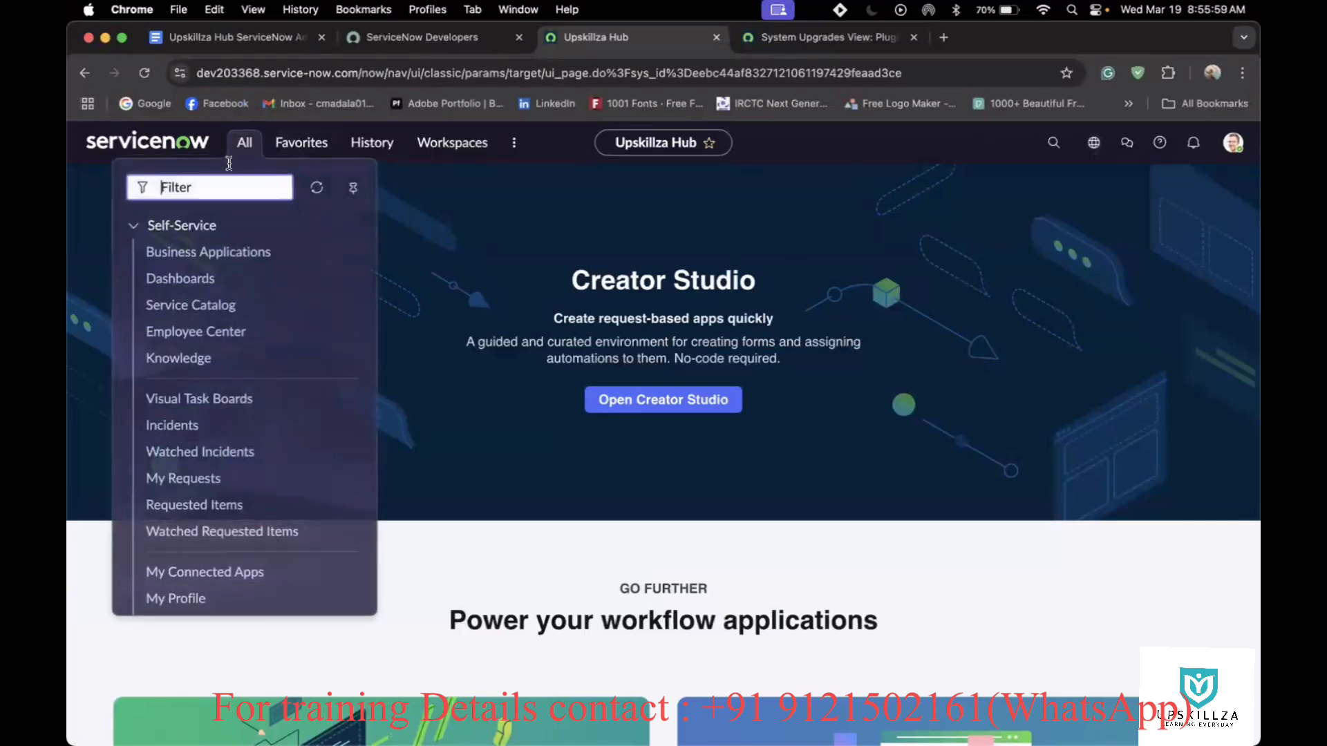
{"action": "type", "text": "r"}
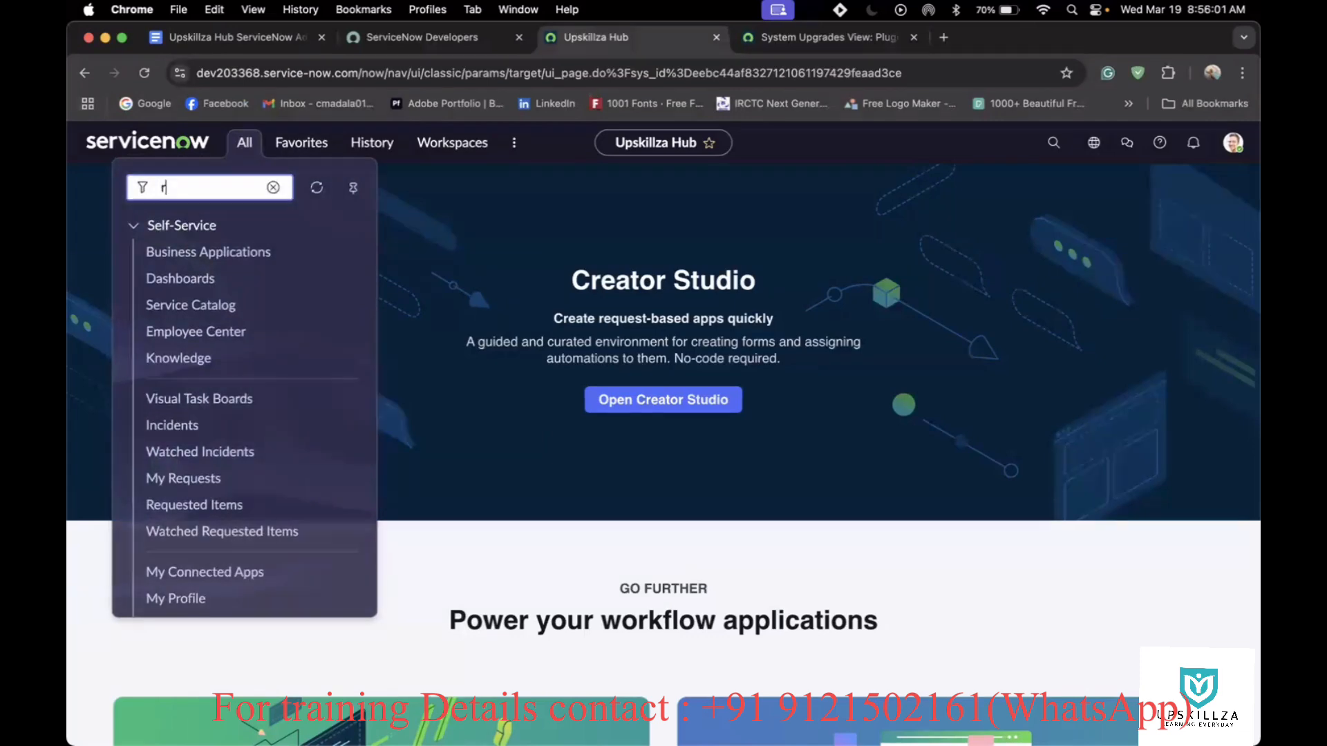
{"action": "type", "text": "etr"}
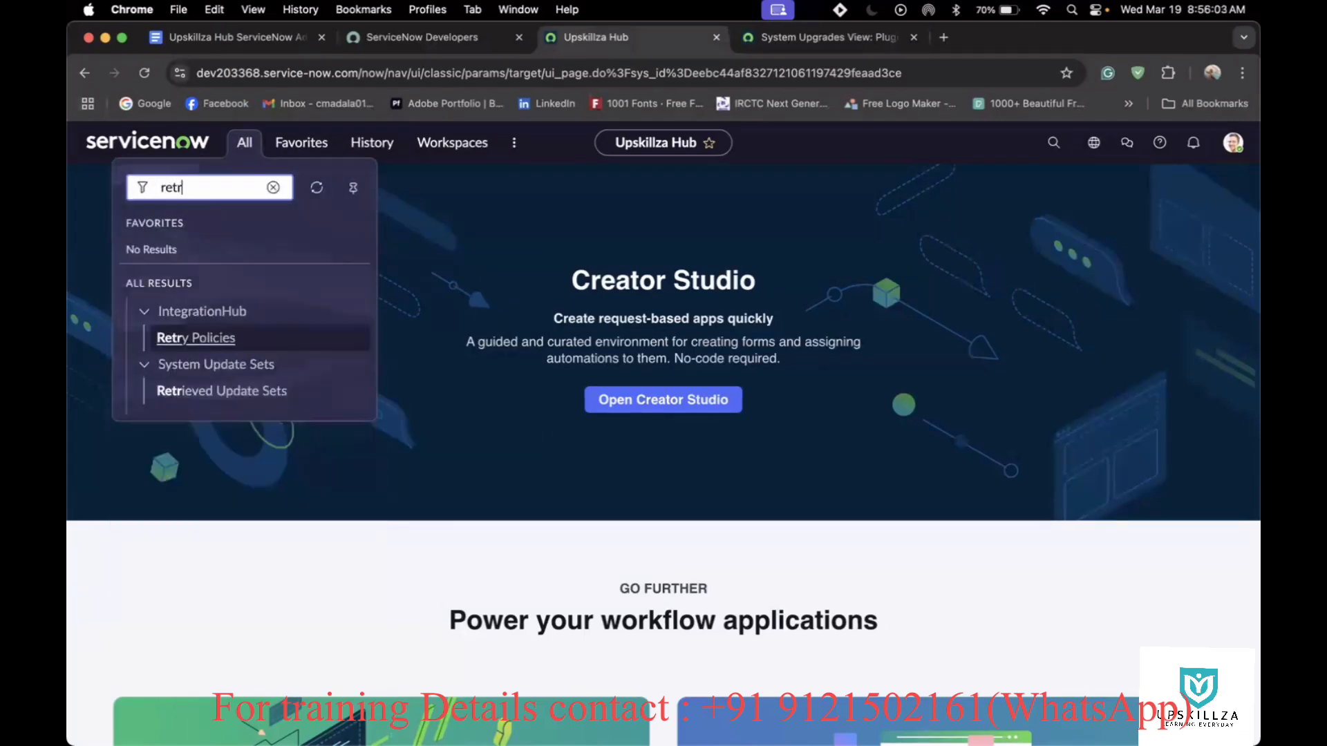
{"action": "left_click", "coordinate": [181, 393]}
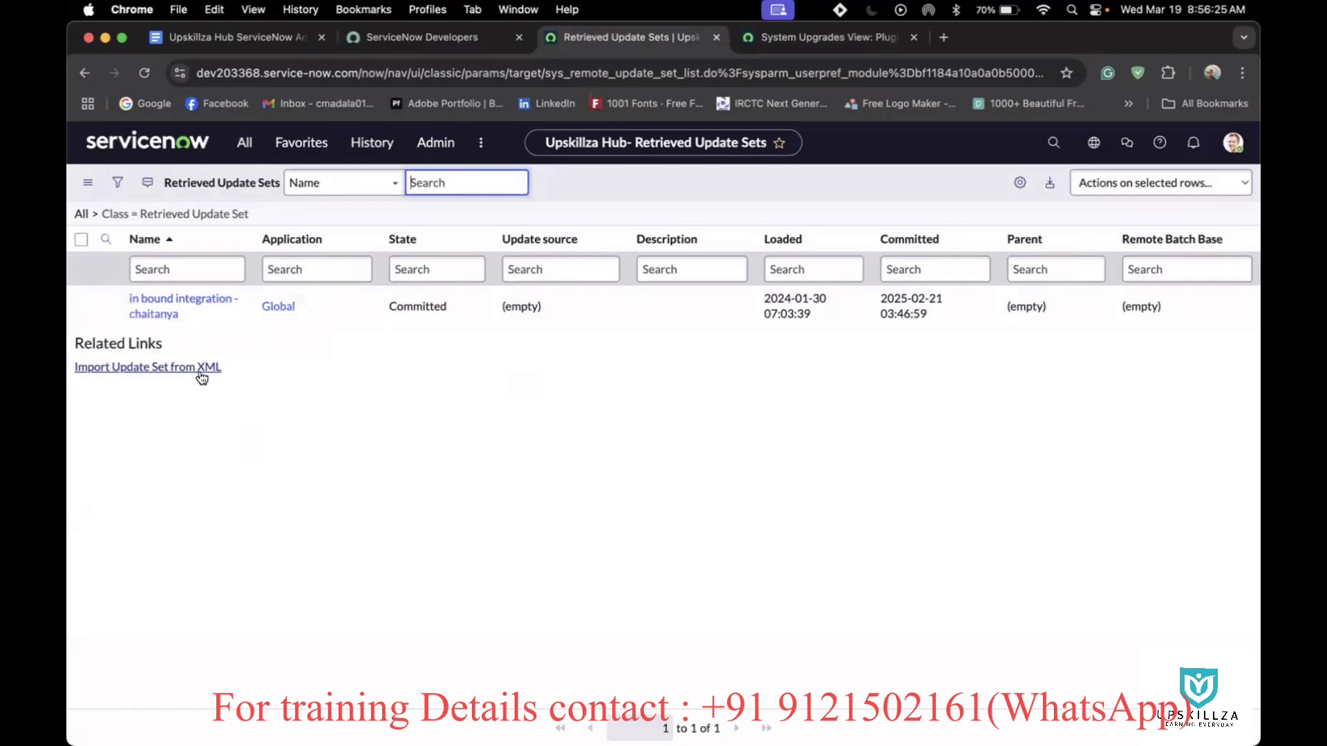
{"action": "left_click", "coordinate": [363, 242]}
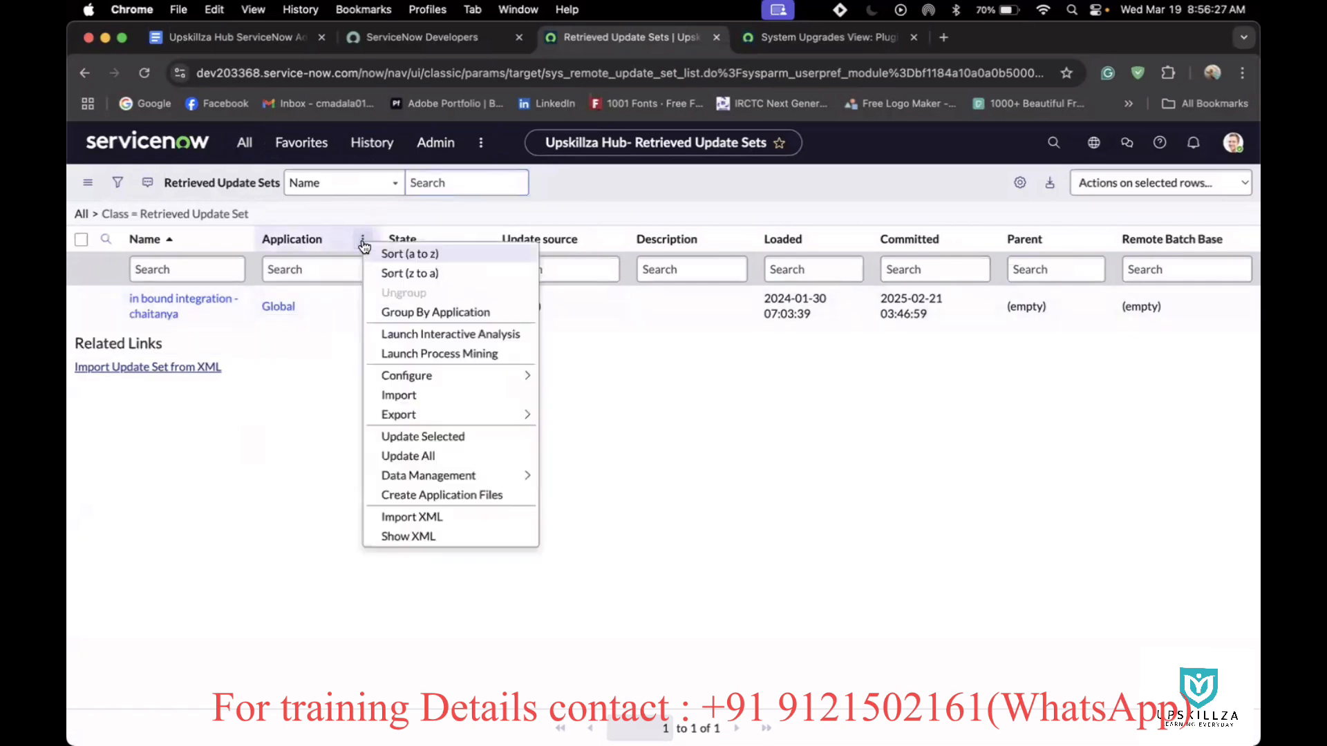
{"action": "left_click", "coordinate": [411, 517]}
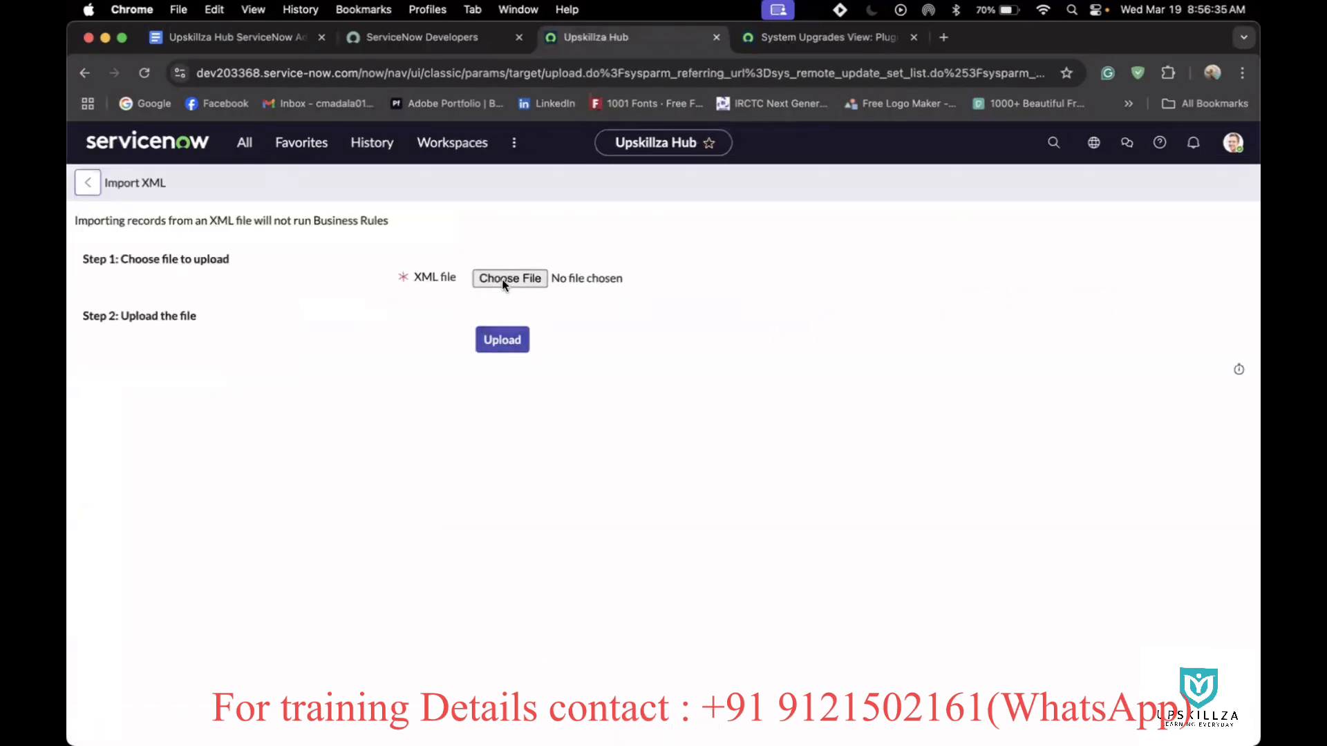
Look at the source instance's Incident Changes record in Safari and return to the XML import page in Chrome
{"action": "left_click", "coordinate": [501, 280]}
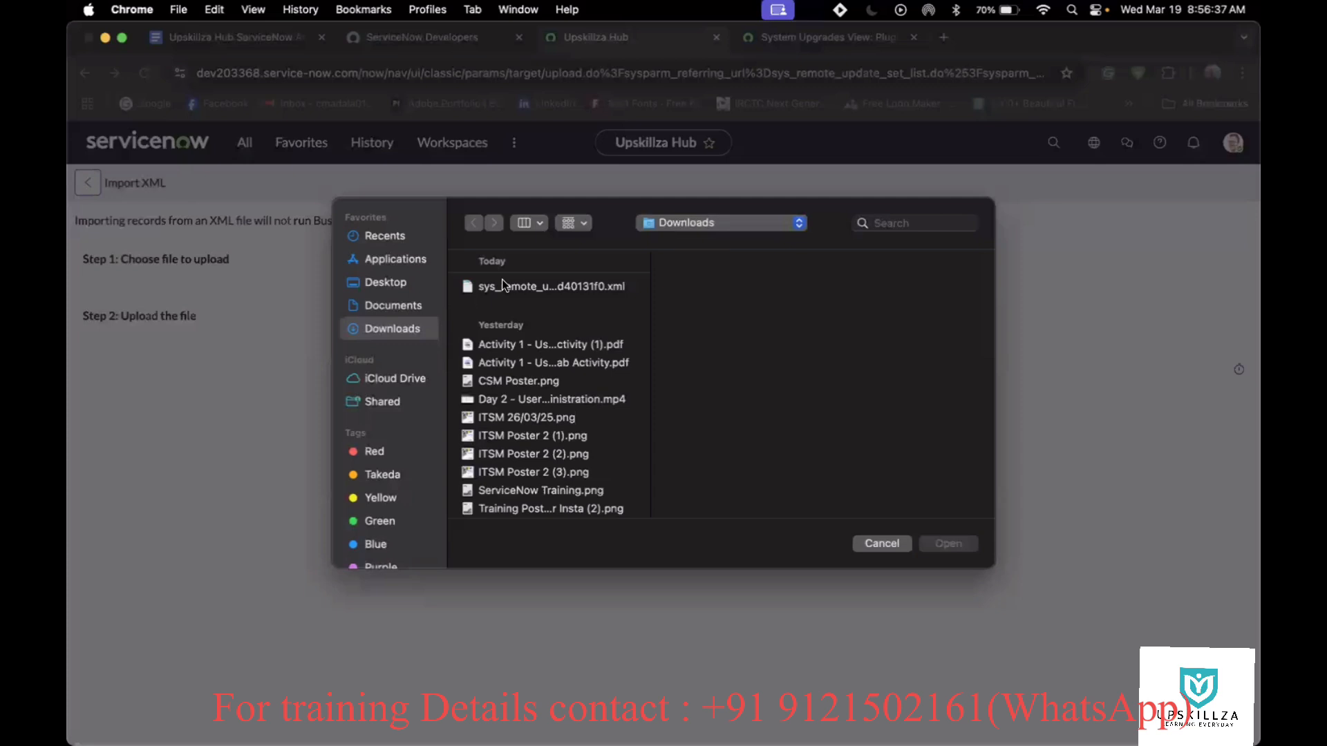
{"action": "left_click", "coordinate": [878, 544]}
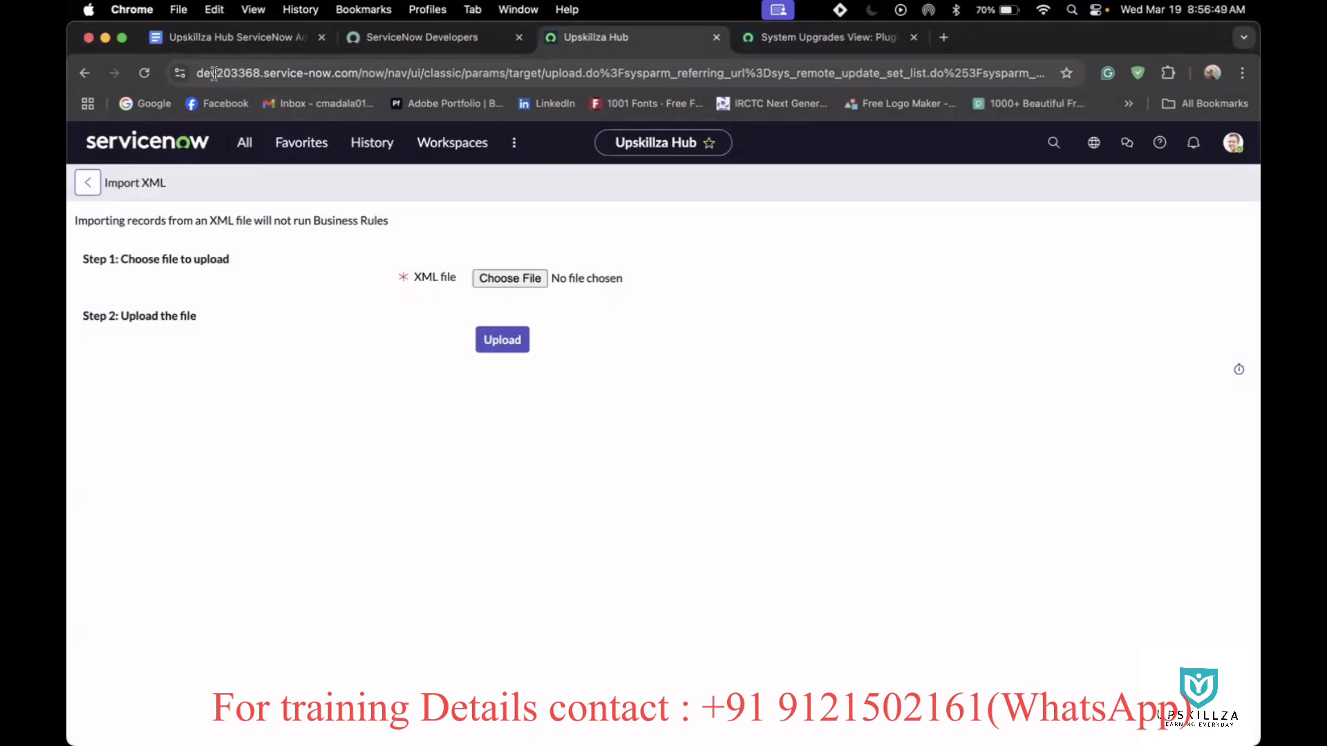
{"action": "key", "text": "super+Tab"}
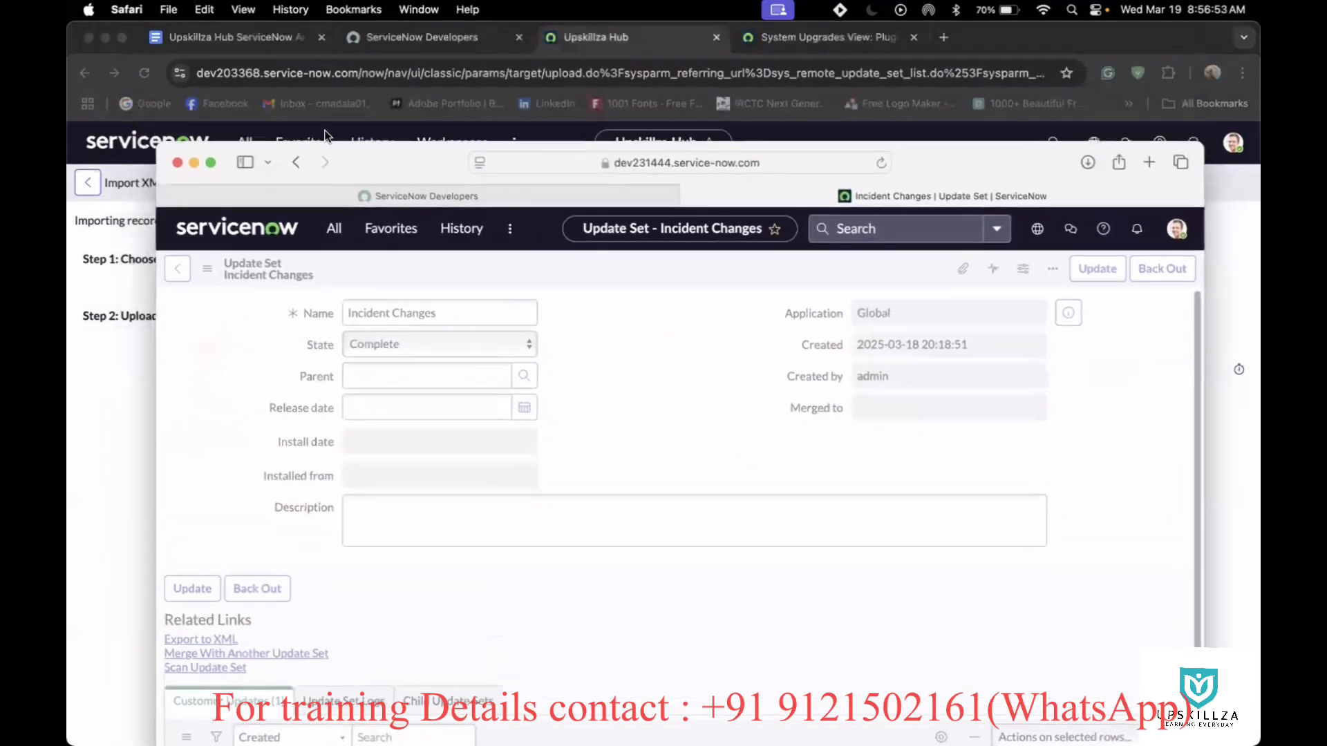
{"action": "left_click_drag", "start_coordinate": [324, 130], "coordinate": [361, 129]}
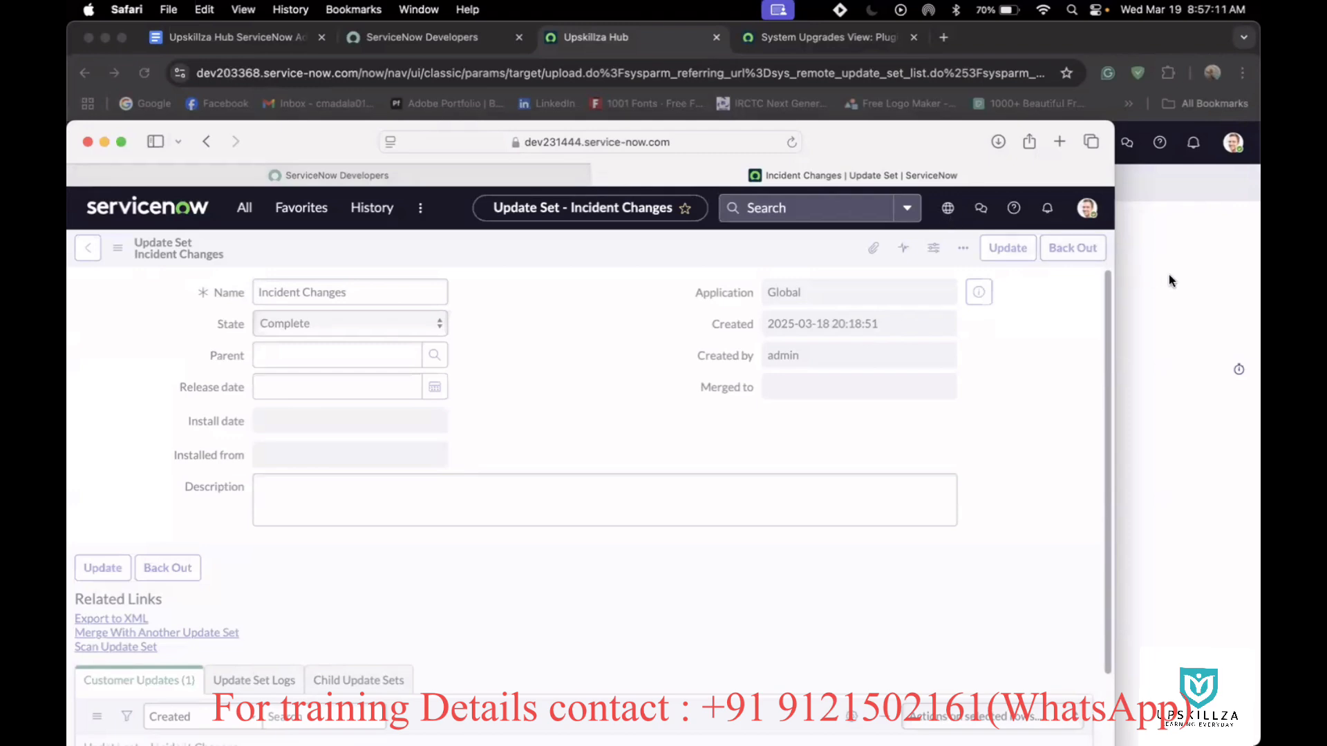
{"action": "left_click", "coordinate": [1160, 232]}
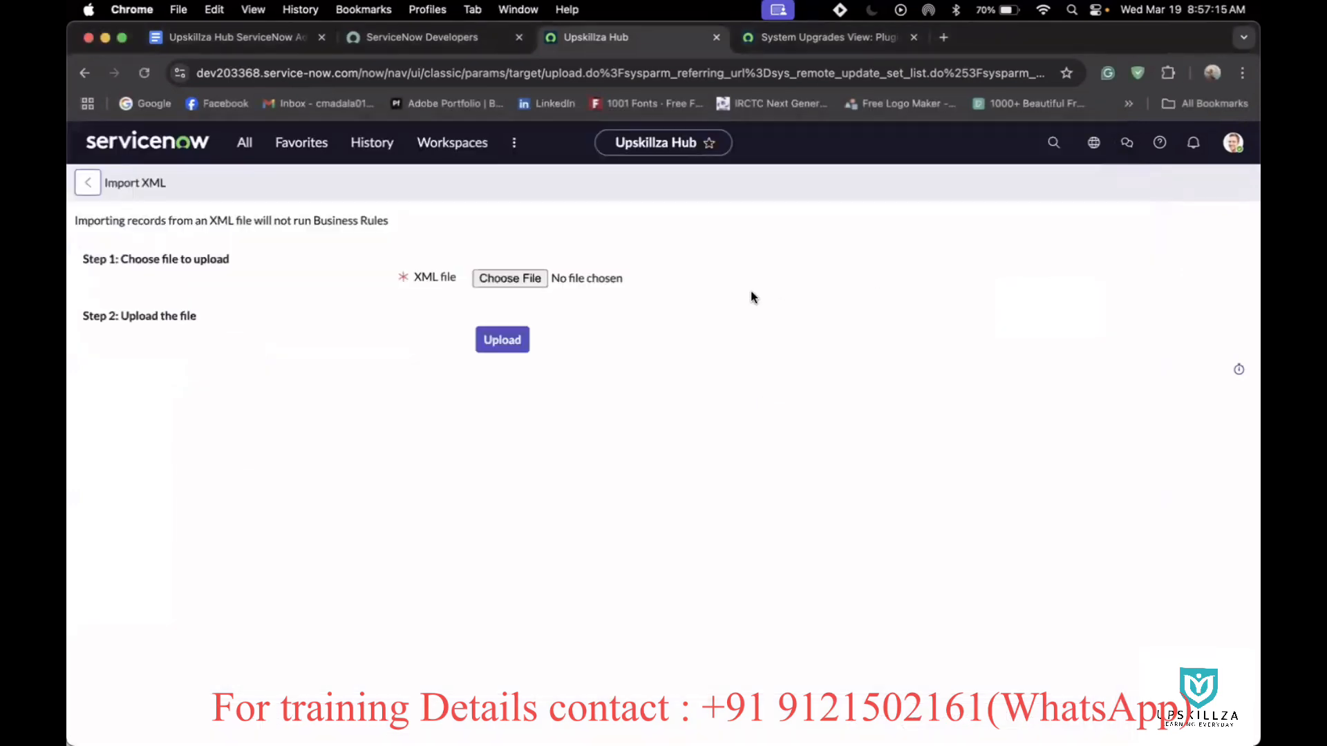
{"action": "left_click", "coordinate": [500, 280]}
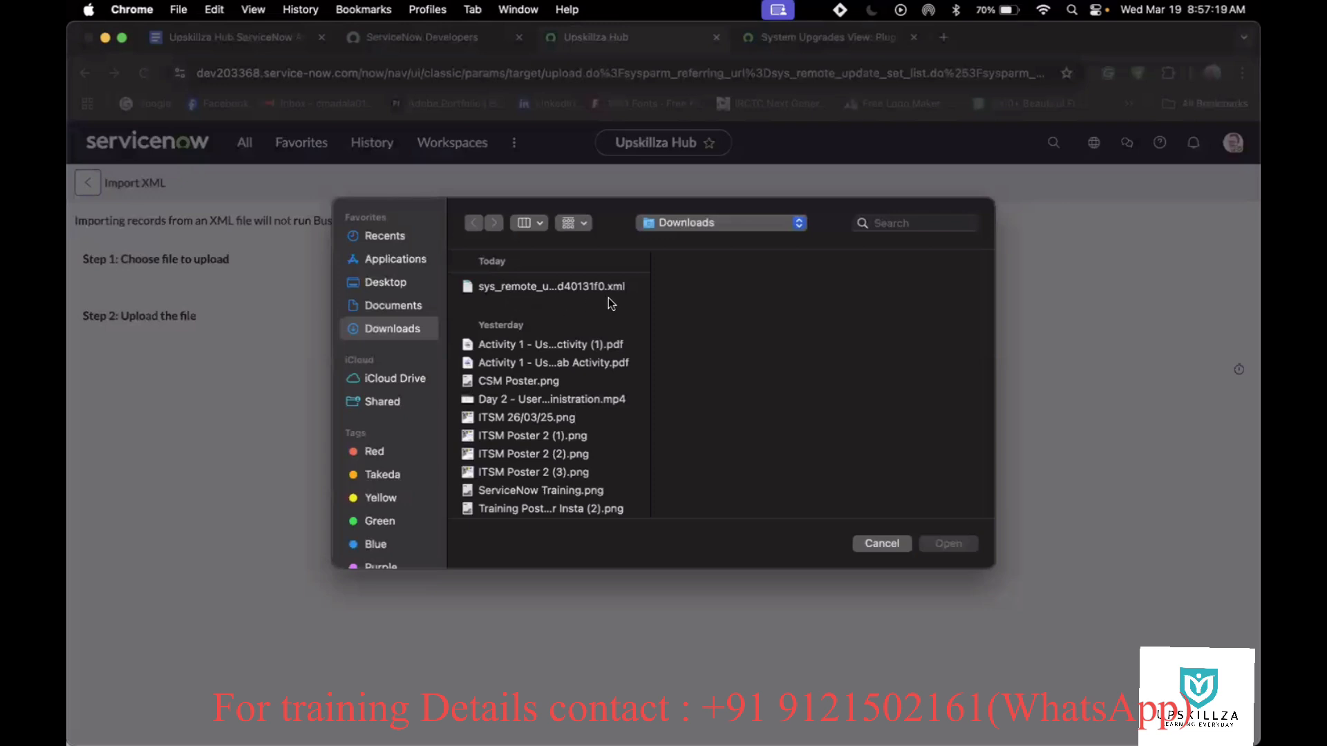
{"action": "left_click", "coordinate": [503, 288]}
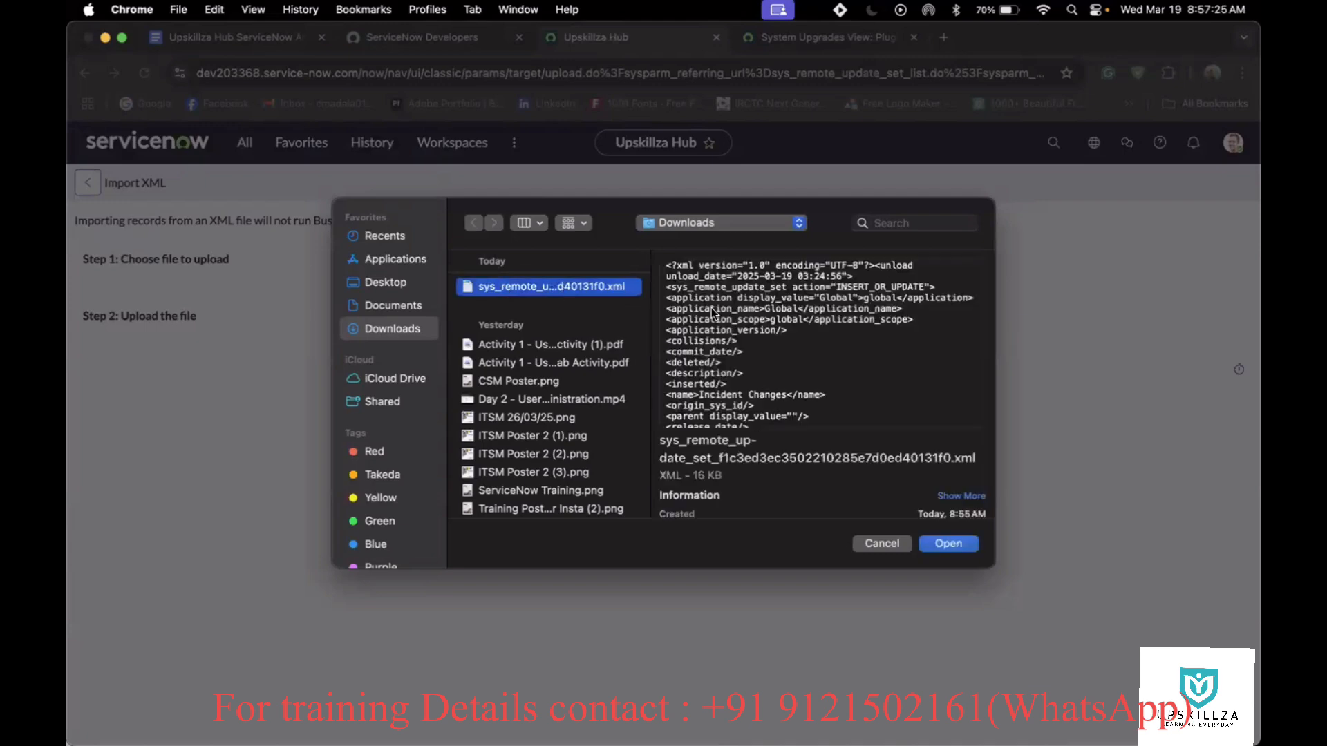
{"action": "left_click", "coordinate": [948, 544]}
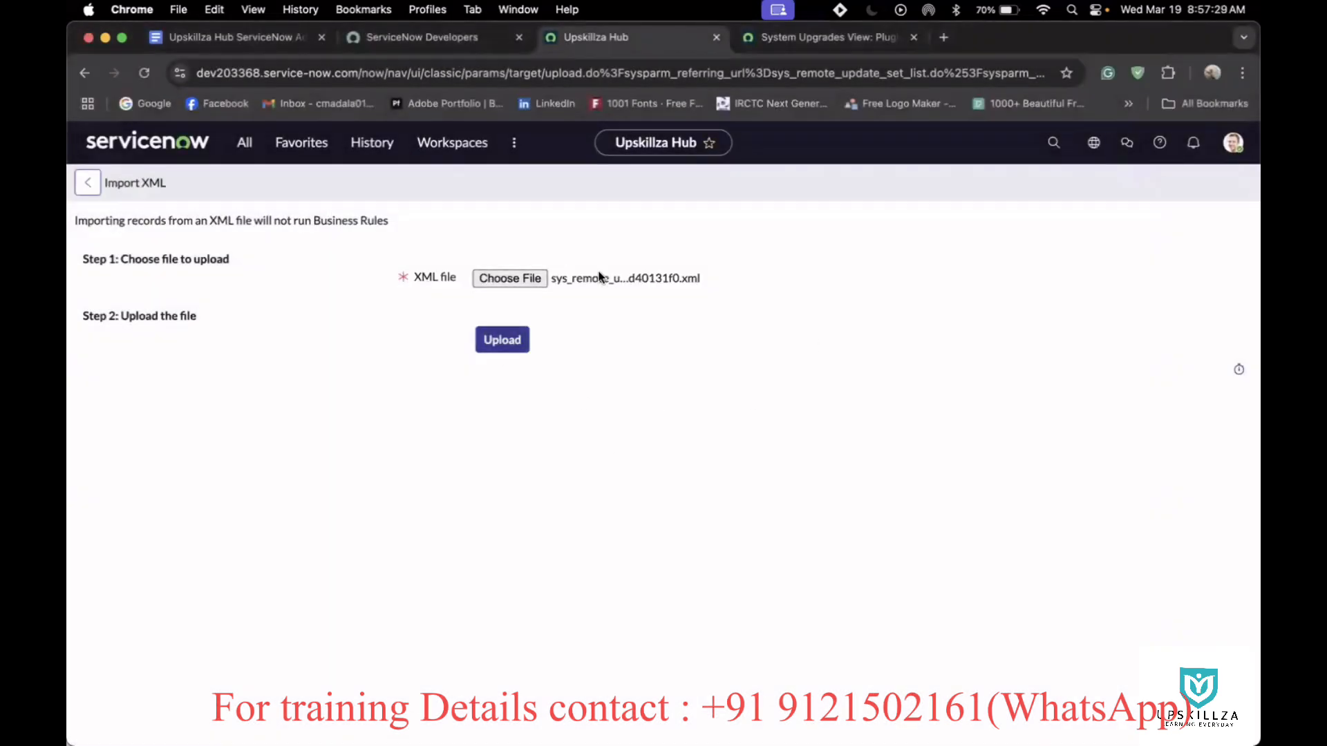
{"action": "left_click", "coordinate": [511, 341]}
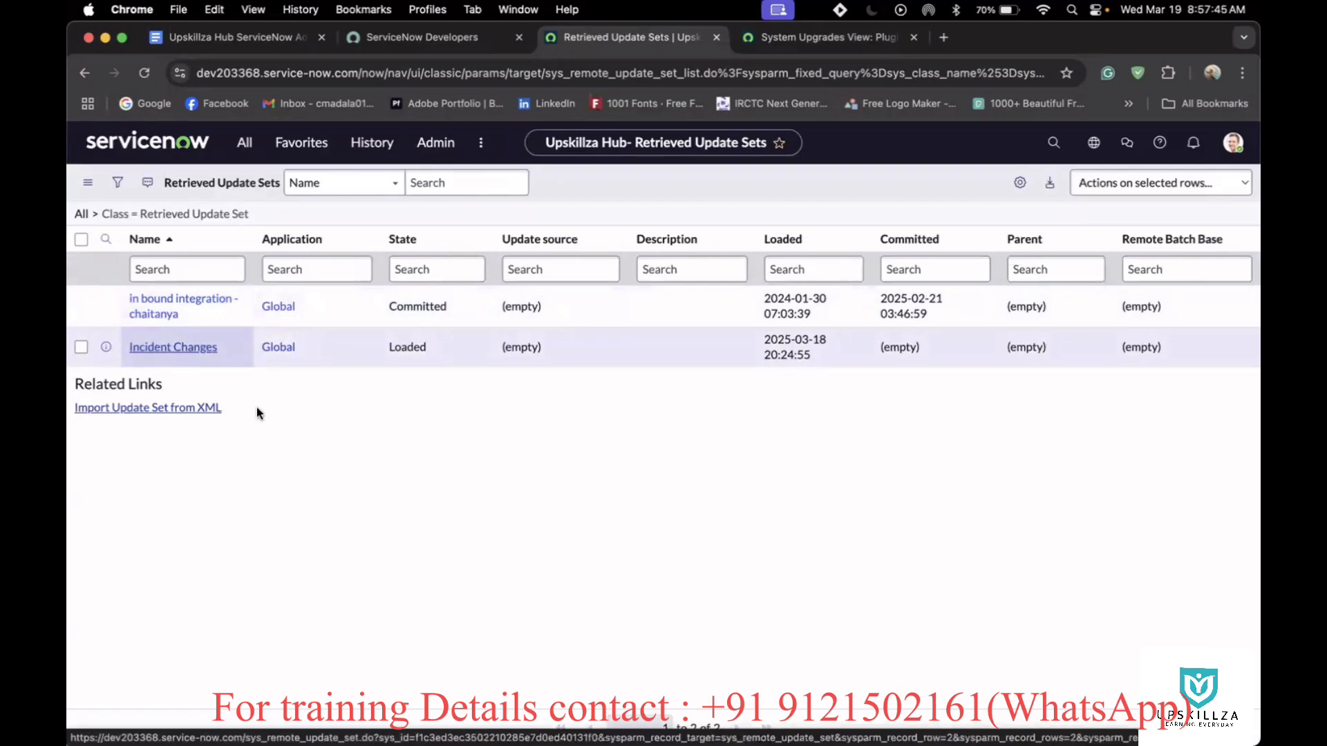
{"action": "left_click", "coordinate": [174, 348]}
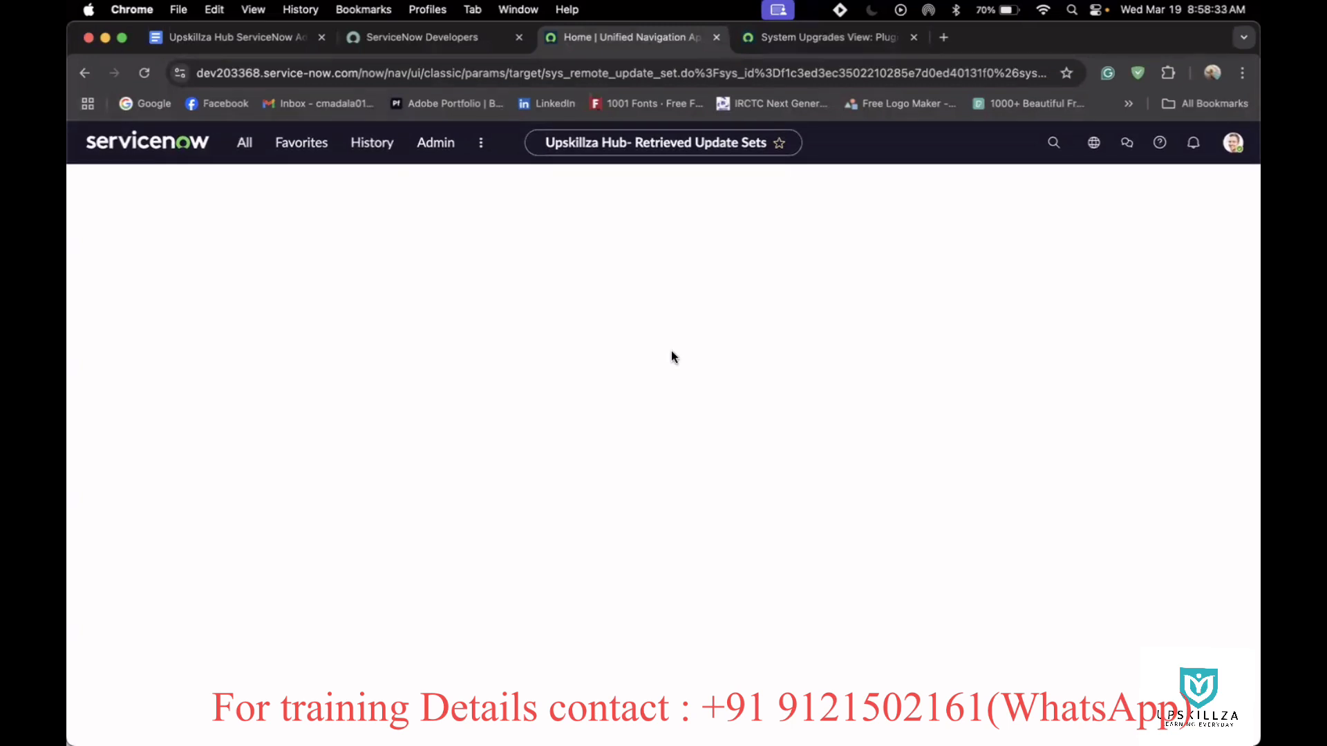
Reload the System Upgrades page and return to the Retrieved Update Sets page
{"action": "left_click", "coordinate": [761, 39]}
{"action": "left_click", "coordinate": [147, 72]}
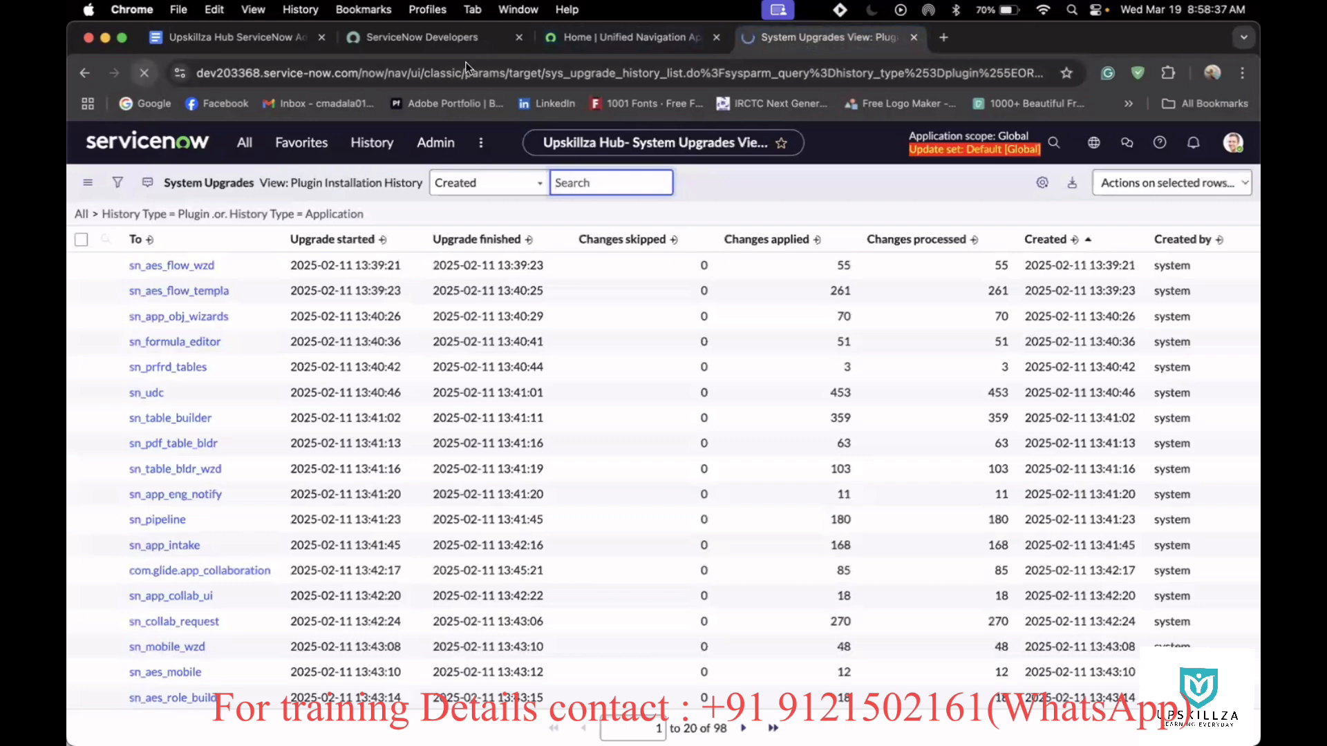
{"action": "left_click", "coordinate": [609, 35]}
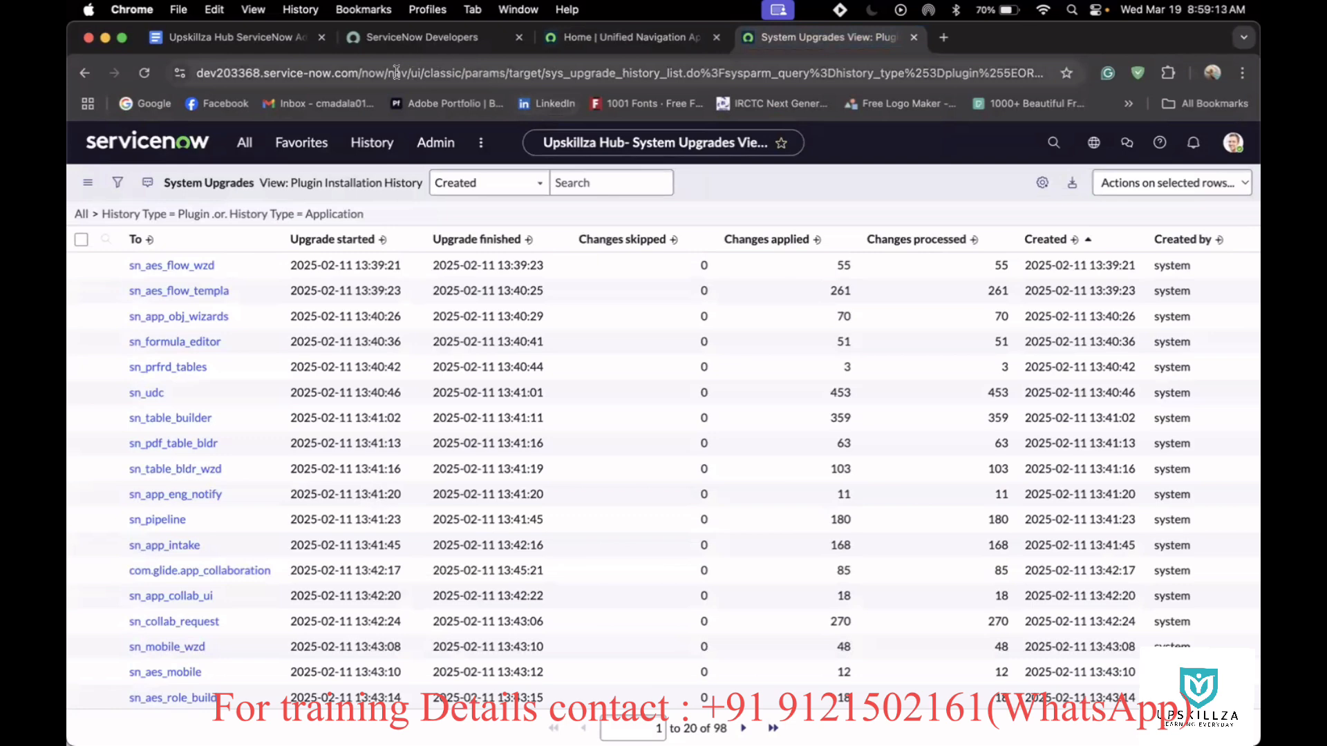
Cancel pending transactions on the dev203368 instance by loading its cancel_my_transaction.do page in place of System Upgrades
{"action": "left_click_drag", "start_coordinate": [360, 72], "coordinate": [1062, 88]}
{"action": "type", "text": "canc"}
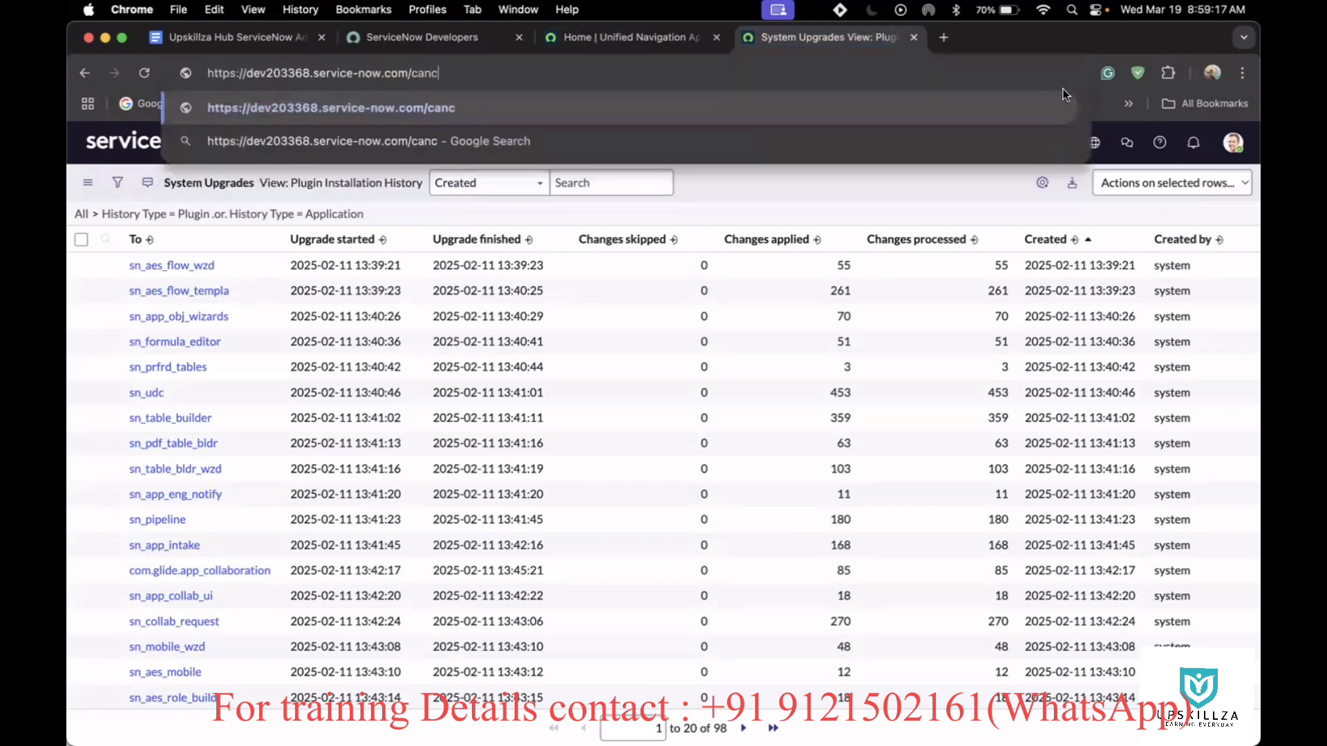
{"action": "type", "text": "el_m"}
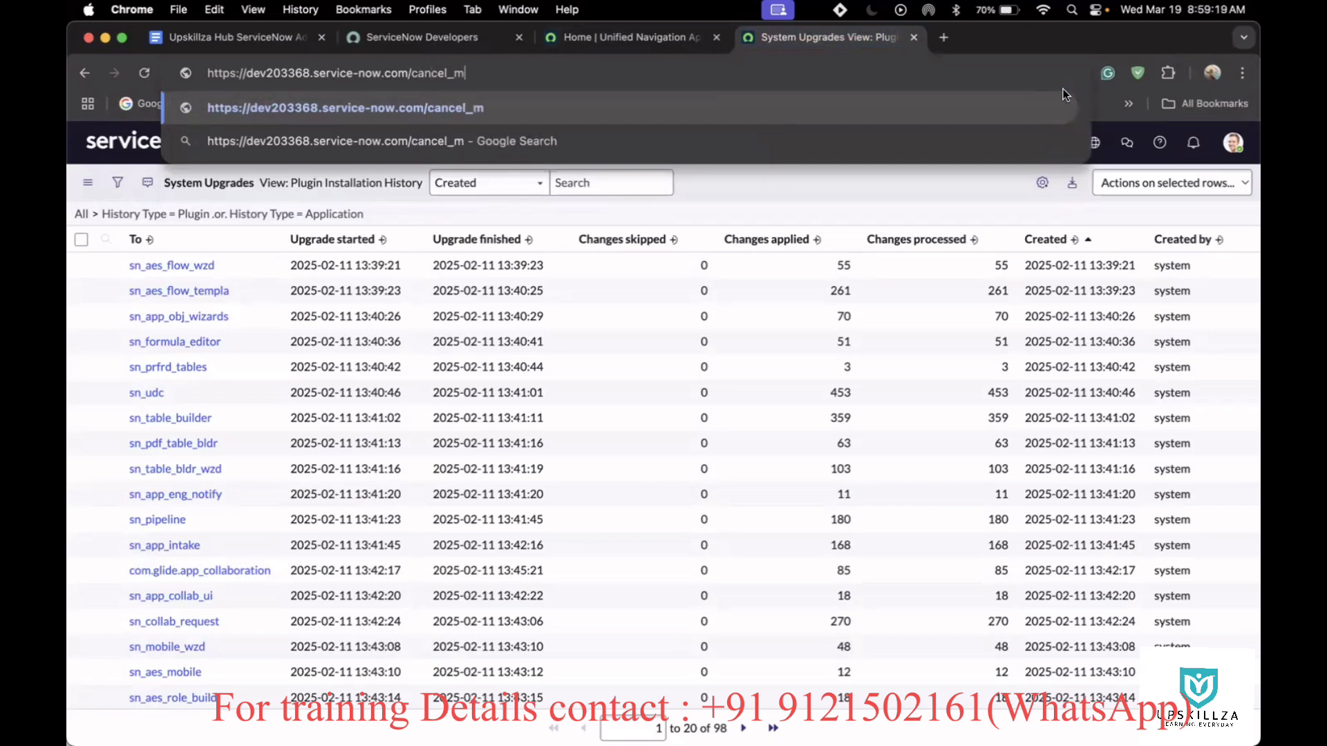
{"action": "type", "text": "y_"}
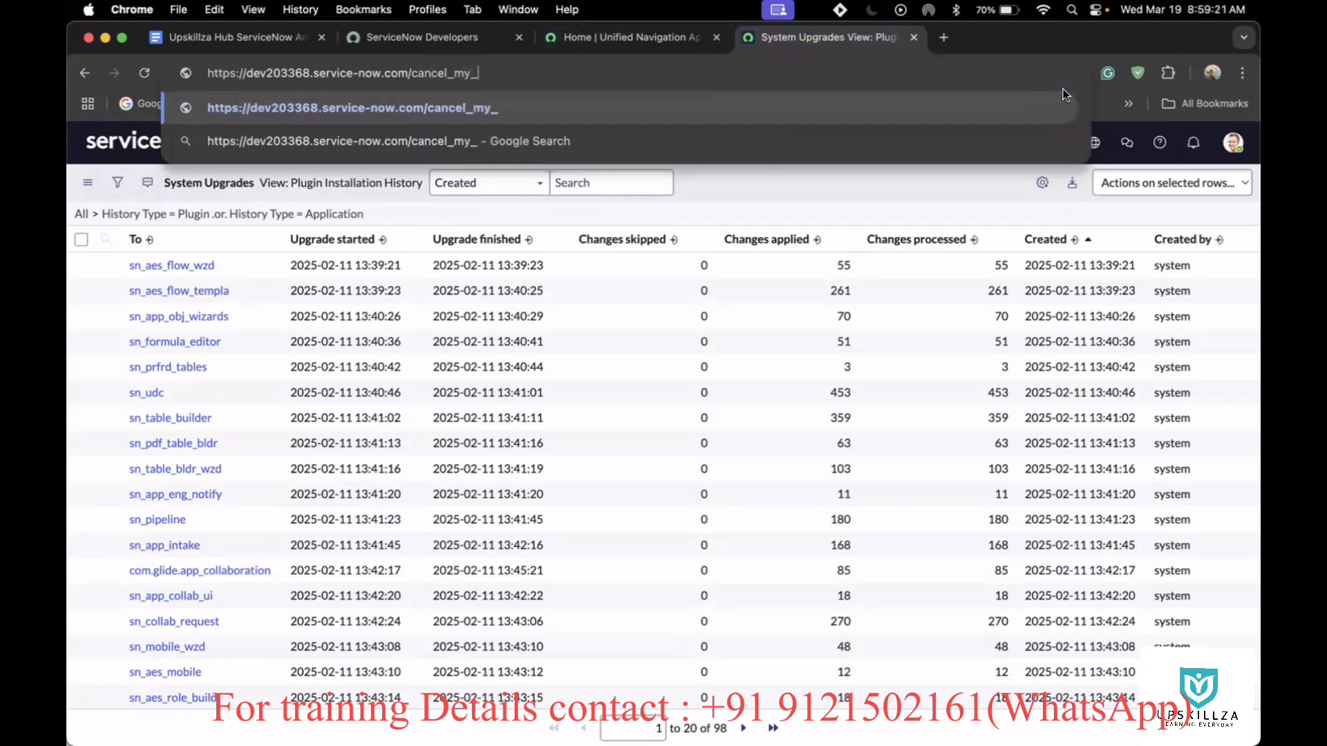
{"action": "type", "text": "transa"}
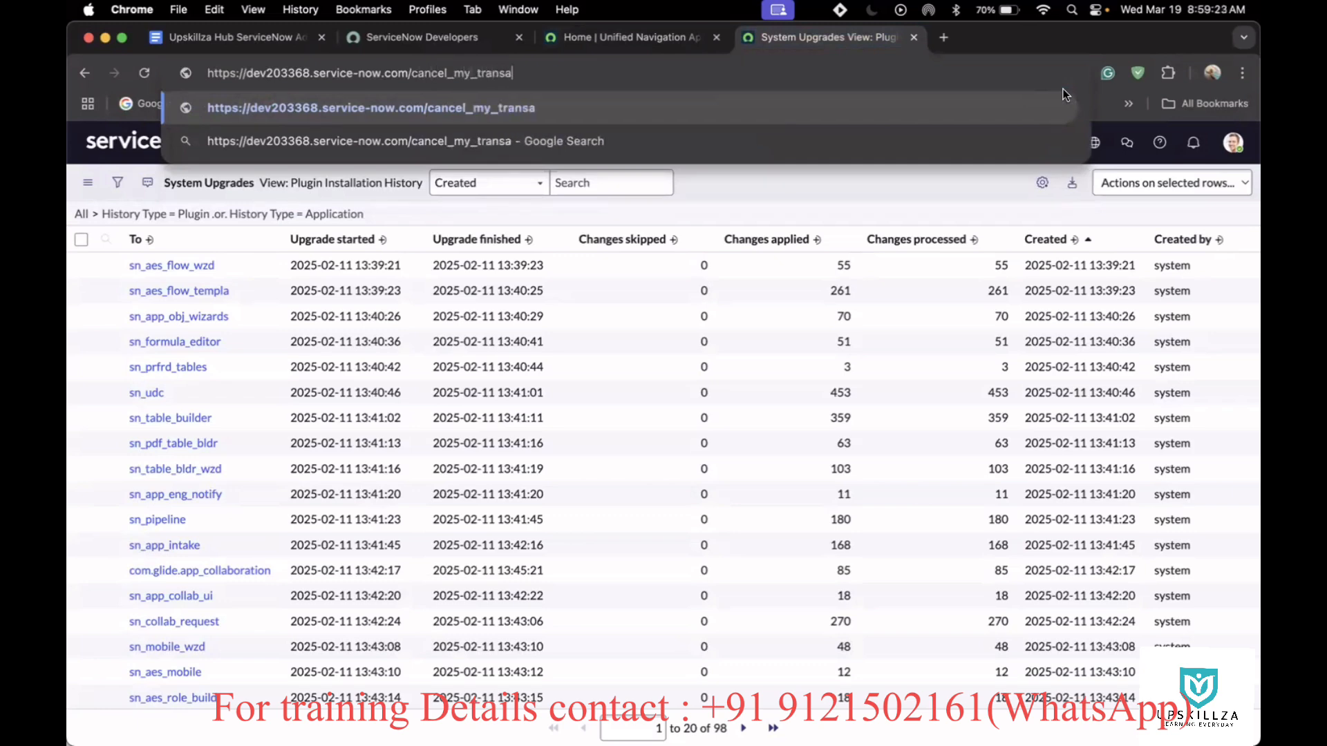
{"action": "type", "text": "ction.do"}
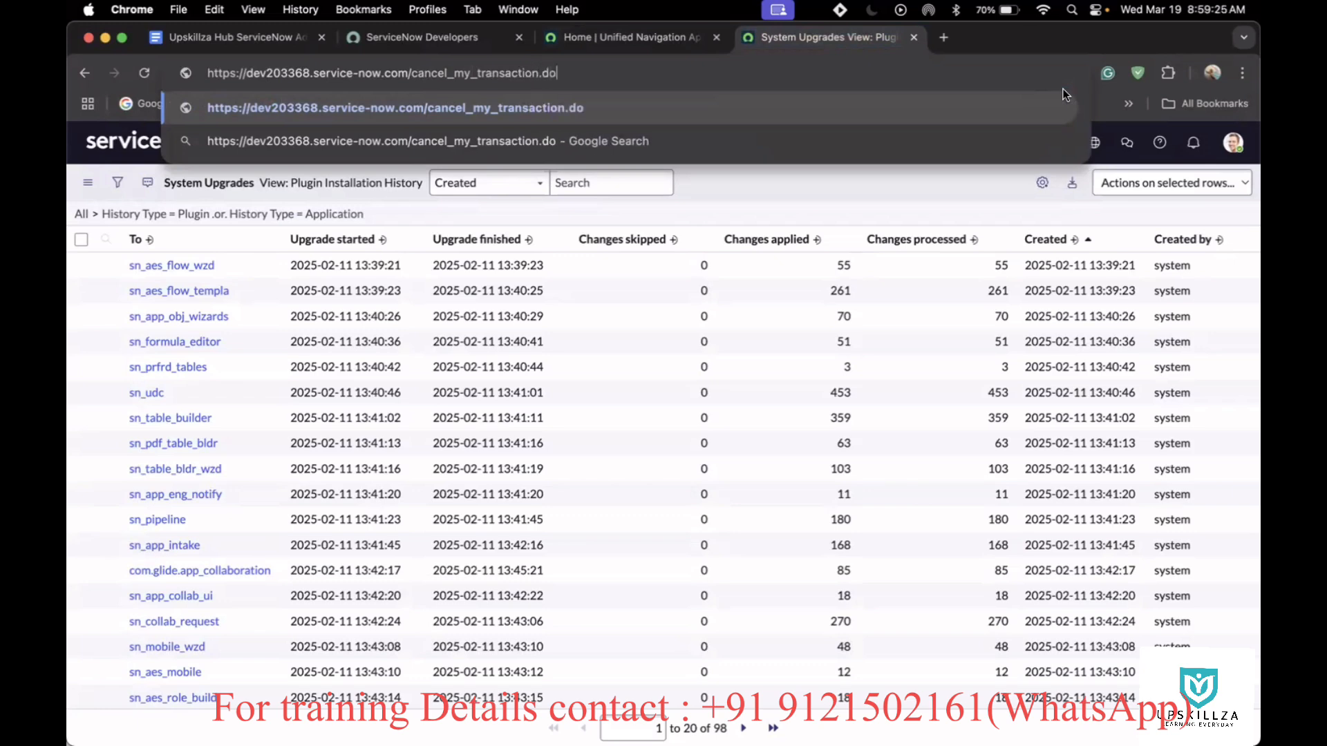
{"action": "key", "text": "Return"}
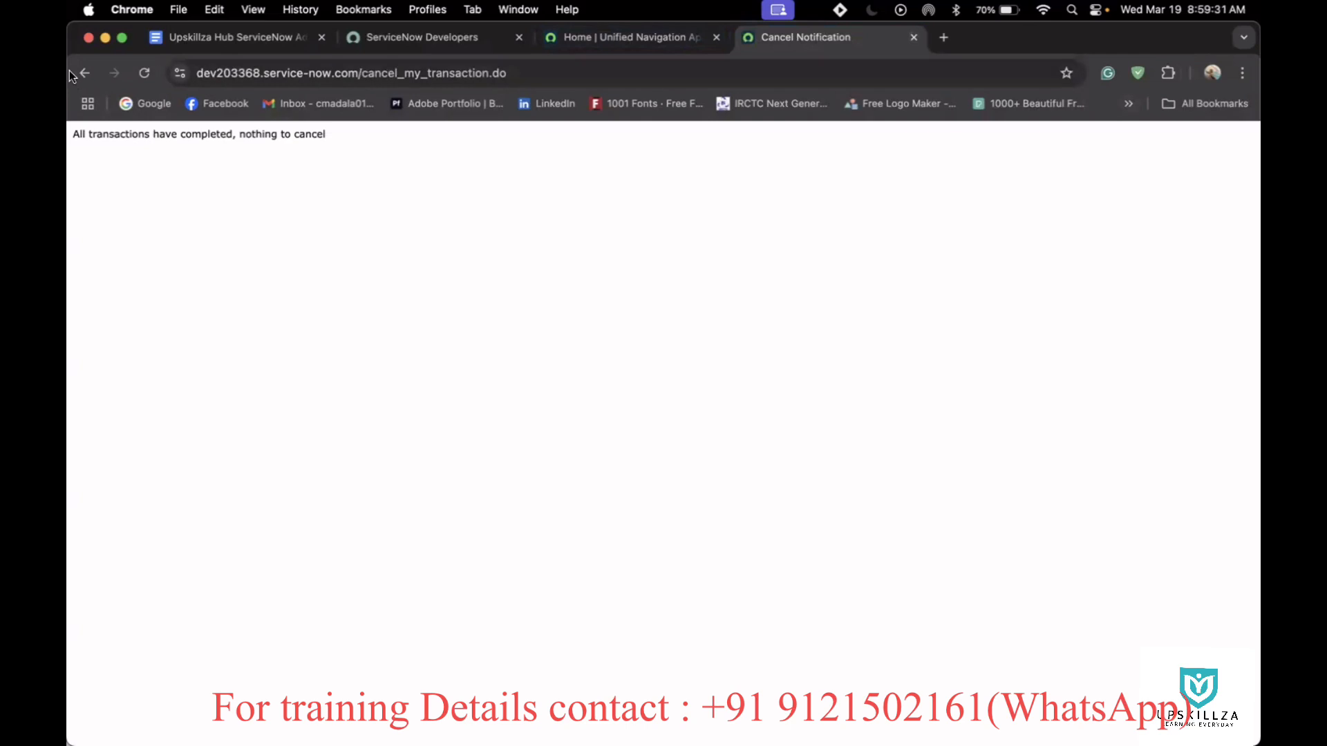
Load the dev203368 instance's base address, and reload the retrieved update set record page
{"action": "left_click", "coordinate": [410, 73]}
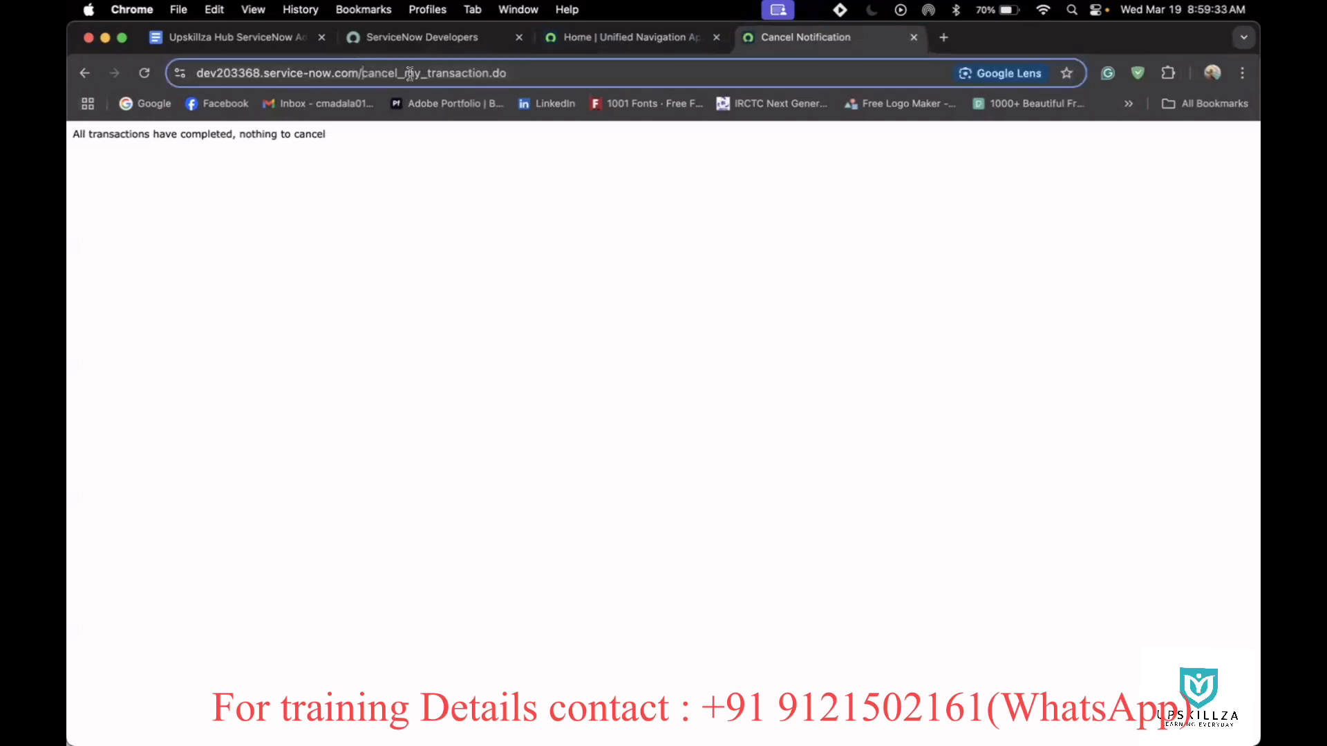
{"action": "left_click_drag", "start_coordinate": [361, 73], "coordinate": [551, 79]}
{"action": "key", "text": "BackSpace"}
{"action": "key", "text": "Return"}
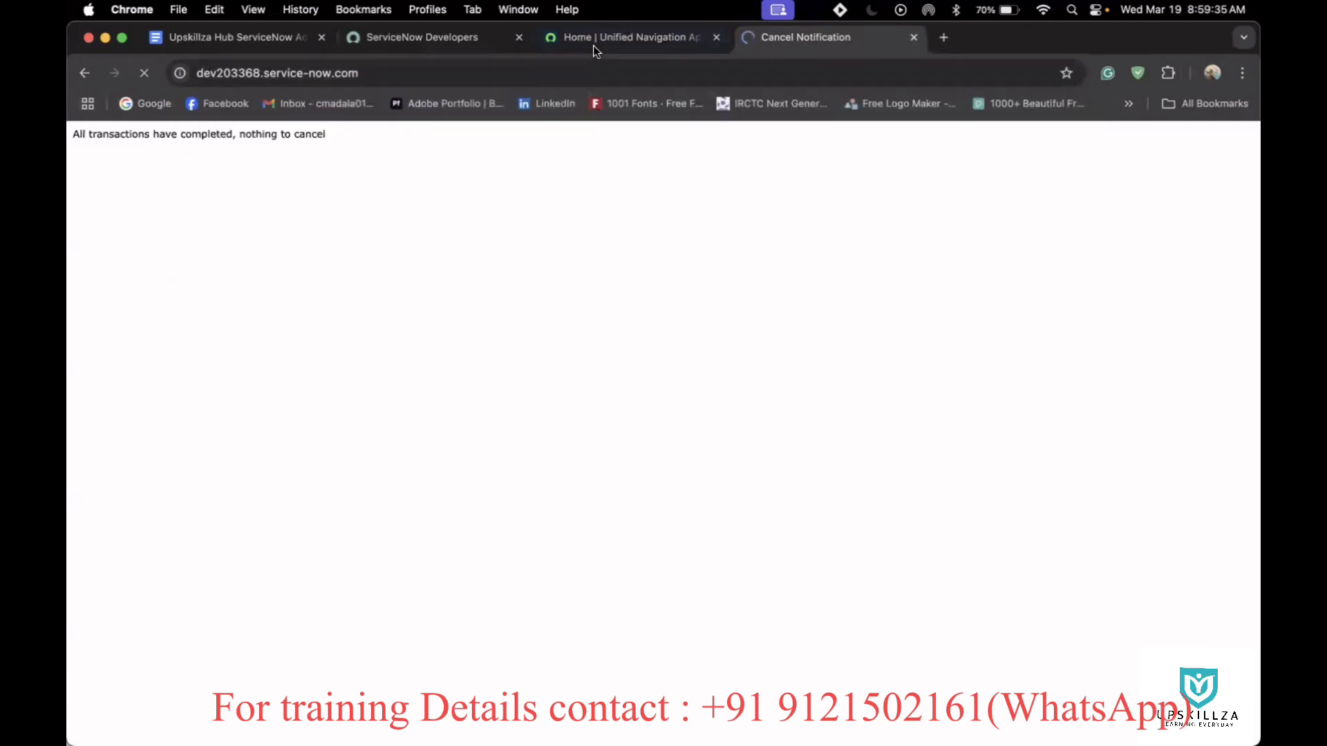
{"action": "left_click", "coordinate": [593, 45]}
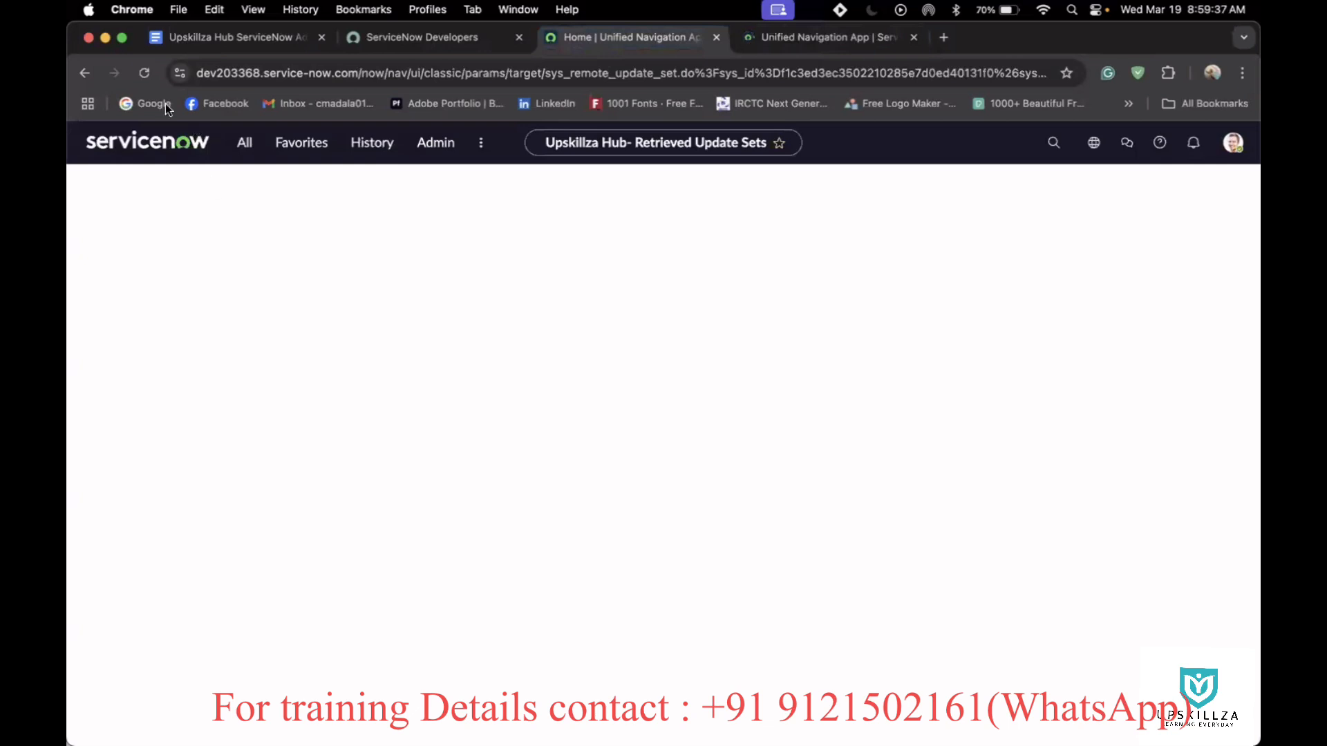
{"action": "left_click", "coordinate": [143, 73]}
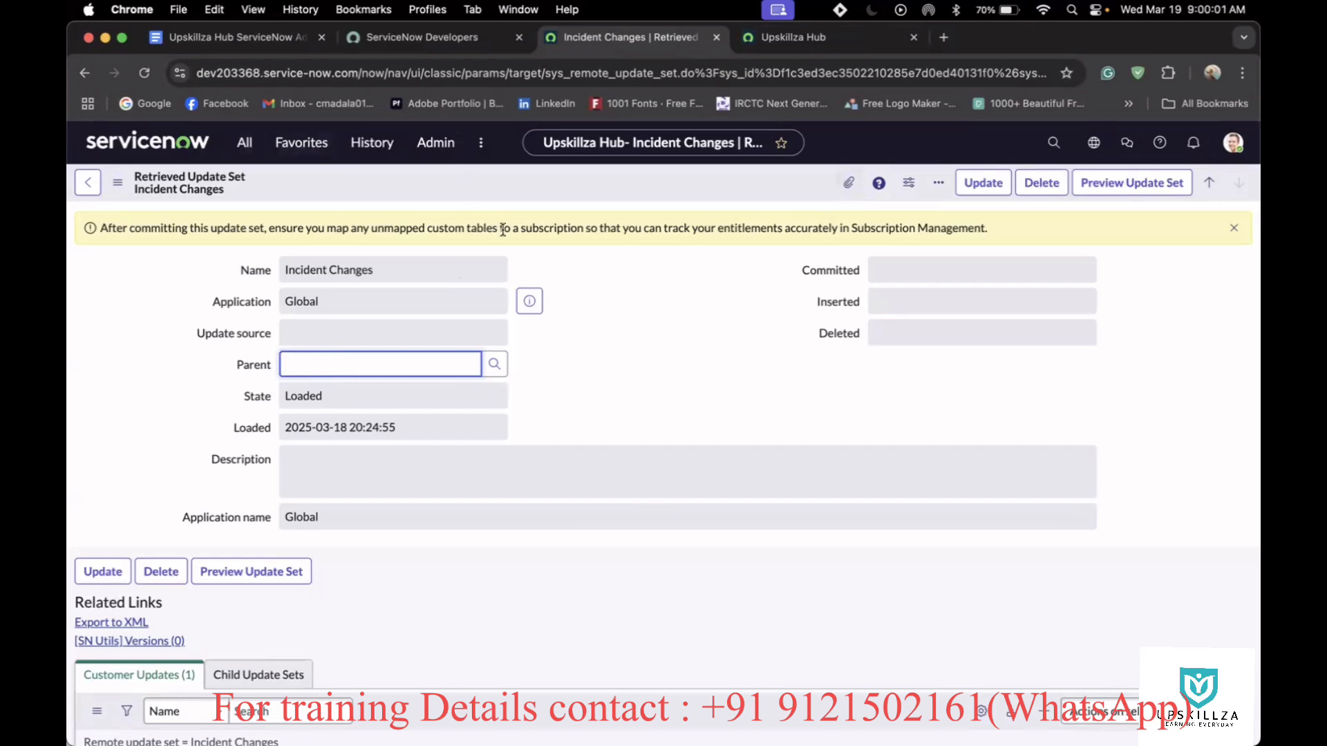
Compare the customer updates of Incident Changes in Safari's source instance with those in Chrome's retrieved record, and examine its State field
{"action": "key", "text": "super+Tab"}
{"action": "left_click", "coordinate": [257, 292]}
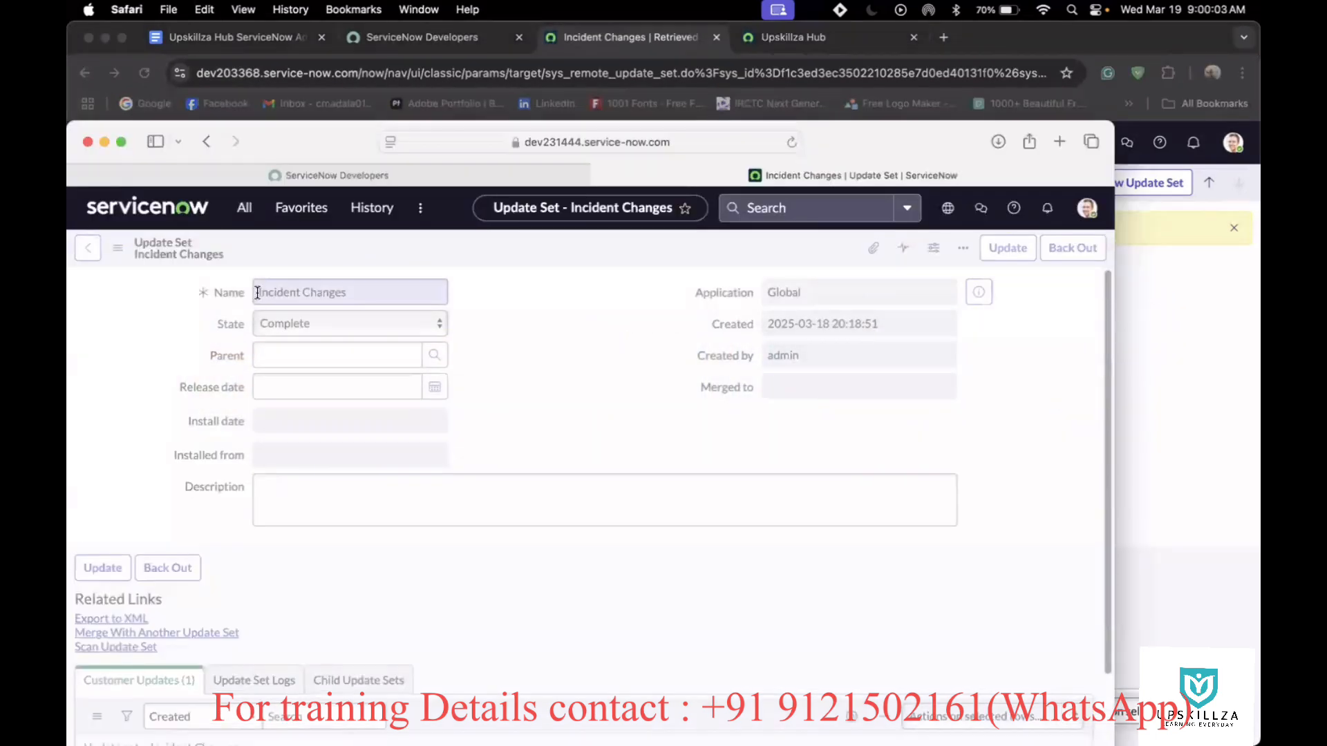
{"action": "scroll", "coordinate": [435, 601], "scroll_direction": "down", "scroll_amount": 2}
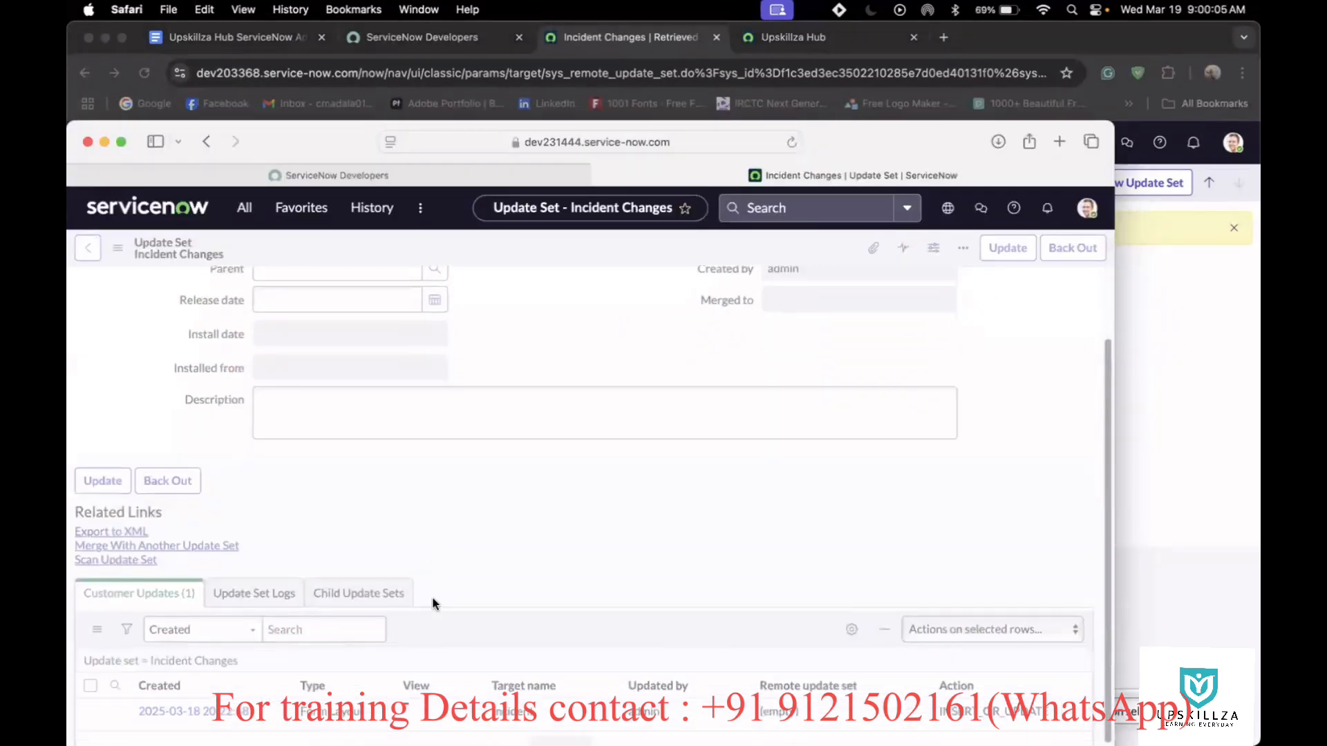
{"action": "key", "text": "super+Tab"}
{"action": "scroll", "coordinate": [571, 561], "scroll_direction": "down", "scroll_amount": 4}
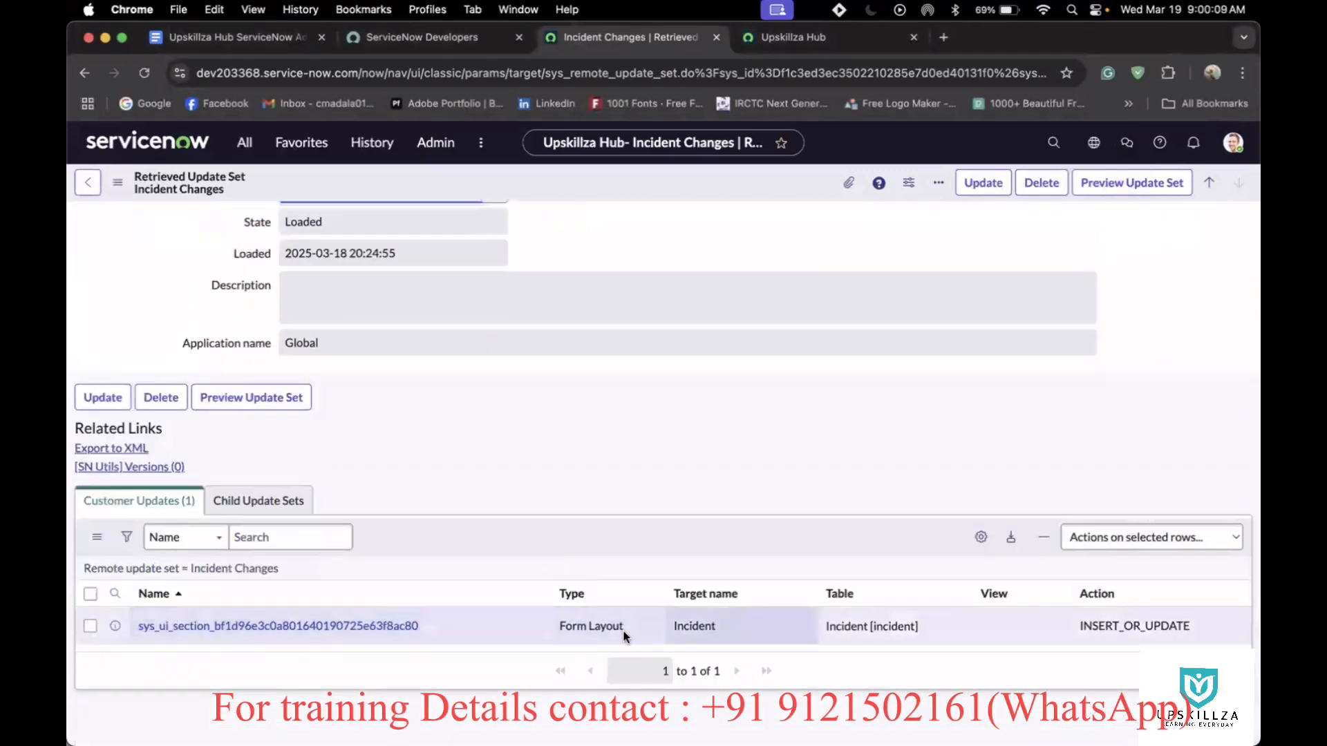
{"action": "scroll", "coordinate": [751, 471], "scroll_direction": "up", "scroll_amount": 4}
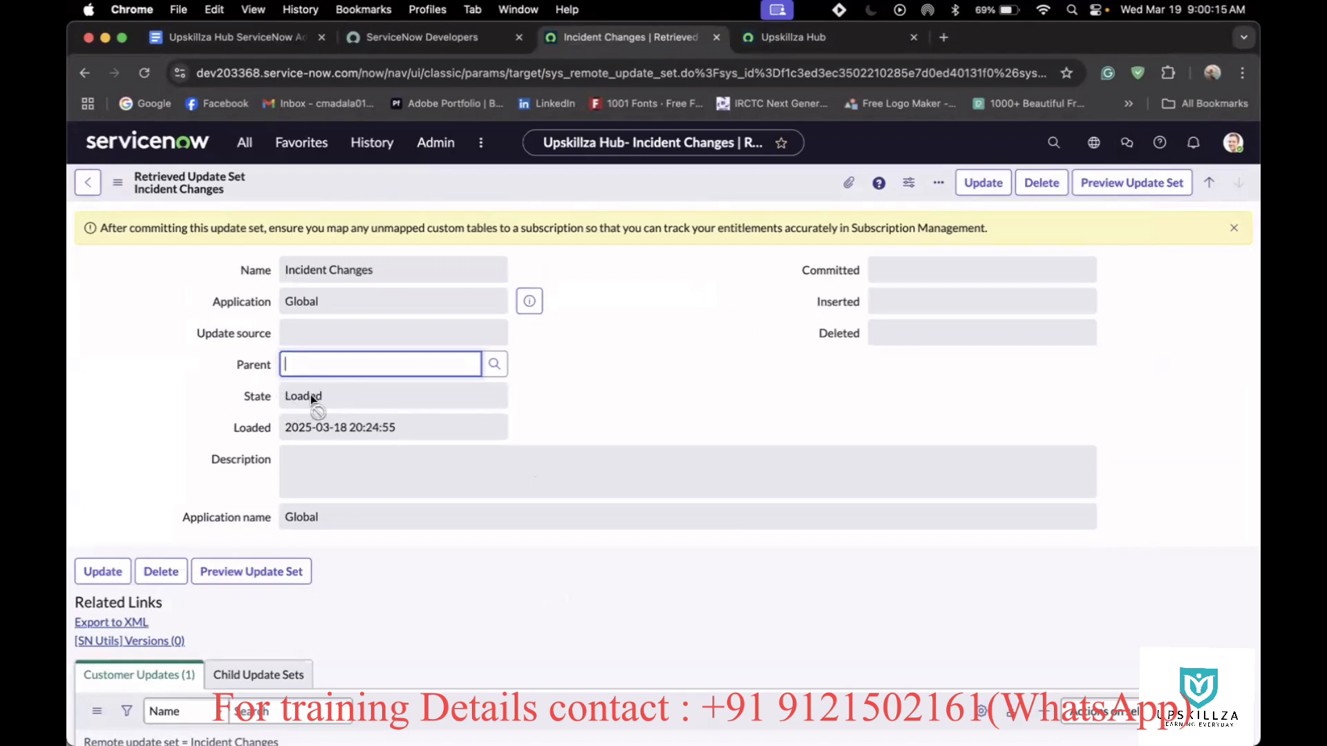
{"action": "left_click", "coordinate": [284, 396]}
{"action": "left_click", "coordinate": [649, 385]}
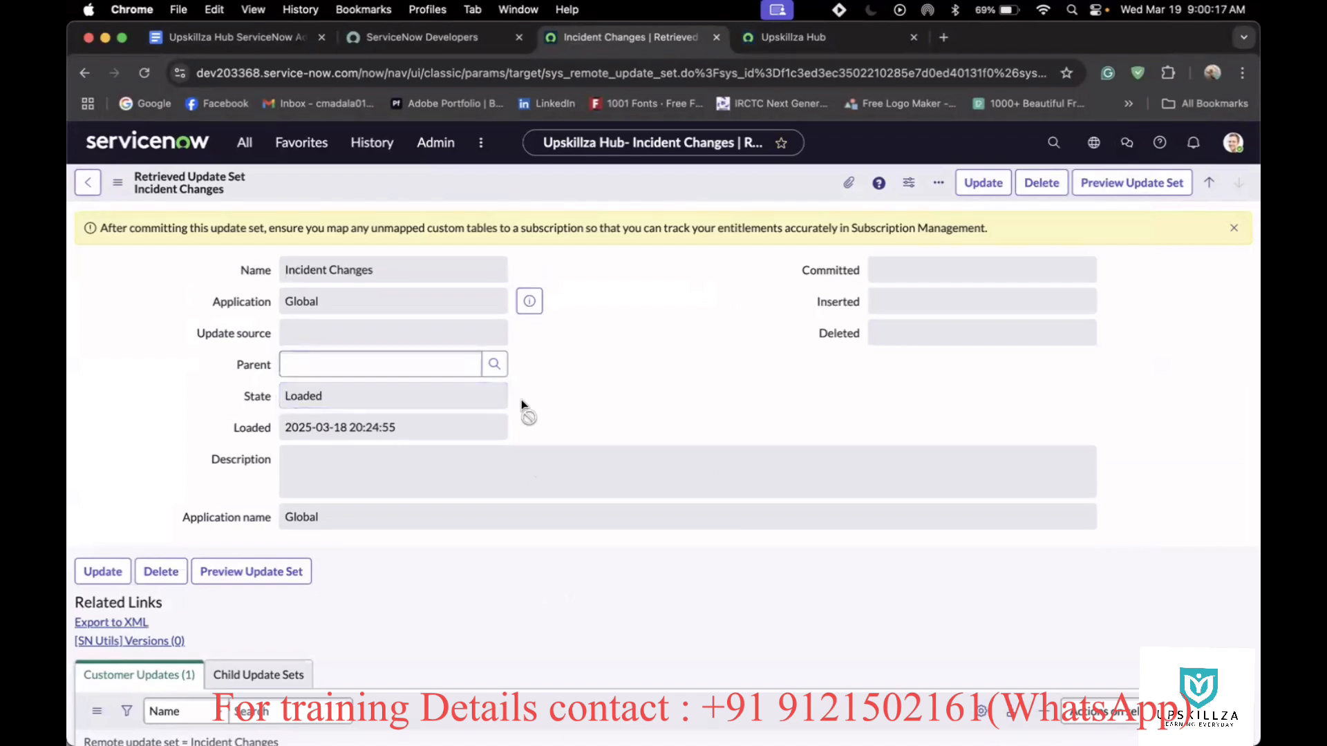
Find Local Update Sets in the navigator with "local up" and open its list in a new browser tab
{"action": "left_click", "coordinate": [243, 143]}
{"action": "type", "text": "l"}
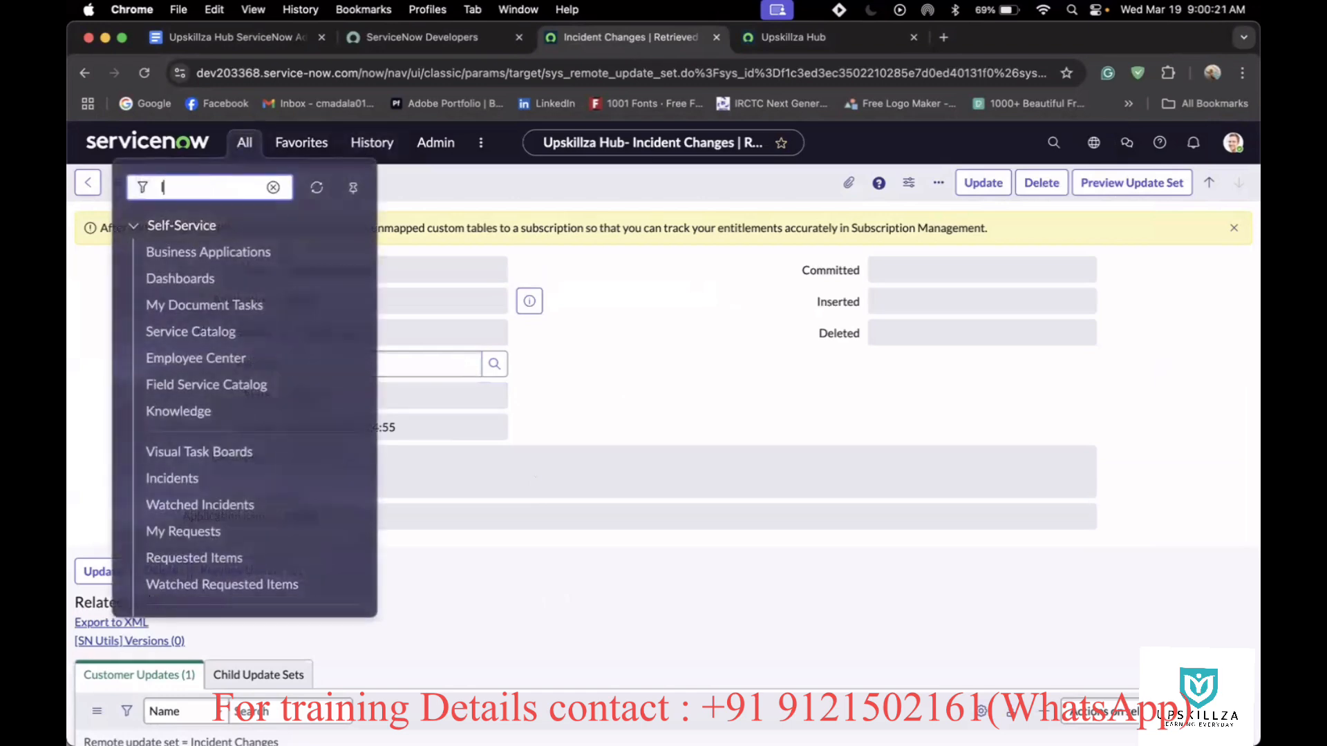
{"action": "type", "text": "oacl"}
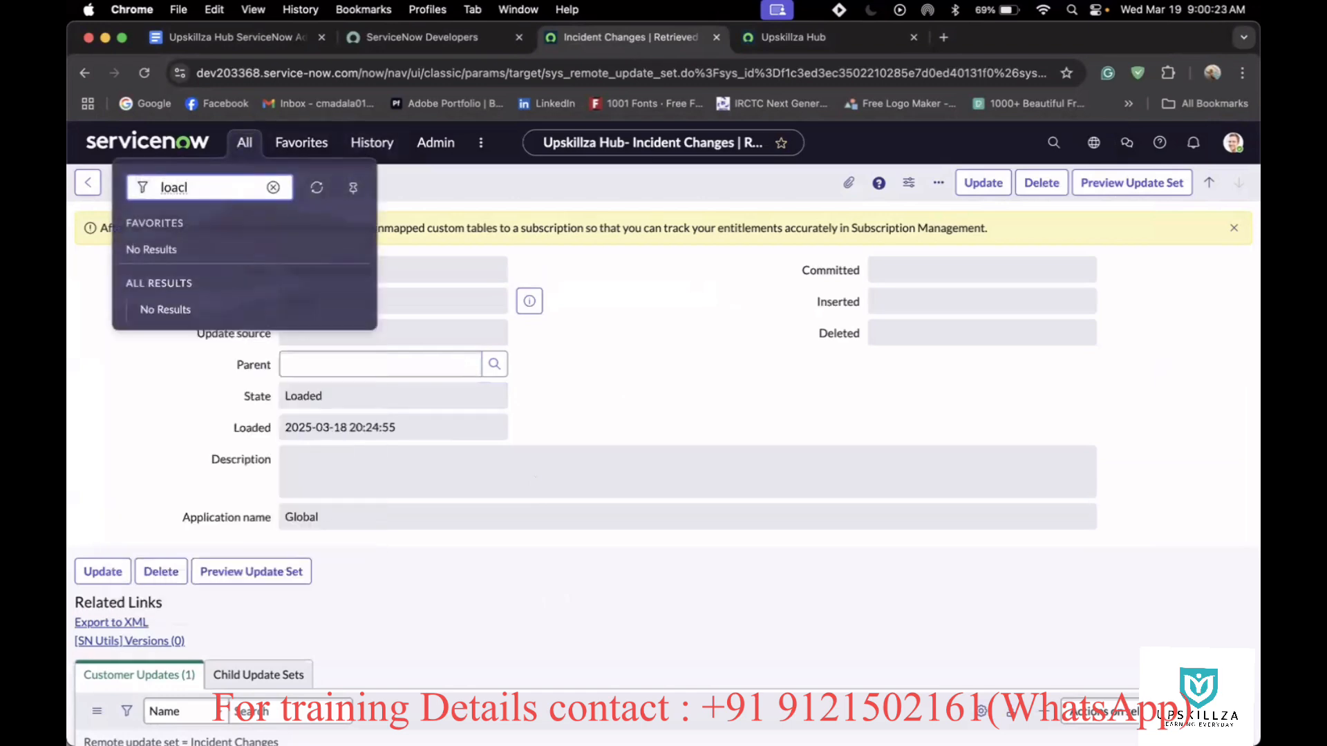
{"action": "key", "text": "BackSpace"}
{"action": "type", "text": "cal"}
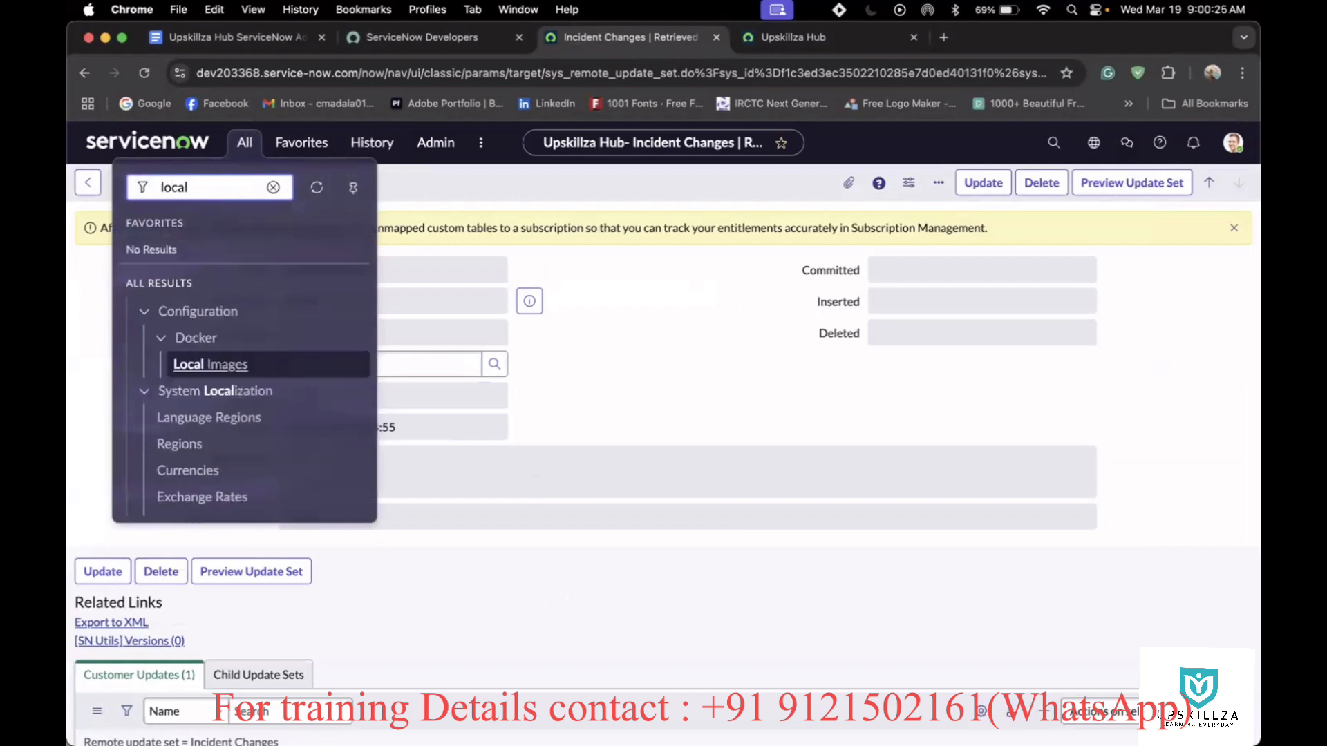
{"action": "type", "text": " up"}
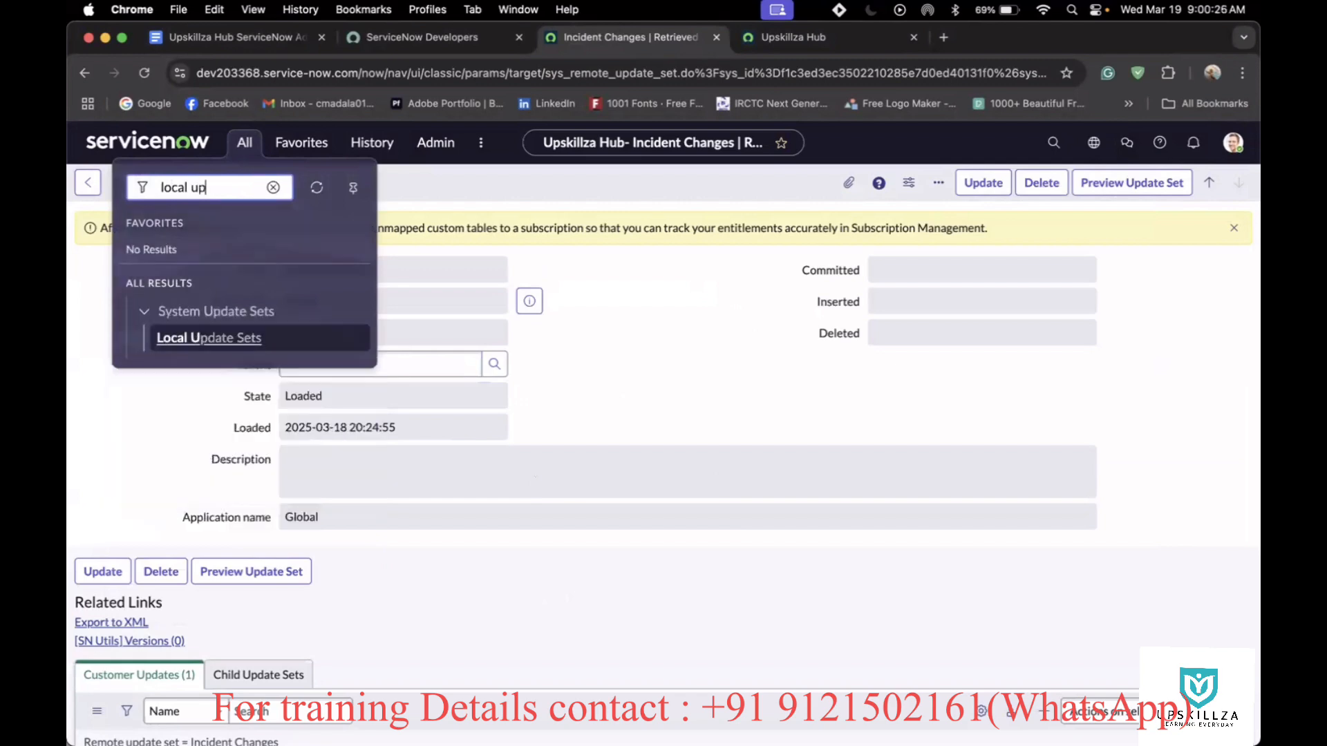
{"action": "left_click", "coordinate": [207, 337], "text": "super"}
{"action": "left_click", "coordinate": [686, 382]}
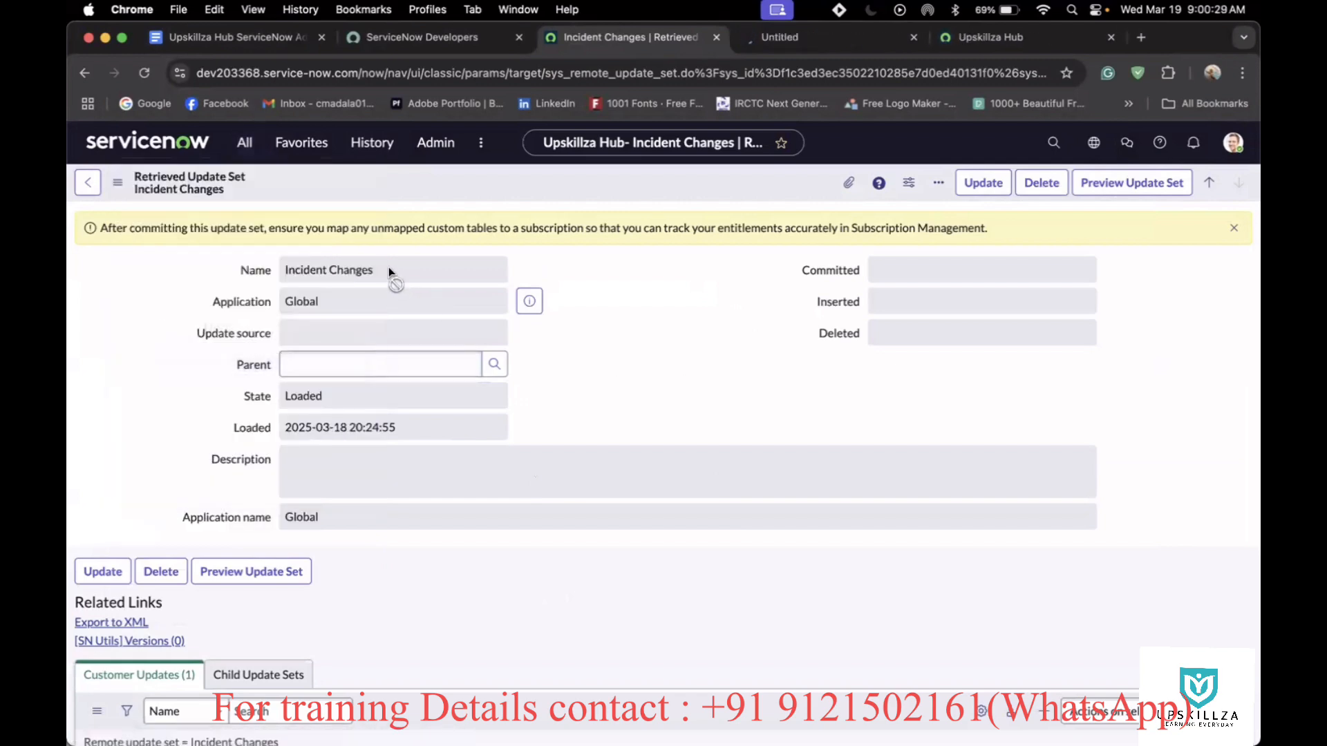
Copy the retrieved update set's name and filter the local Update Sets list by the name Incident Changes
{"action": "left_click_drag", "start_coordinate": [375, 265], "coordinate": [282, 266]}
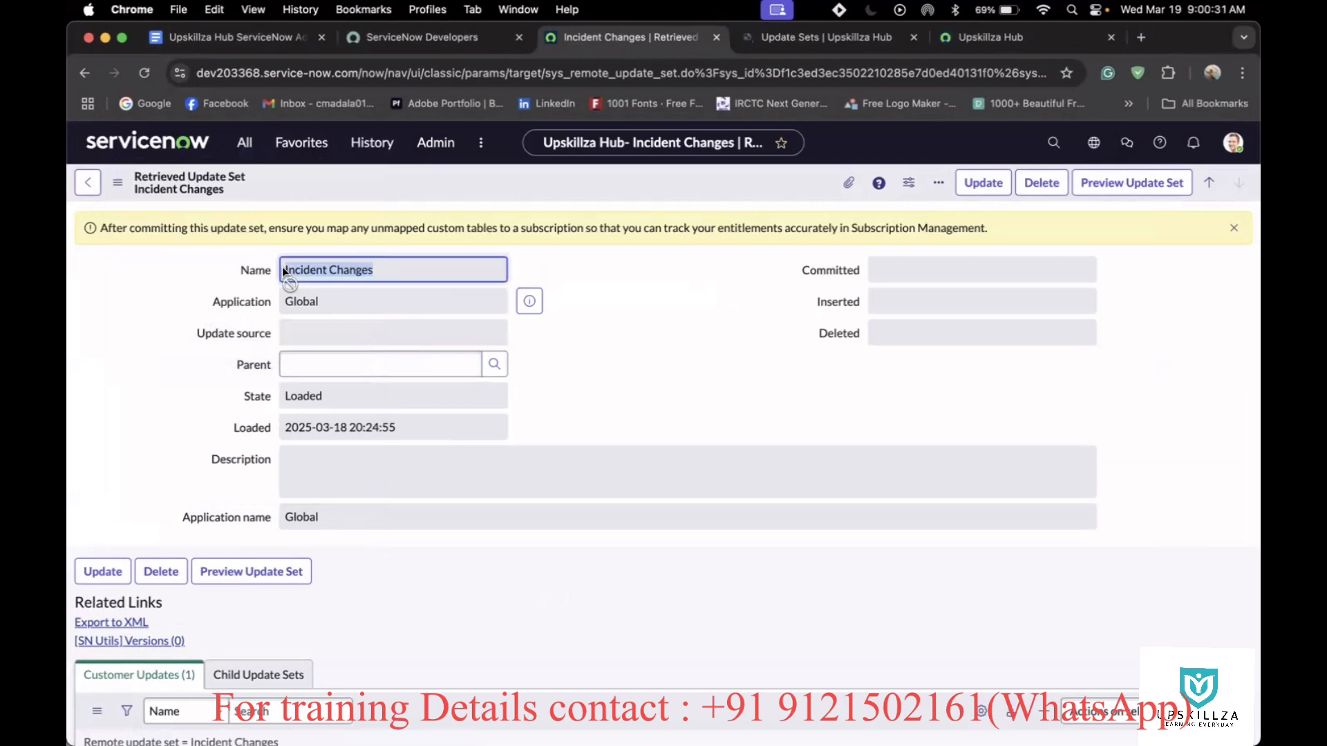
{"action": "key", "text": "super+c"}
{"action": "left_click", "coordinate": [1094, 145]}
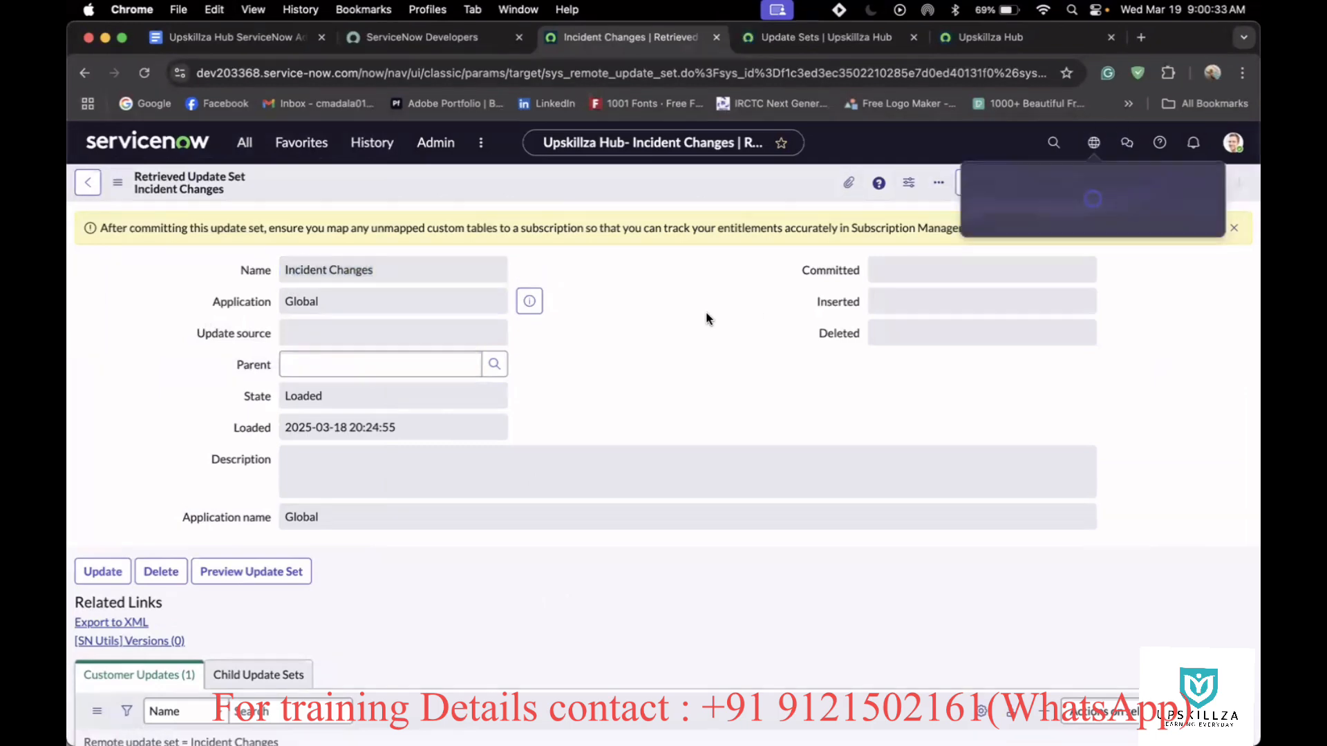
{"action": "left_click", "coordinate": [818, 37]}
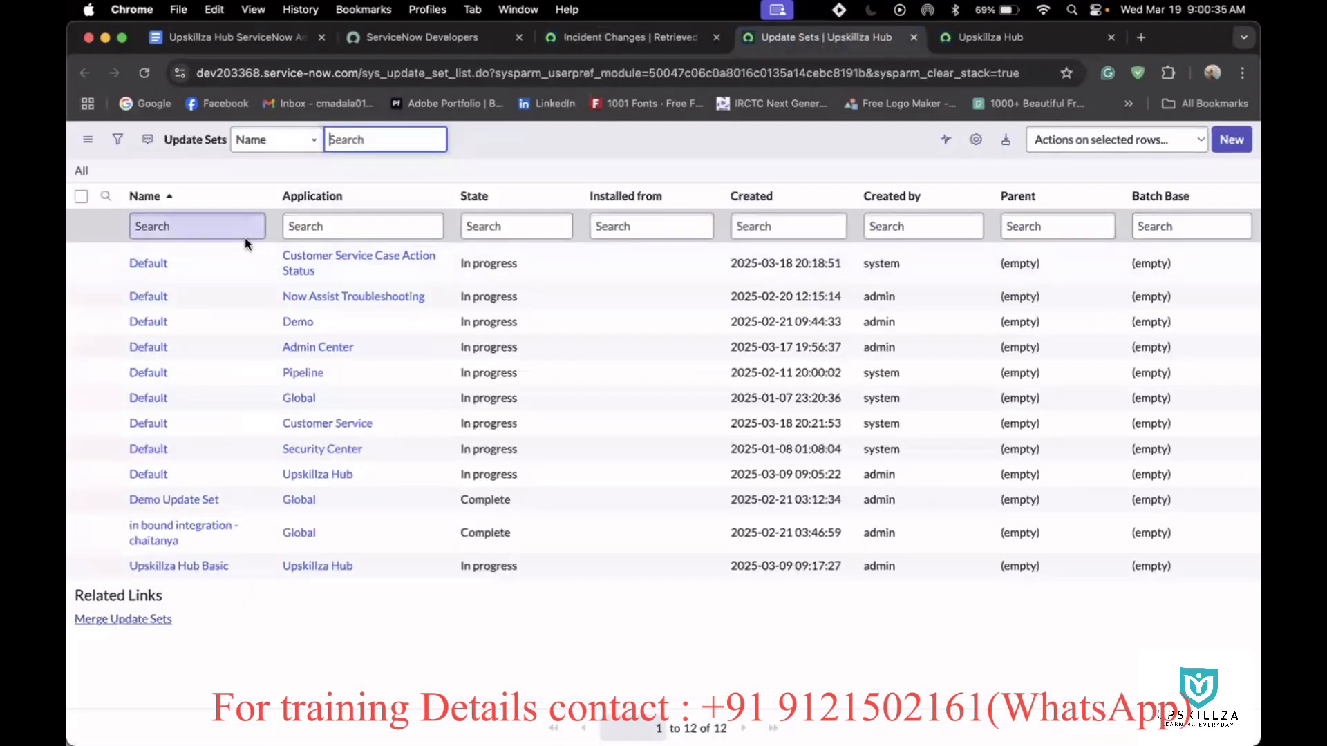
{"action": "left_click", "coordinate": [202, 224]}
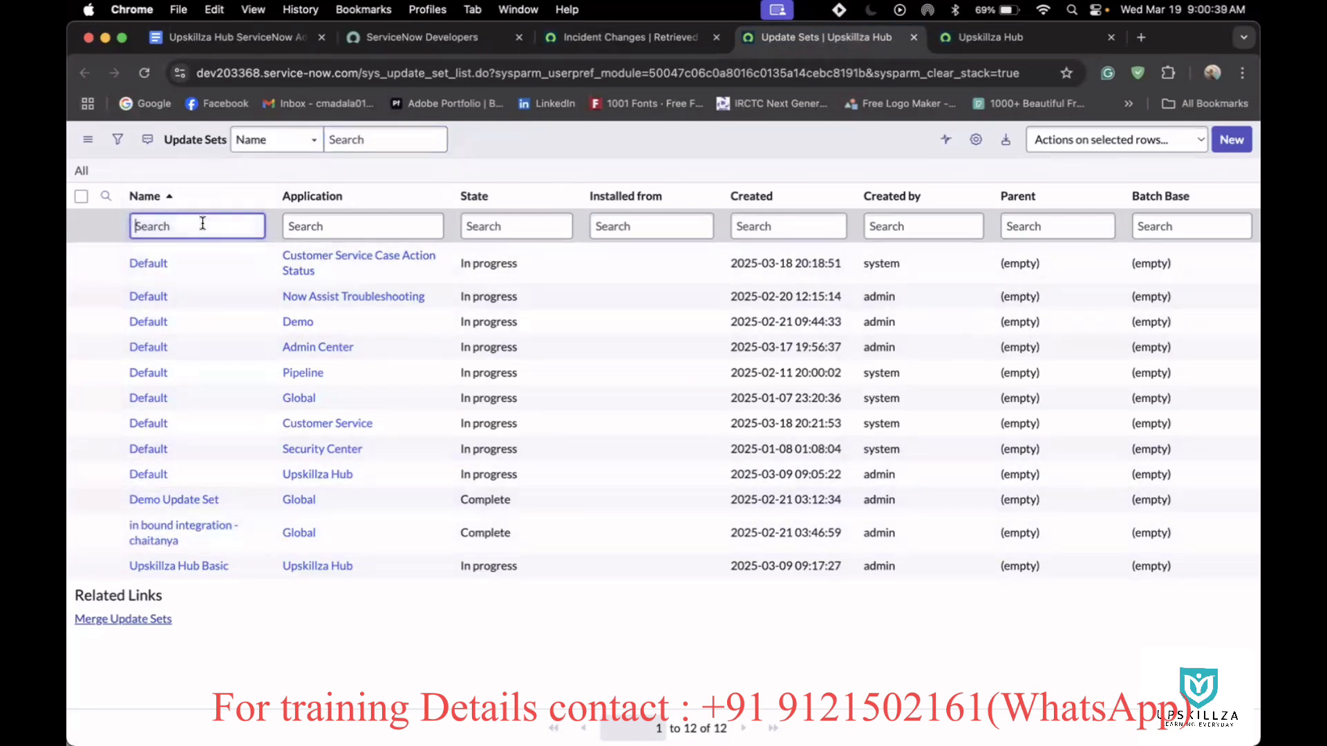
{"action": "key", "text": "super+v"}
{"action": "key", "text": "Return"}
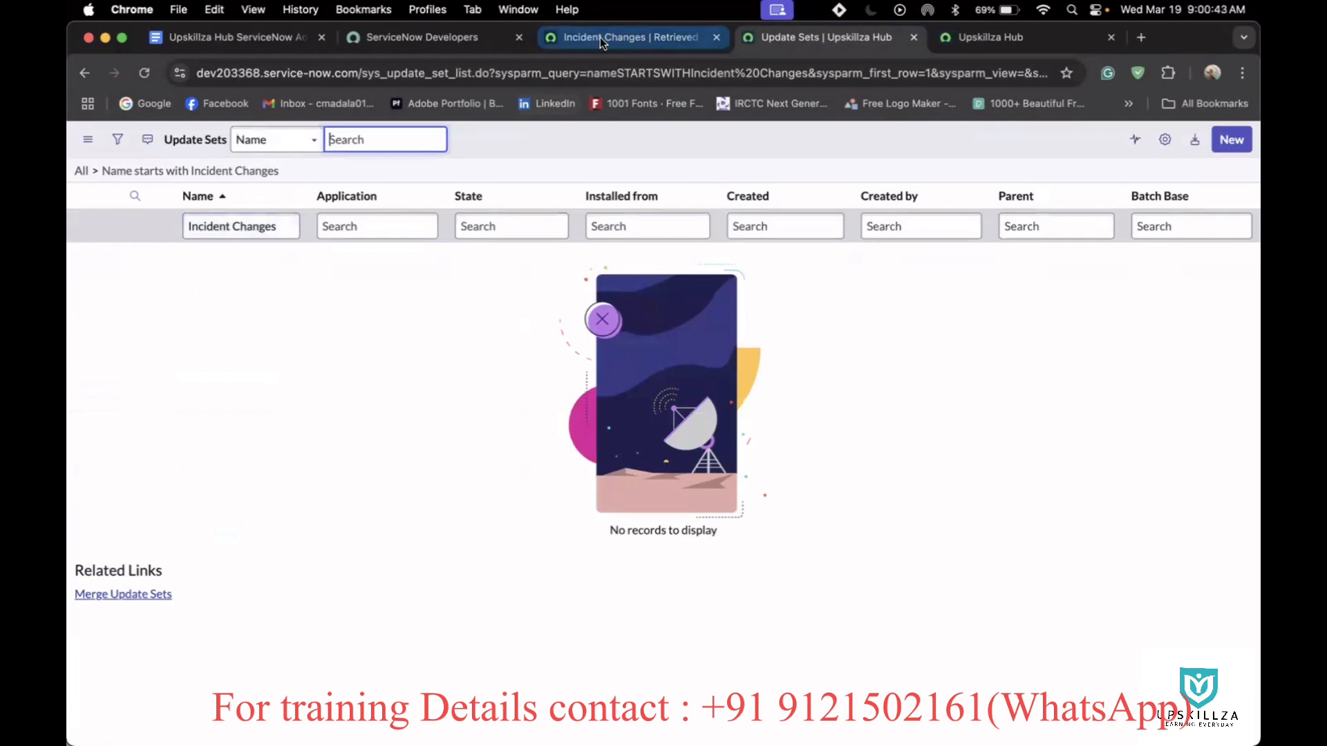
Return to the retrieved Incident Changes record, run the update set preview and close its result dialog
{"action": "left_click", "coordinate": [630, 34]}
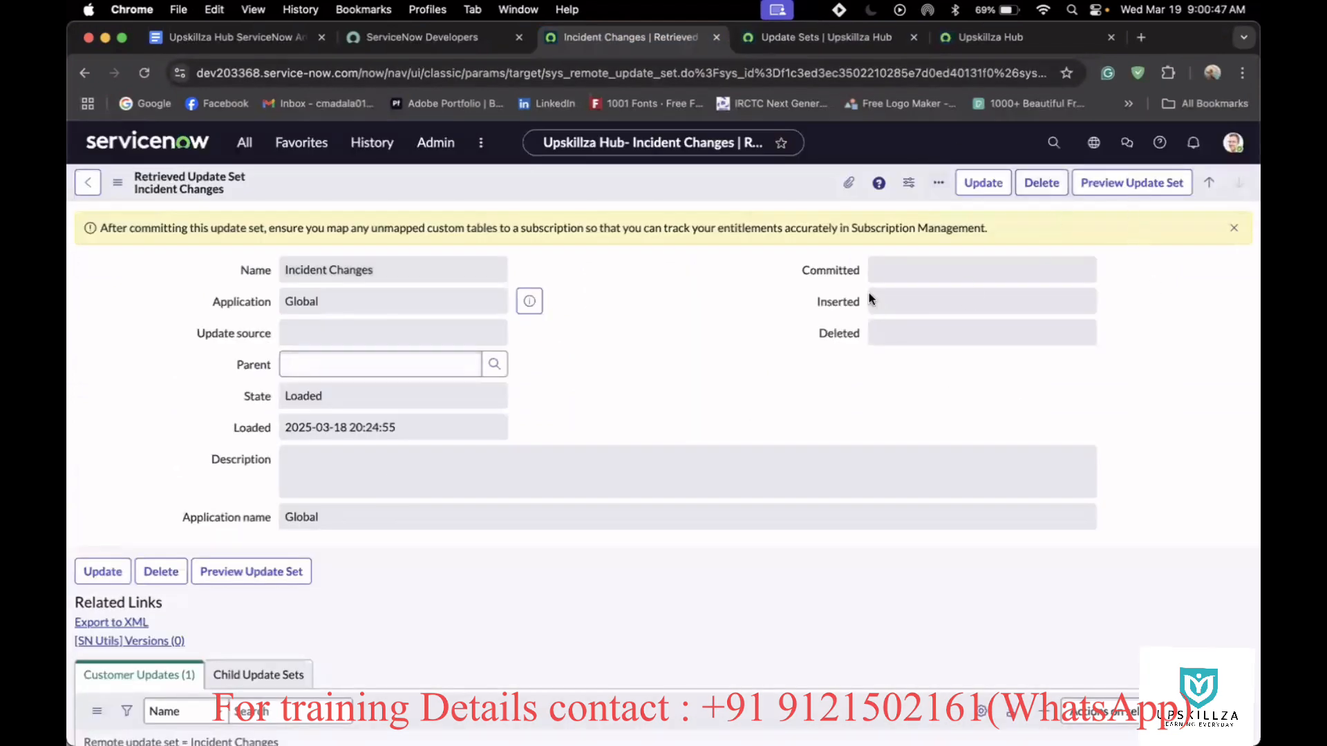
{"action": "scroll", "coordinate": [711, 479], "scroll_direction": "down", "scroll_amount": 2}
{"action": "scroll", "coordinate": [711, 479], "scroll_direction": "up", "scroll_amount": 2}
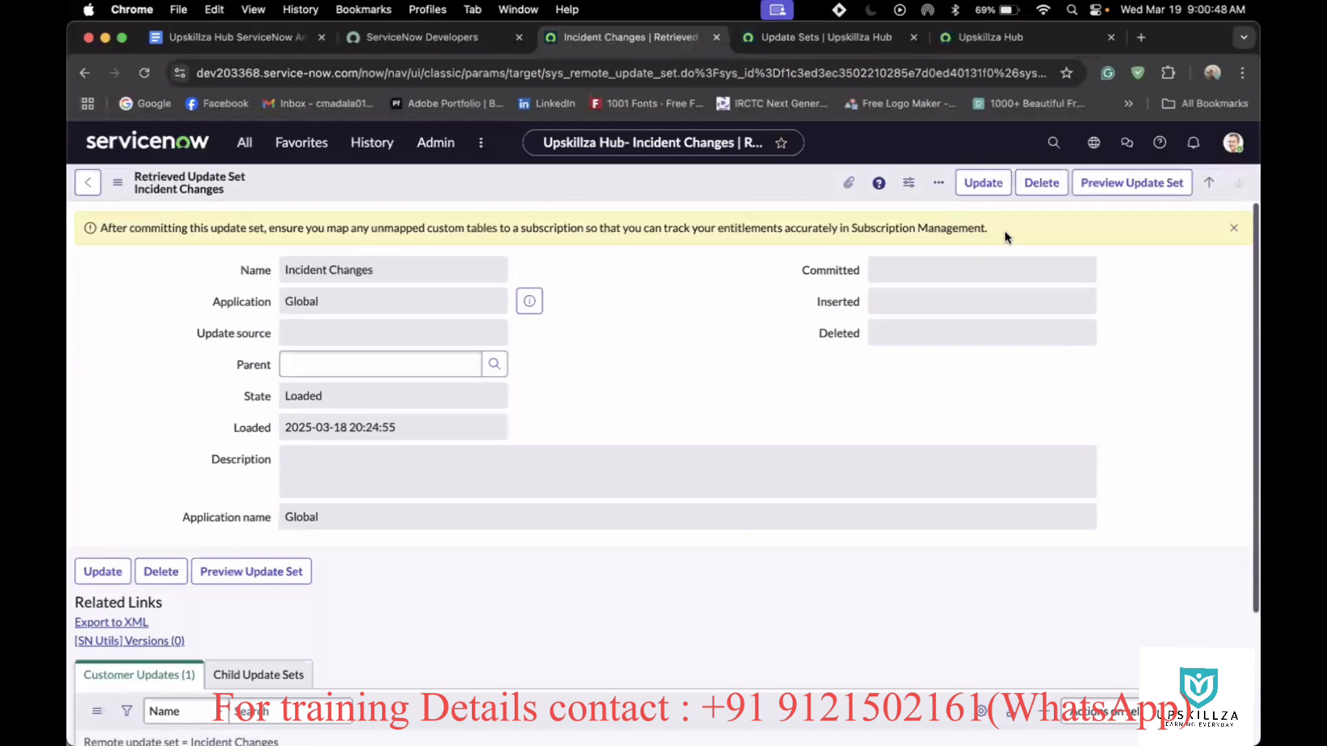
{"action": "left_click", "coordinate": [1126, 186]}
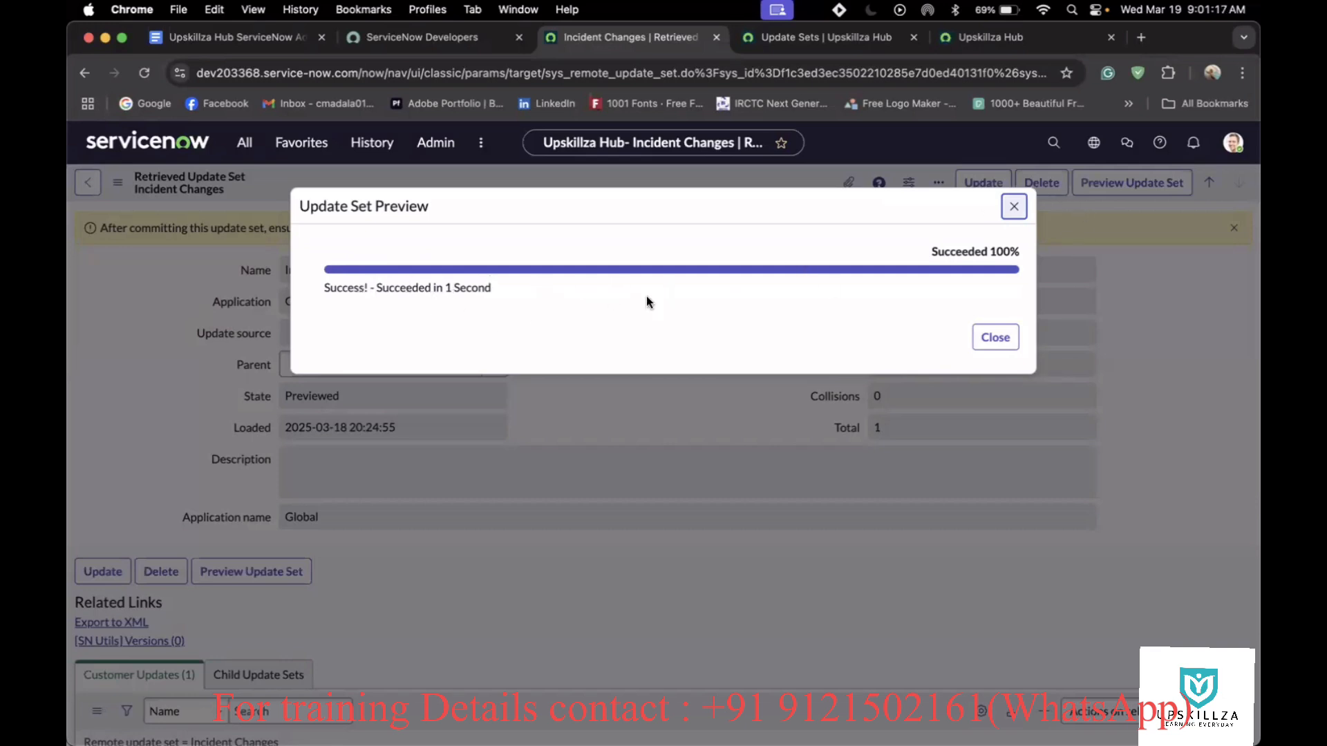
{"action": "scroll", "coordinate": [493, 616], "scroll_direction": "down", "scroll_amount": 1}
{"action": "left_click", "coordinate": [1004, 338]}
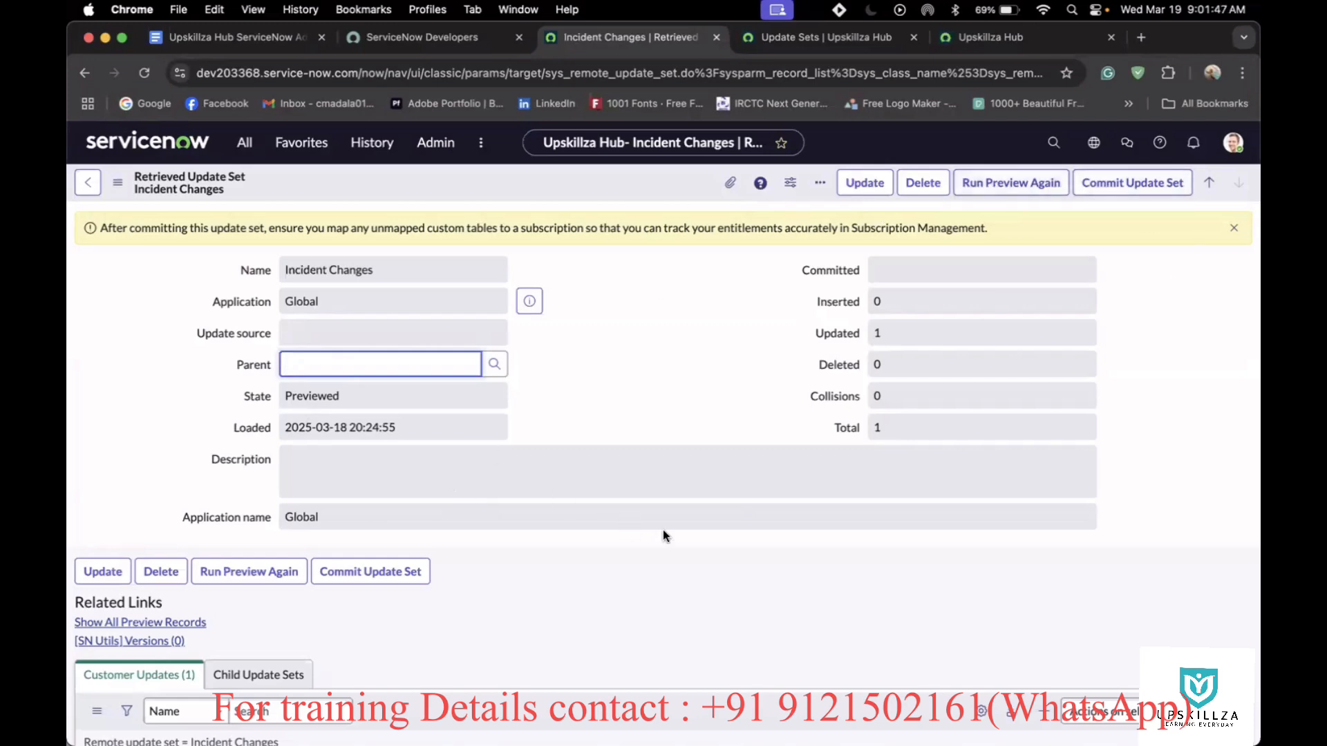
Review the previewed Incident Changes record, commit the update set and close the commit dialog
{"action": "scroll", "coordinate": [662, 535], "scroll_direction": "down", "scroll_amount": 3}
{"action": "scroll", "coordinate": [662, 536], "scroll_direction": "up", "scroll_amount": 3}
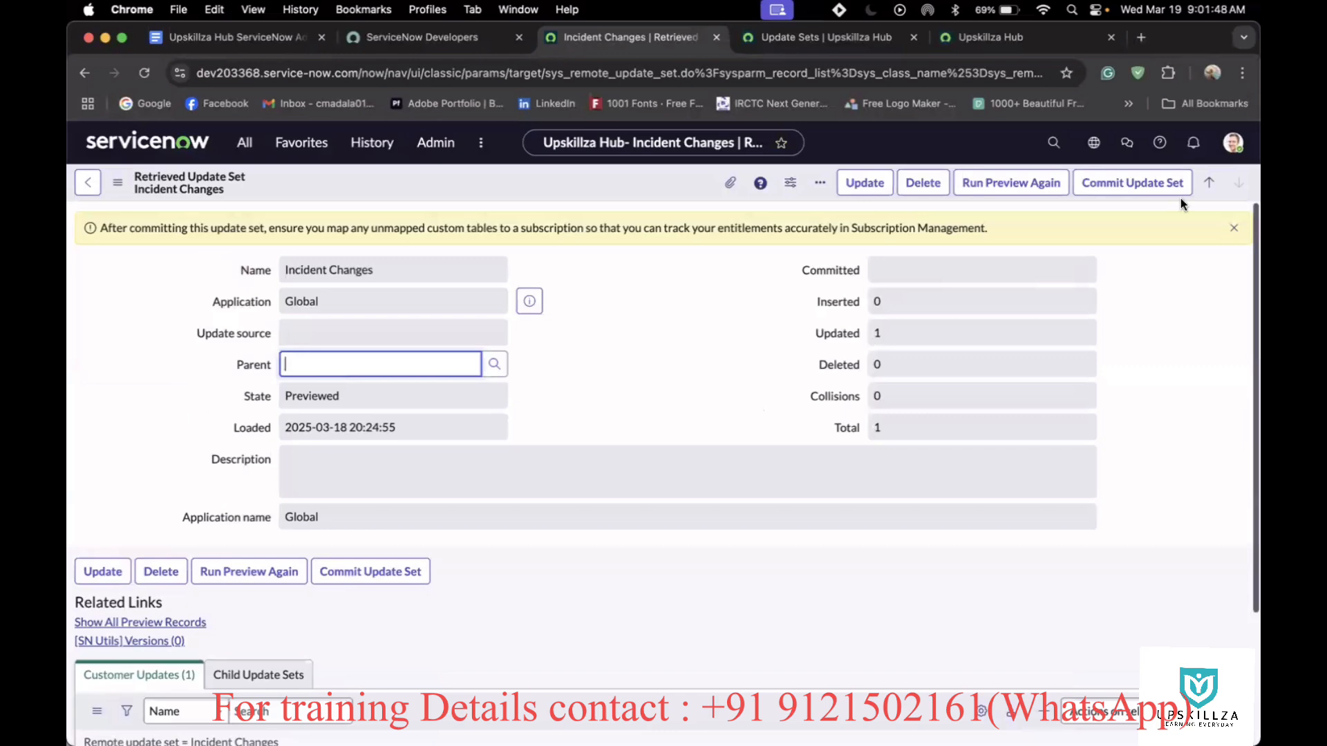
{"action": "left_click", "coordinate": [1130, 185]}
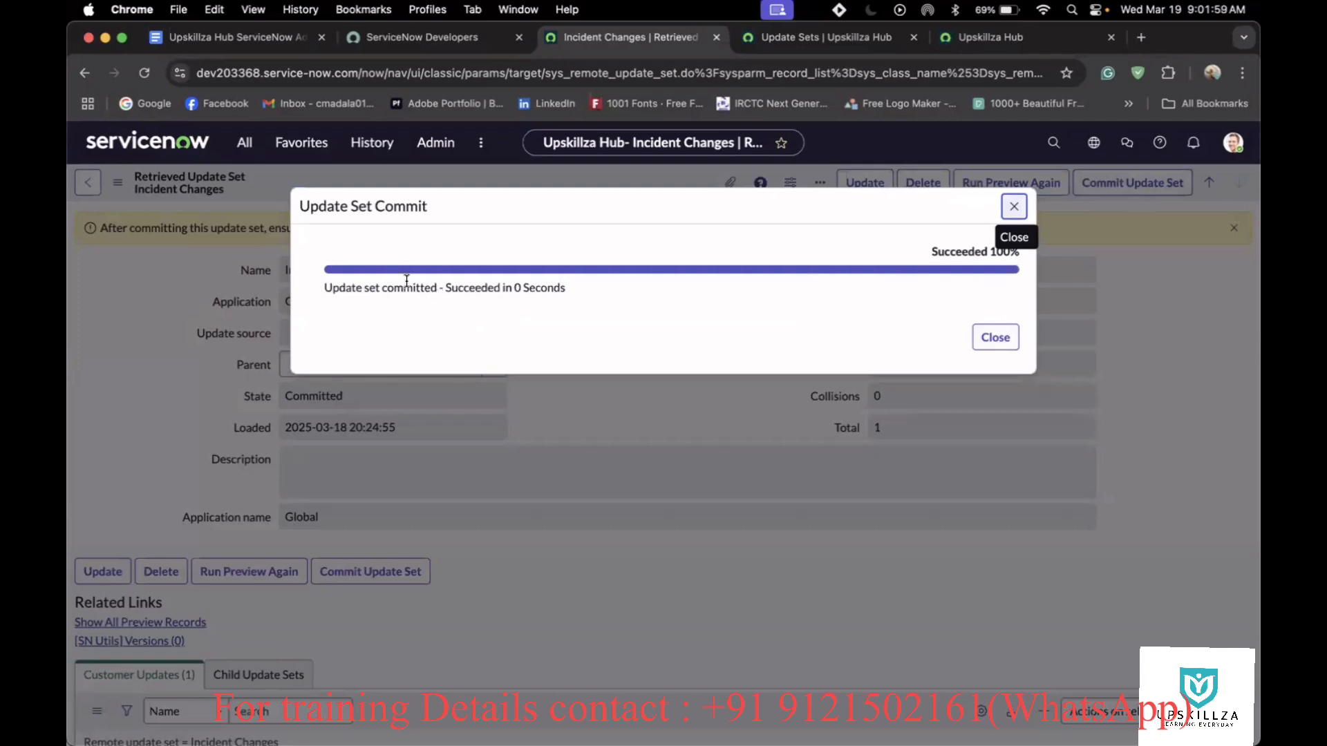
{"action": "left_click", "coordinate": [987, 336]}
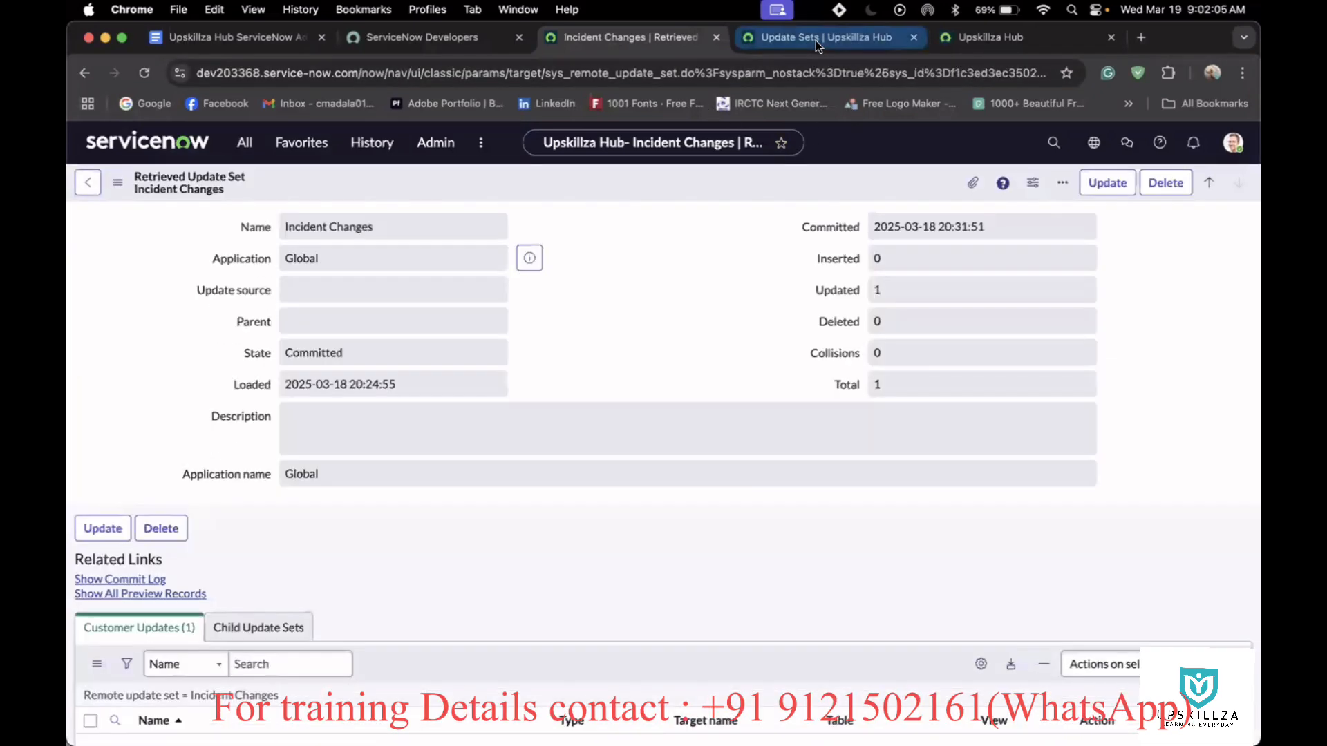
Refresh the local Update Sets list with its Incident Changes name filter
{"action": "left_click", "coordinate": [815, 40]}
{"action": "left_click", "coordinate": [205, 173]}
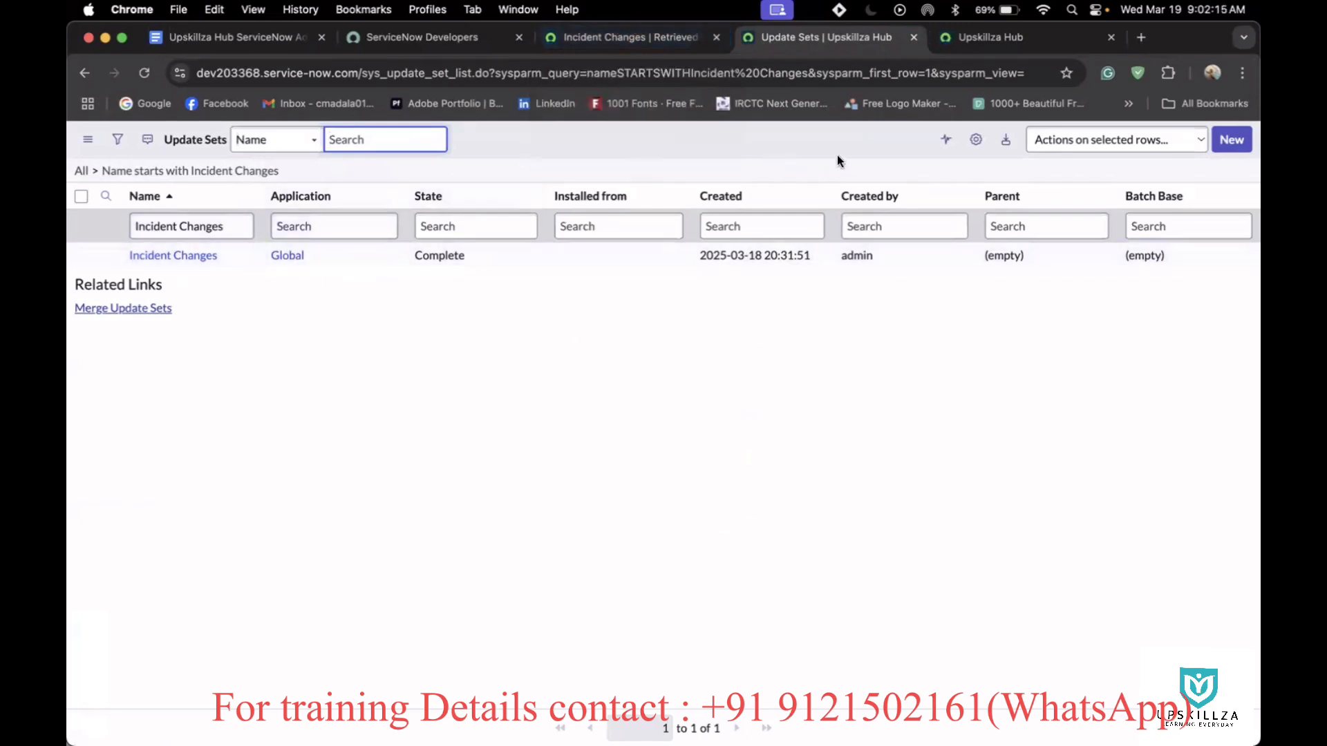
Open incident INC0010002 from the Incidents list in the target instance to check the committed form layout
{"action": "left_click", "coordinate": [589, 38]}
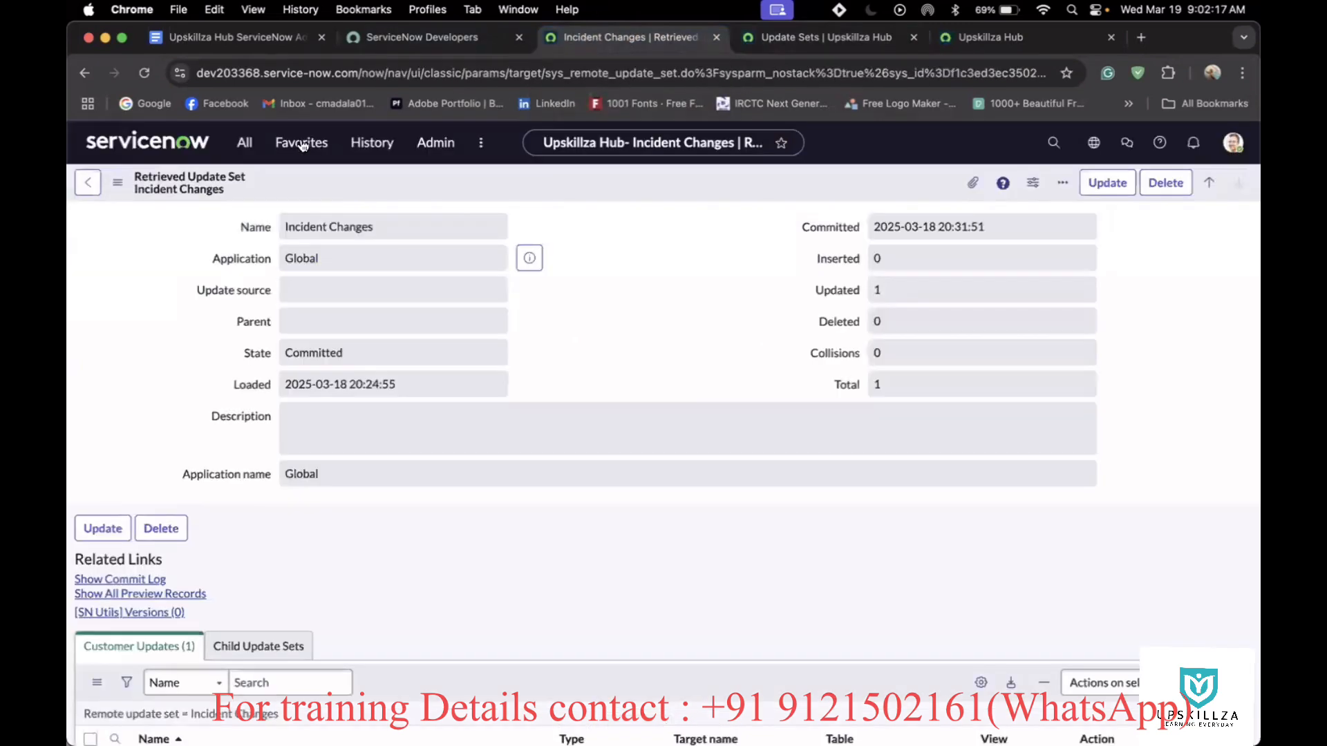
{"action": "left_click", "coordinate": [244, 142]}
{"action": "type", "text": "l"}
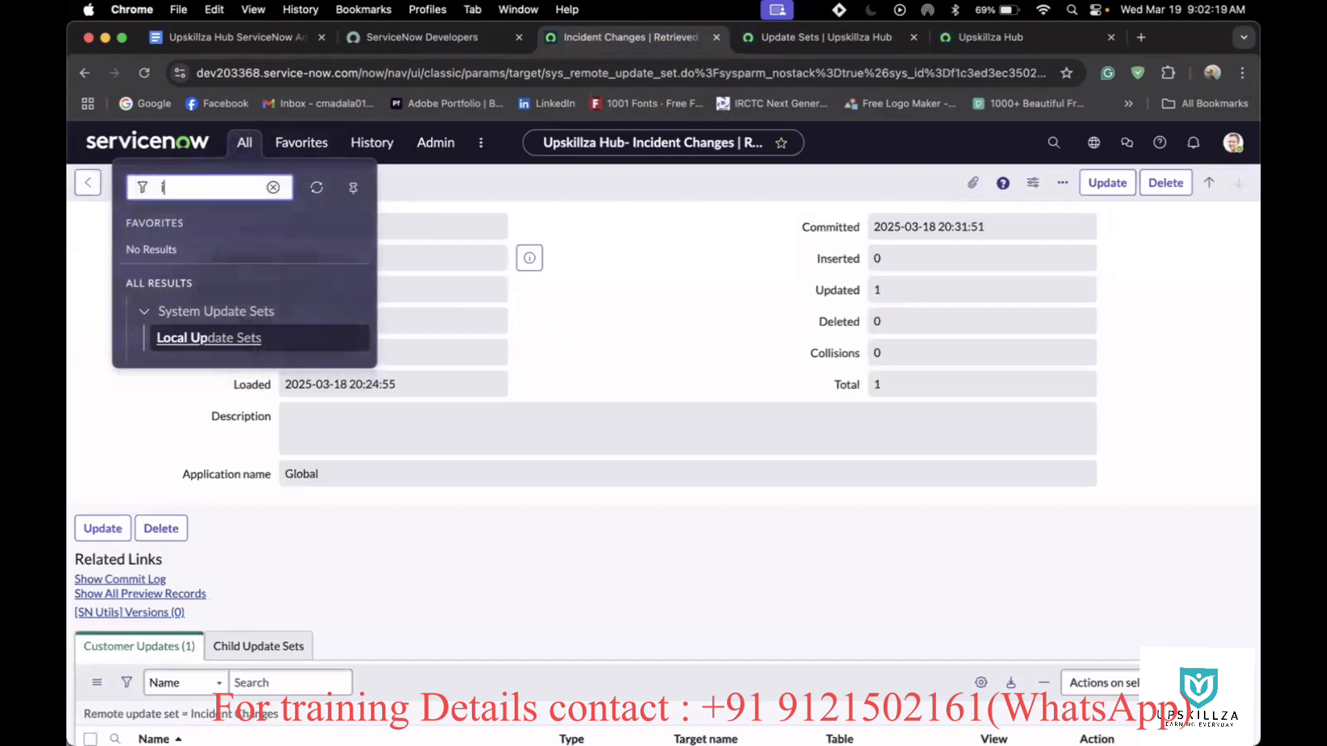
{"action": "type", "text": "ncide"}
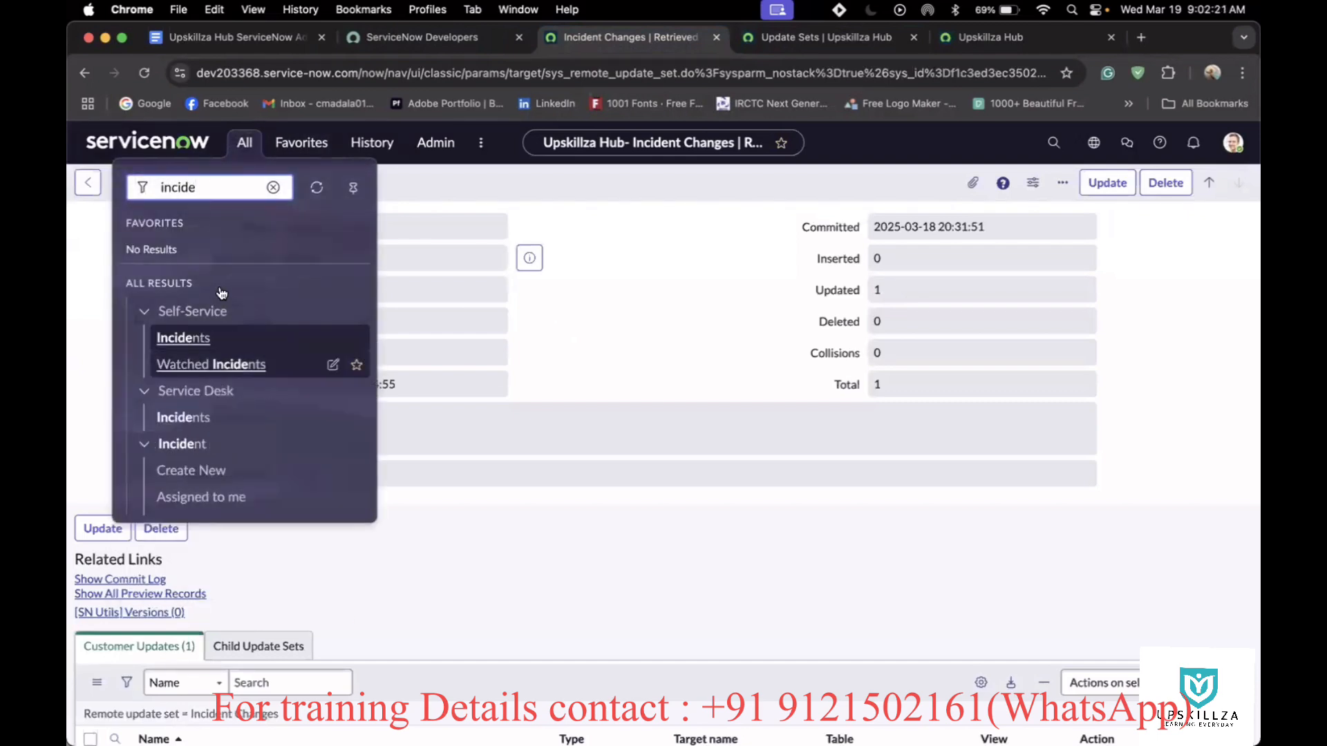
{"action": "scroll", "coordinate": [221, 297], "scroll_direction": "down", "scroll_amount": 2}
{"action": "left_click", "coordinate": [181, 458]}
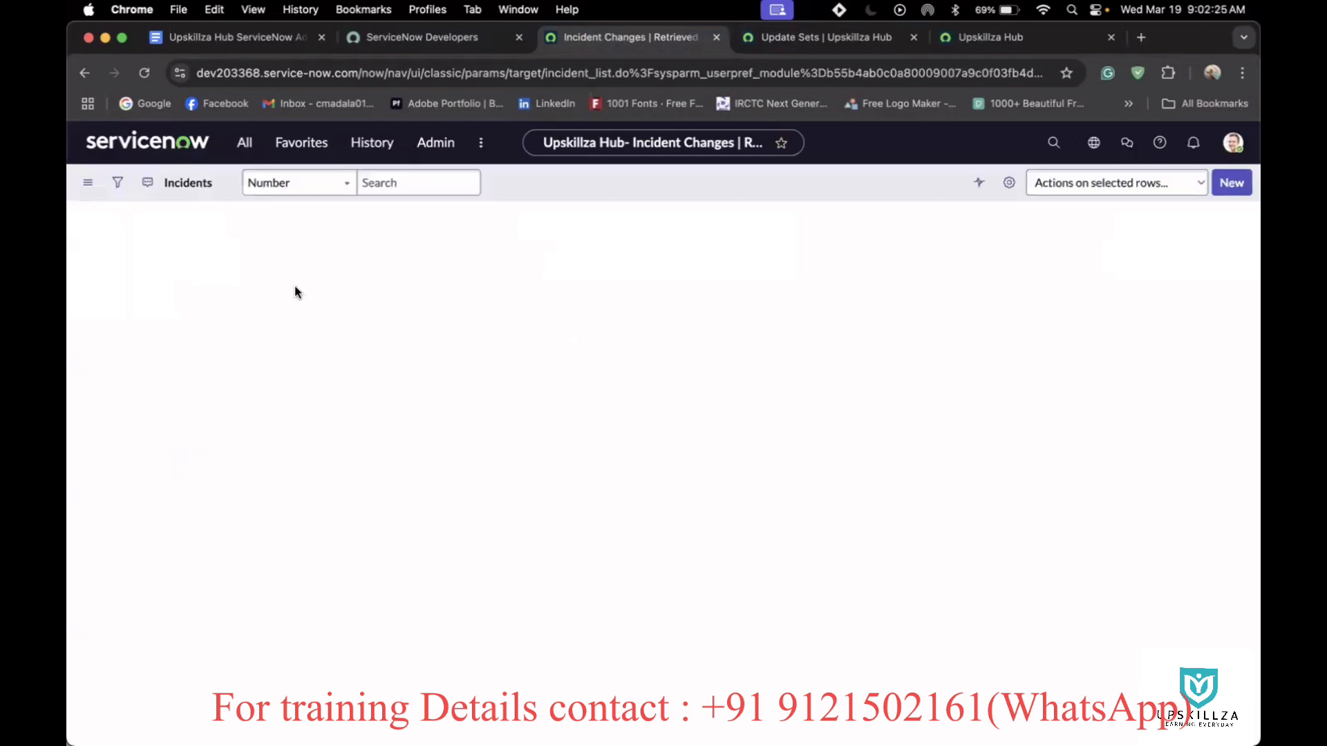
{"action": "left_click", "coordinate": [161, 353]}
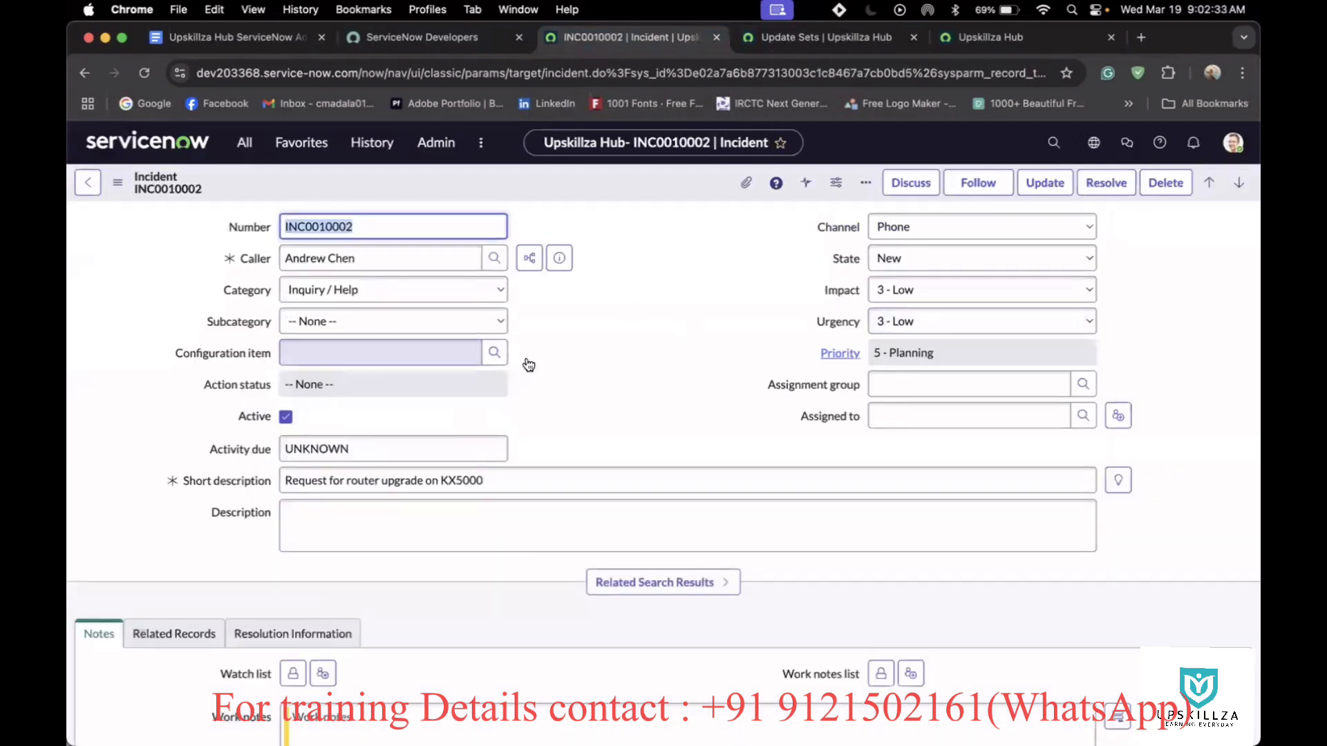
Switch to Safari, reopen the recently viewed Testing Record Producer incident in the source instance, compare its form layout, and return to Chrome
{"action": "key", "text": "super+Tab"}
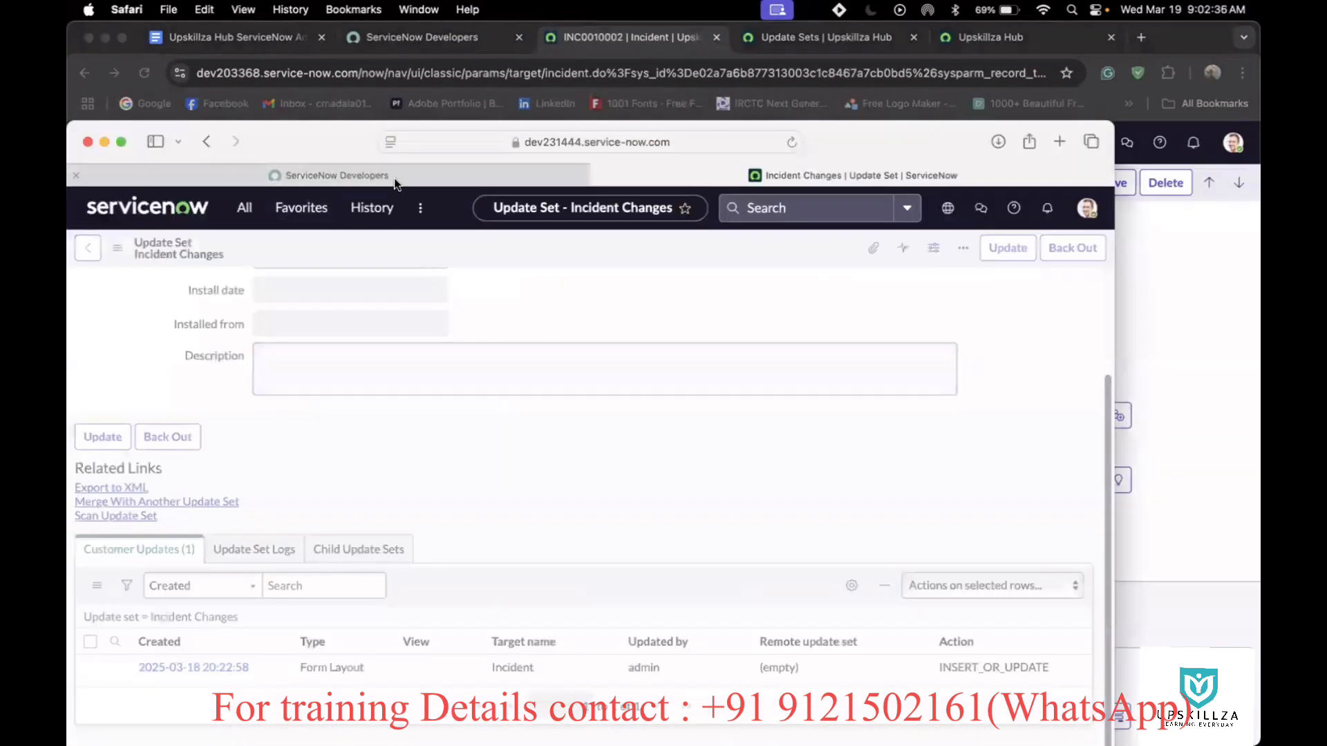
{"action": "left_click", "coordinate": [371, 207]}
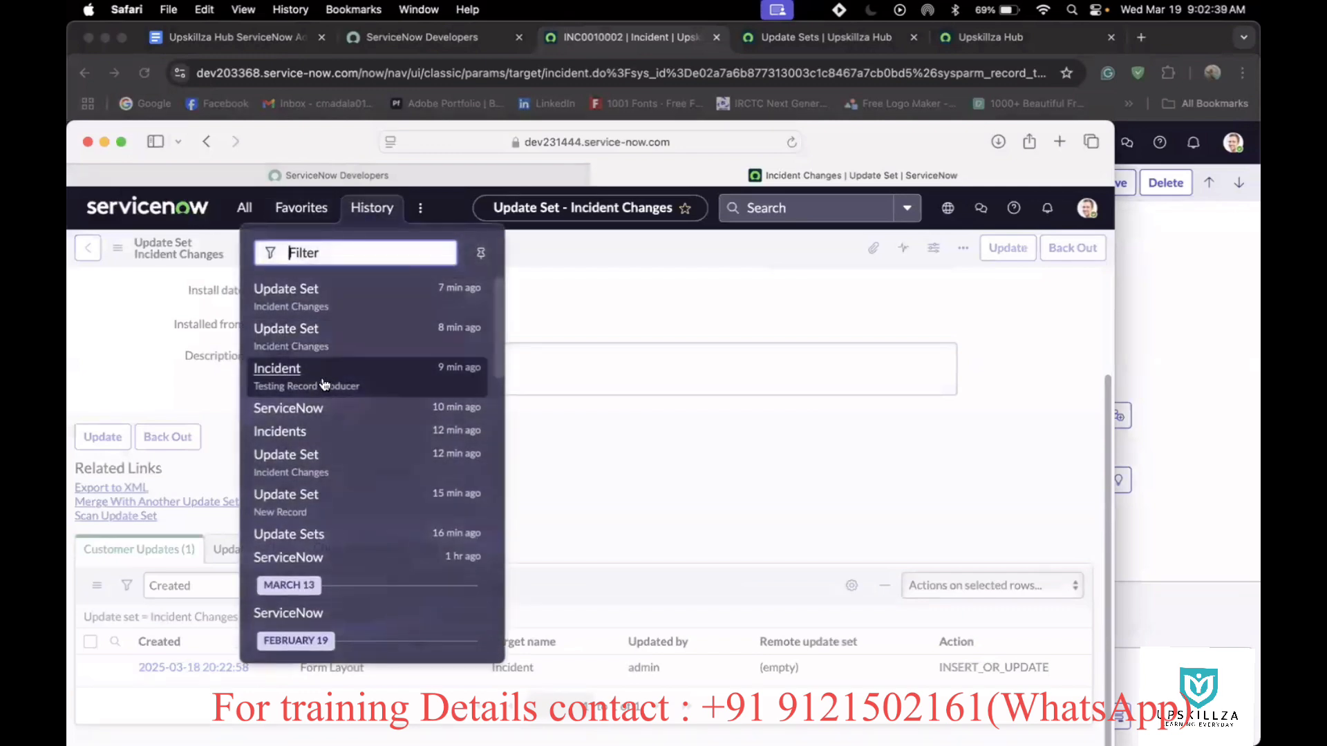
{"action": "scroll", "coordinate": [322, 465], "scroll_direction": "down", "scroll_amount": 1}
{"action": "scroll", "coordinate": [322, 464], "scroll_direction": "up", "scroll_amount": 1}
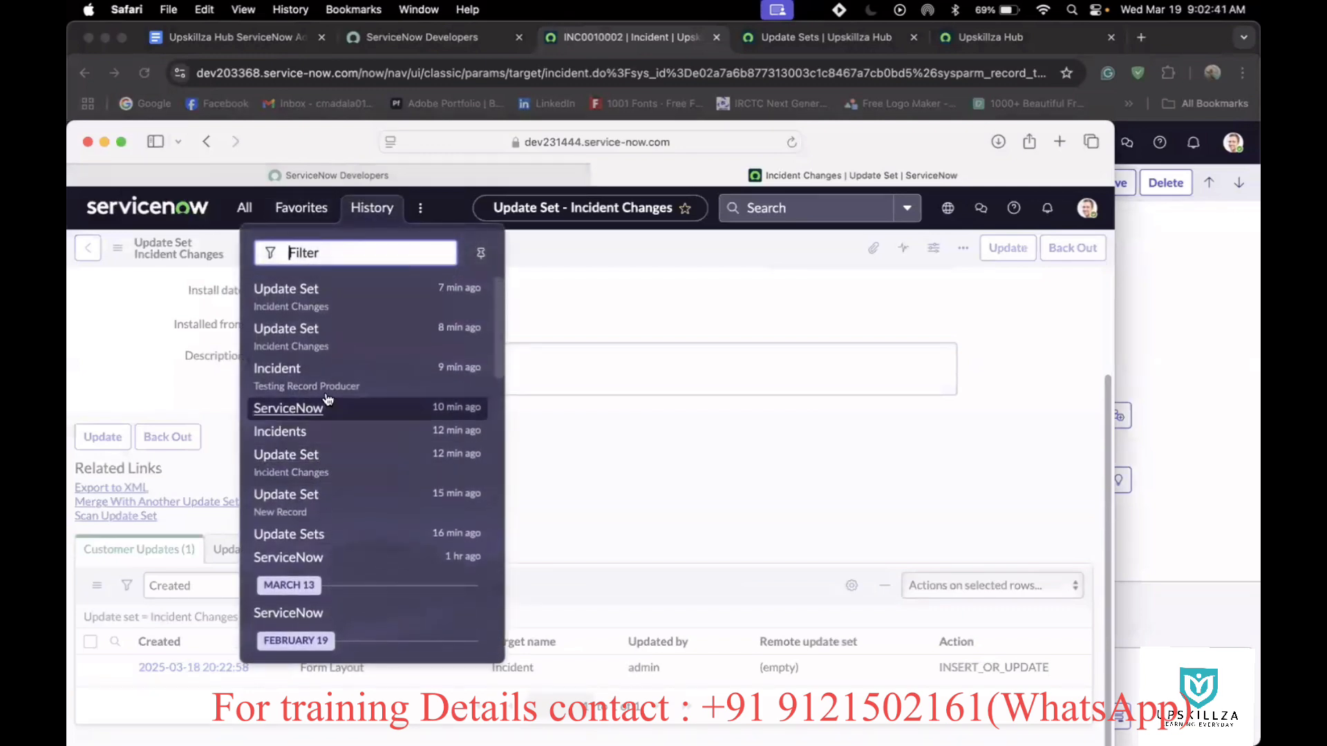
{"action": "left_click", "coordinate": [313, 379]}
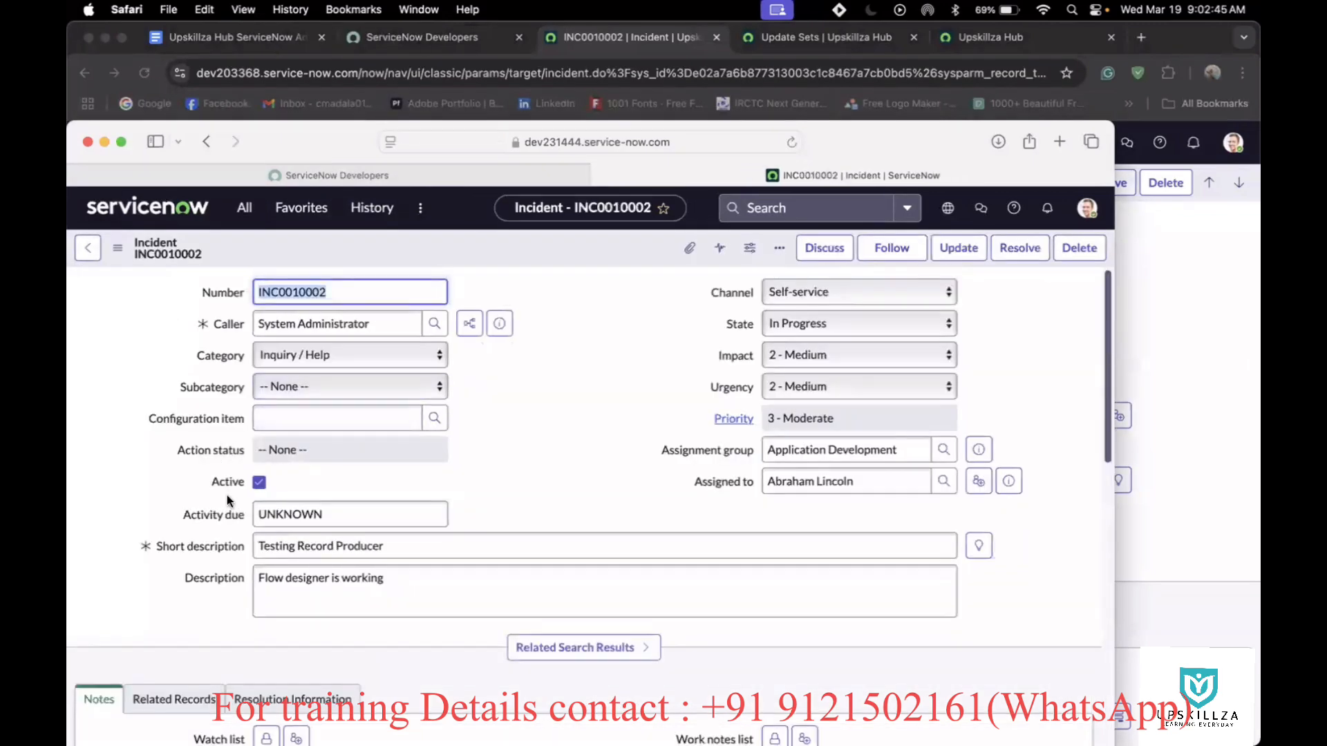
{"action": "key", "text": "super+Tab"}
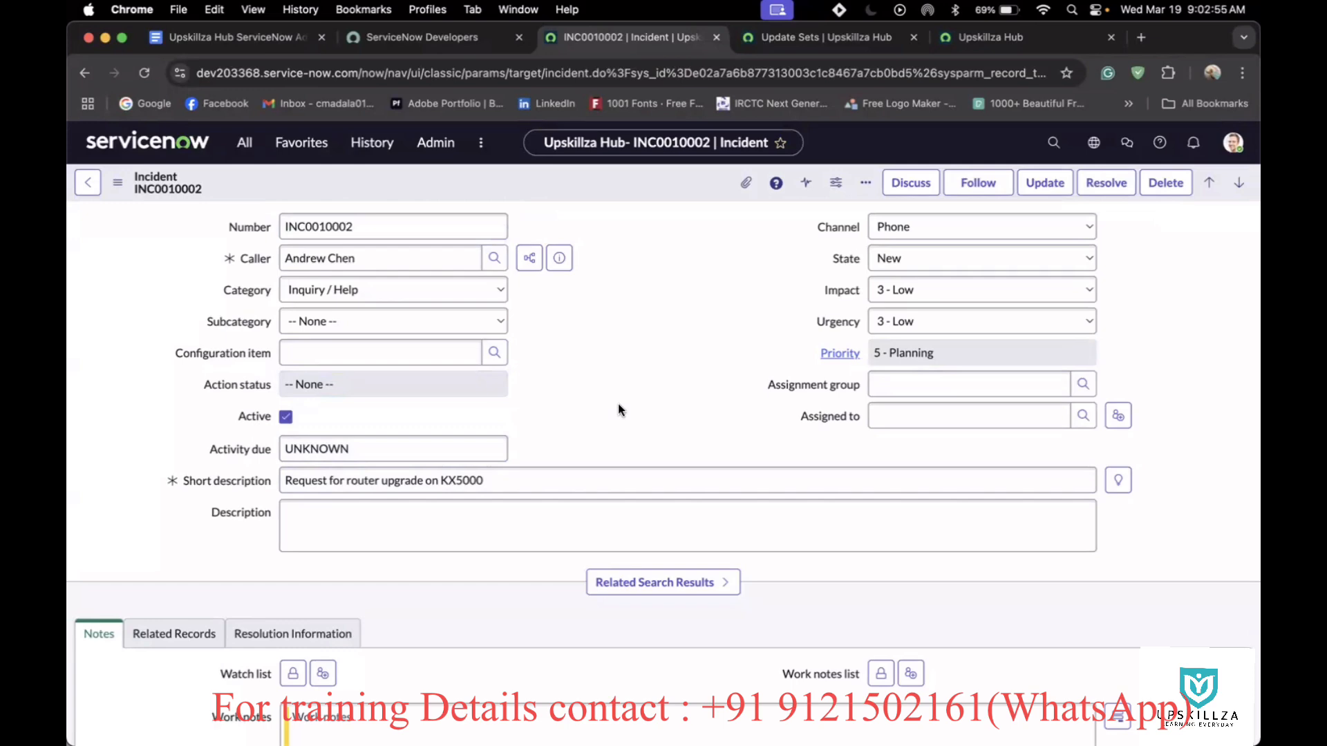
Check the Update Sets topics in the handbook document, then bring the source instance's incident window back to the front
{"action": "left_click", "coordinate": [181, 41]}
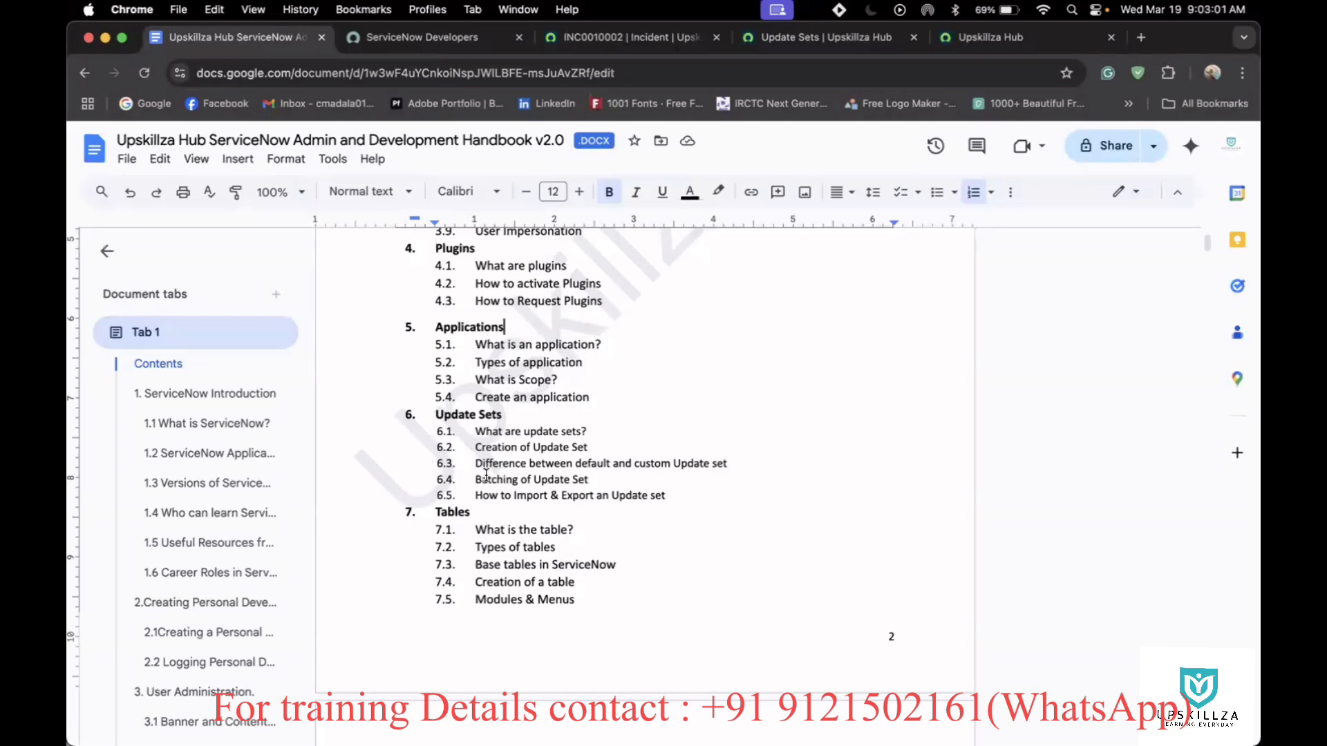
{"action": "key", "text": "super+Tab"}
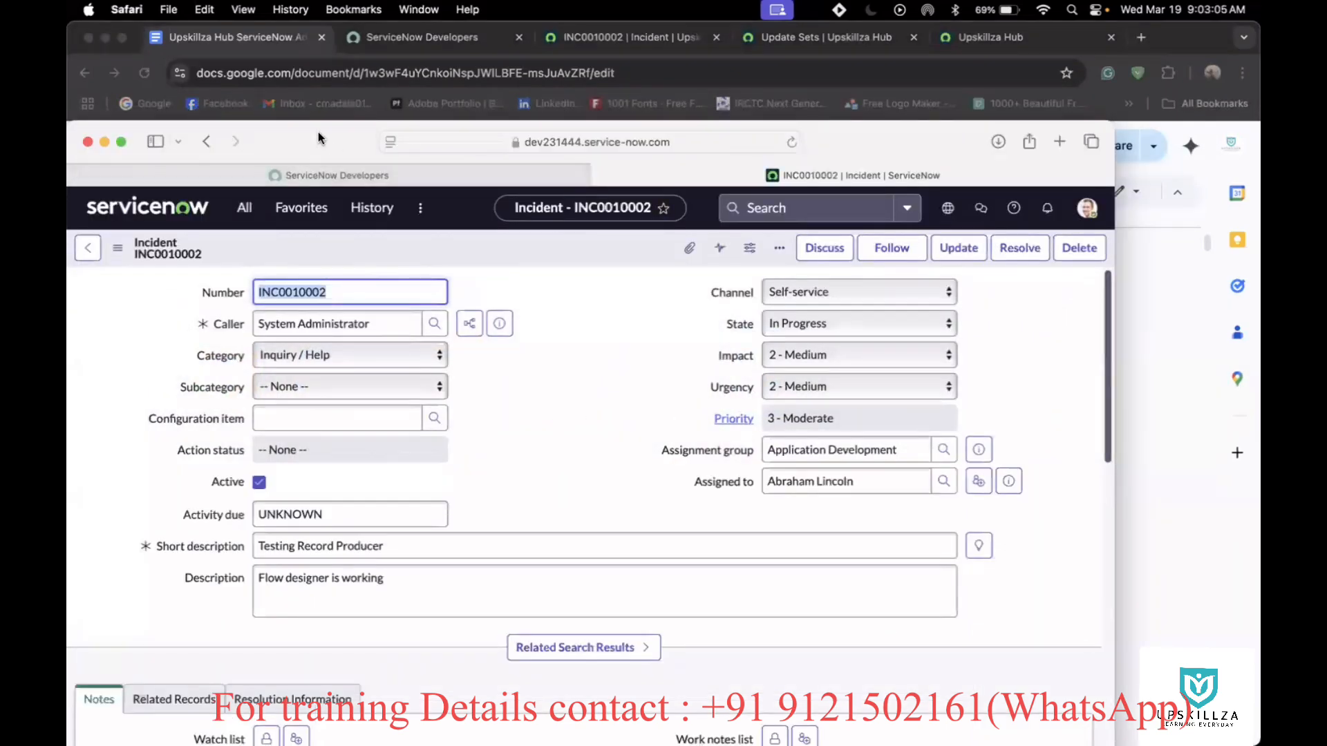
{"action": "mouse_move", "coordinate": [318, 131]}
{"action": "left_mouse_down"}
{"action": "mouse_move", "coordinate": [376, 118]}
{"action": "mouse_move", "coordinate": [372, 96]}
{"action": "mouse_move", "coordinate": [339, 99]}
{"action": "mouse_move", "coordinate": [330, 114]}
{"action": "left_mouse_up"}
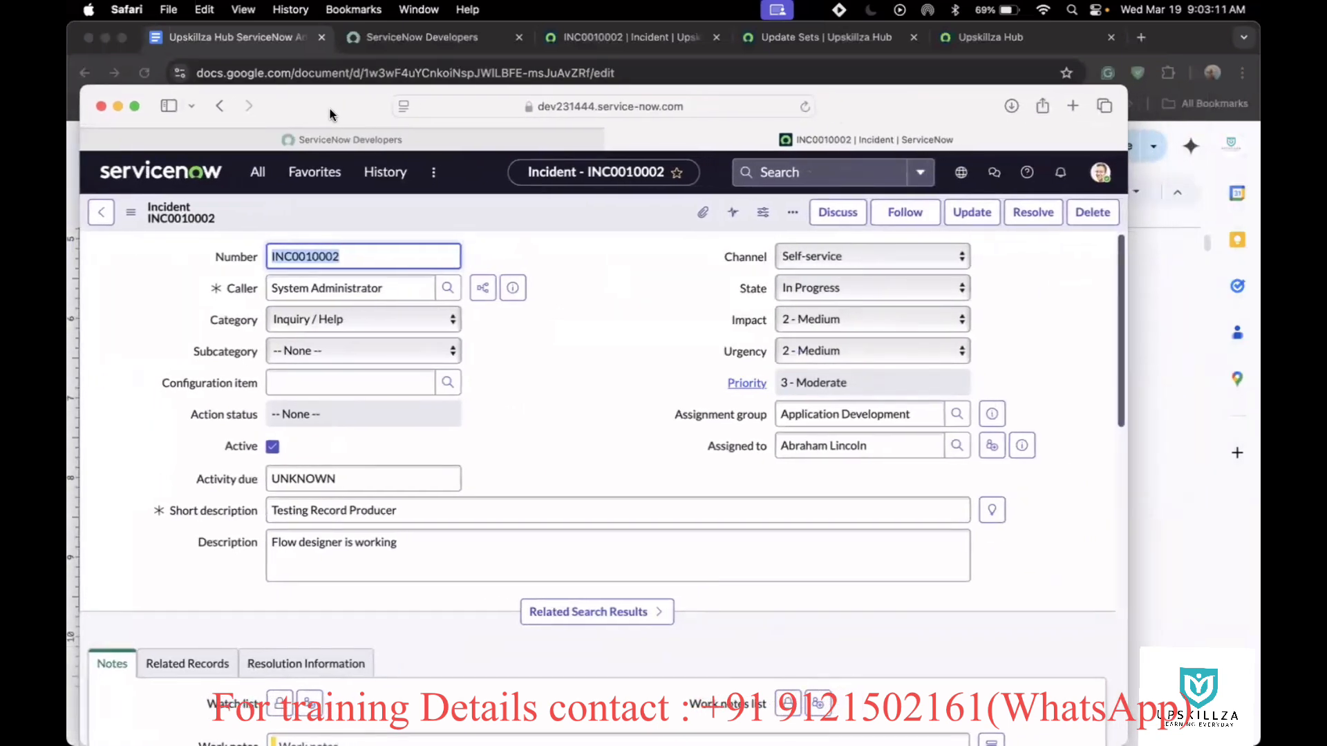
{"action": "left_click", "coordinate": [598, 397]}
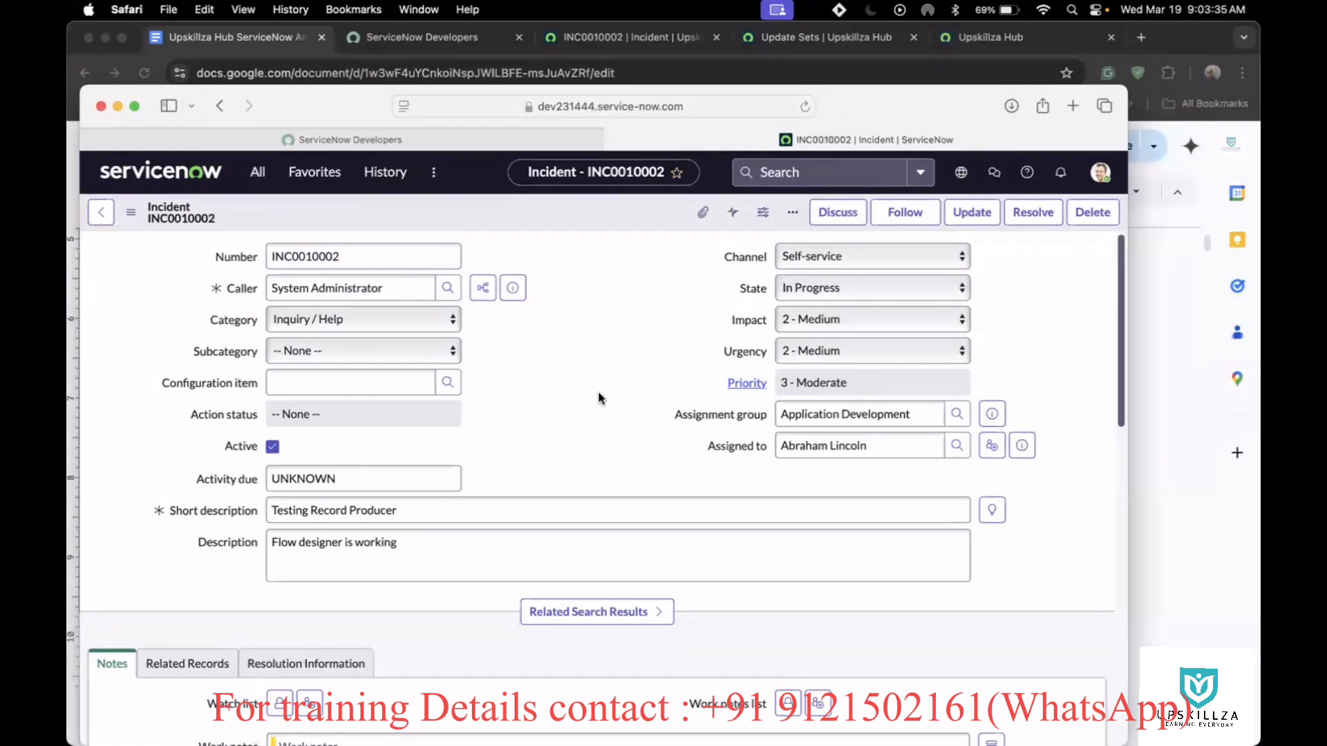
Find and open the Local Update Sets list in the source instance
{"action": "key", "text": "super+Tab"}
{"action": "left_click", "coordinate": [257, 171]}
{"action": "double_click", "coordinate": [212, 211]}
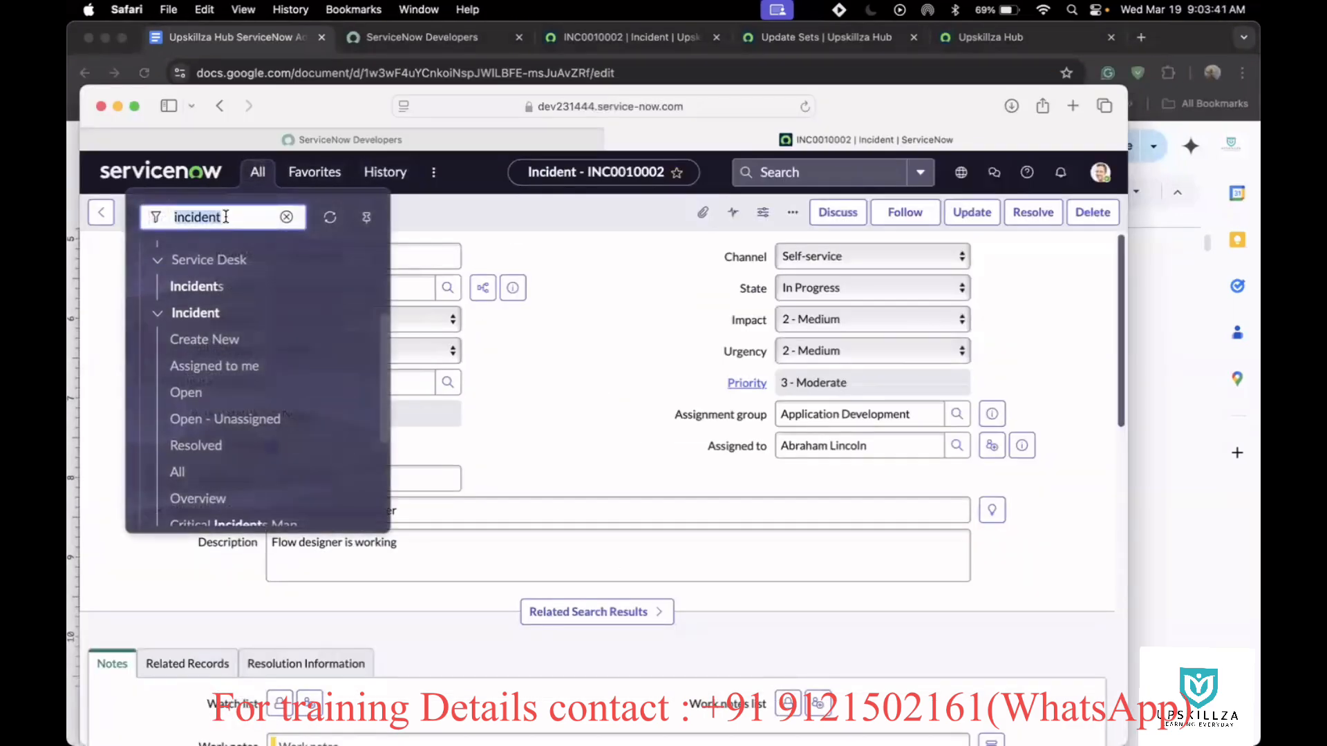
{"action": "type", "text": "local upd"}
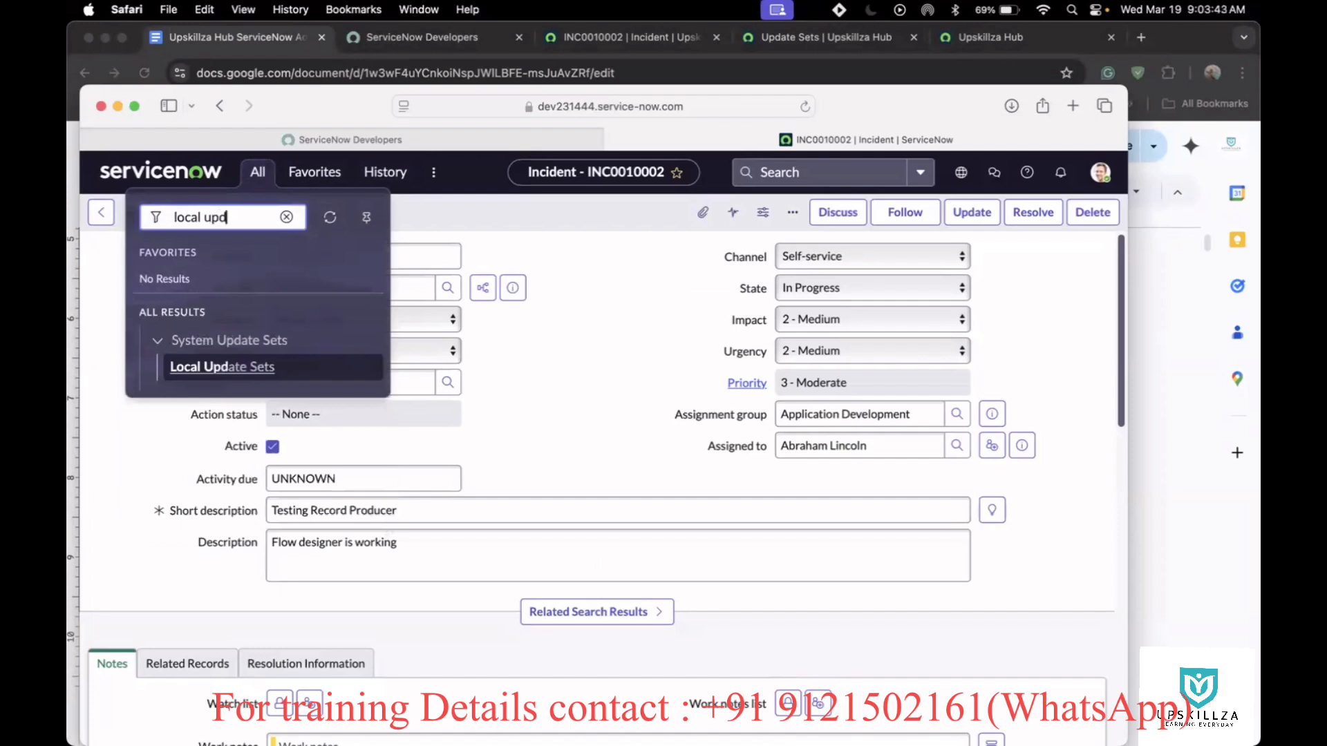
{"action": "left_click", "coordinate": [219, 366]}
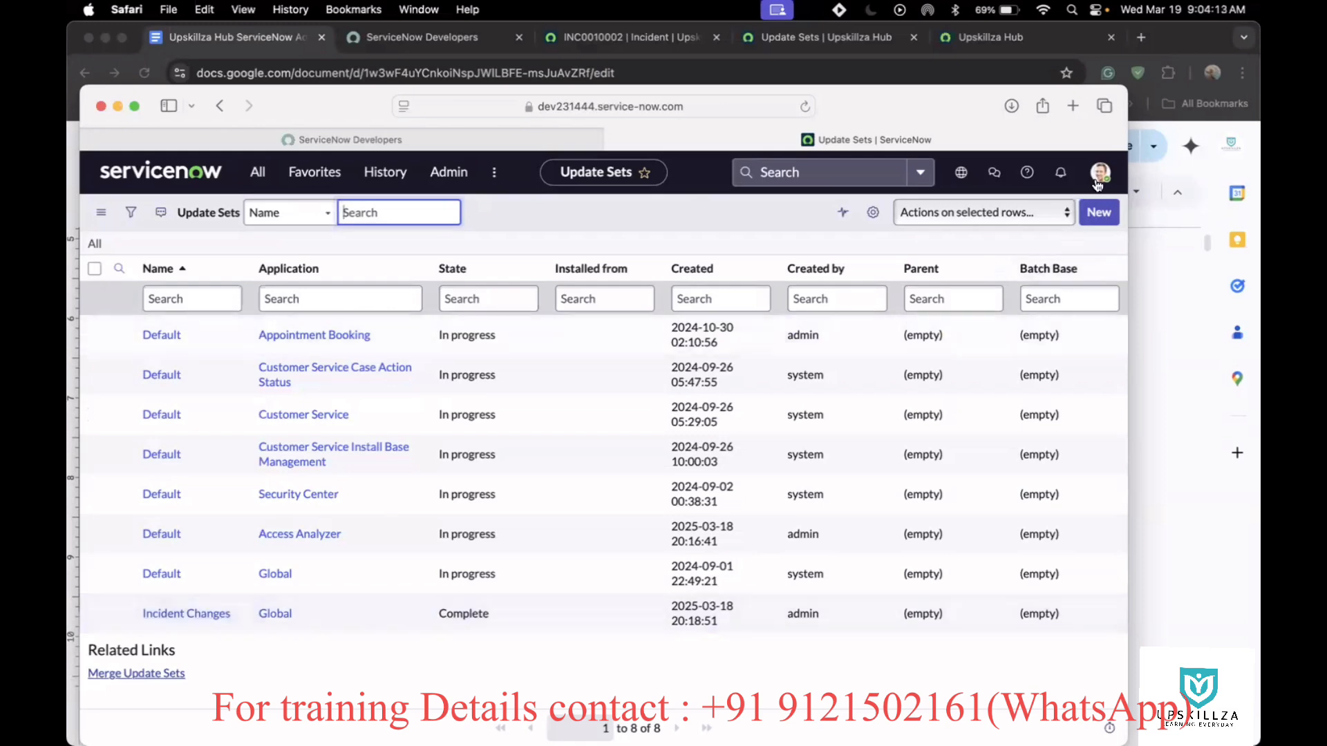
Create a Global update set named Incident Changes 2 with state Complete, save it and dismiss the notice
{"action": "left_click", "coordinate": [1091, 212]}
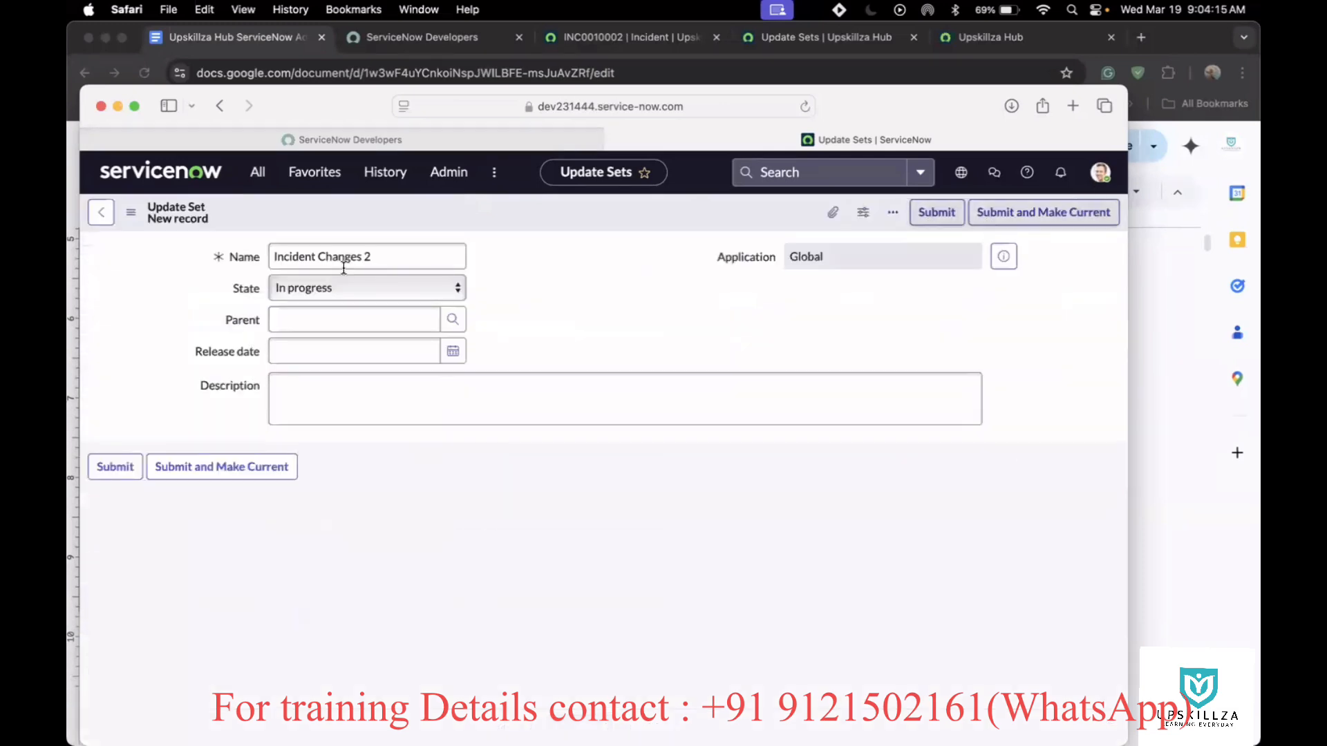
{"action": "left_click", "coordinate": [379, 288]}
{"action": "left_click", "coordinate": [343, 302]}
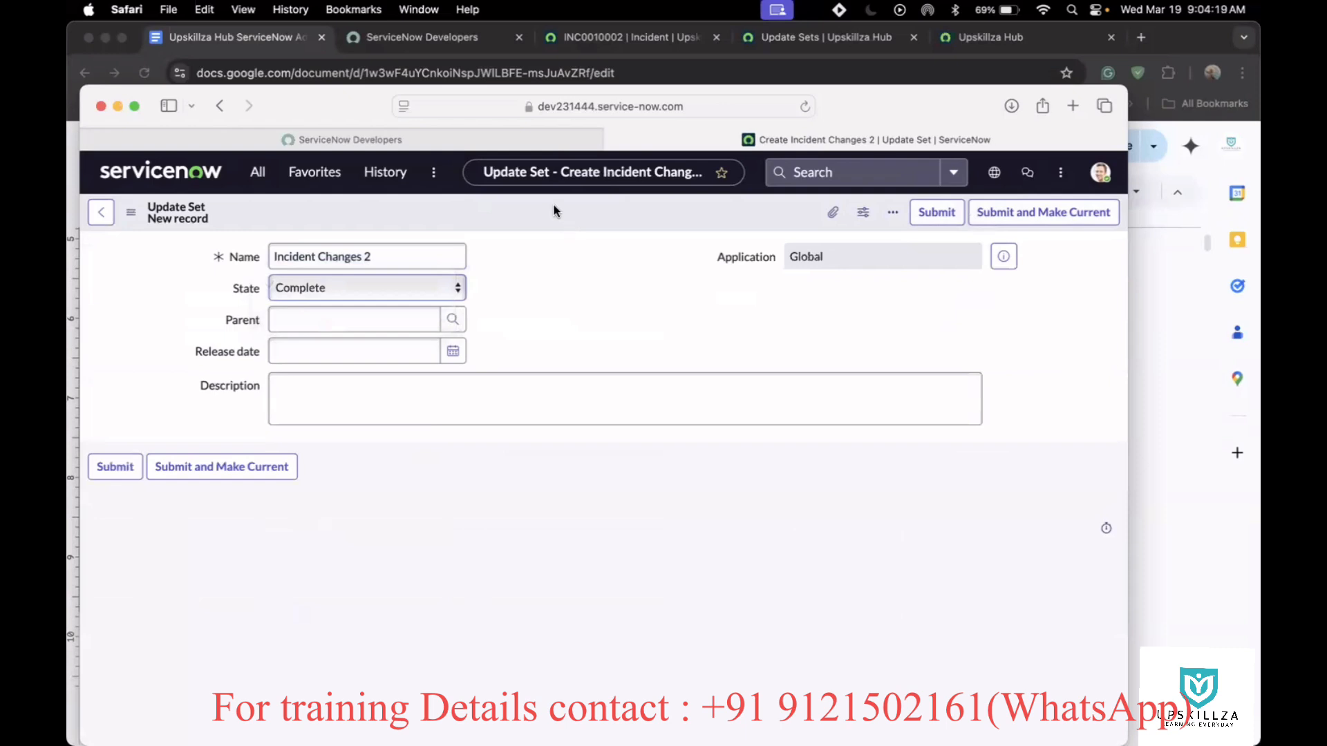
{"action": "right_click", "coordinate": [553, 204]}
{"action": "left_click", "coordinate": [608, 216]}
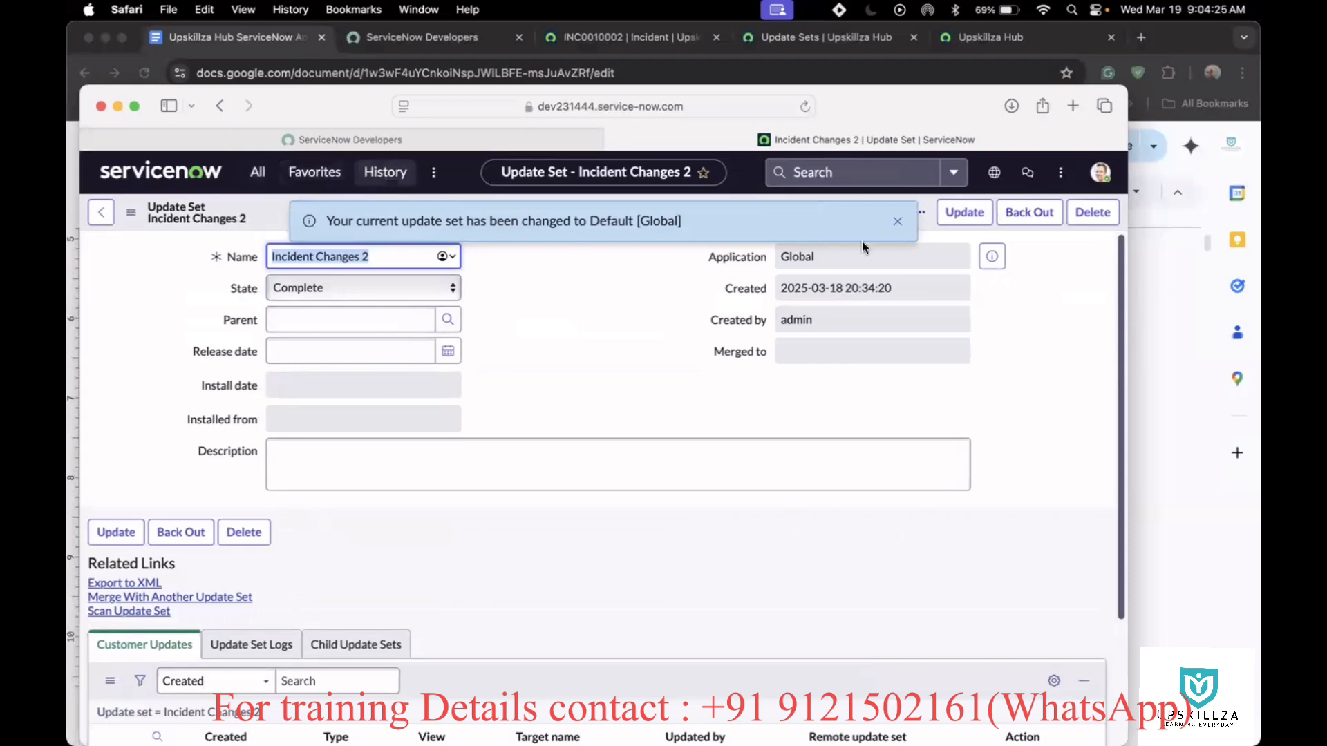
{"action": "left_click", "coordinate": [897, 221]}
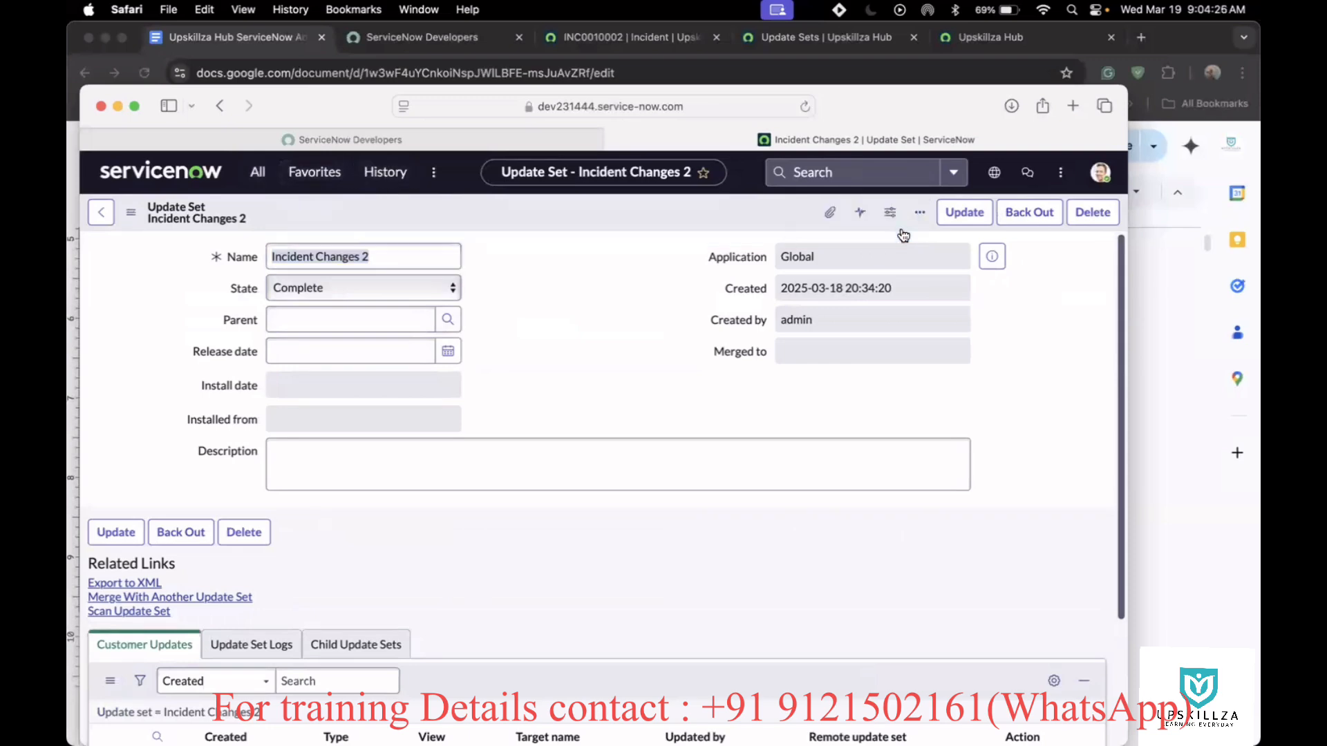
Return to the Update Sets list and create a Global update set named Incident Changes Parent with state In progress, saving it in place
{"action": "left_click", "coordinate": [391, 181]}
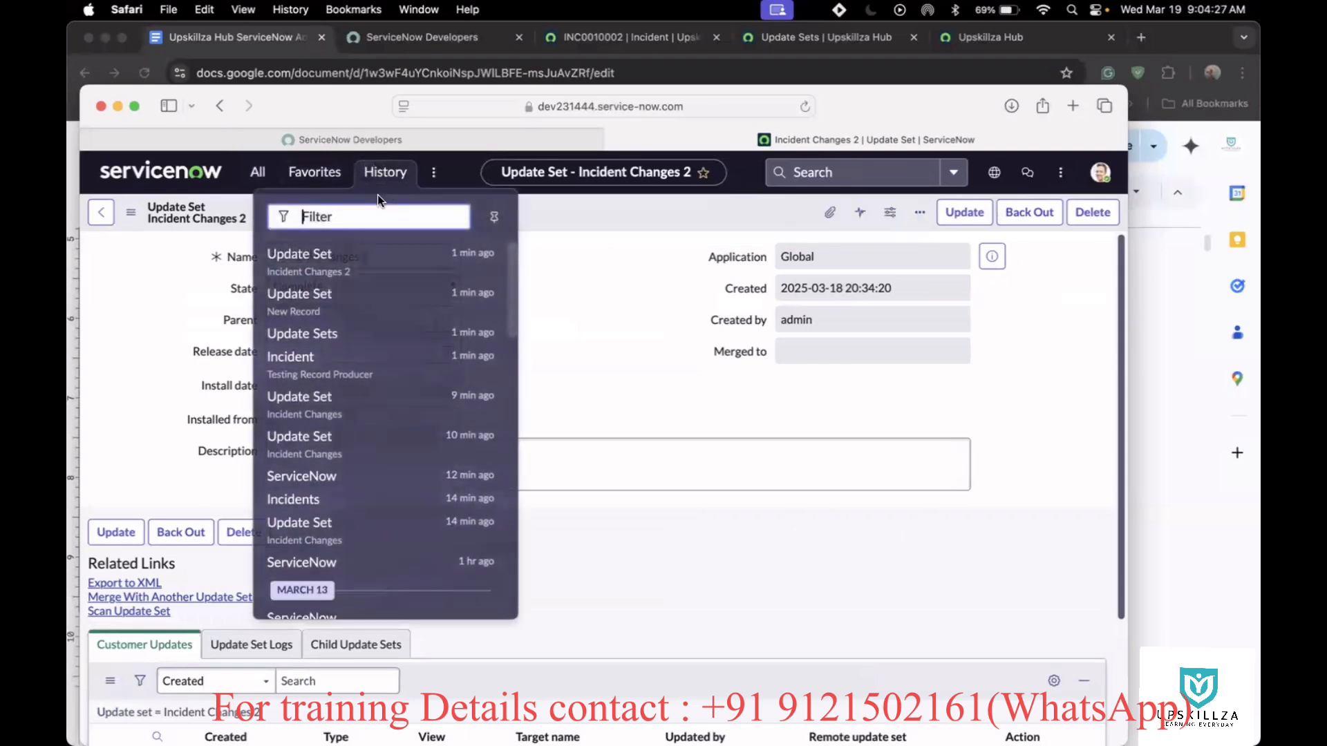
{"action": "left_click", "coordinate": [330, 333]}
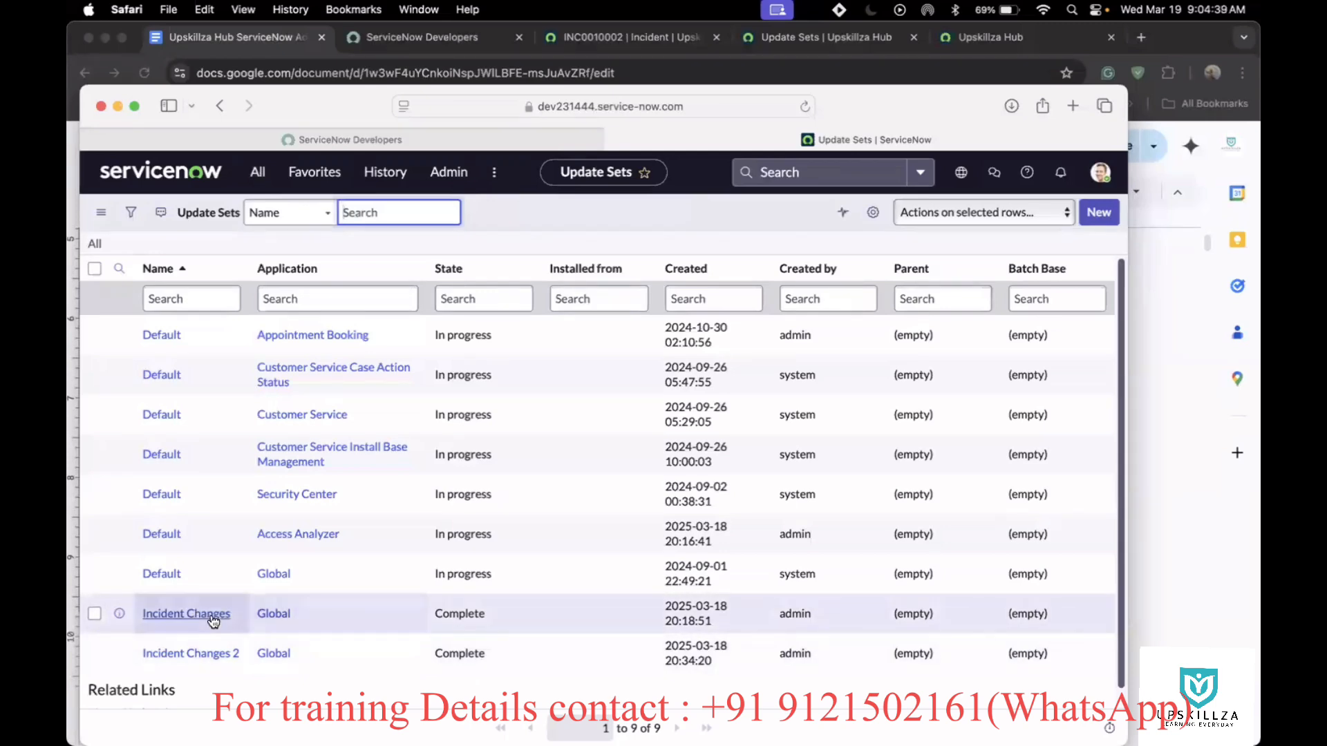
{"action": "left_click", "coordinate": [1099, 214]}
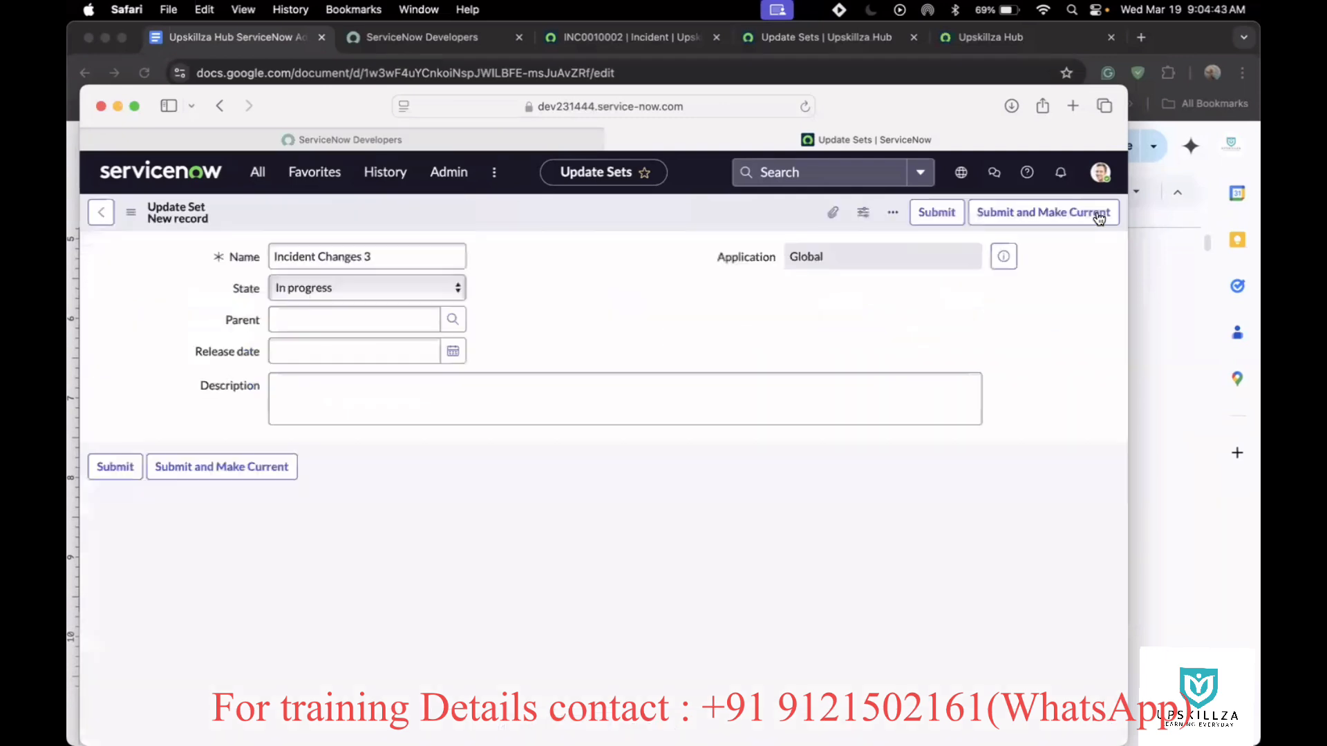
{"action": "key", "text": "Right"}
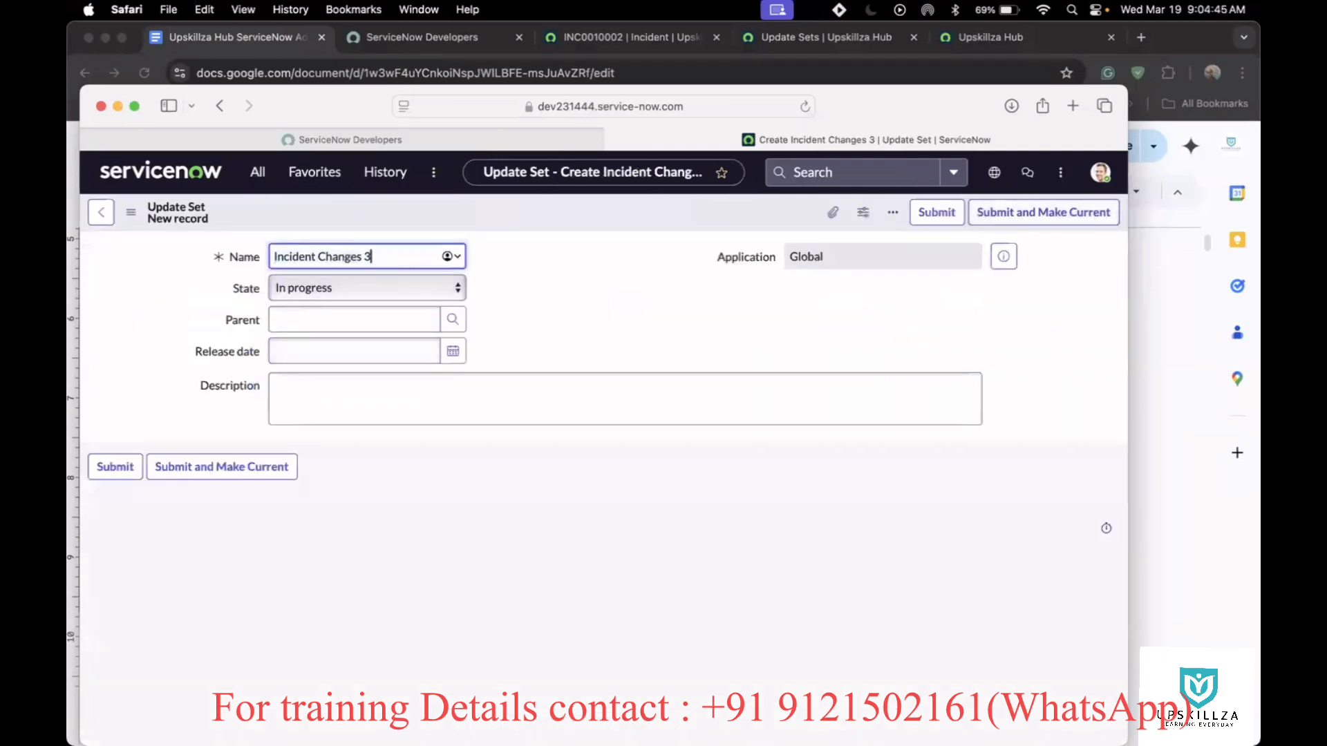
{"action": "key", "text": "BackSpace"}
{"action": "type", "text": "Parent"}
{"action": "left_click", "coordinate": [464, 287]}
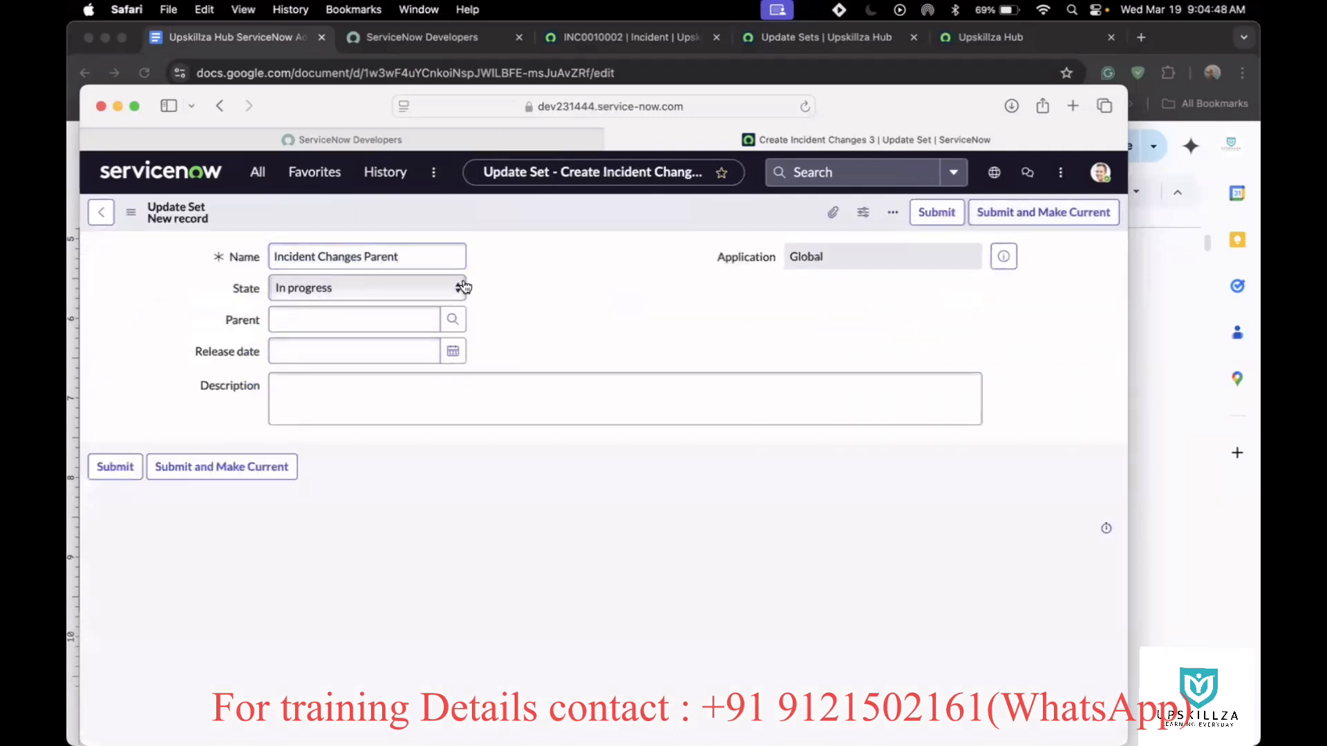
{"action": "right_click", "coordinate": [526, 206]}
{"action": "left_click", "coordinate": [567, 220]}
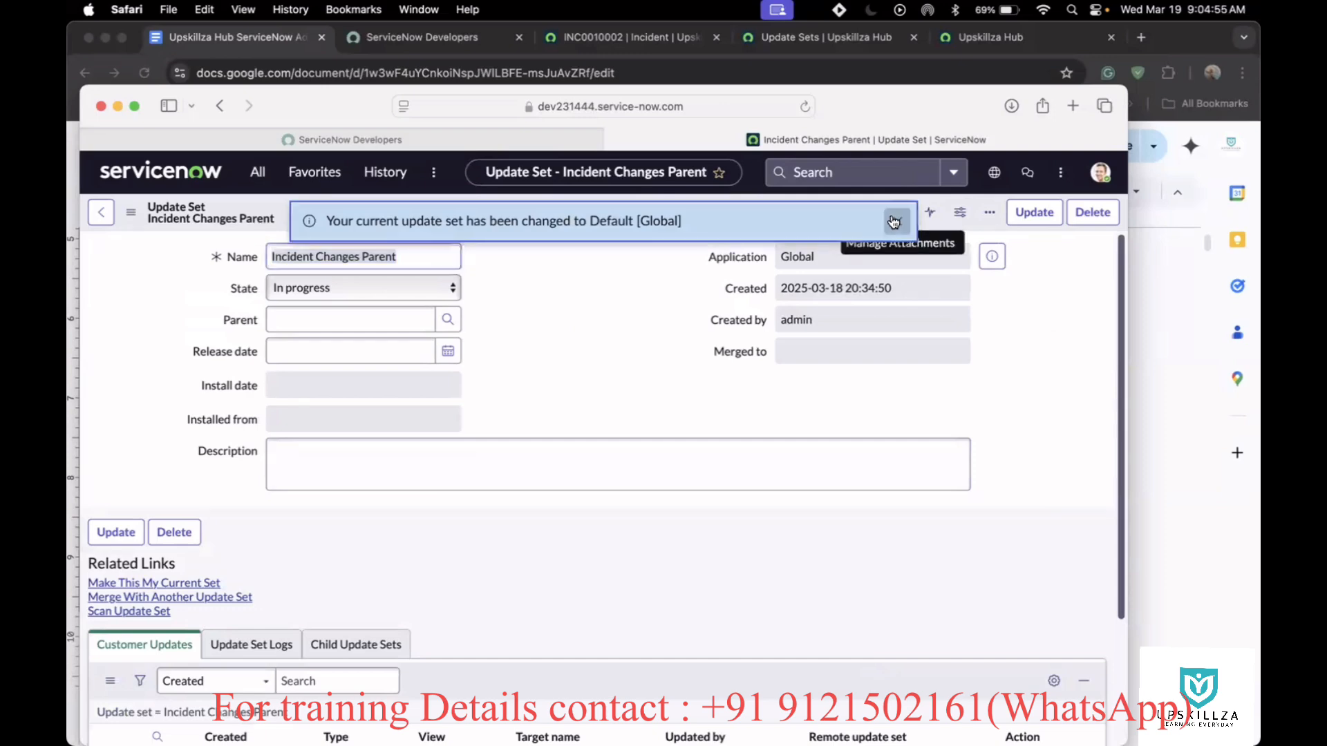
{"action": "left_click", "coordinate": [895, 219]}
Add Incident Changes and Incident Changes 2 as child update sets of Incident Changes Parent, save, and review the batch members
{"action": "scroll", "coordinate": [629, 476], "scroll_direction": "down", "scroll_amount": 3}
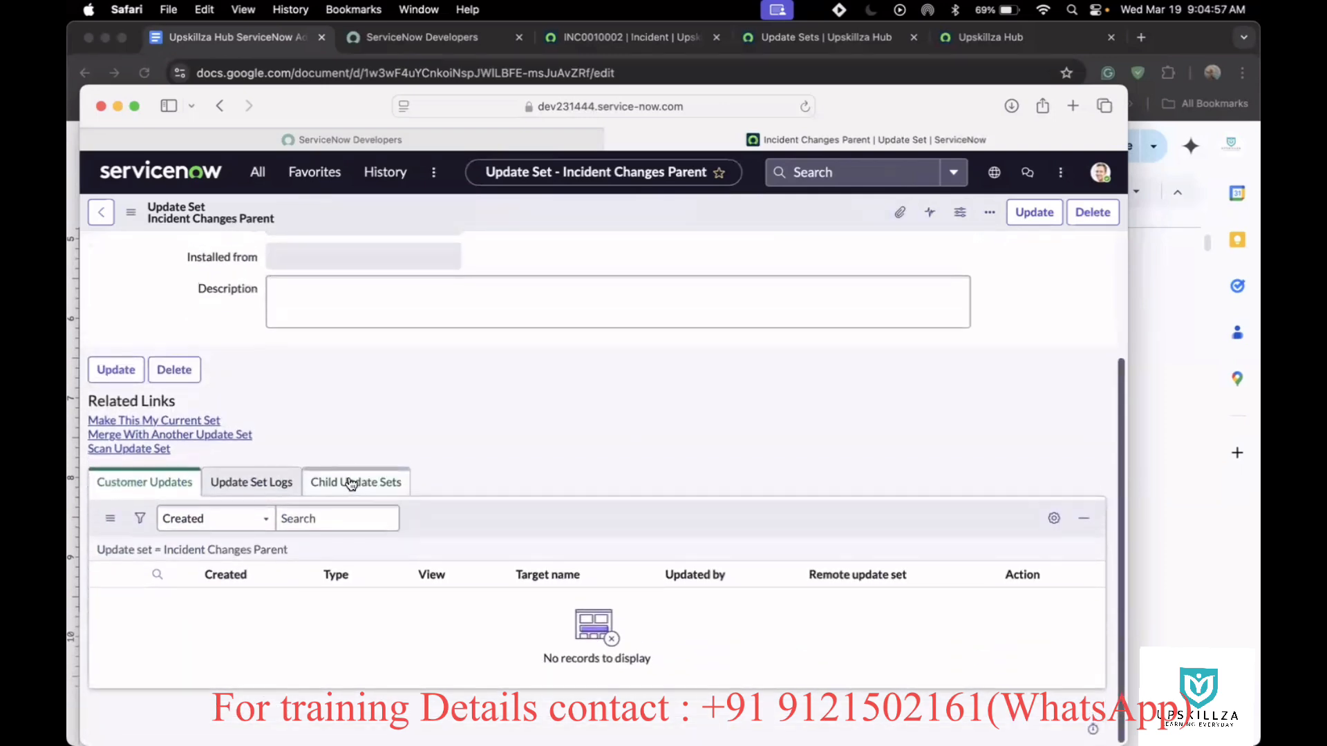
{"action": "left_click", "coordinate": [351, 482]}
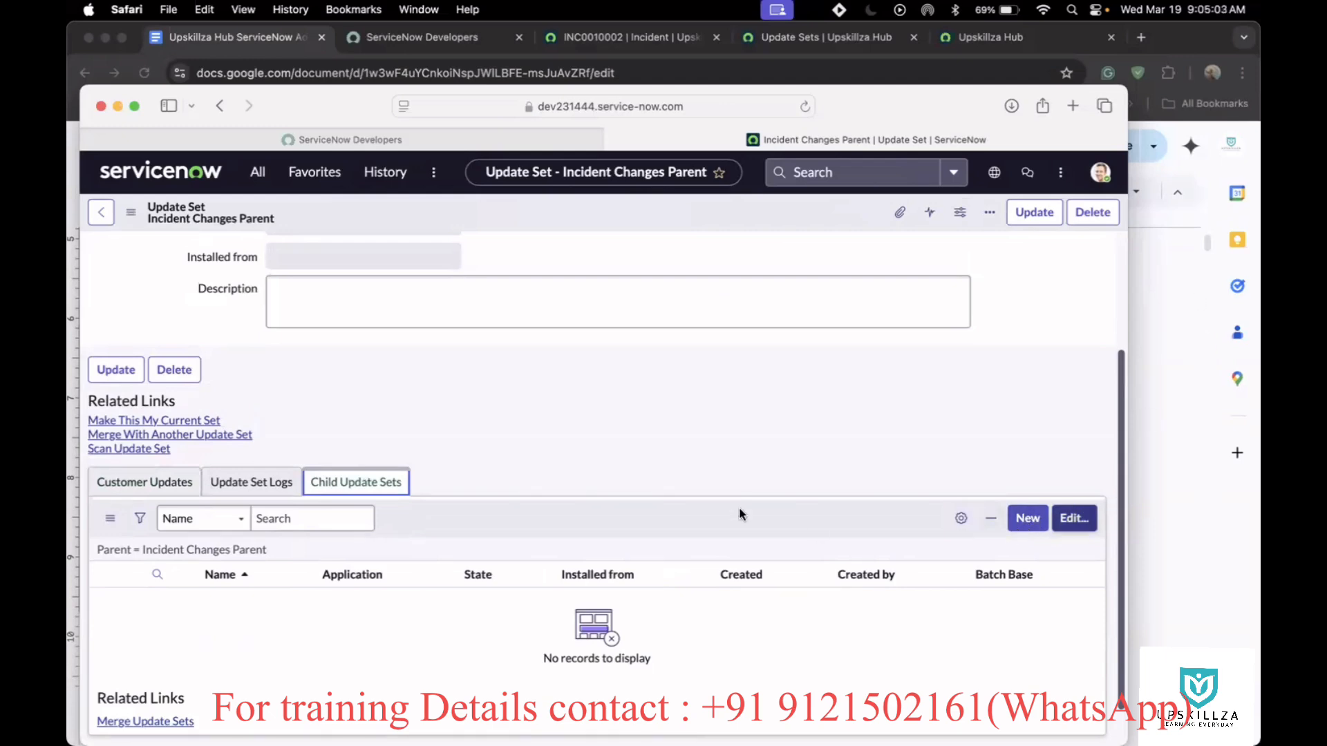
{"action": "left_click", "coordinate": [1072, 523]}
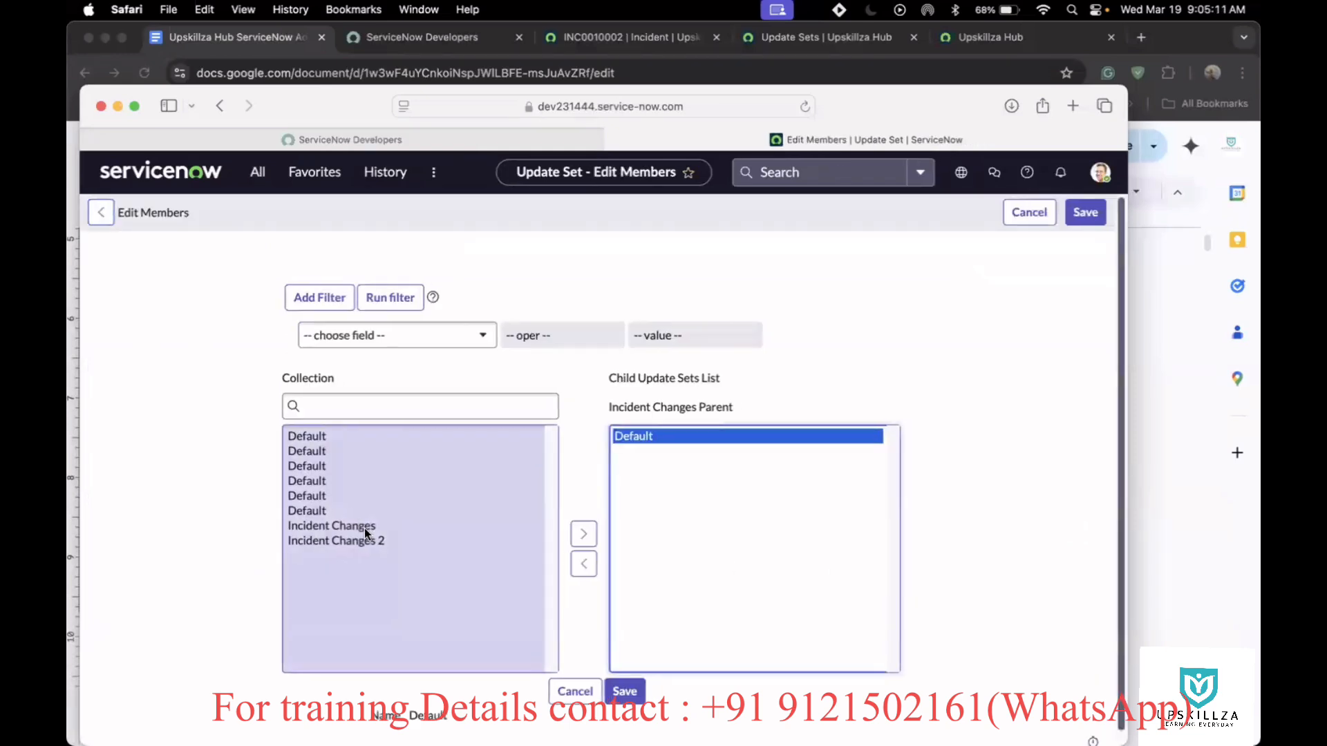
{"action": "double_click", "coordinate": [687, 435]}
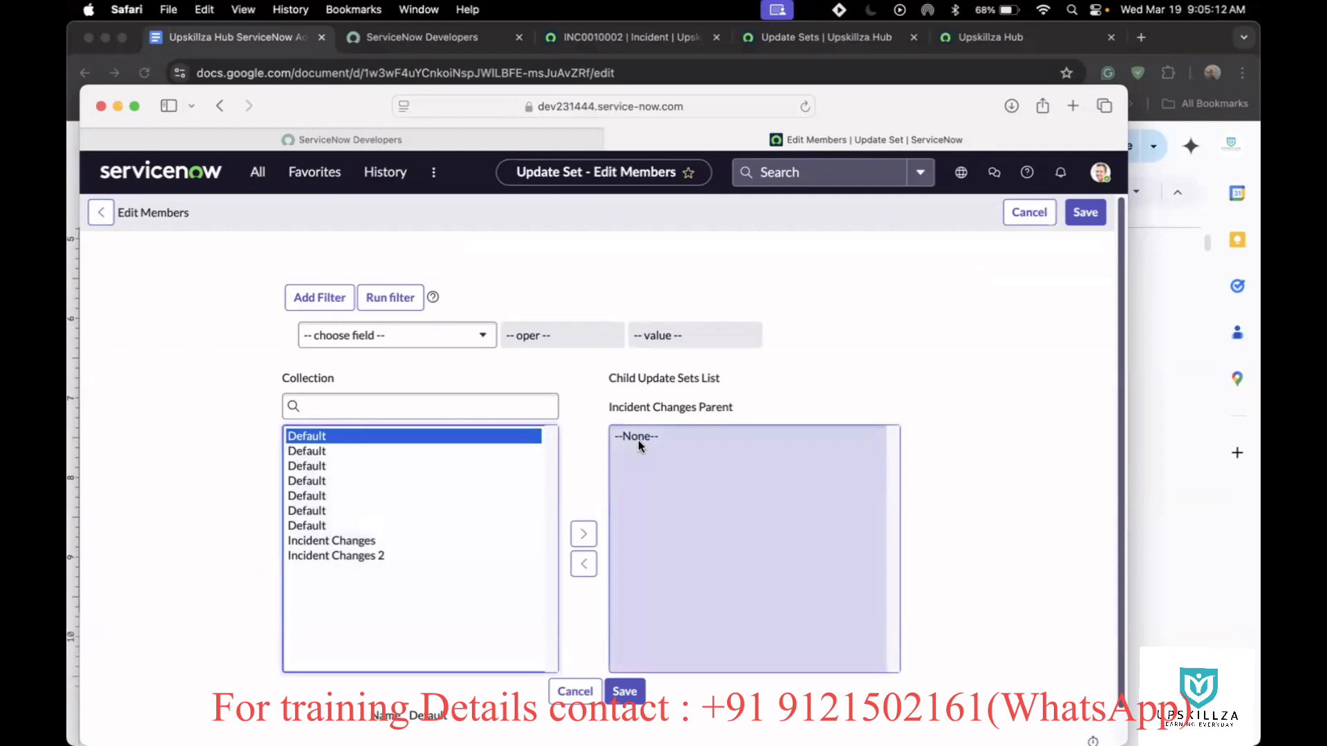
{"action": "left_click", "coordinate": [359, 541]}
{"action": "left_click", "coordinate": [363, 554]}
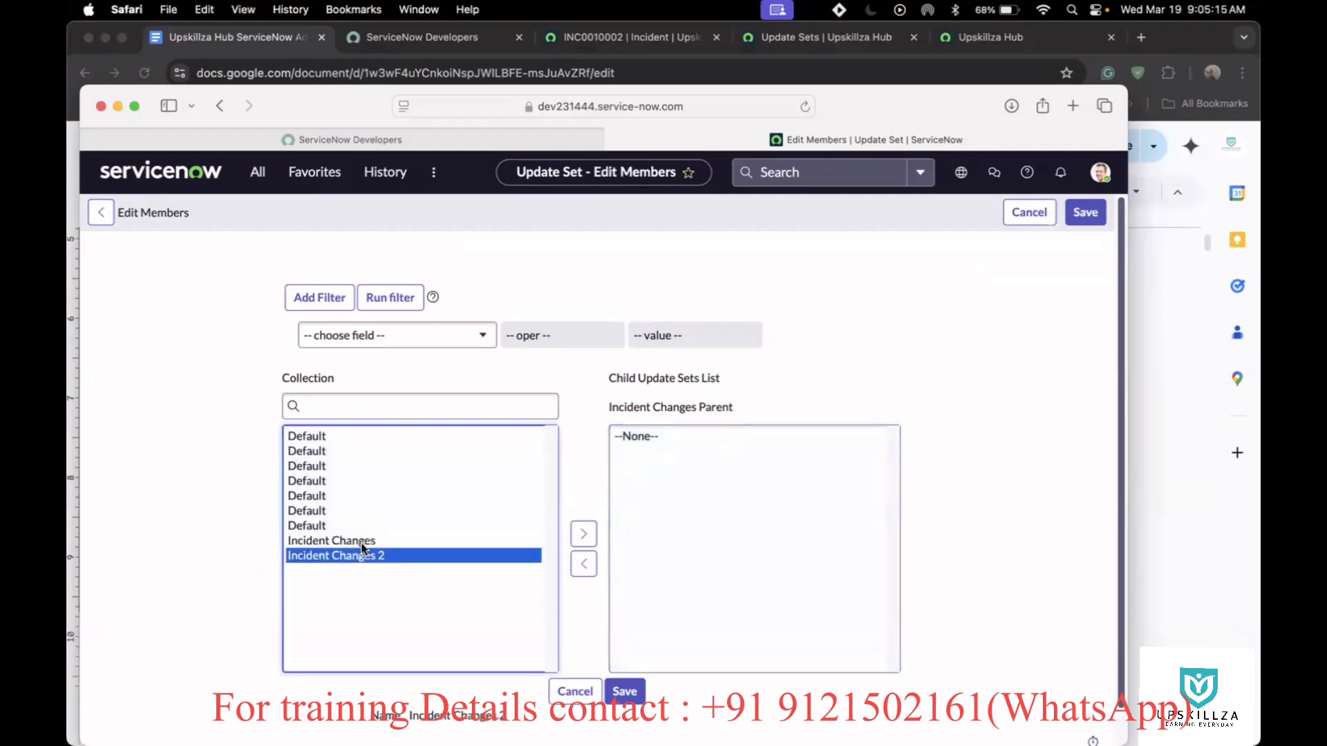
{"action": "left_click", "coordinate": [401, 542], "text": "shift"}
{"action": "left_click", "coordinate": [585, 536]}
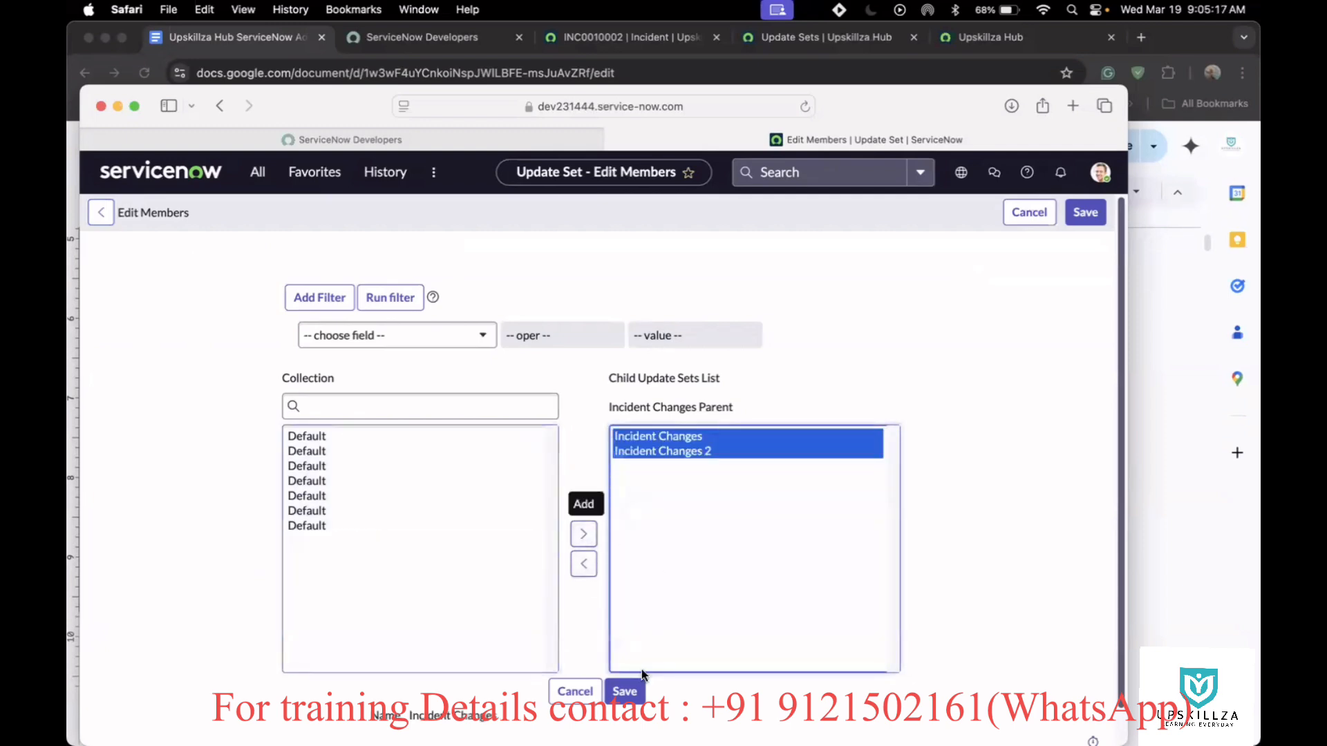
{"action": "left_click", "coordinate": [625, 692]}
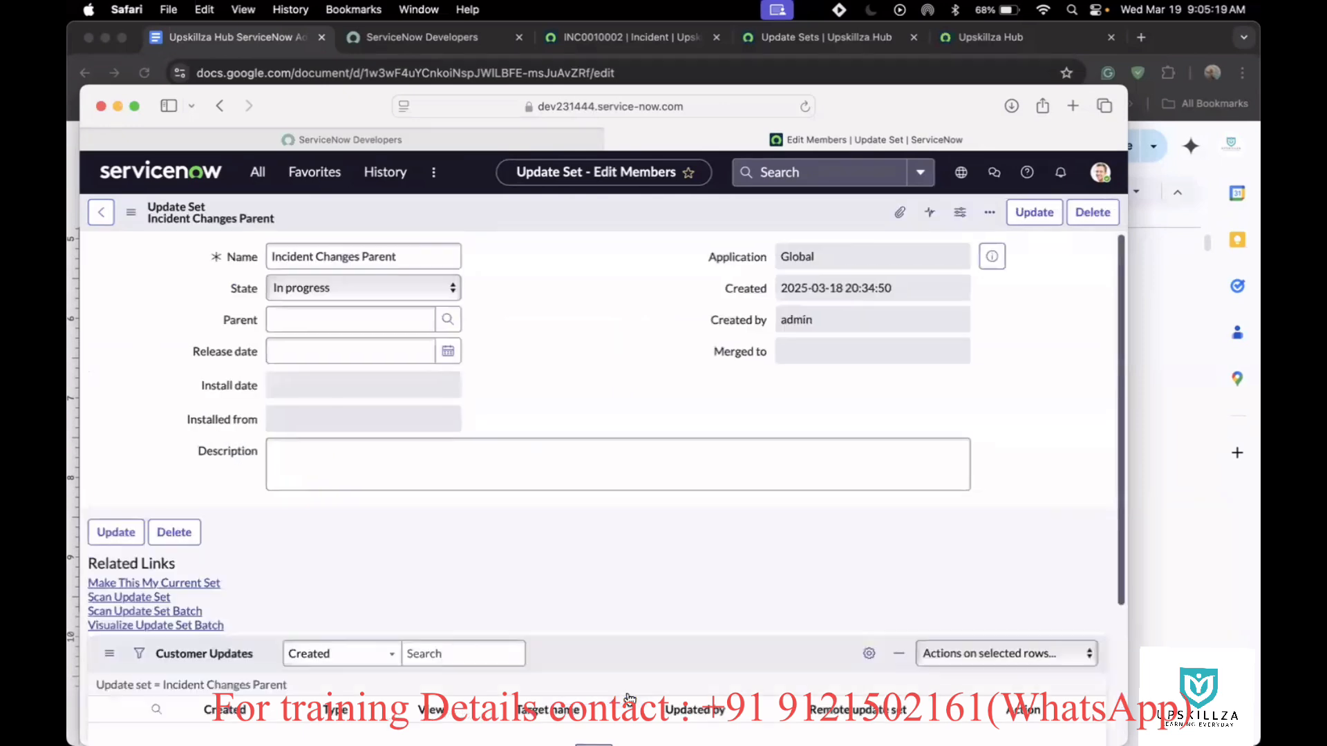
{"action": "scroll", "coordinate": [625, 561], "scroll_direction": "down", "scroll_amount": 5}
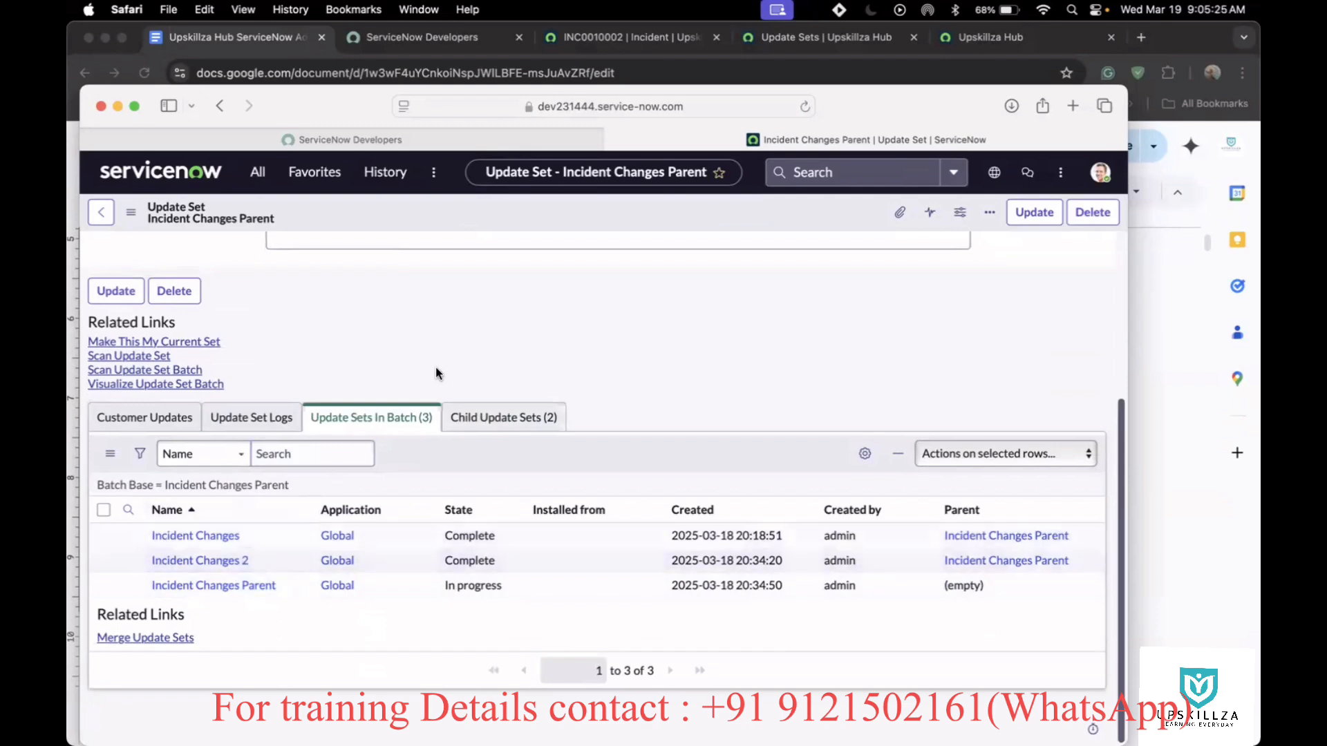
Compare the child update sets, the update sets in the batch and the customer updates of Incident Changes Parent
{"action": "left_click", "coordinate": [503, 423]}
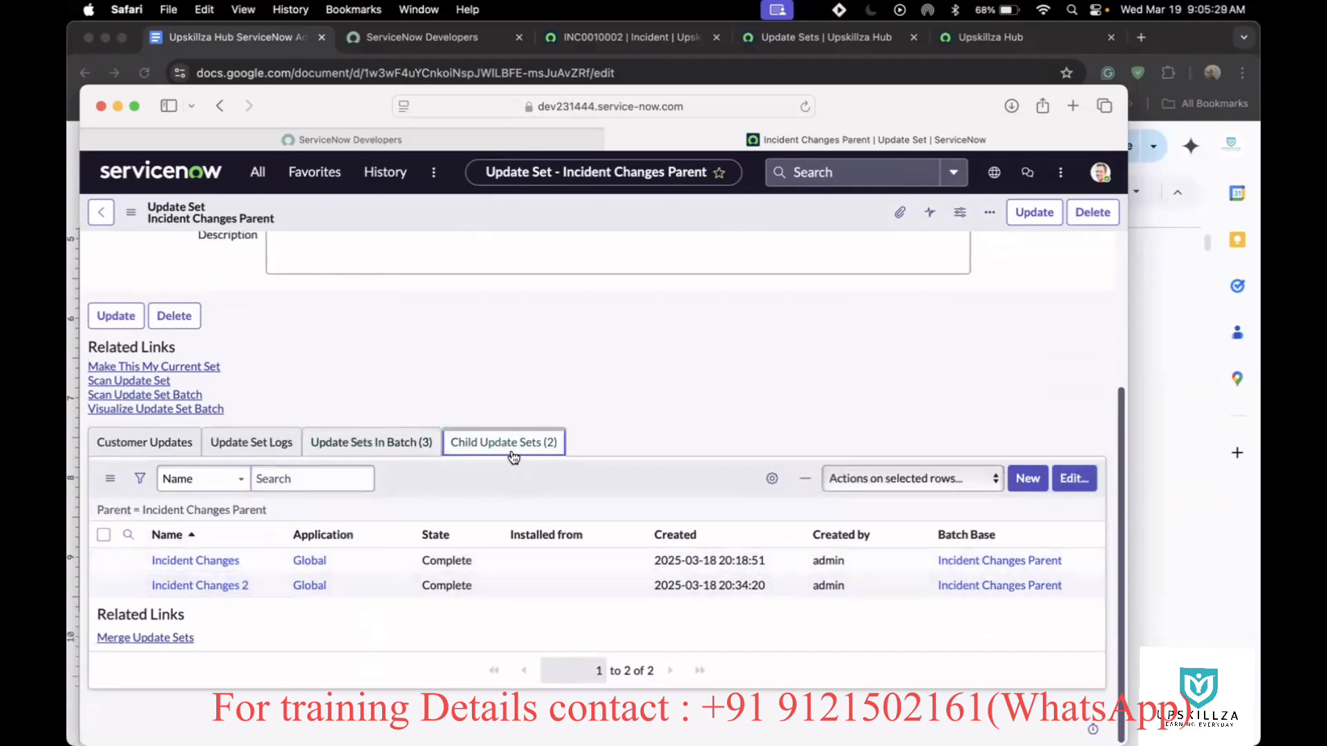
{"action": "left_click", "coordinate": [356, 448]}
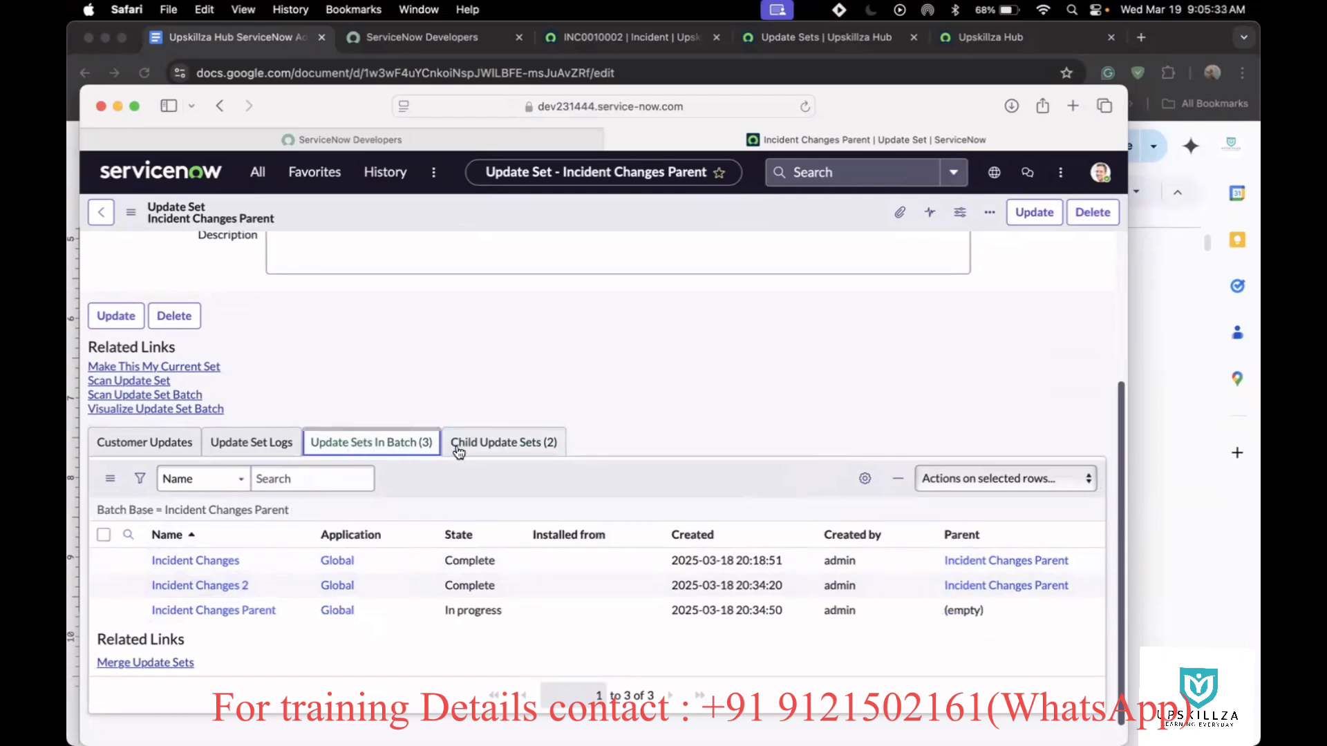
{"action": "left_click", "coordinate": [492, 448]}
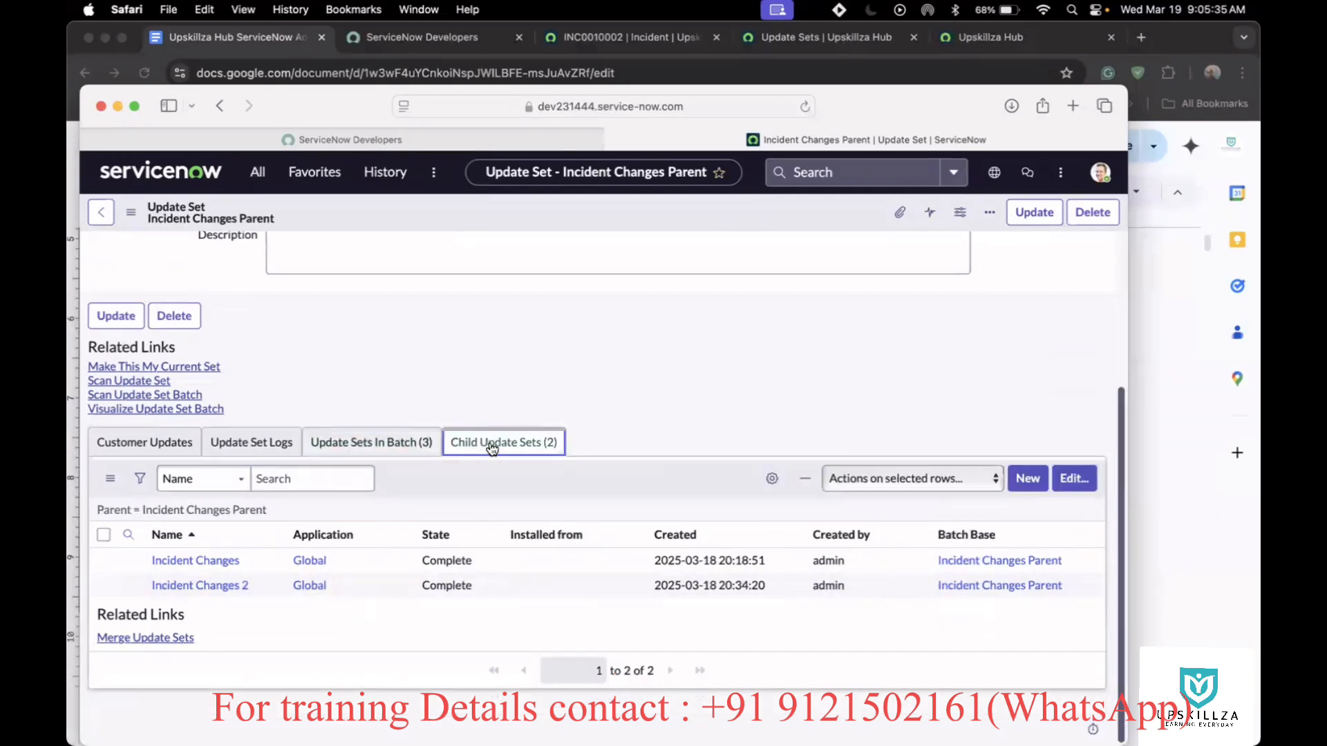
{"action": "left_click", "coordinate": [353, 443]}
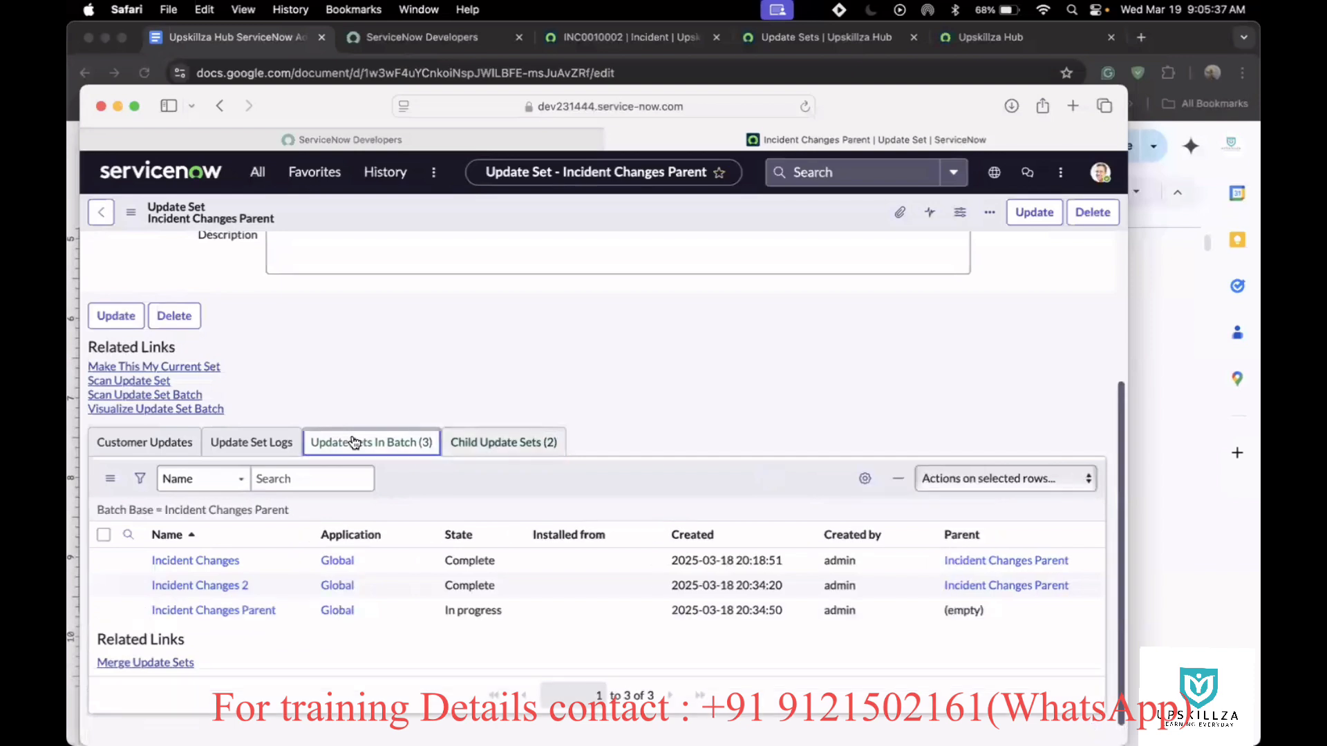
{"action": "scroll", "coordinate": [483, 336], "scroll_direction": "up", "scroll_amount": 5}
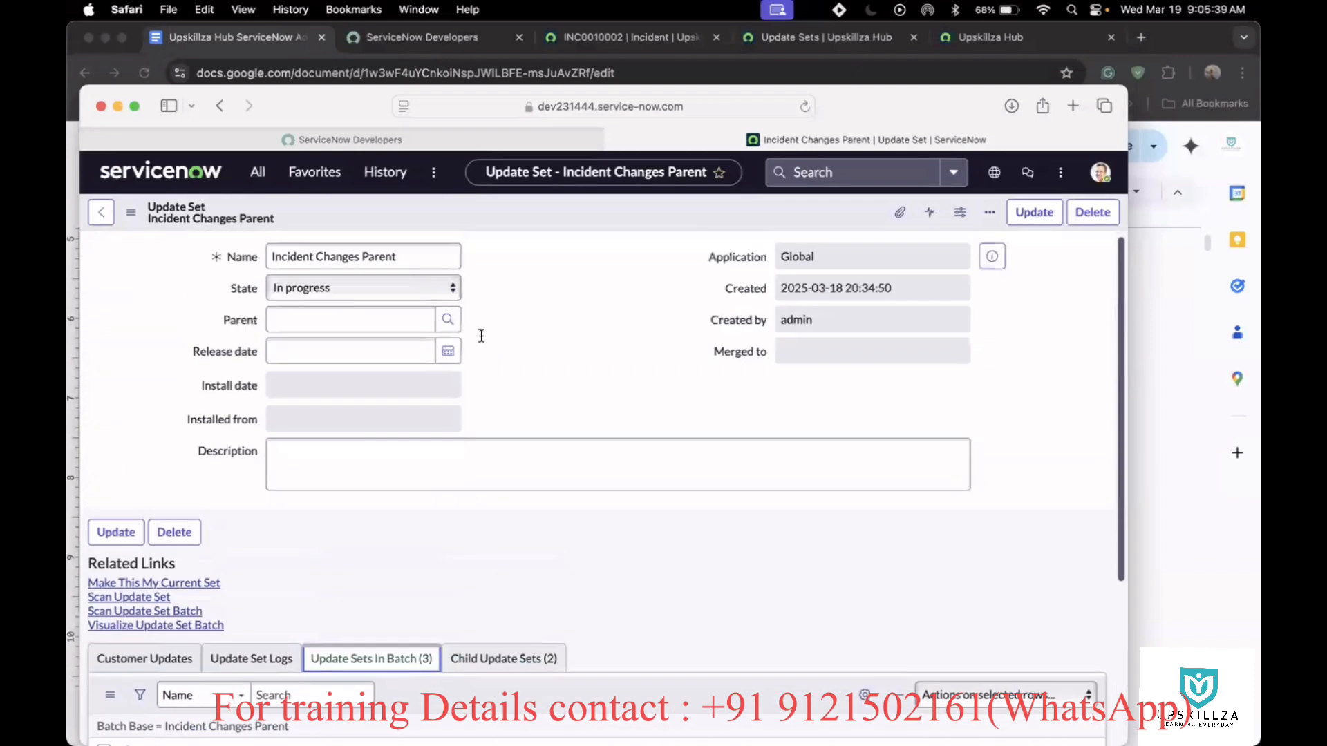
{"action": "scroll", "coordinate": [552, 488], "scroll_direction": "down", "scroll_amount": 5}
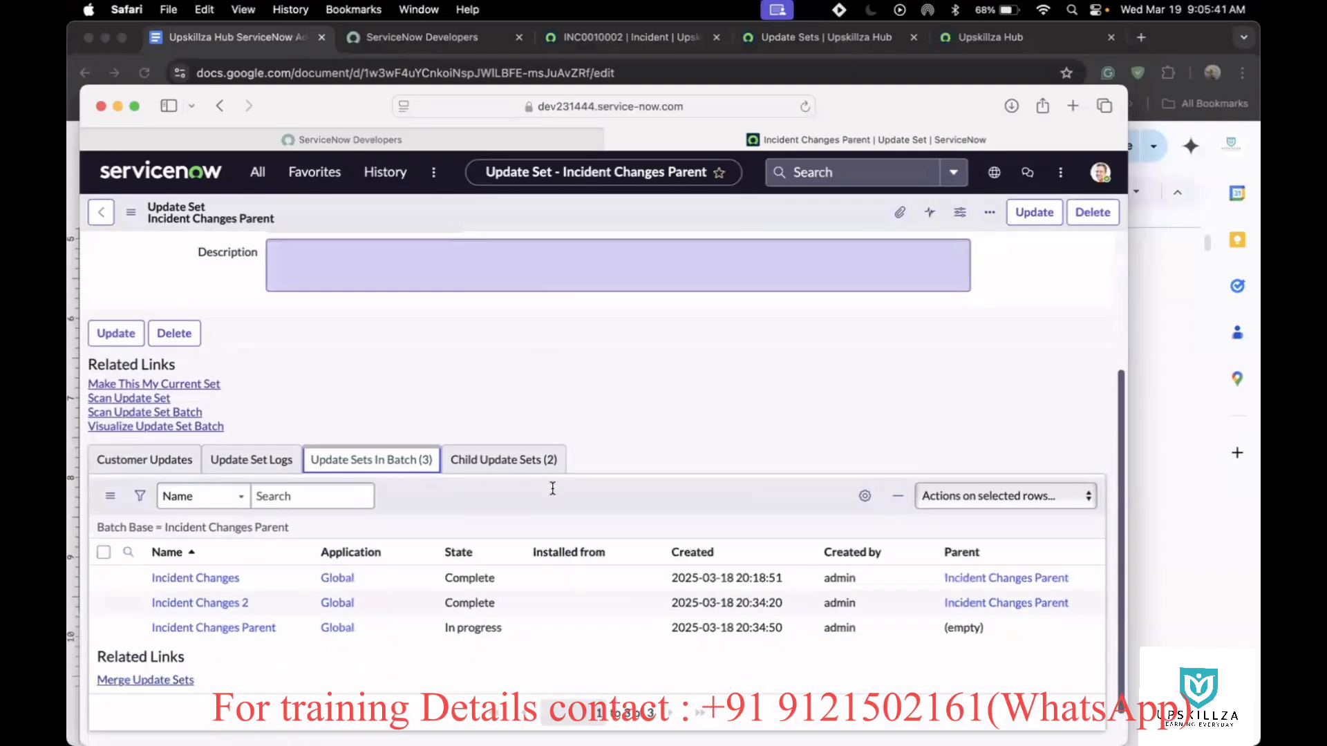
{"action": "left_click", "coordinate": [121, 417]}
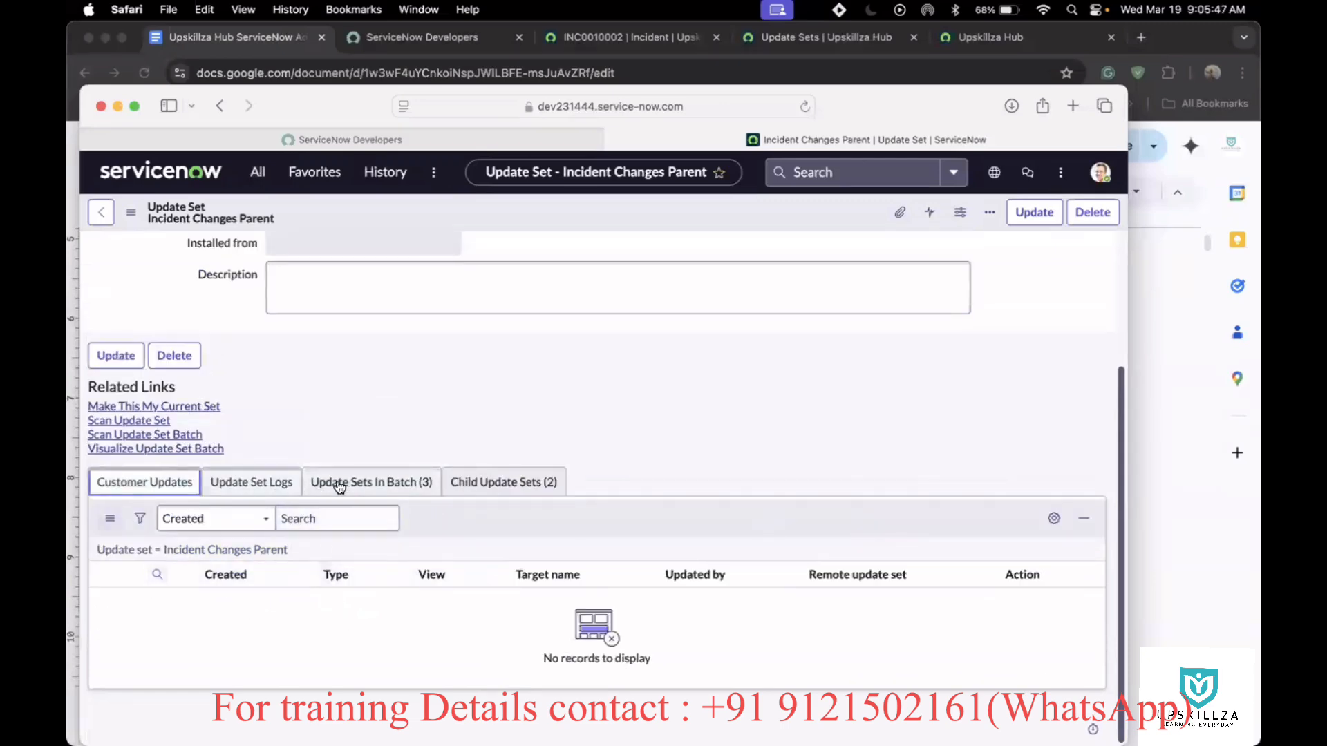
{"action": "left_click", "coordinate": [364, 489]}
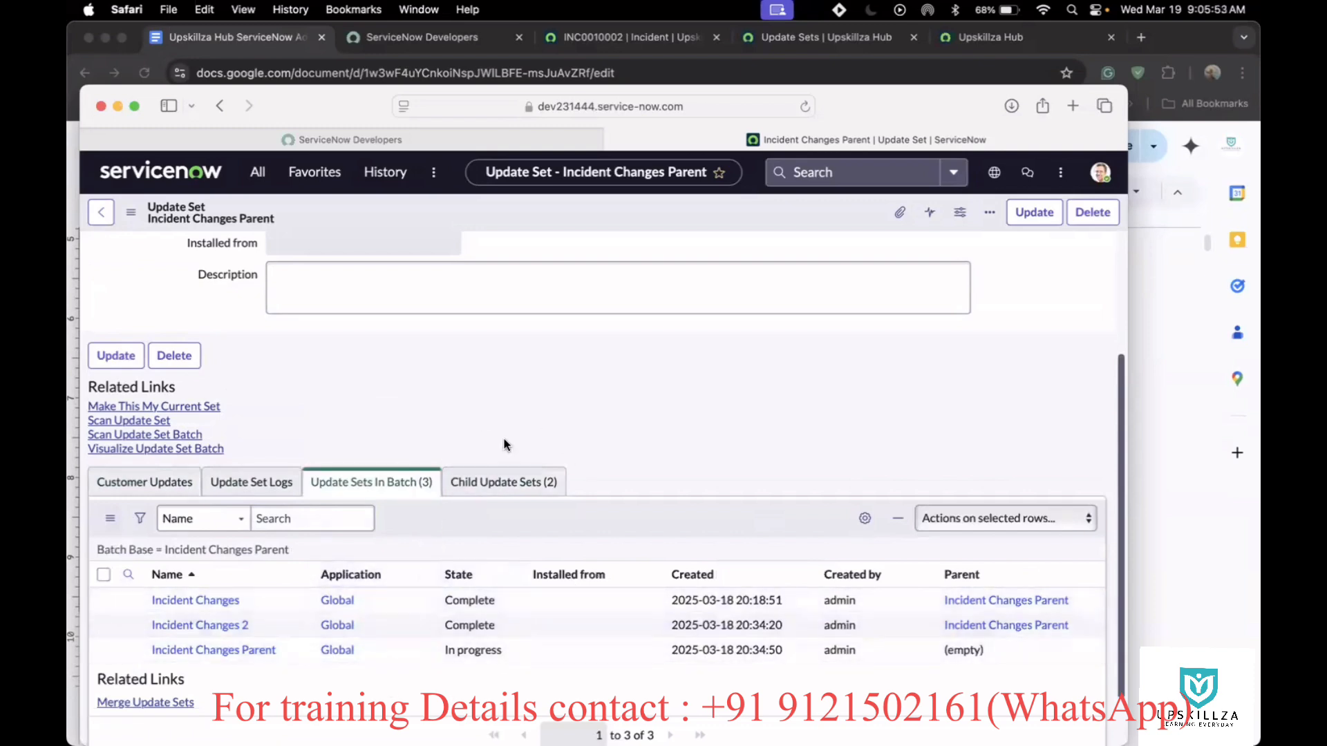
Set the state of Incident Changes Parent to Complete, confirm completing the whole batch, save the record in place and dismiss the notice
{"action": "scroll", "coordinate": [504, 444], "scroll_direction": "up", "scroll_amount": 5}
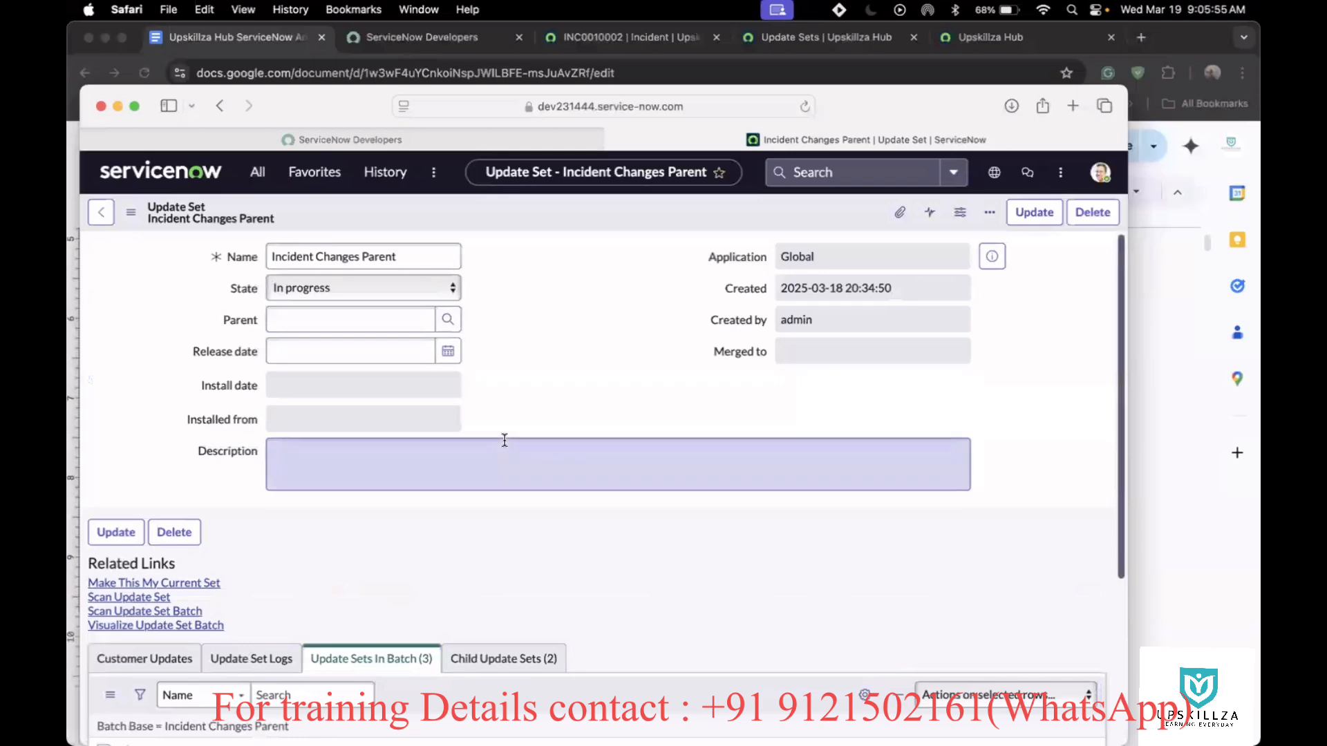
{"action": "left_click", "coordinate": [413, 289]}
{"action": "left_click", "coordinate": [355, 303]}
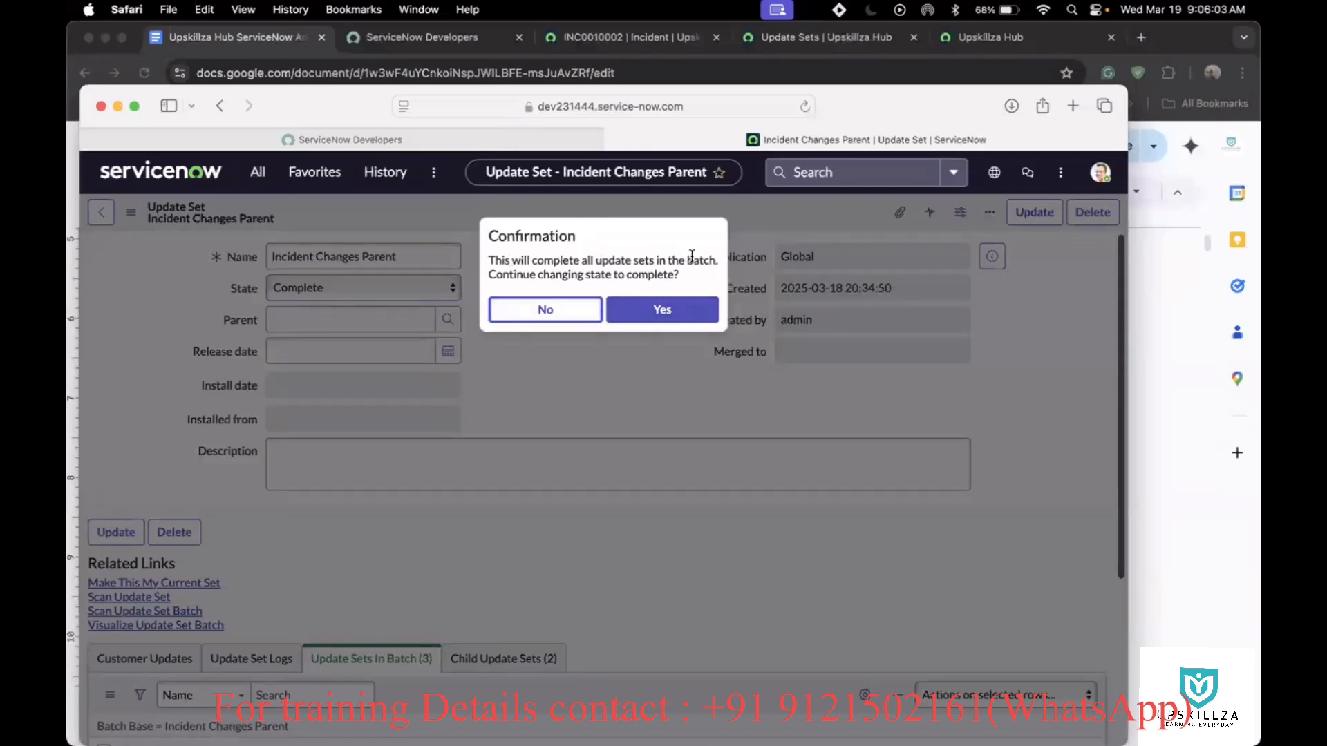
{"action": "left_click", "coordinate": [651, 311]}
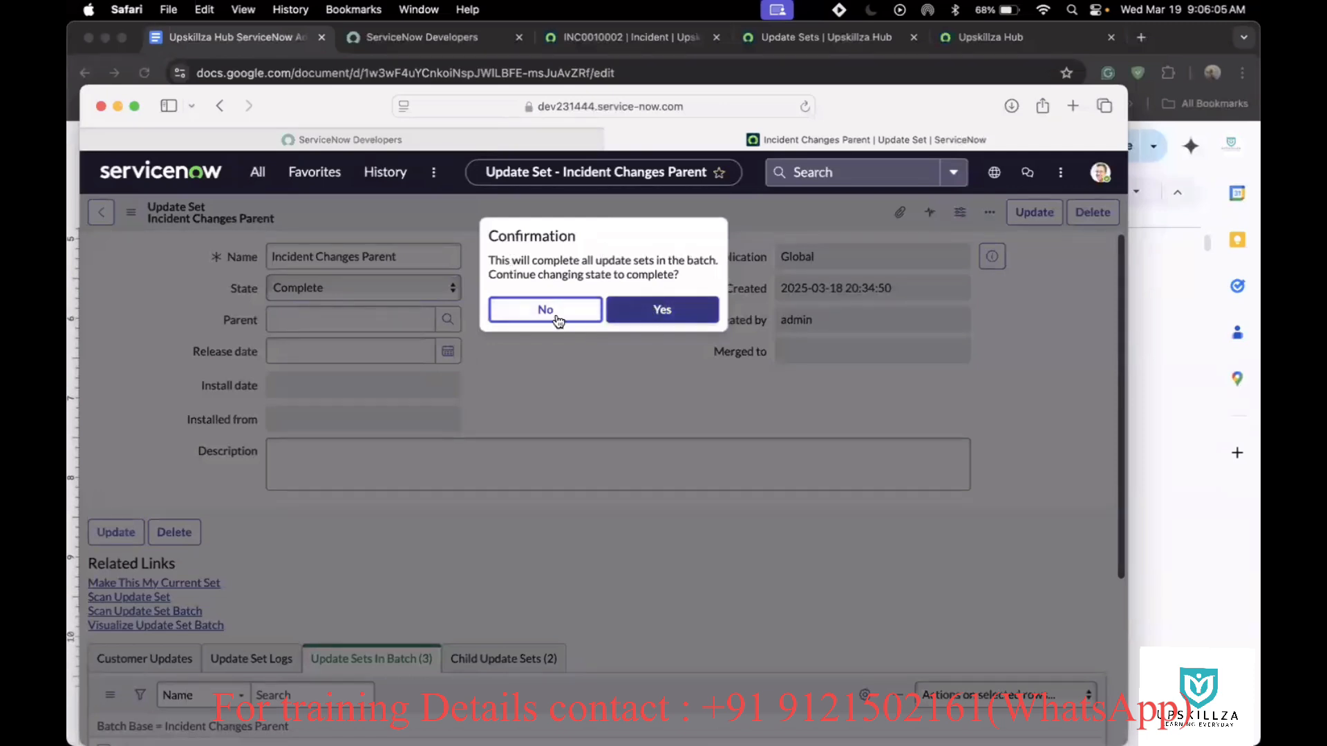
{"action": "left_click", "coordinate": [663, 313]}
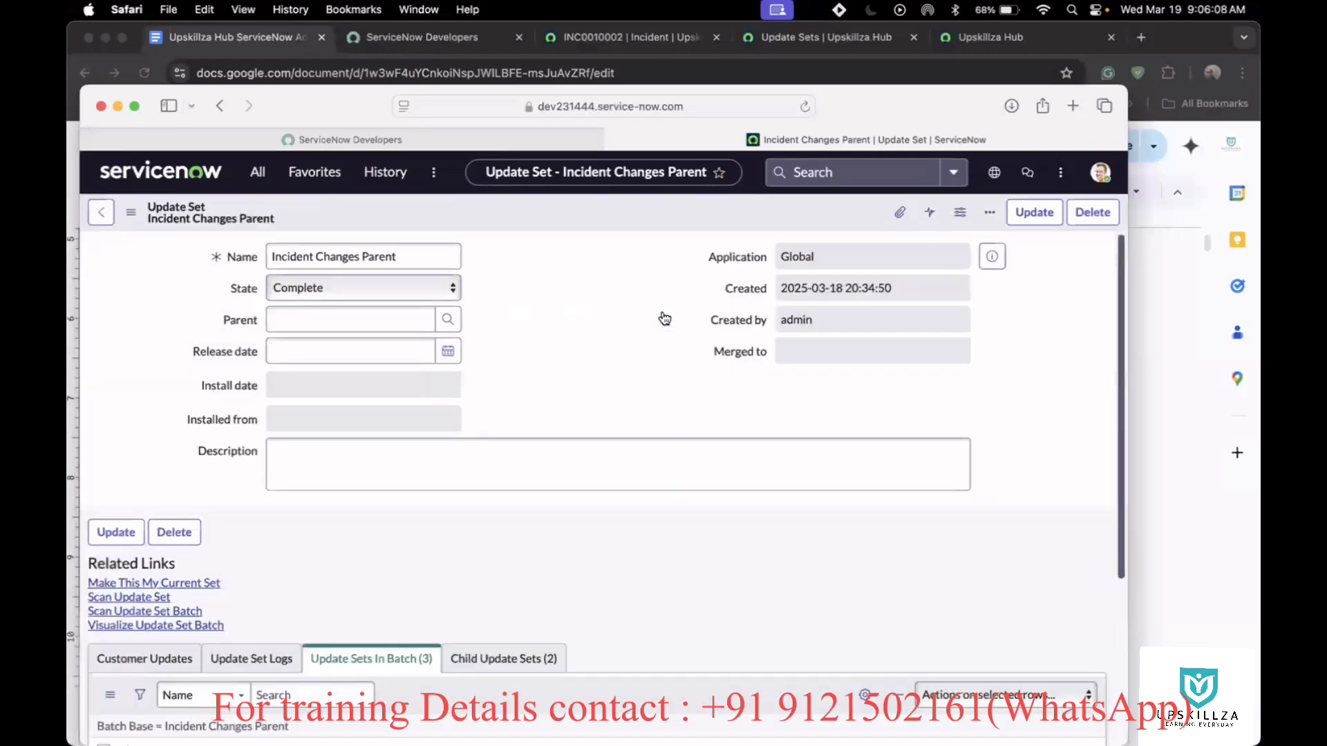
{"action": "right_click", "coordinate": [552, 205]}
{"action": "left_click", "coordinate": [584, 217]}
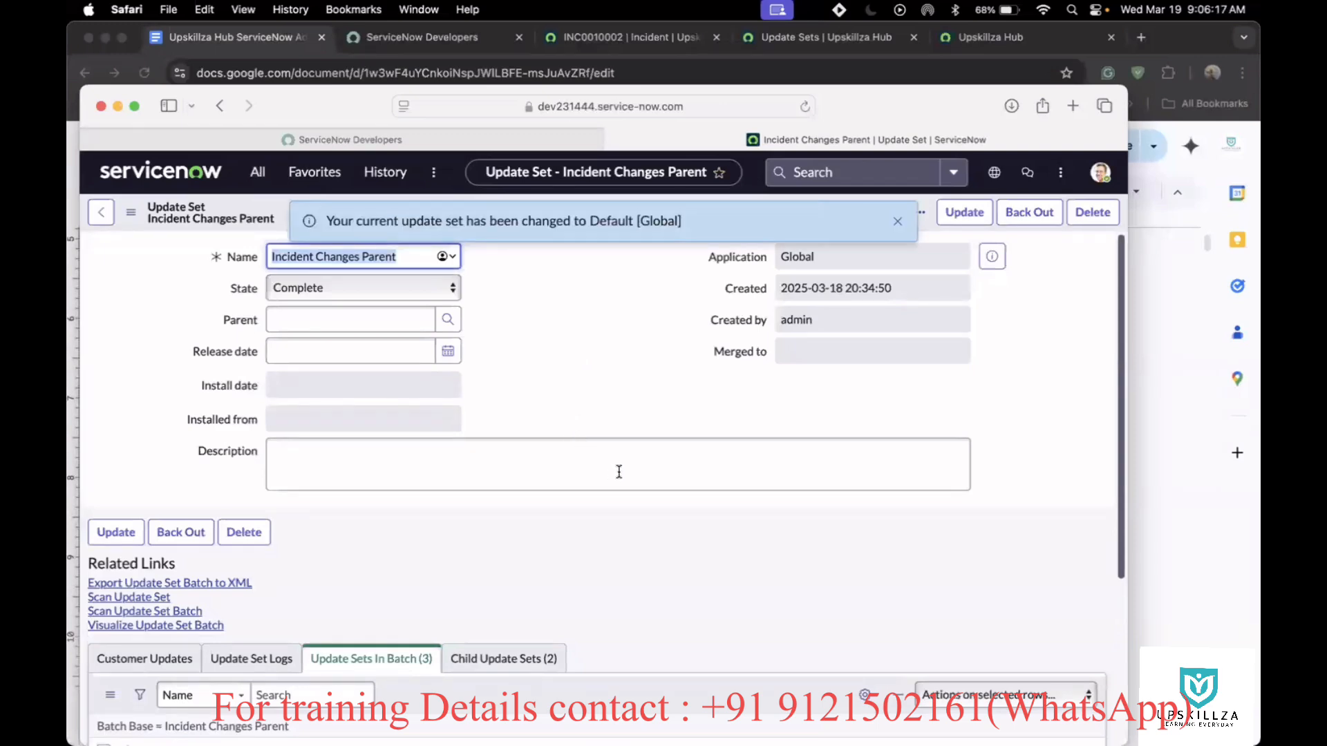
{"action": "left_click", "coordinate": [898, 222]}
{"action": "scroll", "coordinate": [332, 421], "scroll_direction": "down", "scroll_amount": 2}
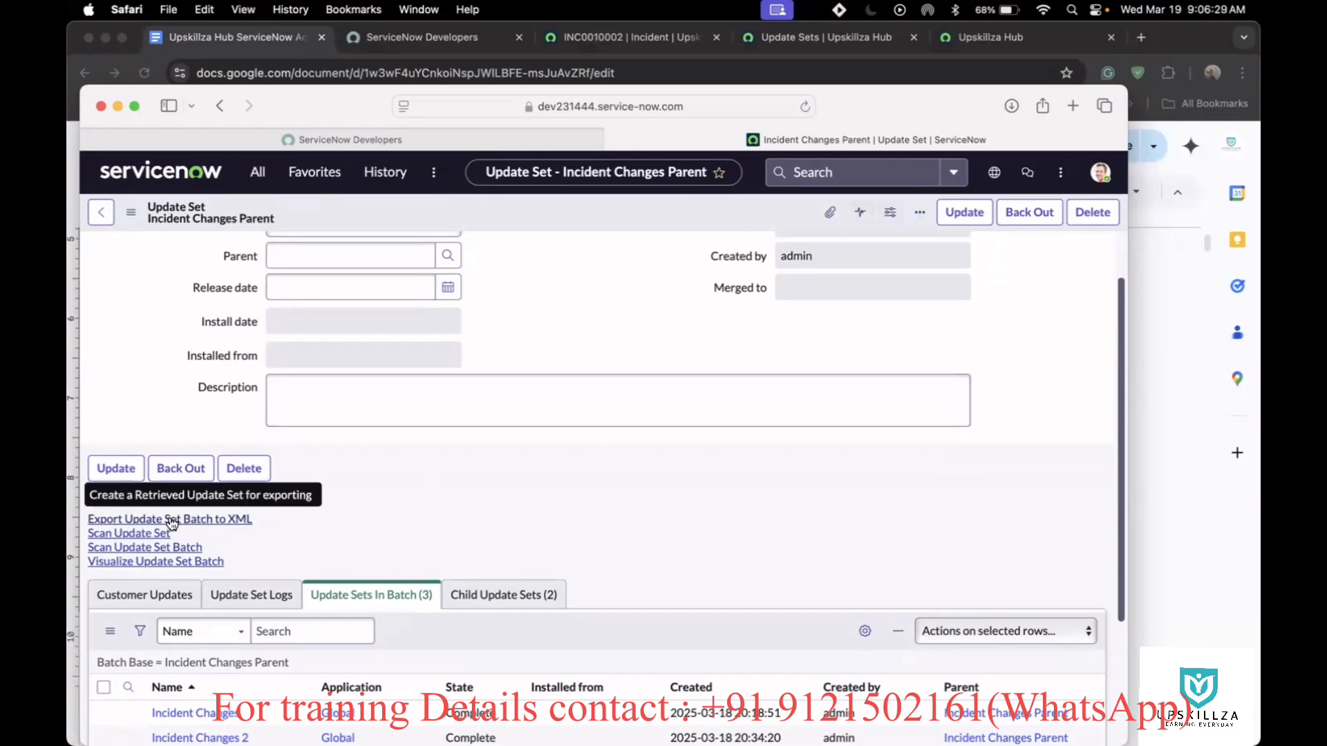
{"action": "scroll", "coordinate": [509, 512], "scroll_direction": "down", "scroll_amount": 3}
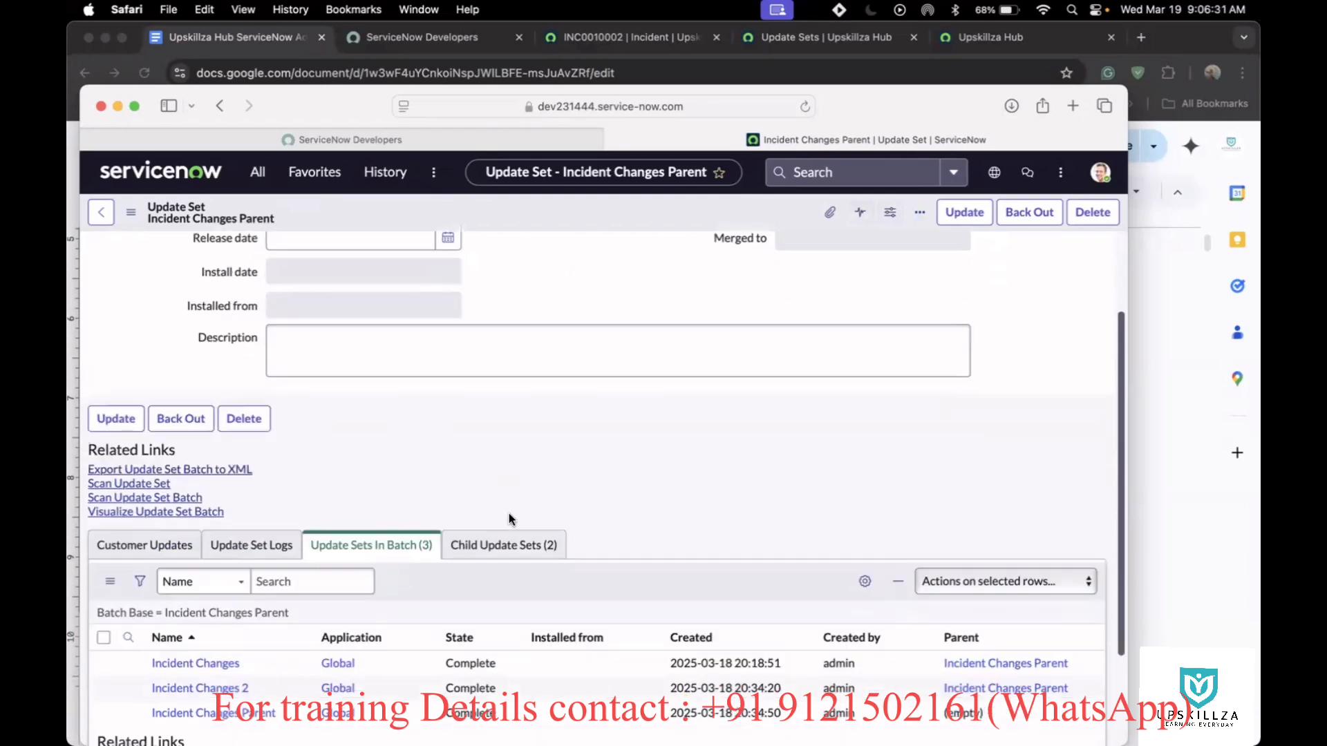